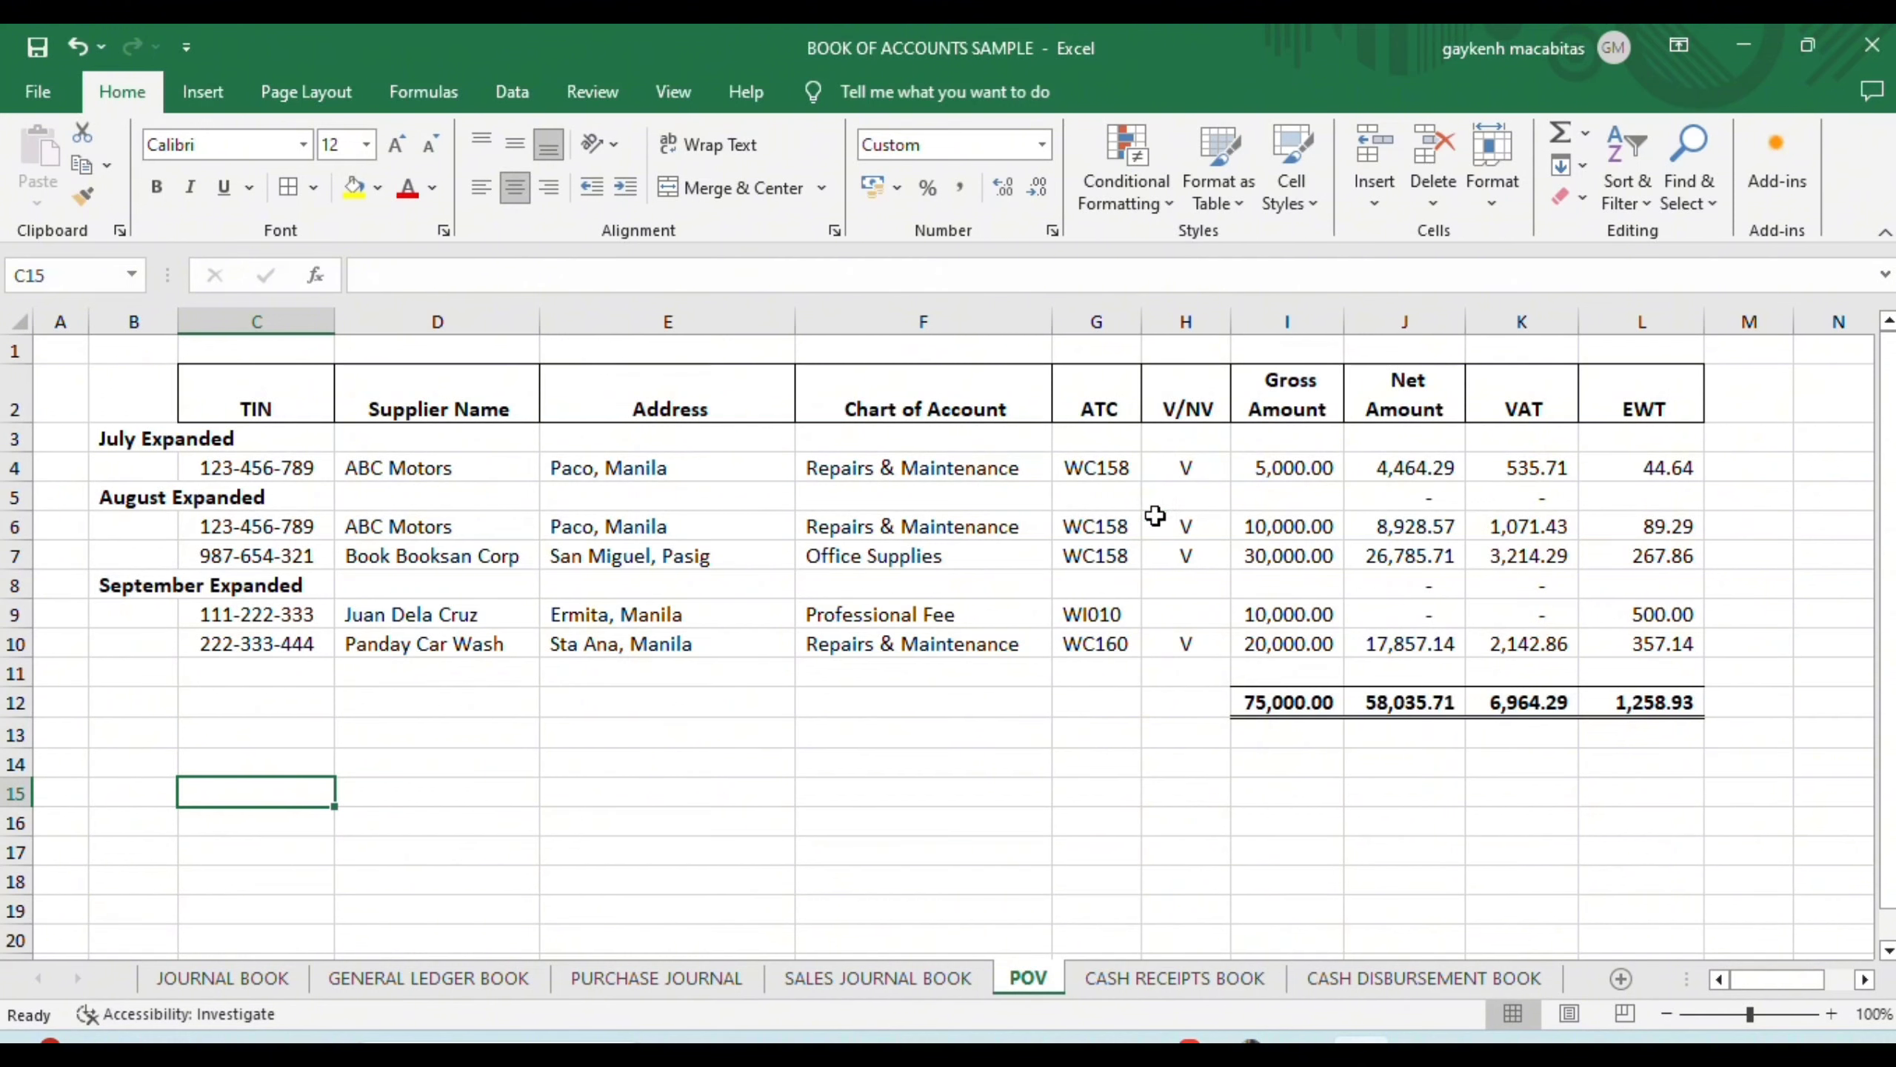
- Review the July Expanded entry on the POV sheet, examining its account, ATC, gross amount, net amount, VAT and EWT
{"action": "left_click", "coordinate": [888, 470]}
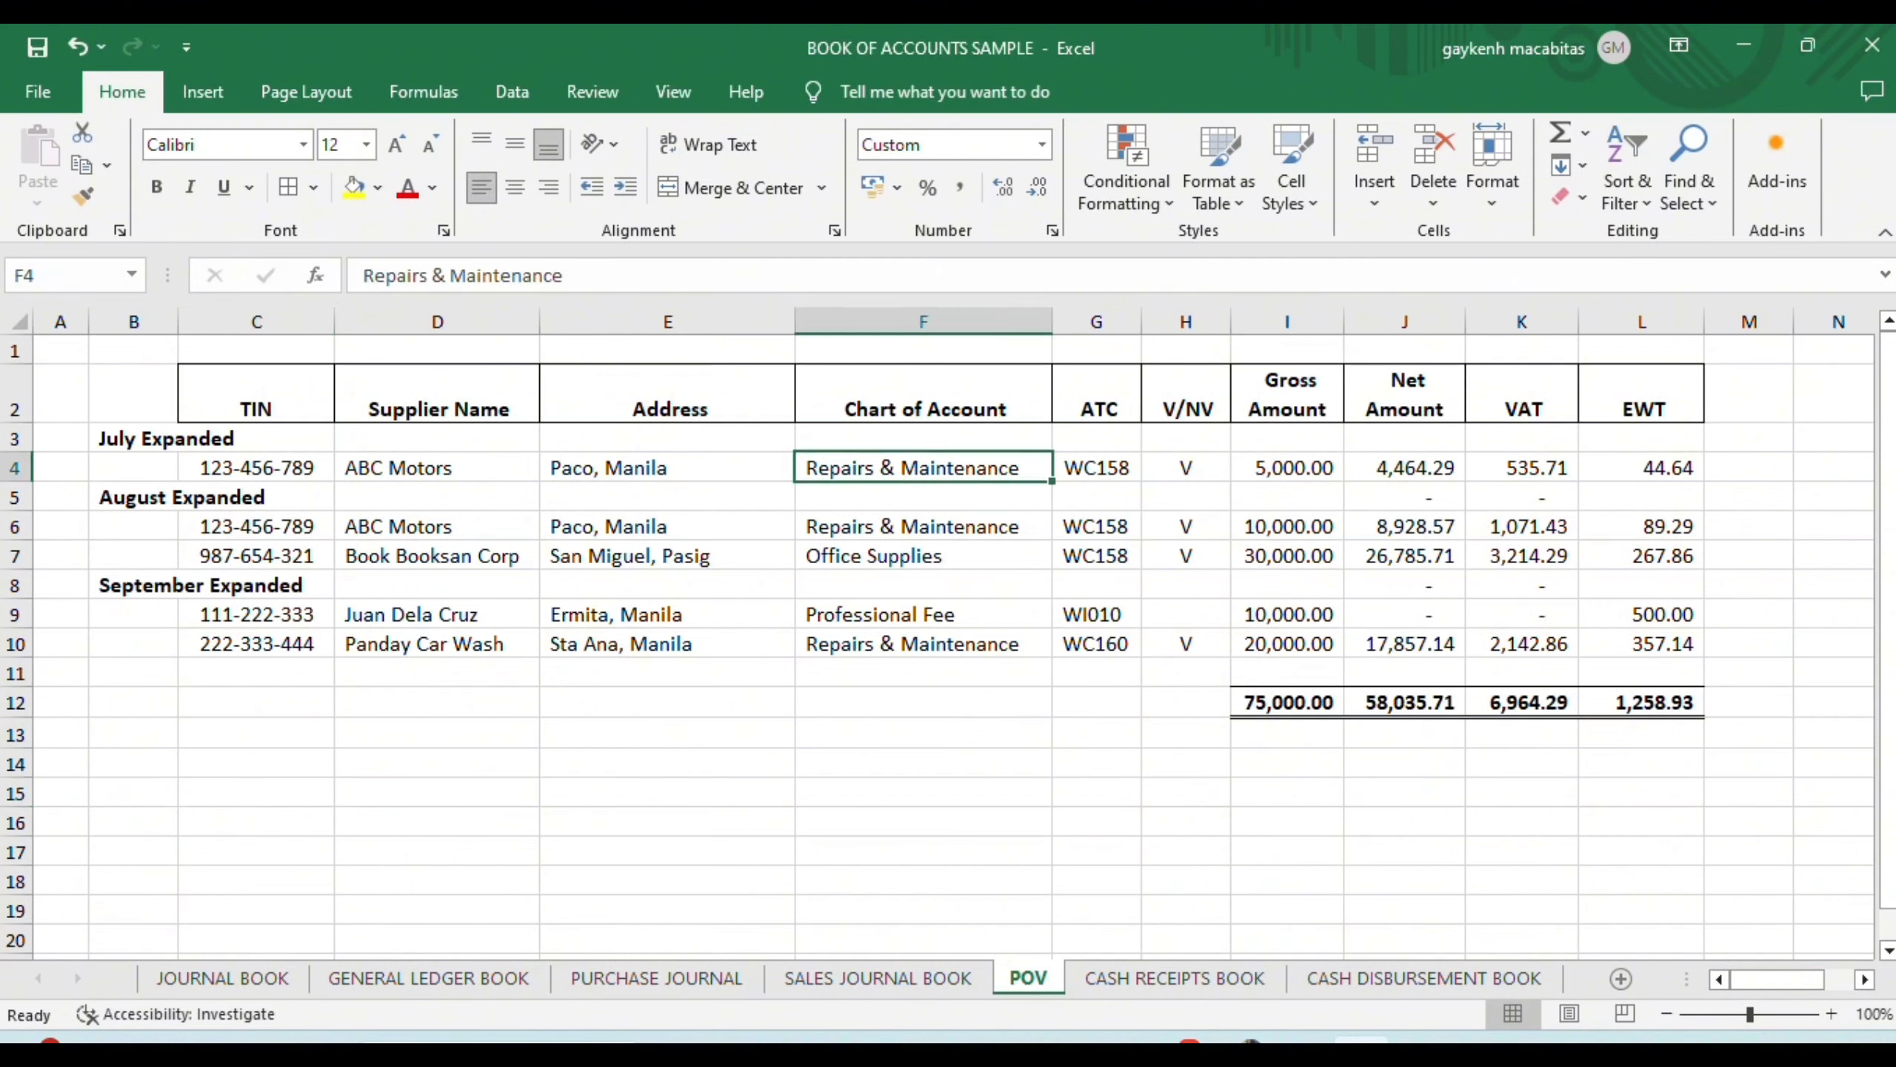
{"action": "key", "text": "Right"}
{"action": "key", "text": "Right"}
{"action": "key", "text": "Right"}
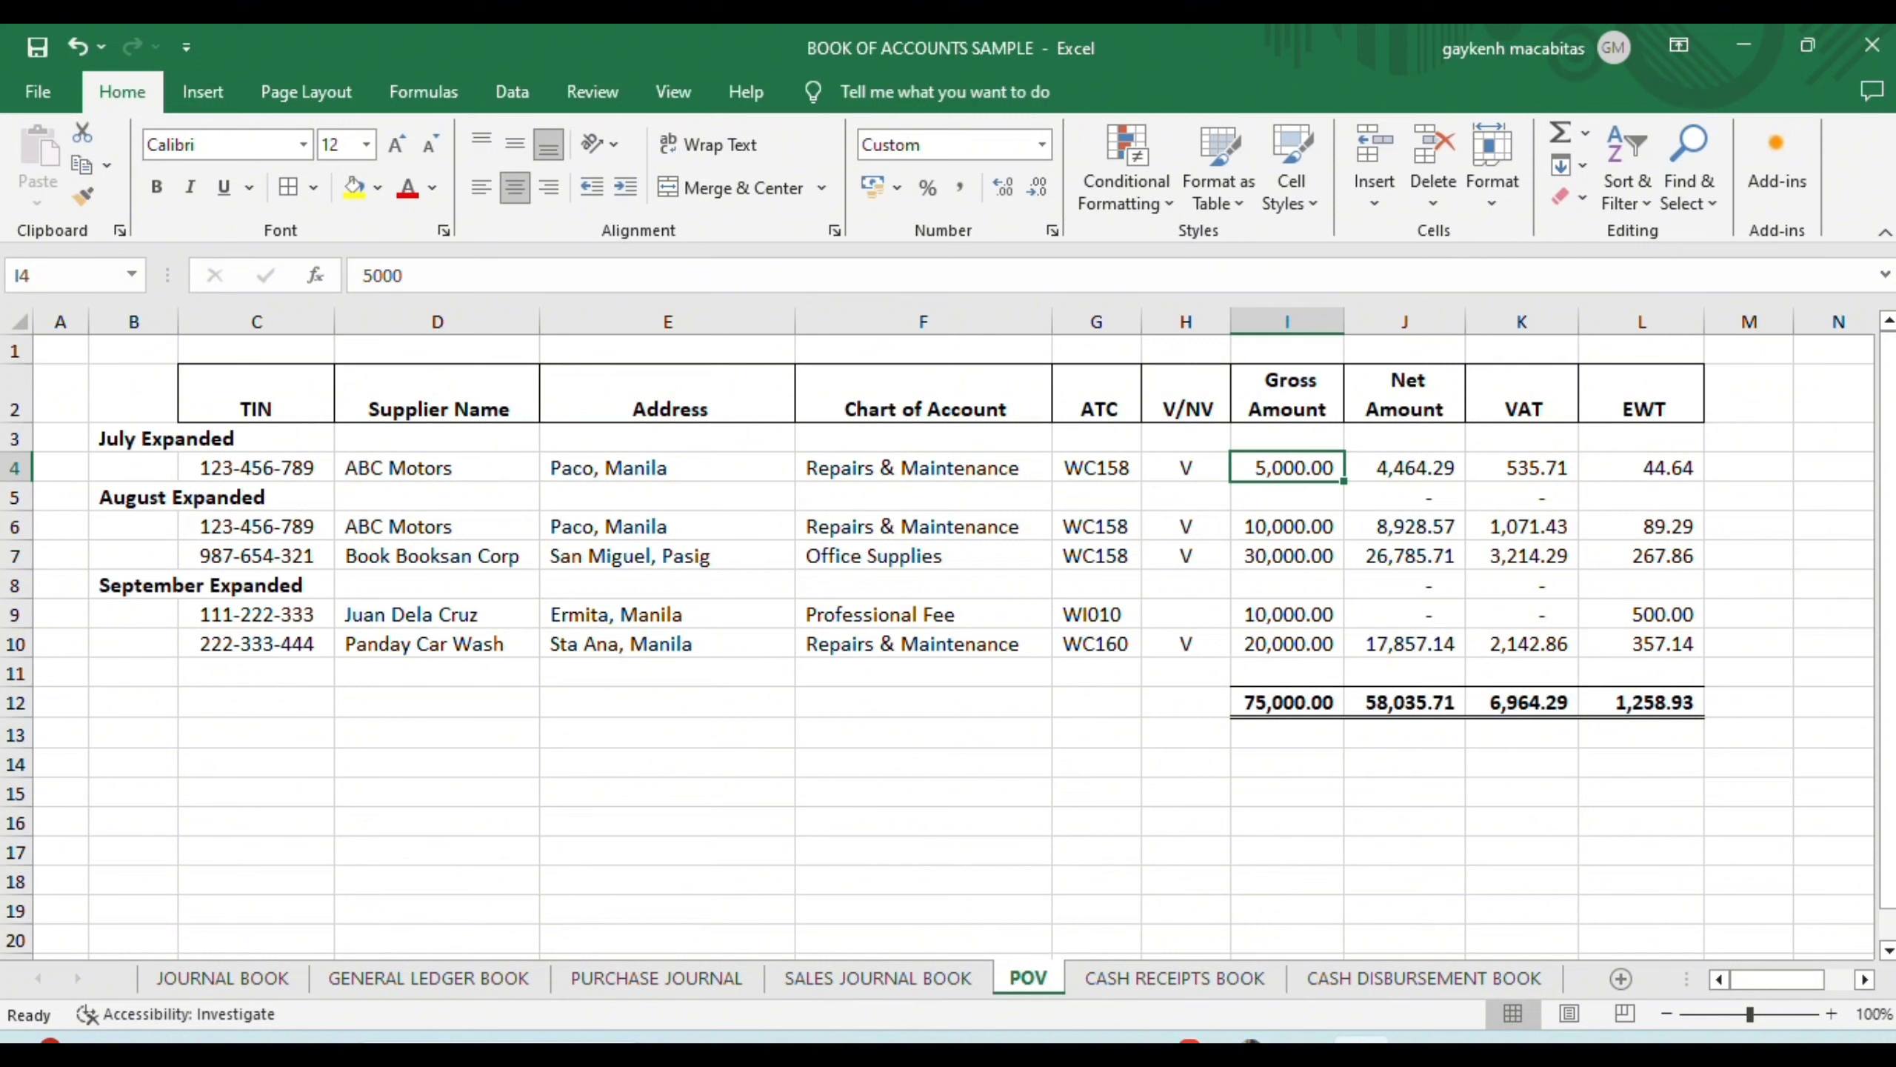
{"action": "key", "text": "Right"}
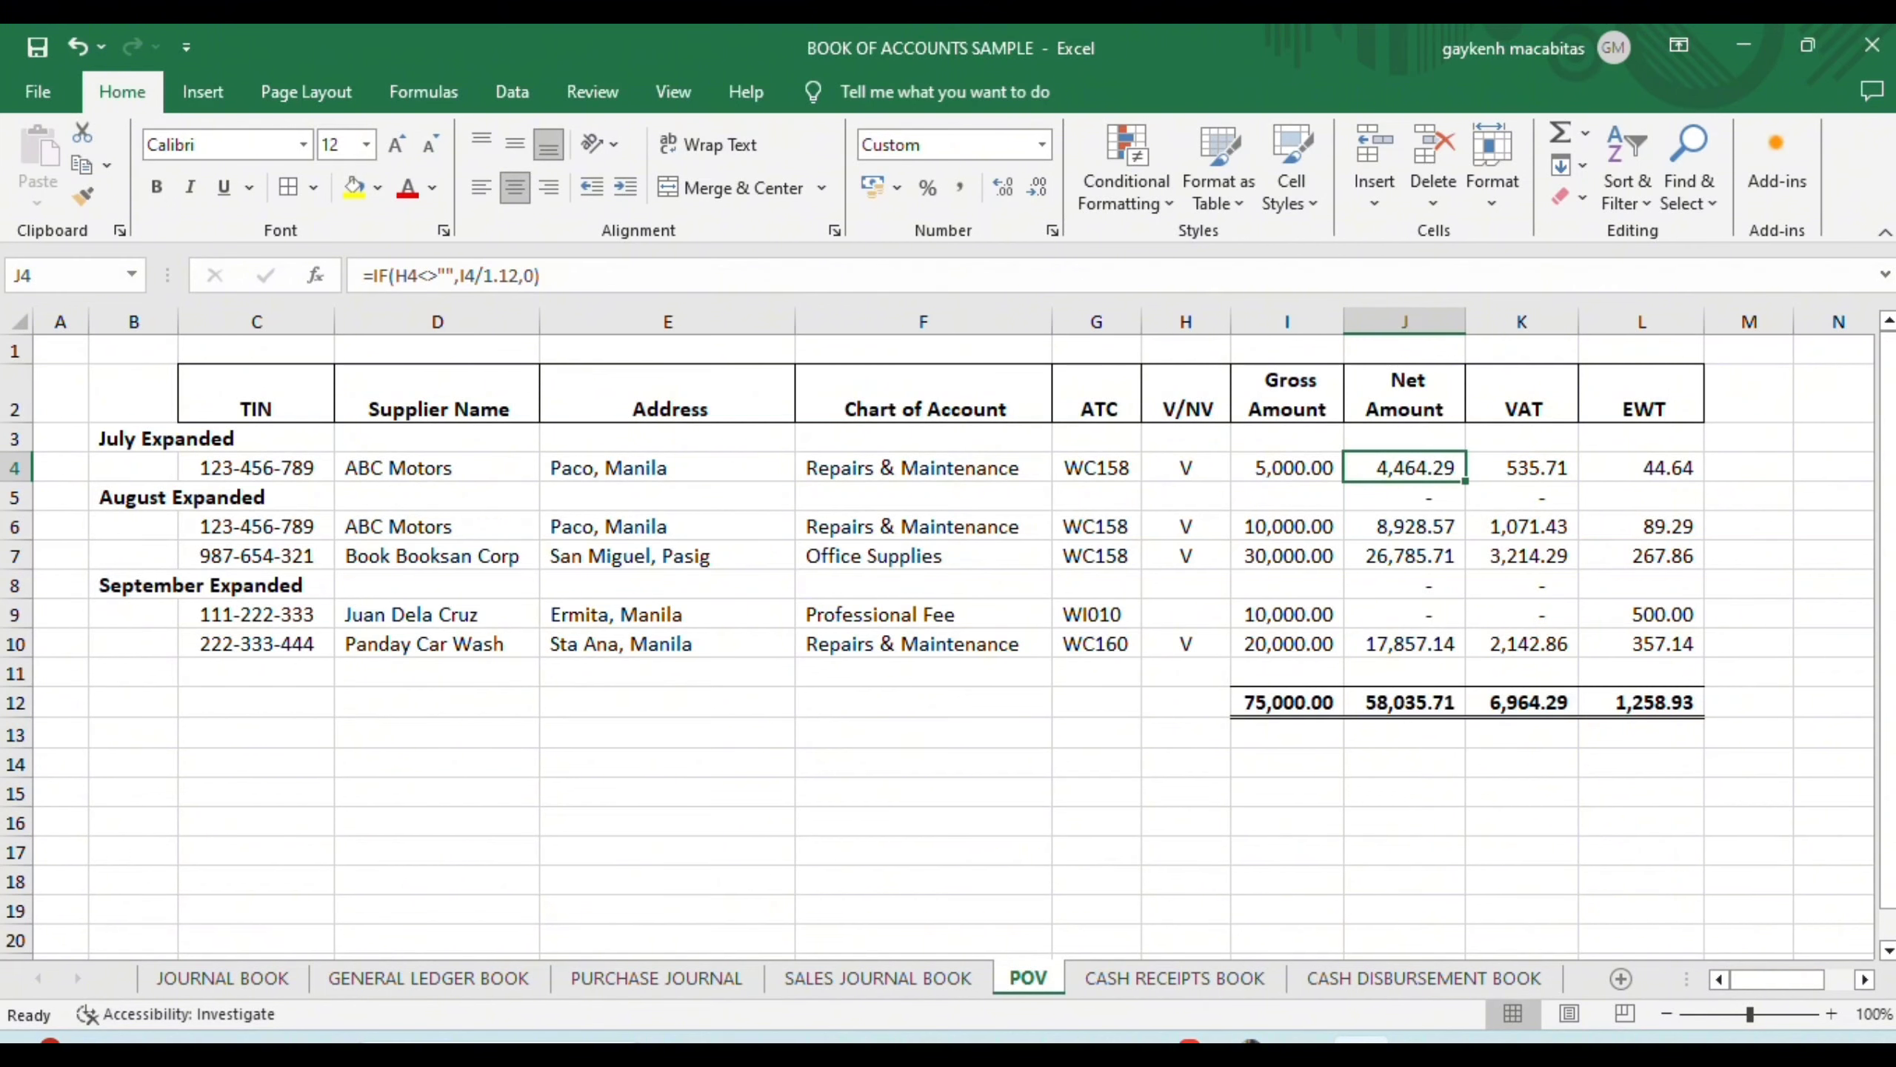
{"action": "key", "text": "Right"}
{"action": "key", "text": "Right"}
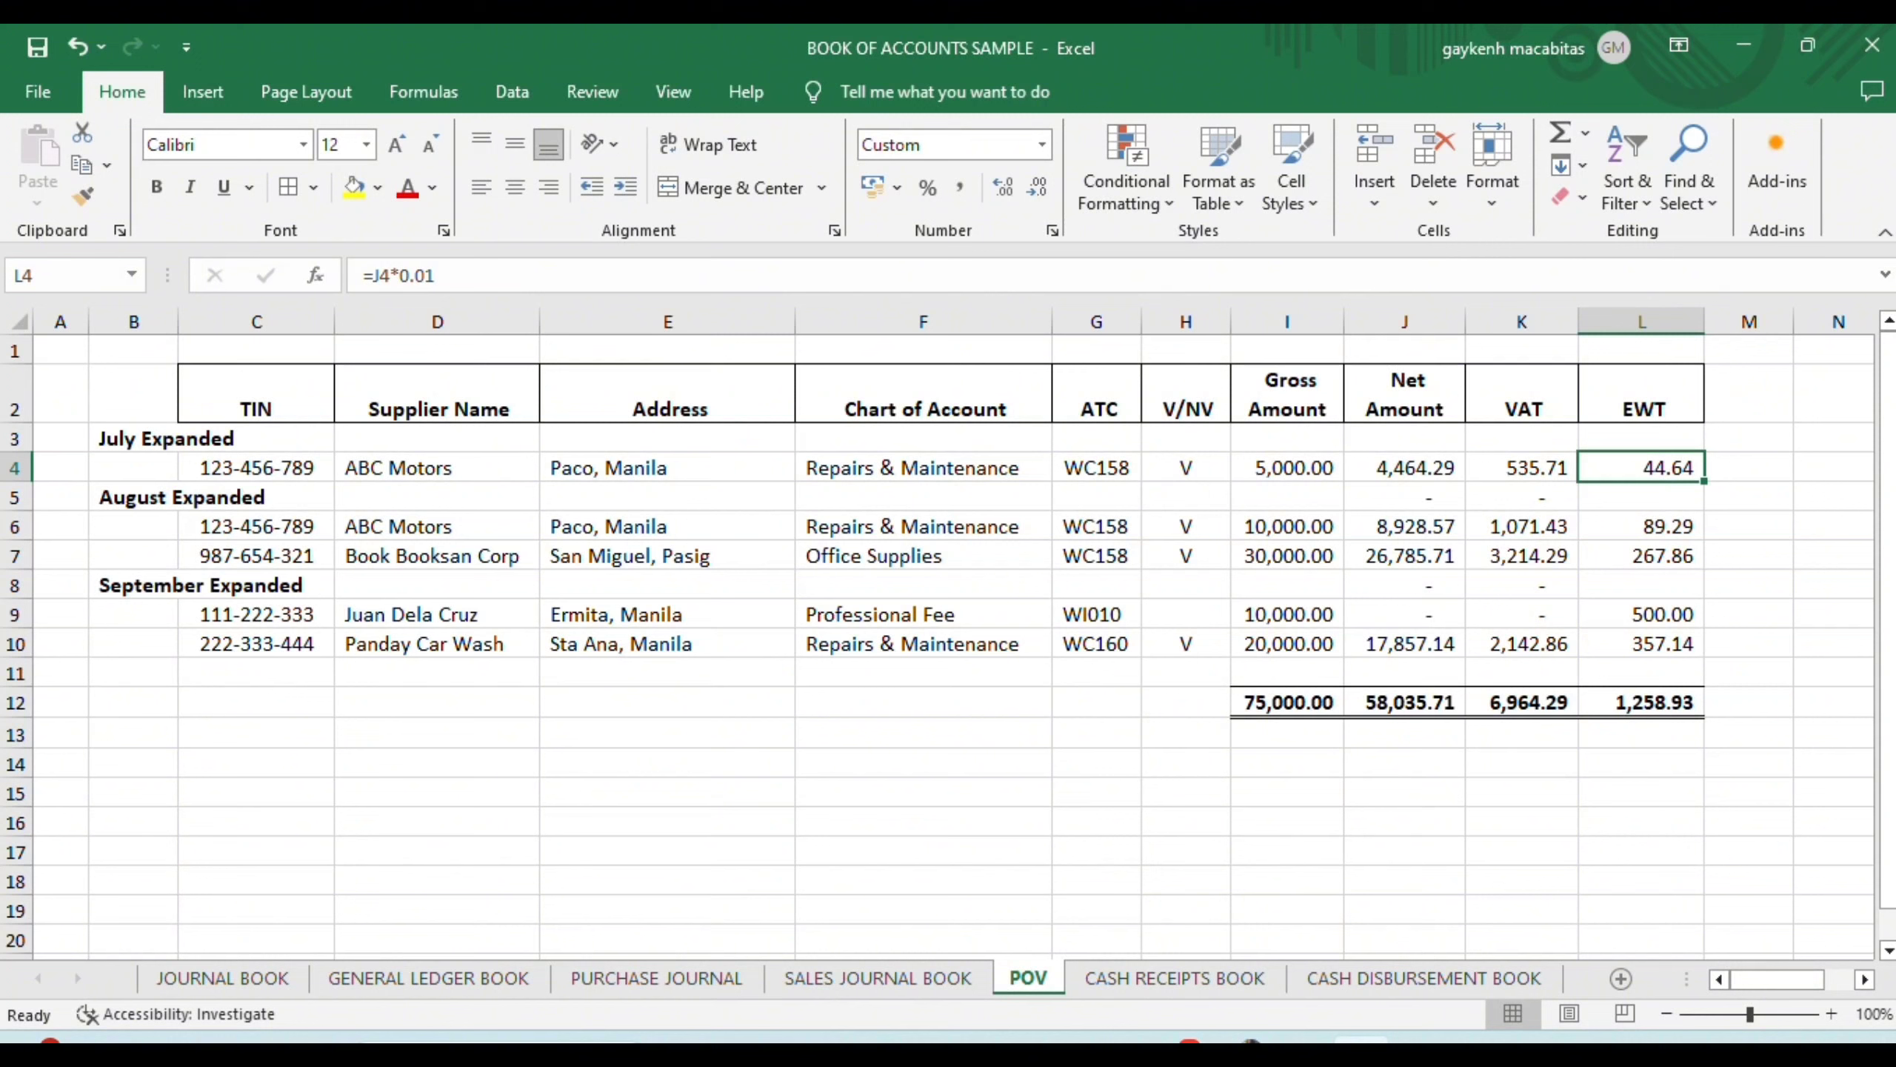
{"action": "key", "text": "Left"}
{"action": "key", "text": "Left"}
{"action": "key", "text": "Left"}
{"action": "key", "text": "Left"}
{"action": "key", "text": "Left"}
{"action": "key", "text": "Left"}
{"action": "key", "text": "Left"}
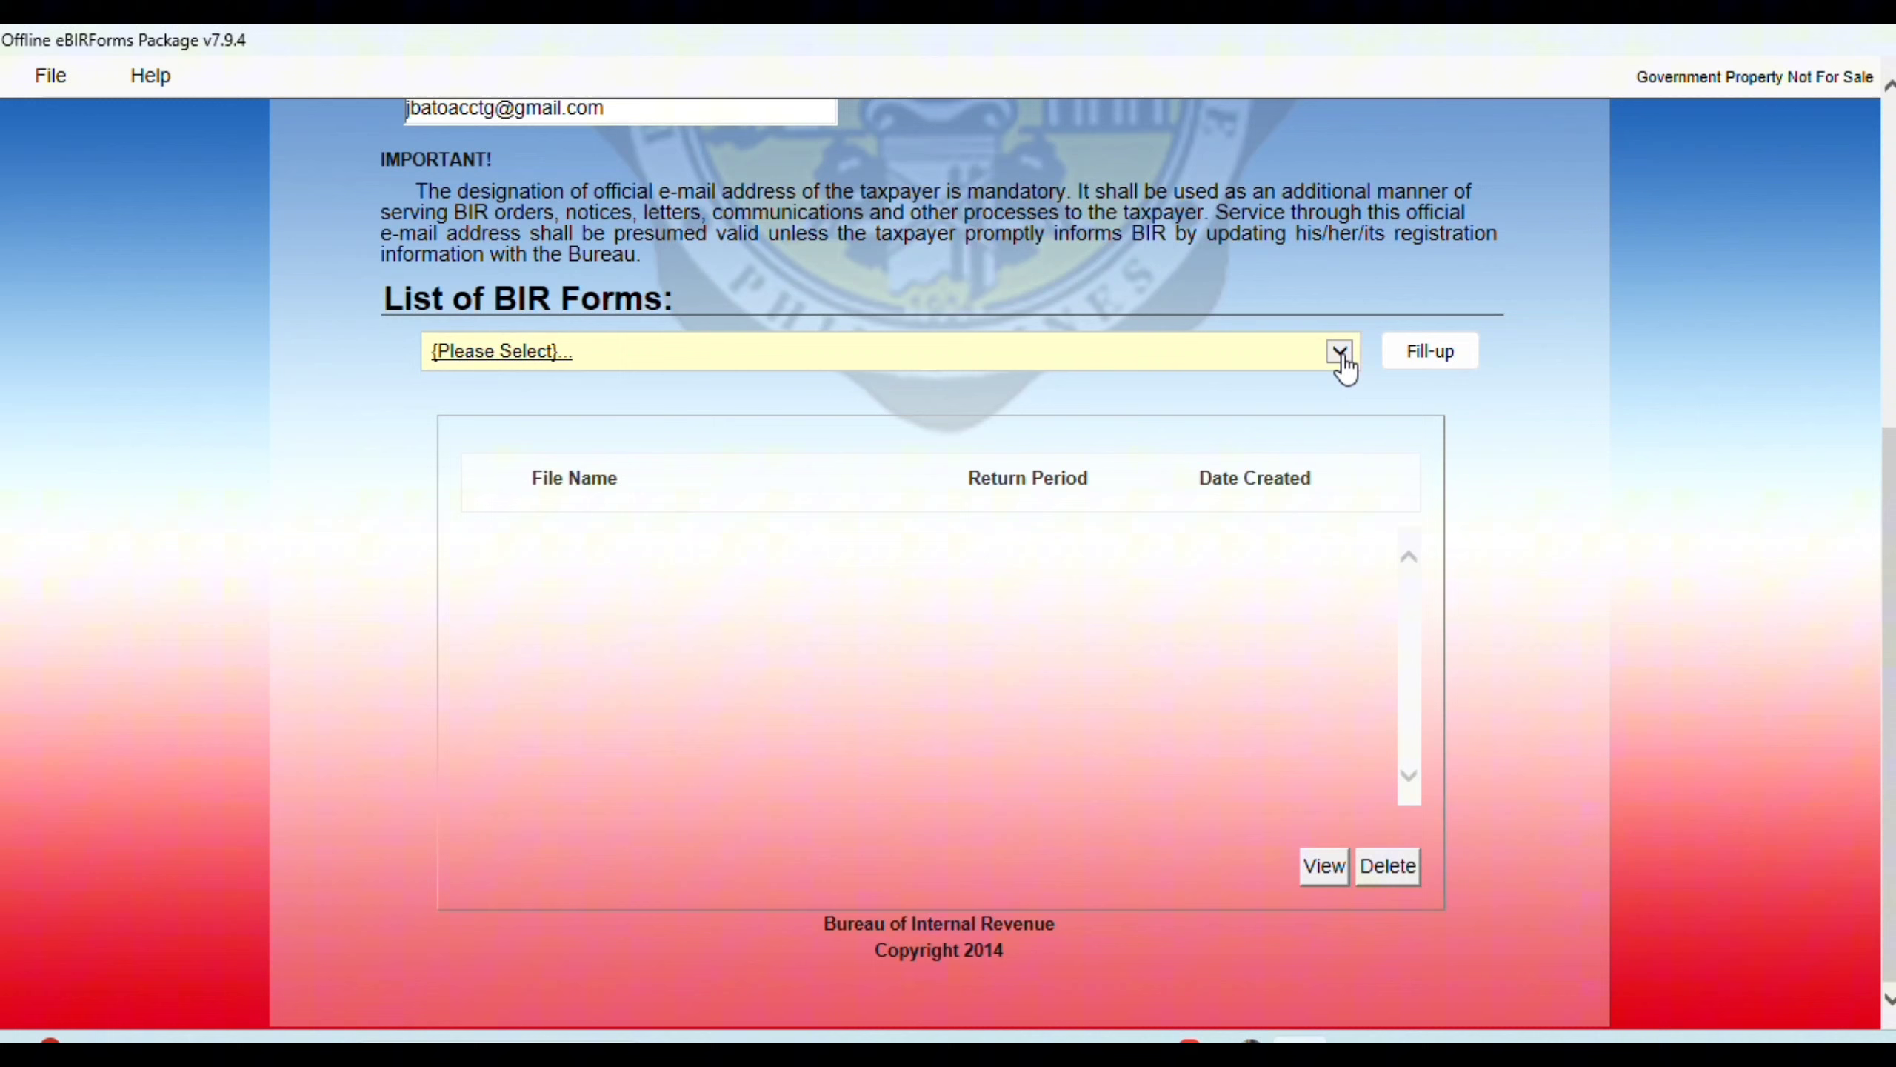
- Switch to Offline eBIRForms and open BIR Form 0619E, the monthly remittance form for expanded creditable taxes, for filling up
{"action": "left_click", "coordinate": [1344, 362]}
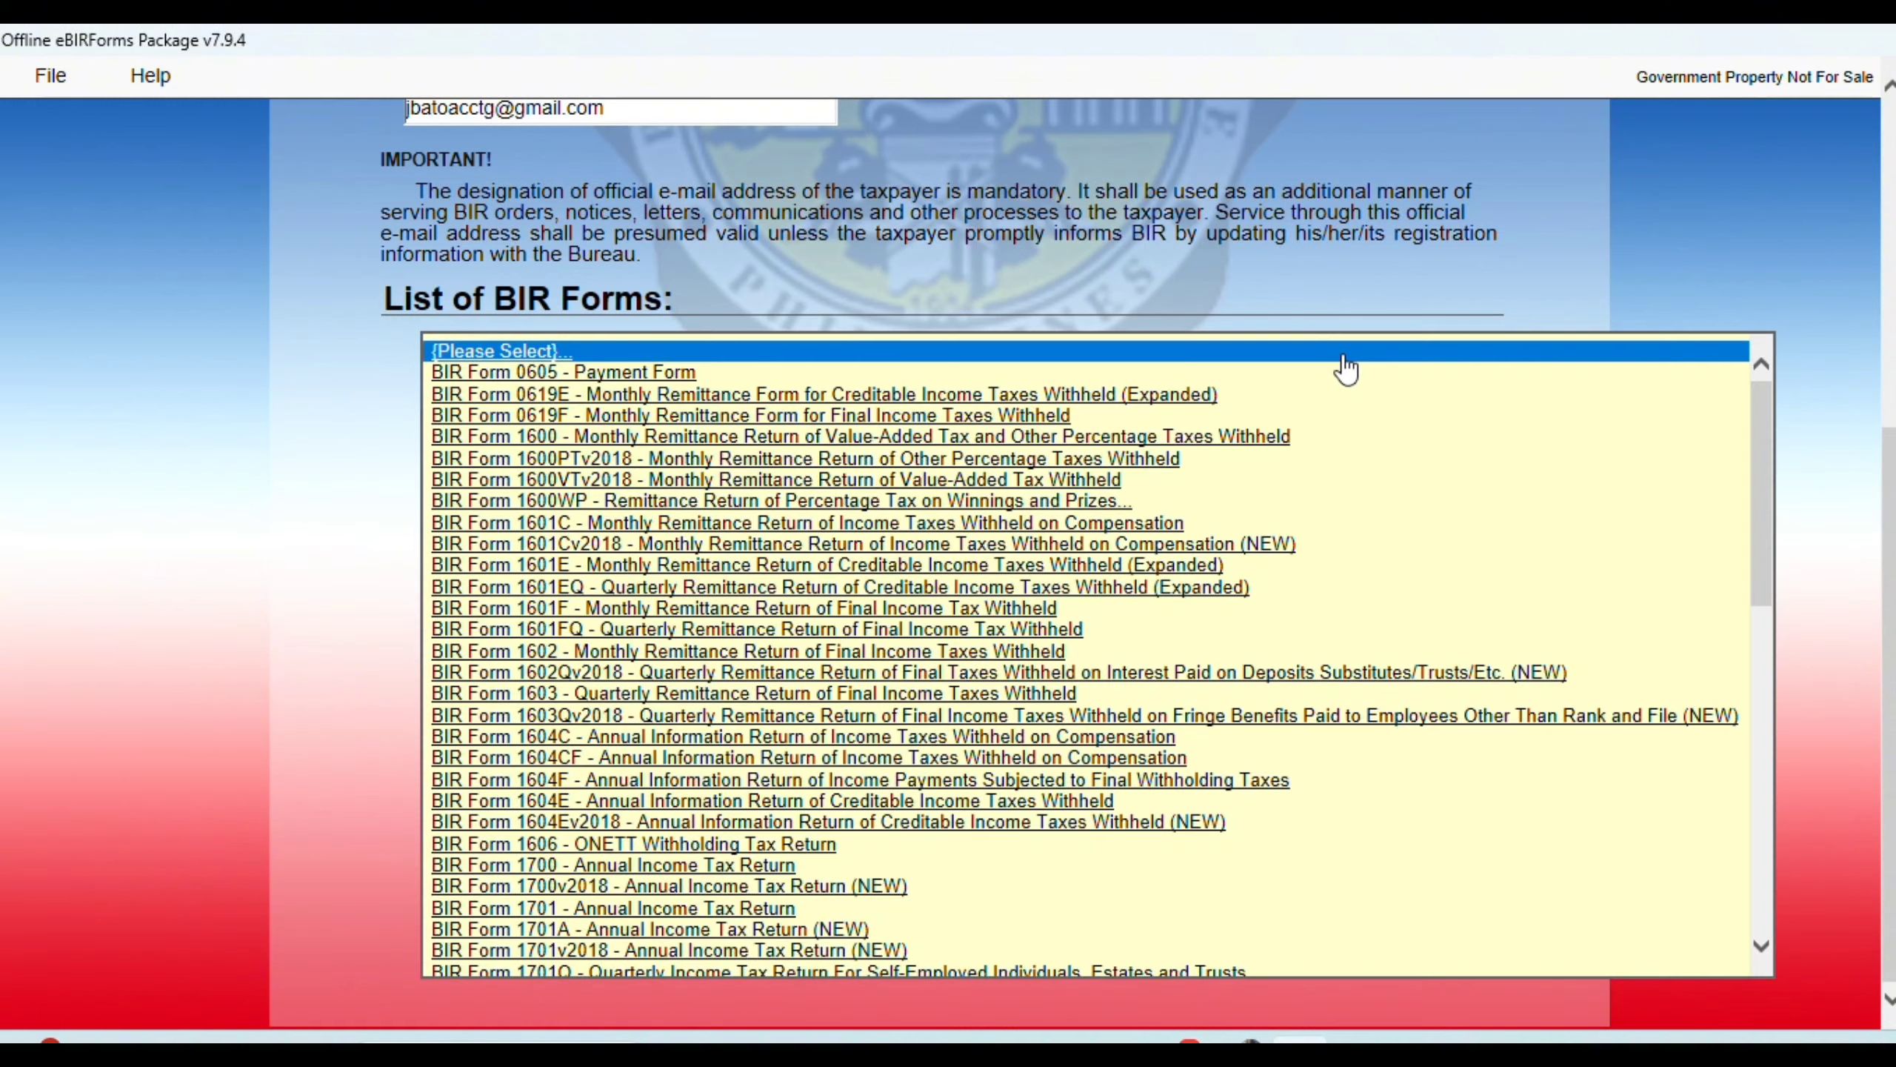
{"action": "left_click", "coordinate": [707, 401]}
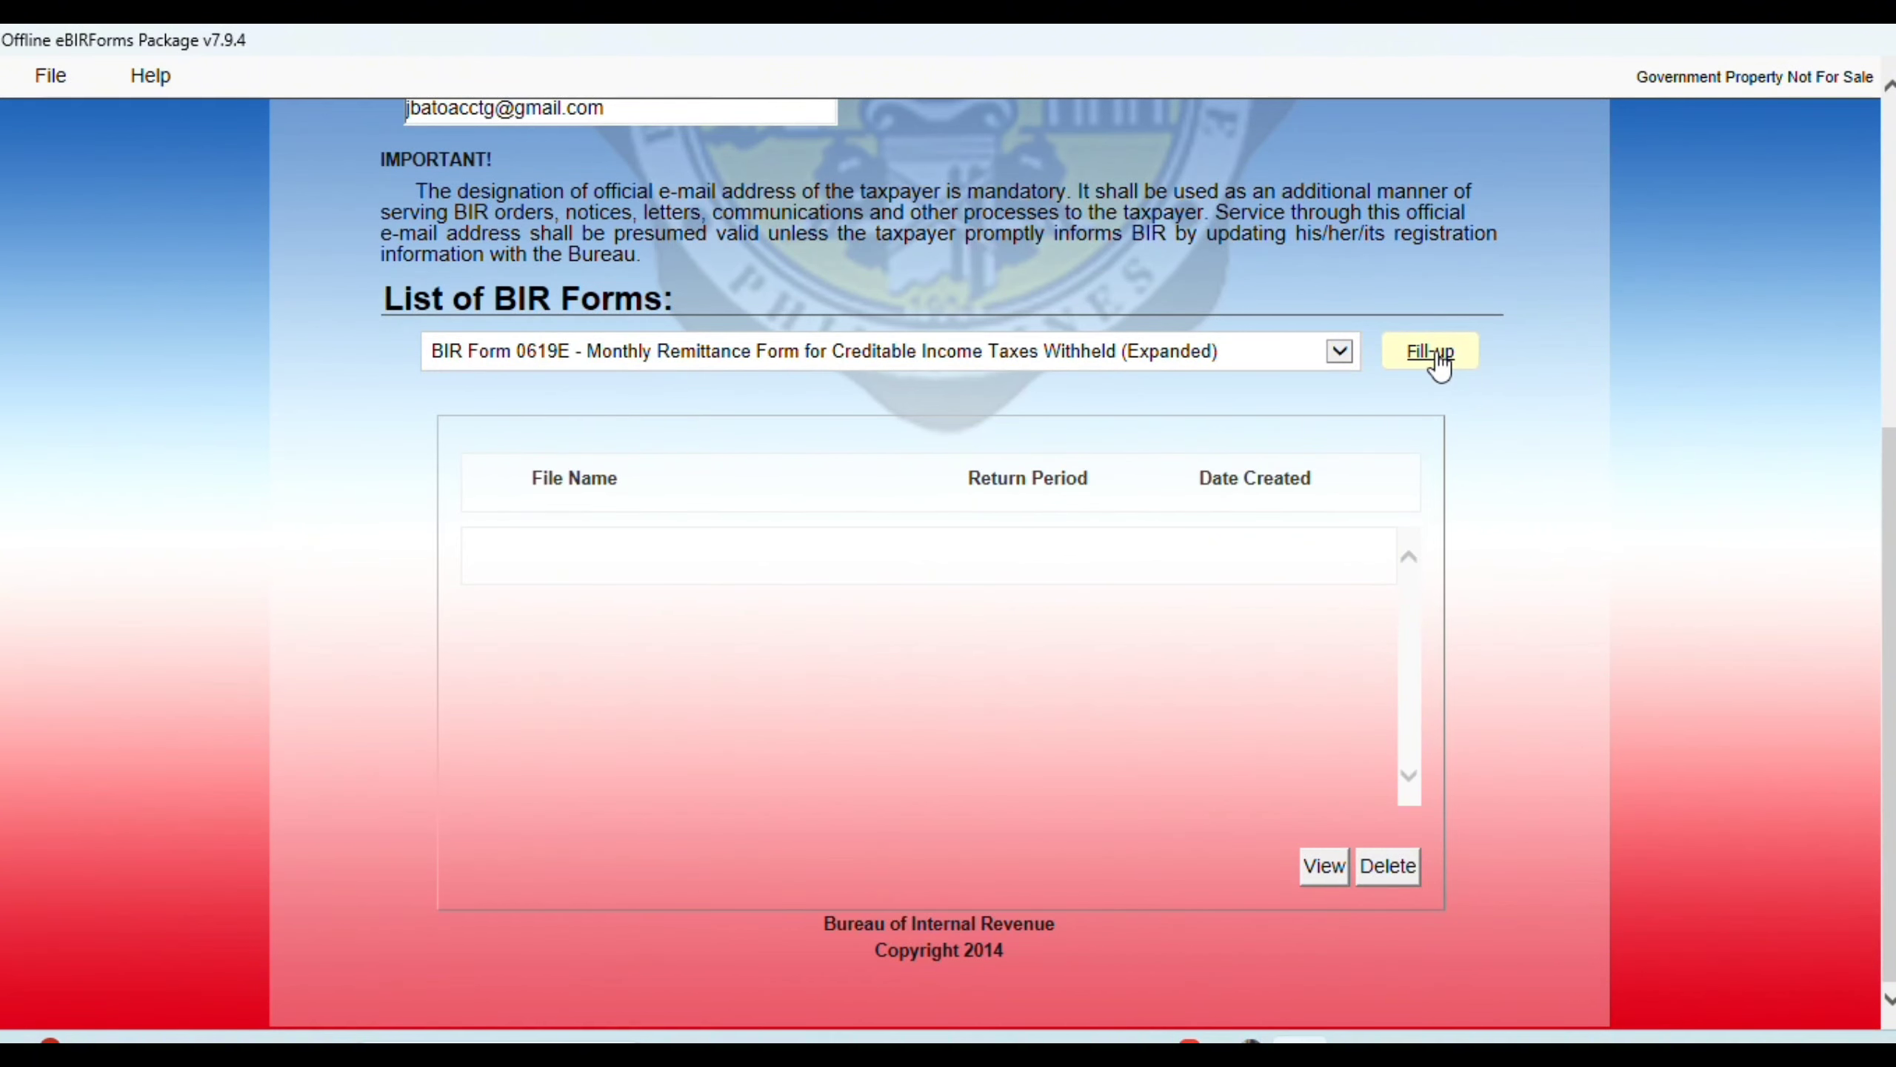
{"action": "left_click", "coordinate": [1439, 366]}
{"action": "left_click", "coordinate": [1178, 648]}
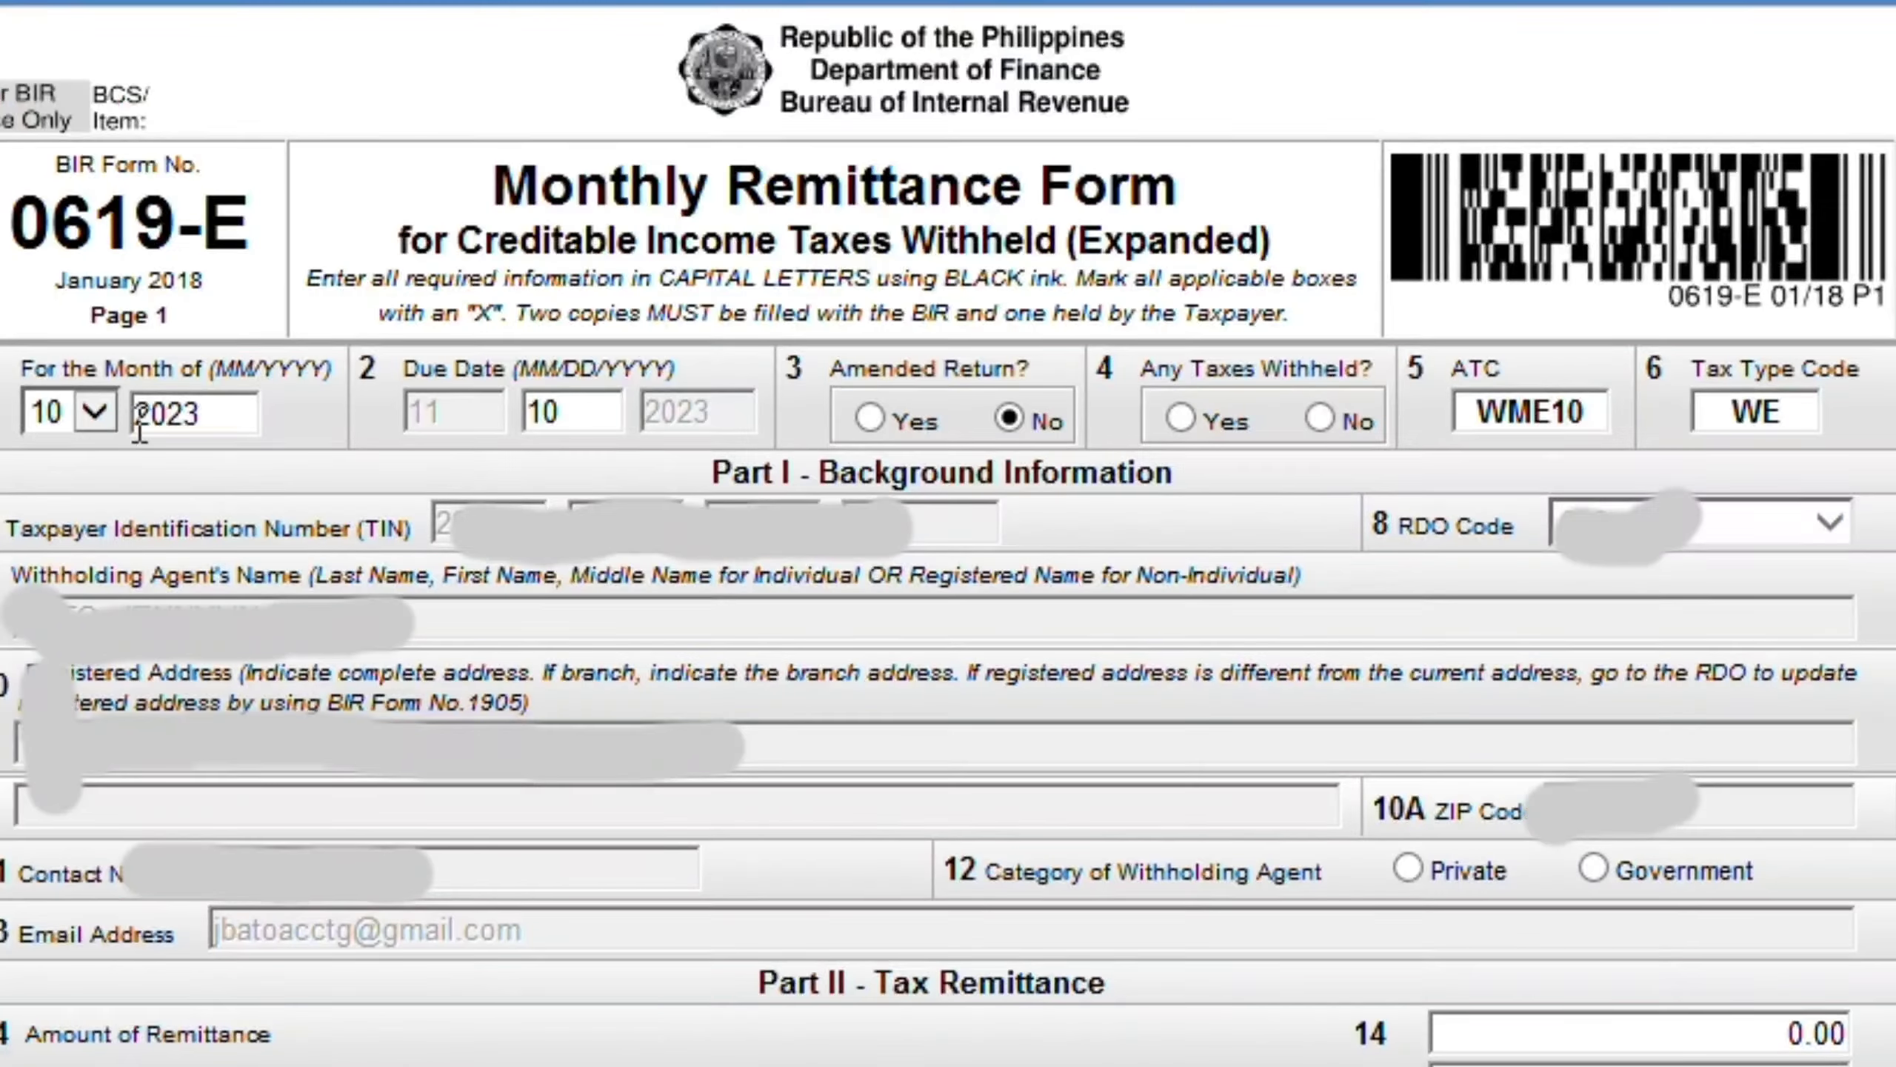
- Set the return month to 07 - July, mark Any Taxes Withheld as Yes and choose Private as the withholding agent category
{"action": "left_click", "coordinate": [101, 415]}
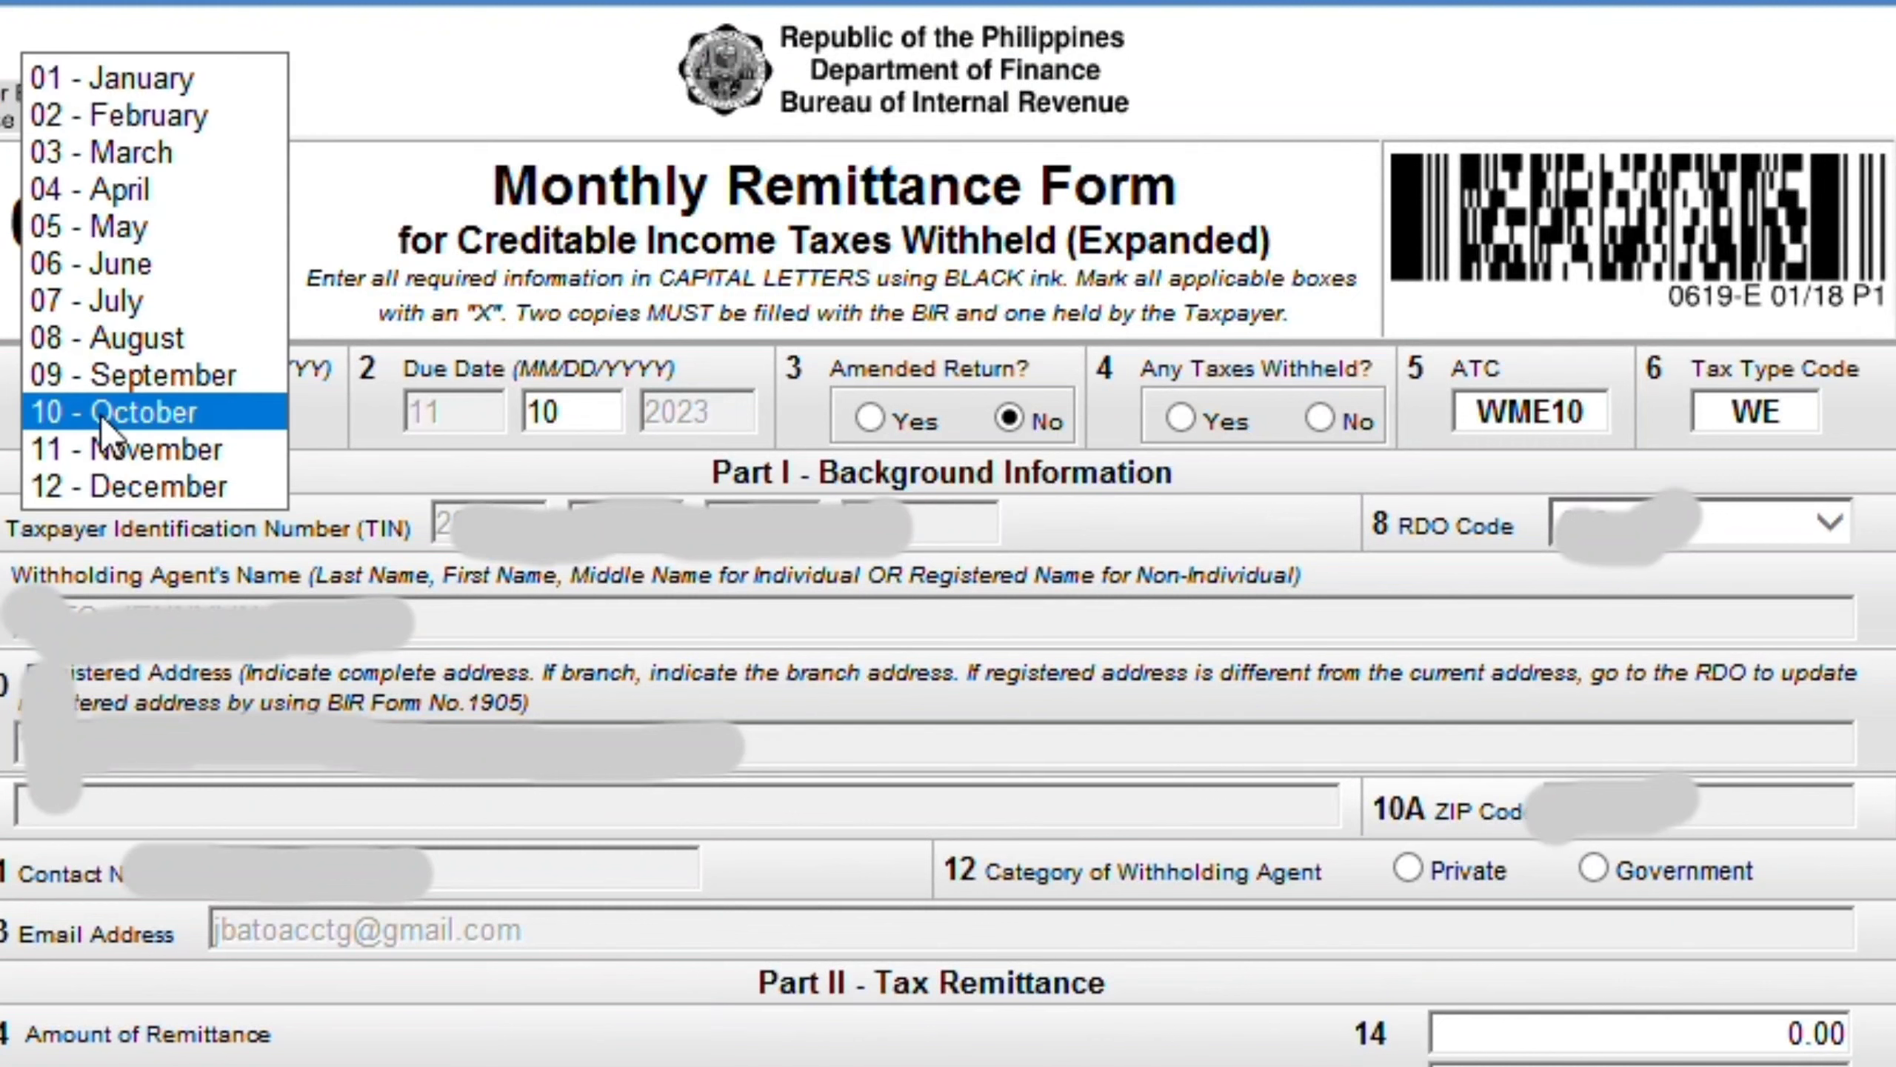
{"action": "left_click", "coordinate": [127, 301]}
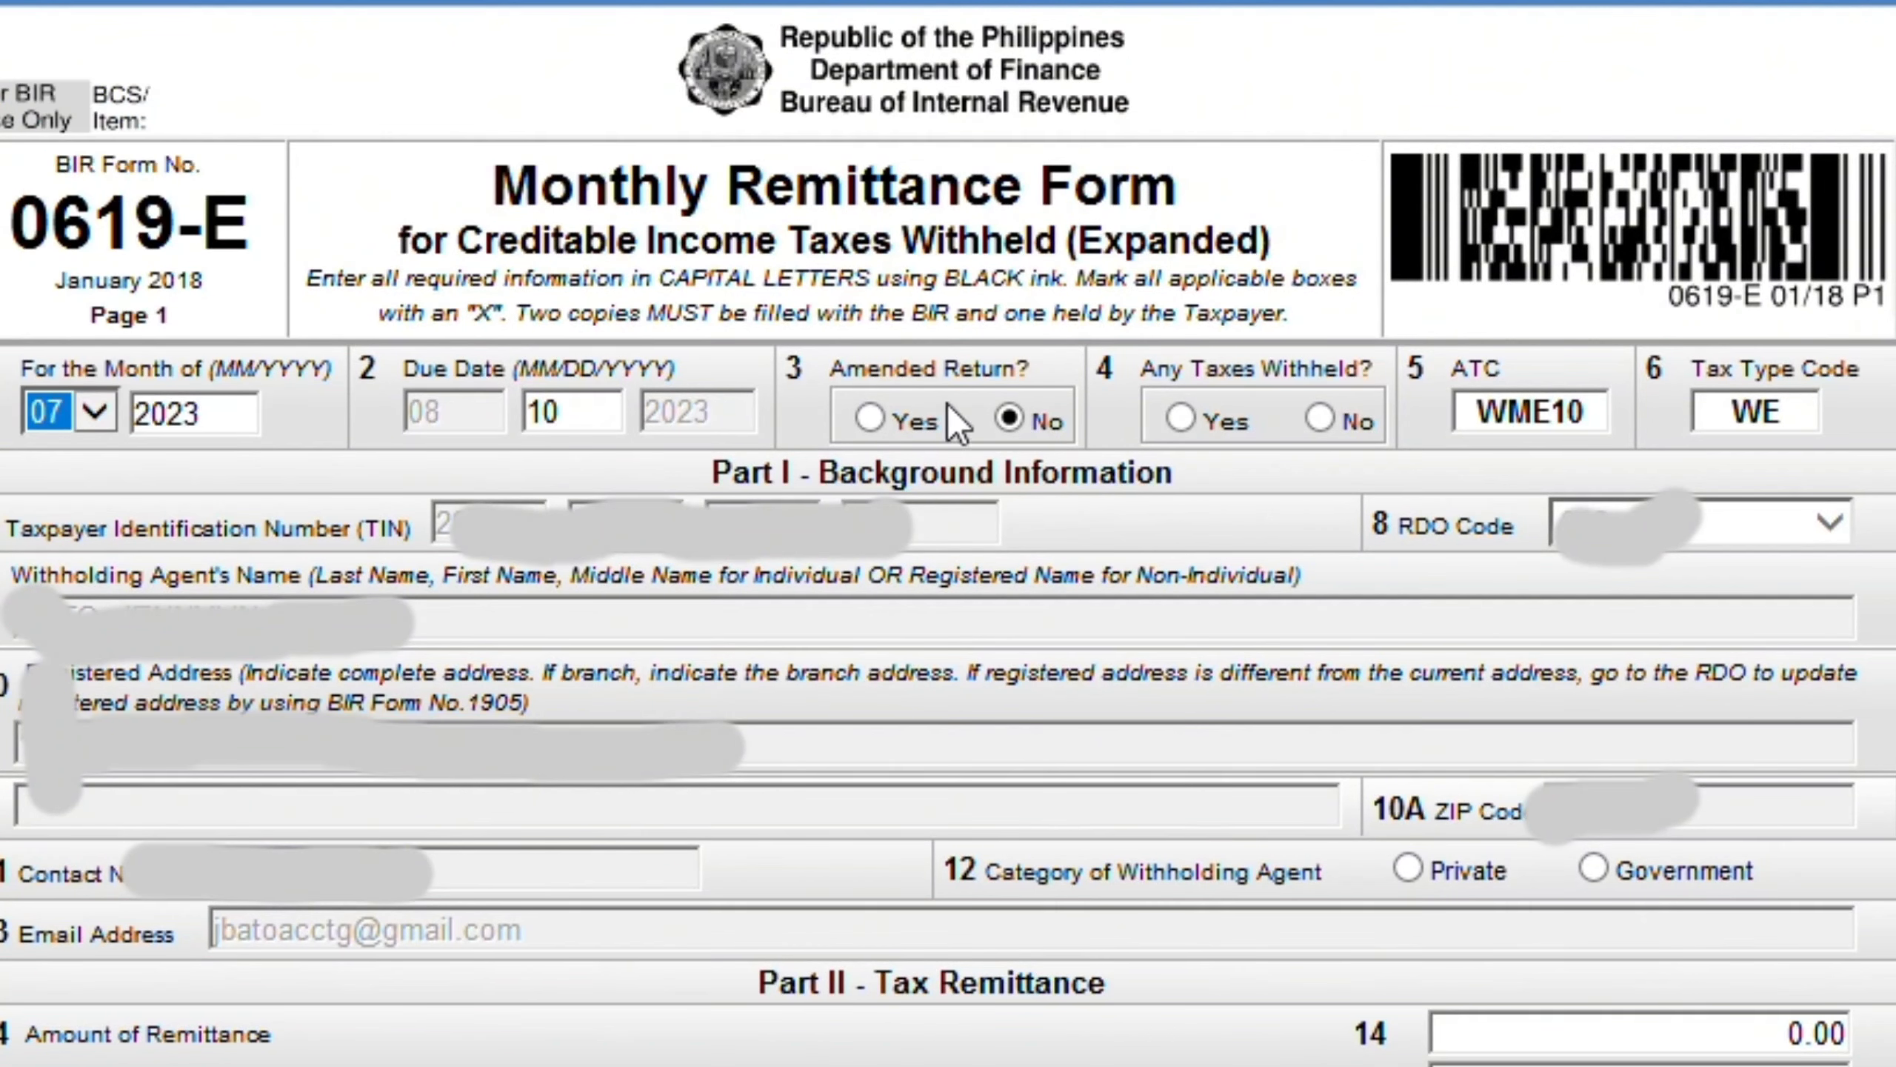
{"action": "left_click", "coordinate": [1231, 414]}
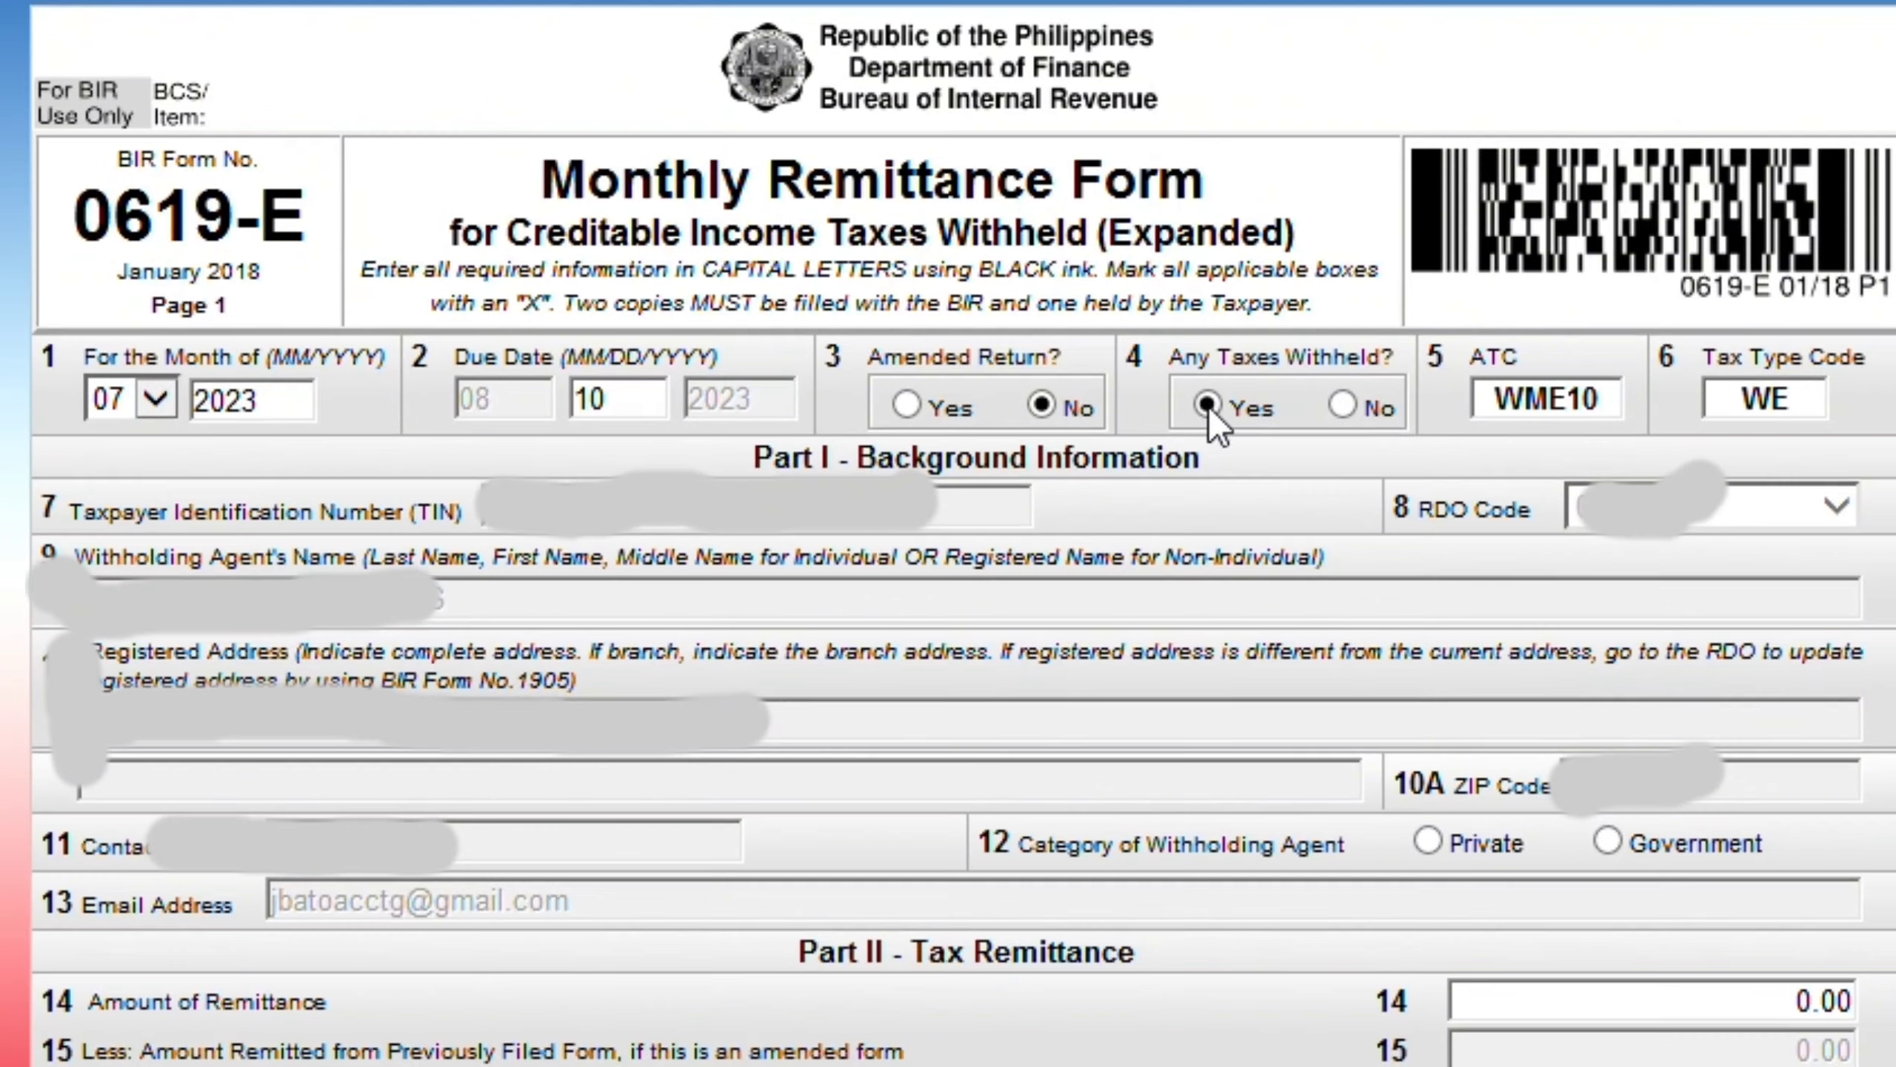
{"action": "left_click", "coordinate": [1427, 841]}
- Enter 44.64 as the Amount of Remittance in item 14, leaving the surcharge, interest and compromise penalties at 0.00
{"action": "scroll", "coordinate": [1866, 556], "scroll_direction": "down", "scroll_amount": 7}
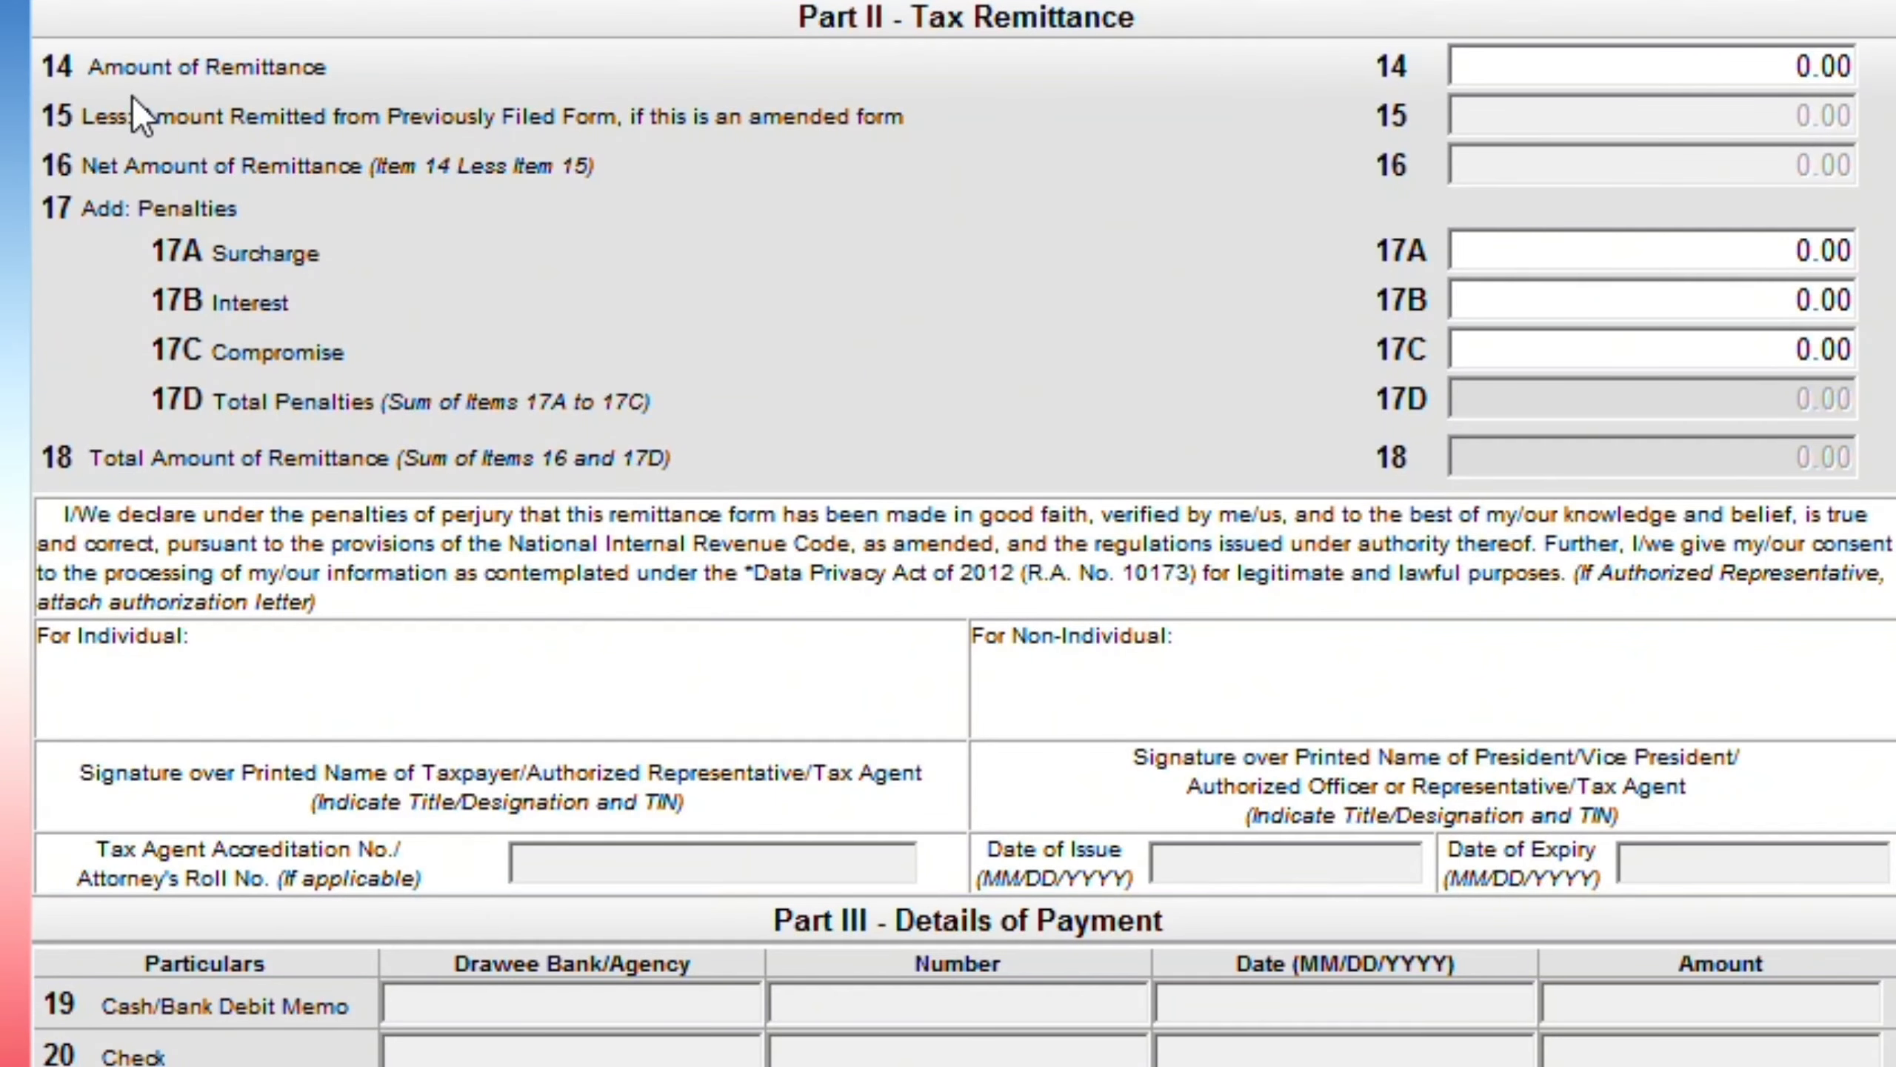
{"action": "left_click", "coordinate": [1729, 73]}
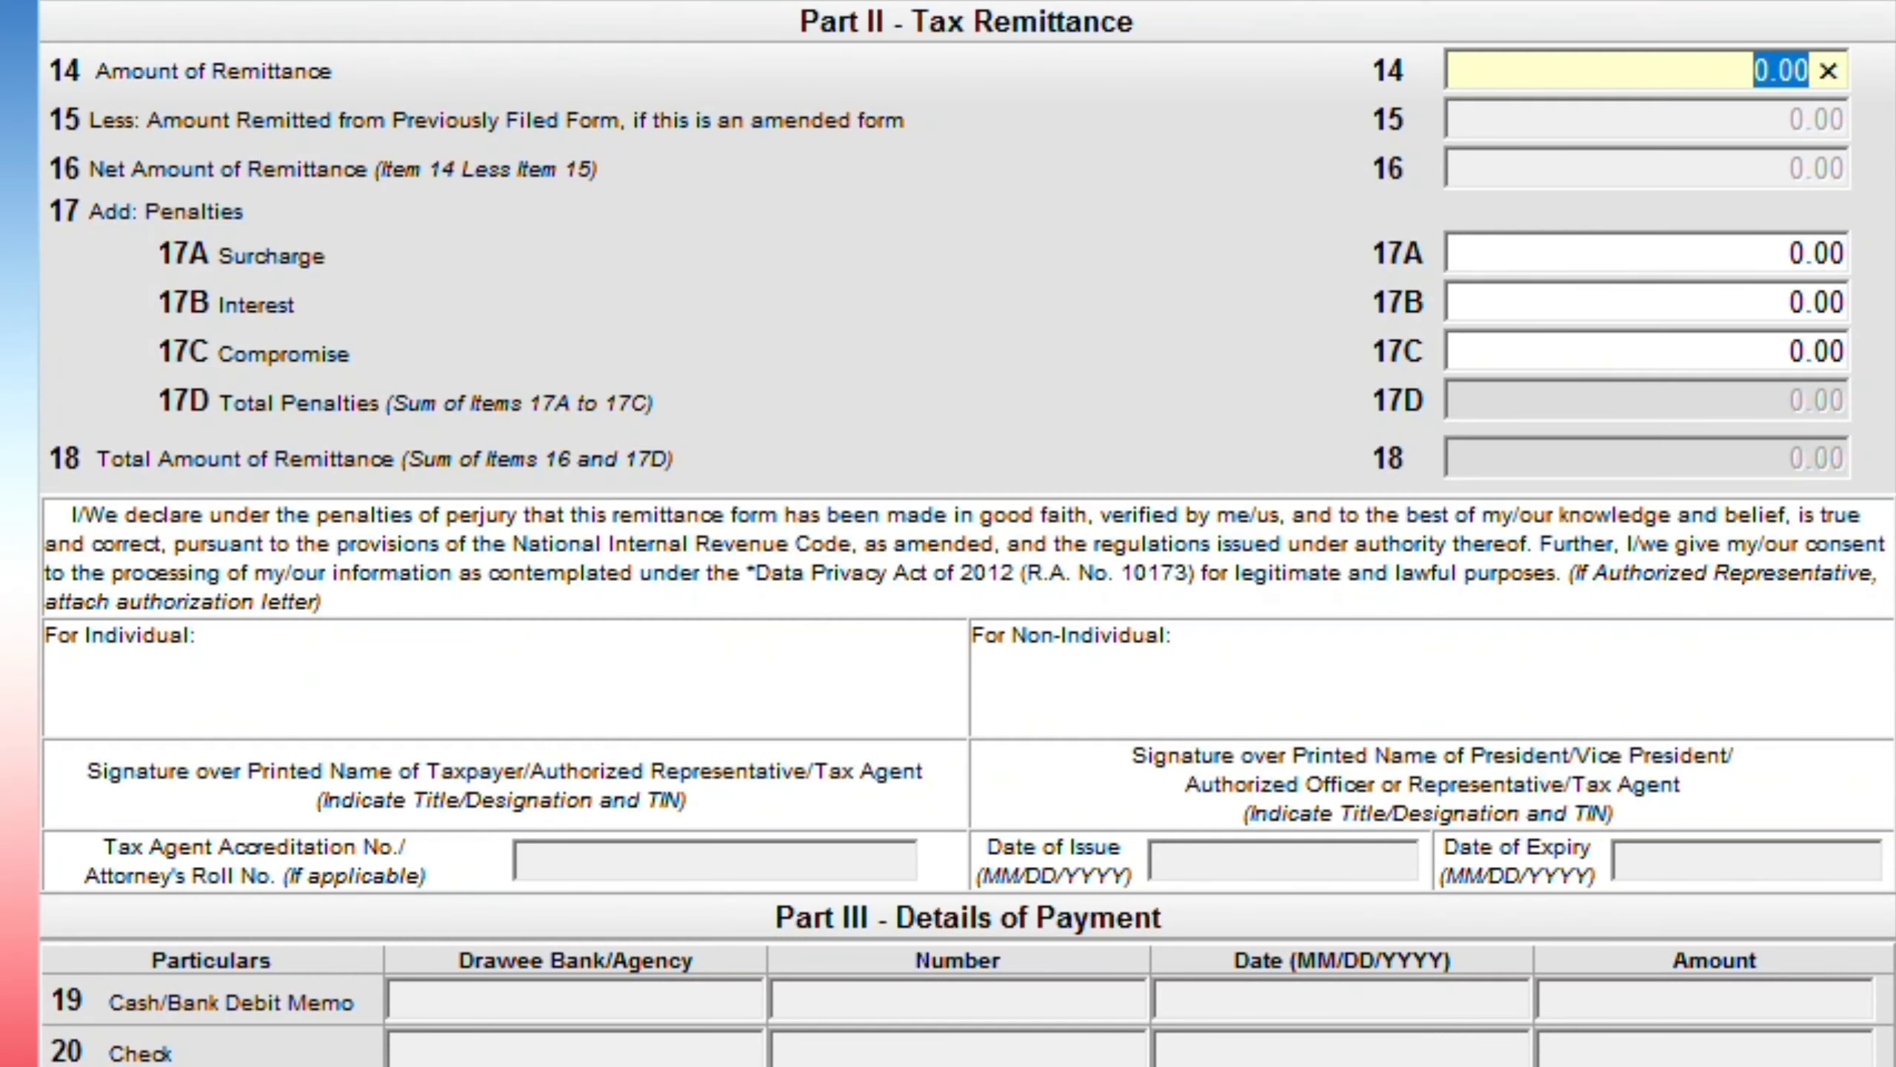
{"action": "left_click", "coordinate": [1755, 70]}
{"action": "type", "text": "44"}
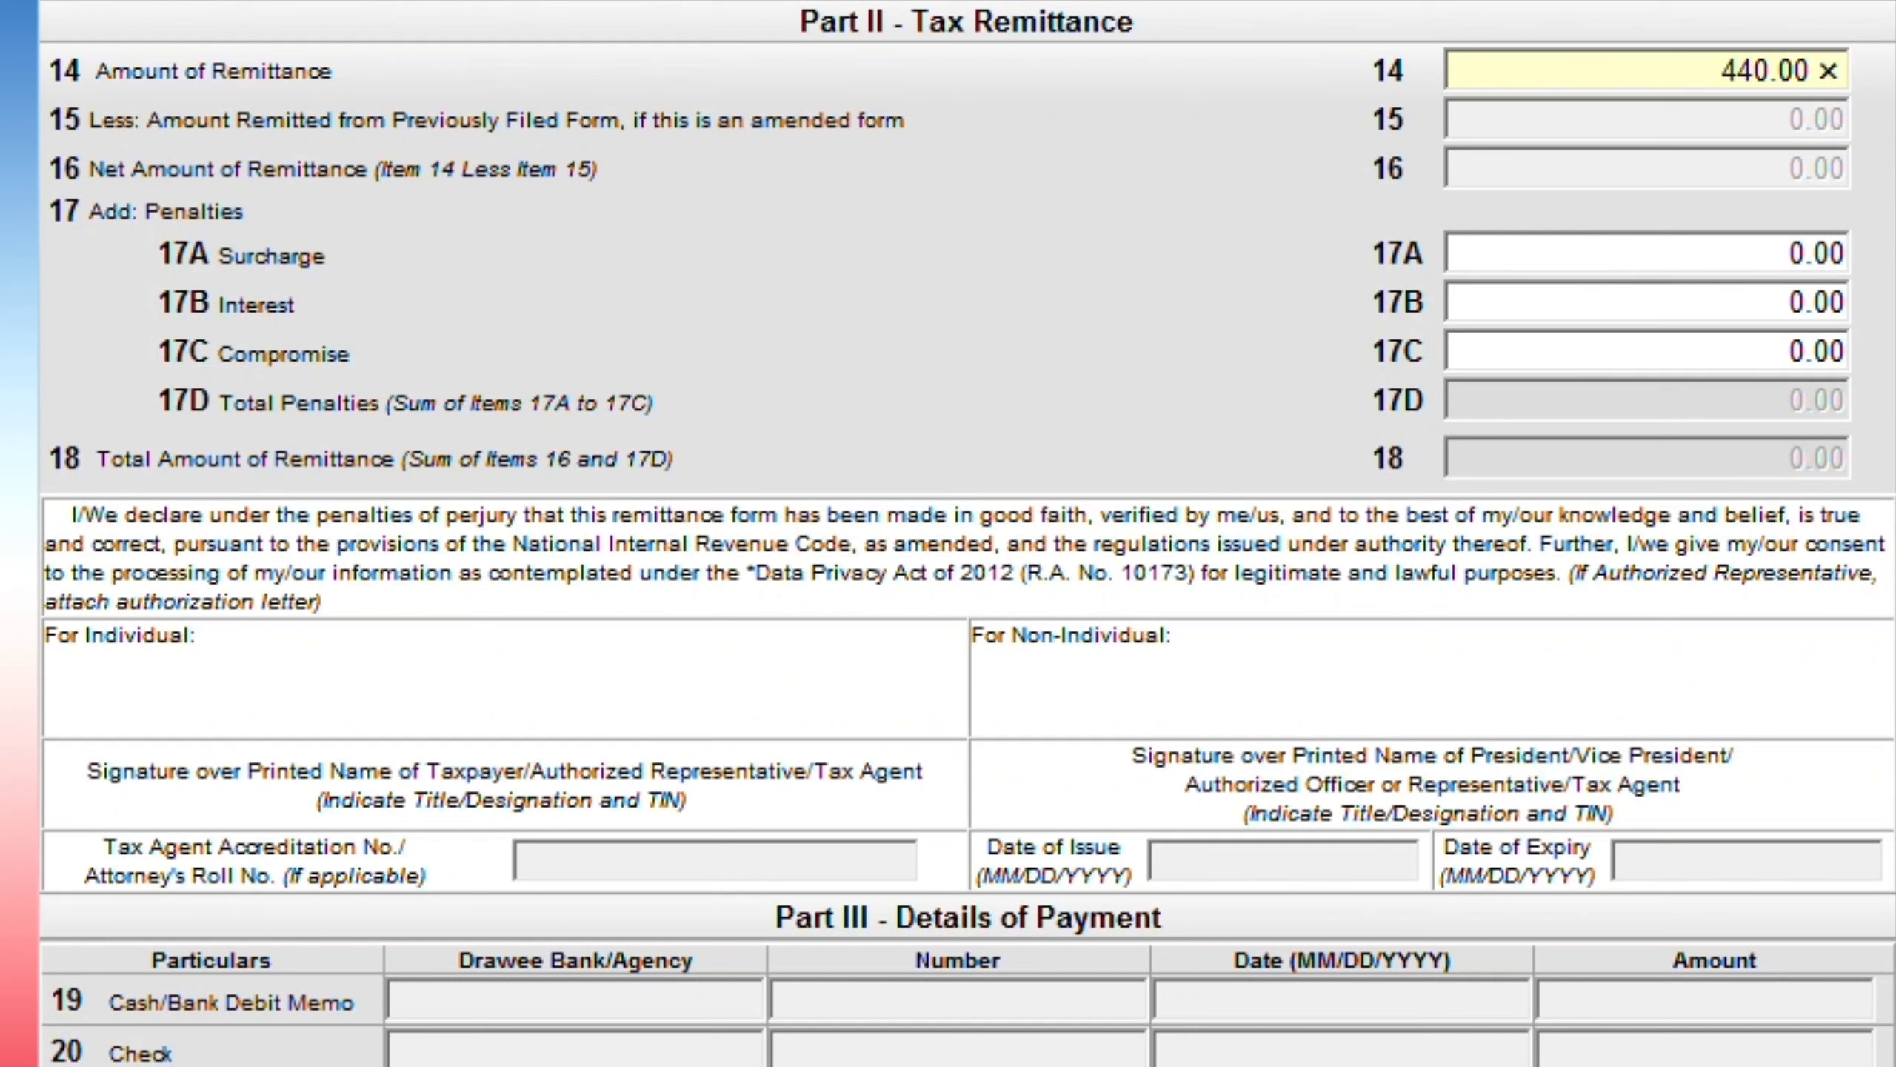
{"action": "key", "text": "Delete"}
{"action": "key", "text": "Right"}
{"action": "type", "text": "64"}
{"action": "key", "text": "Tab"}
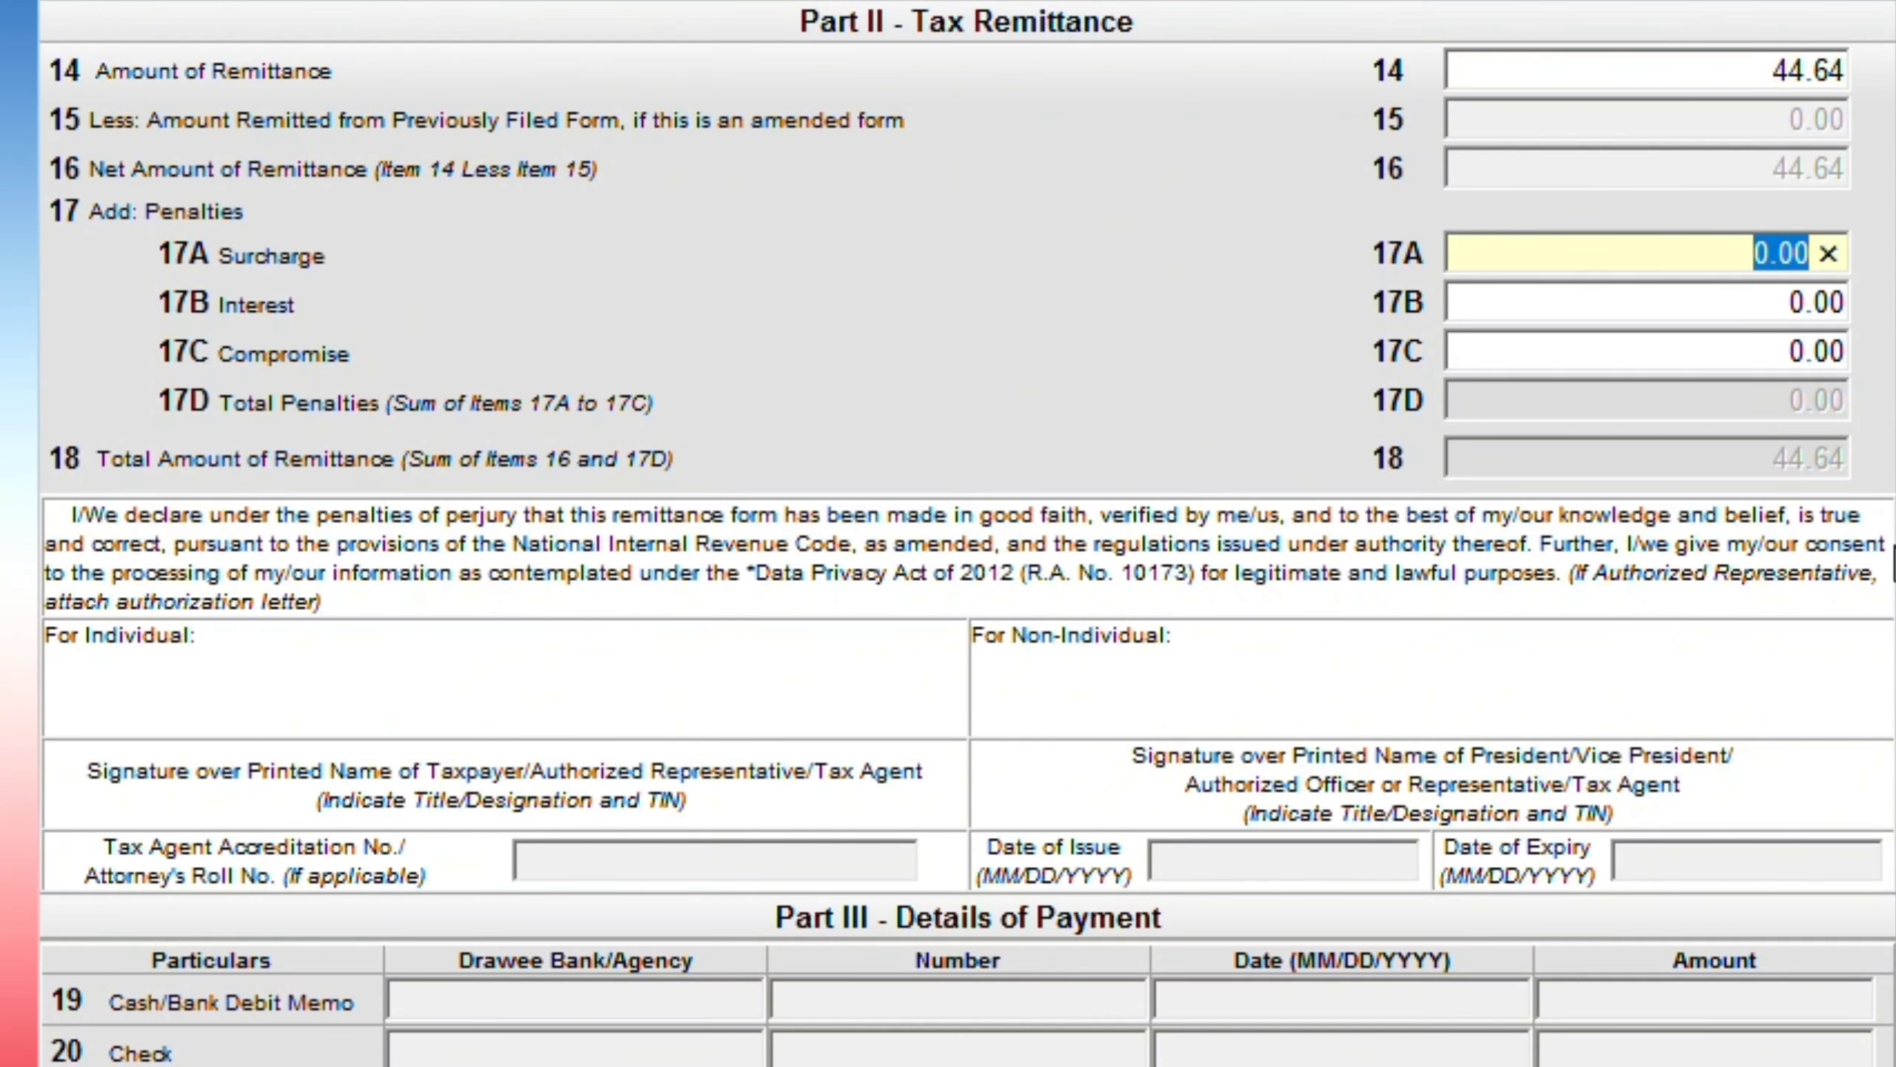
{"action": "key", "text": "Tab"}
{"action": "key", "text": "Tab"}
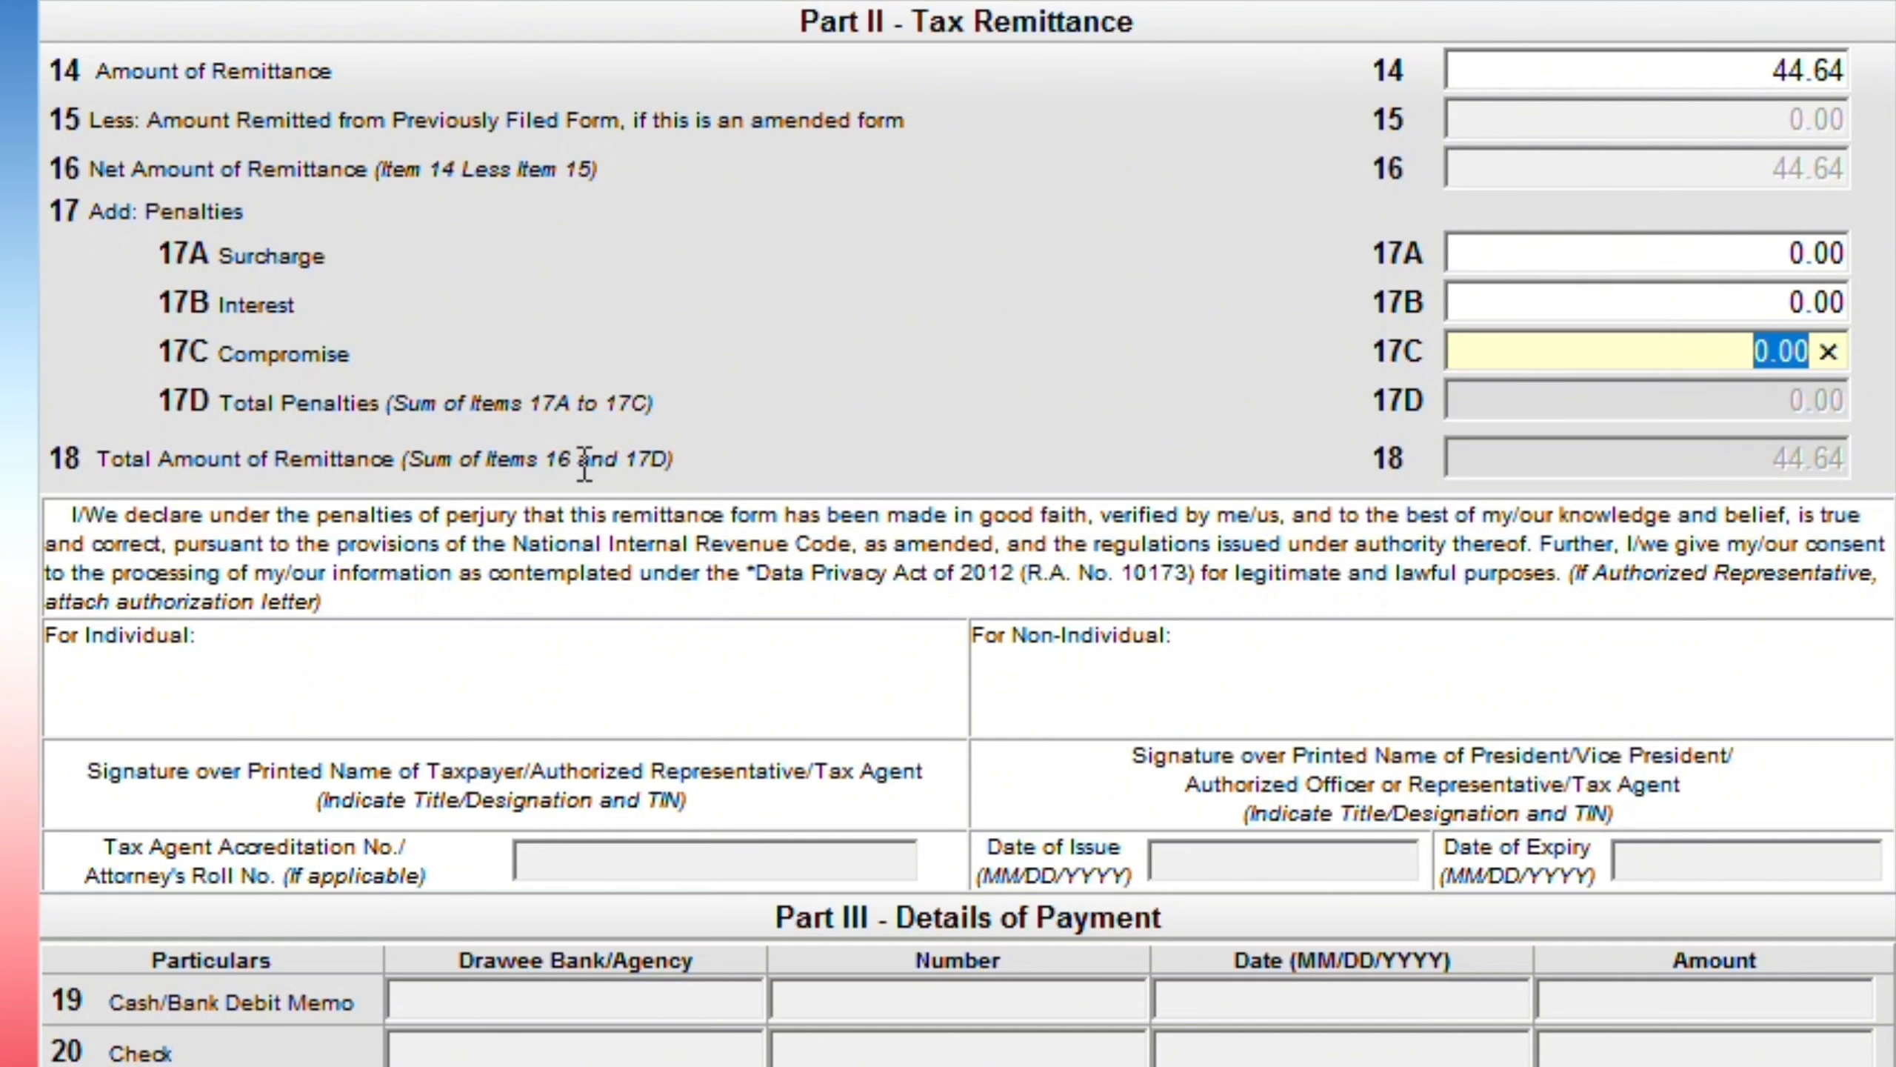
{"action": "left_click", "coordinate": [1747, 441]}
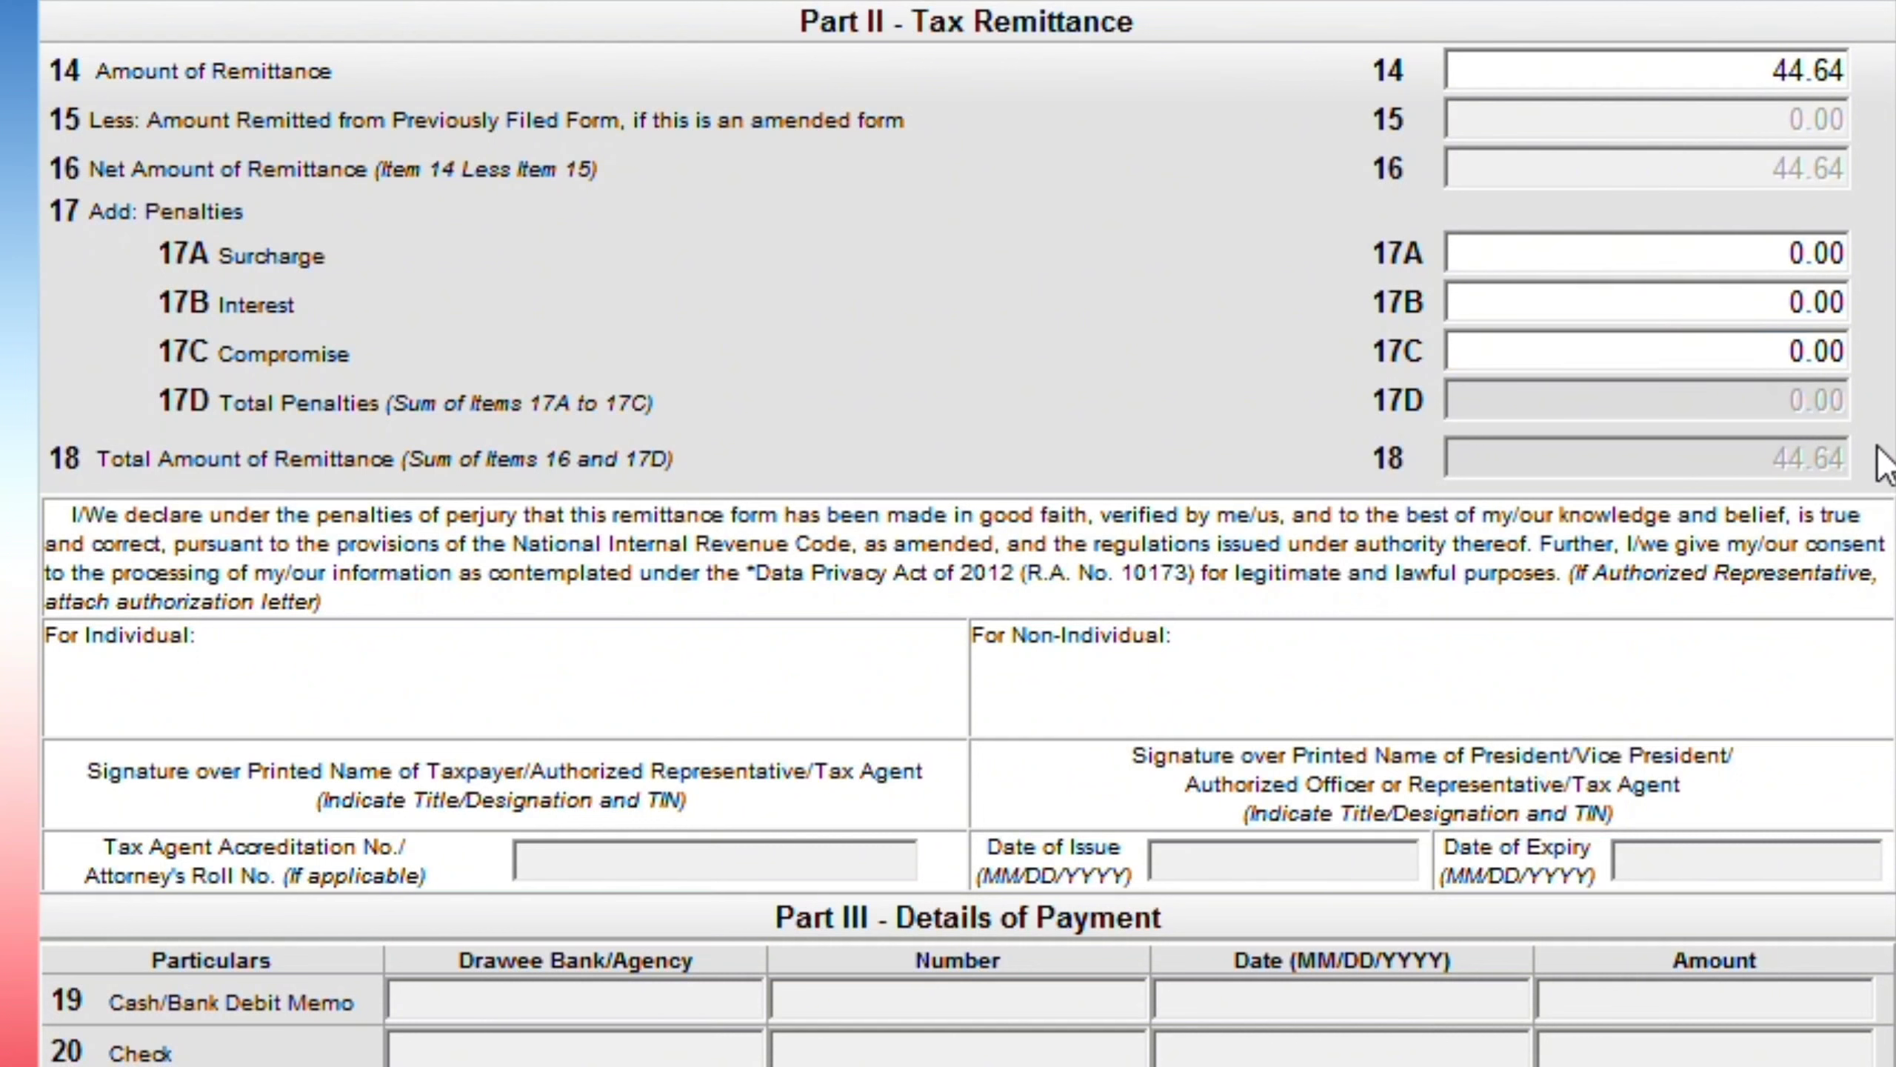
{"action": "left_click_drag", "start_coordinate": [1801, 448], "coordinate": [1875, 453]}
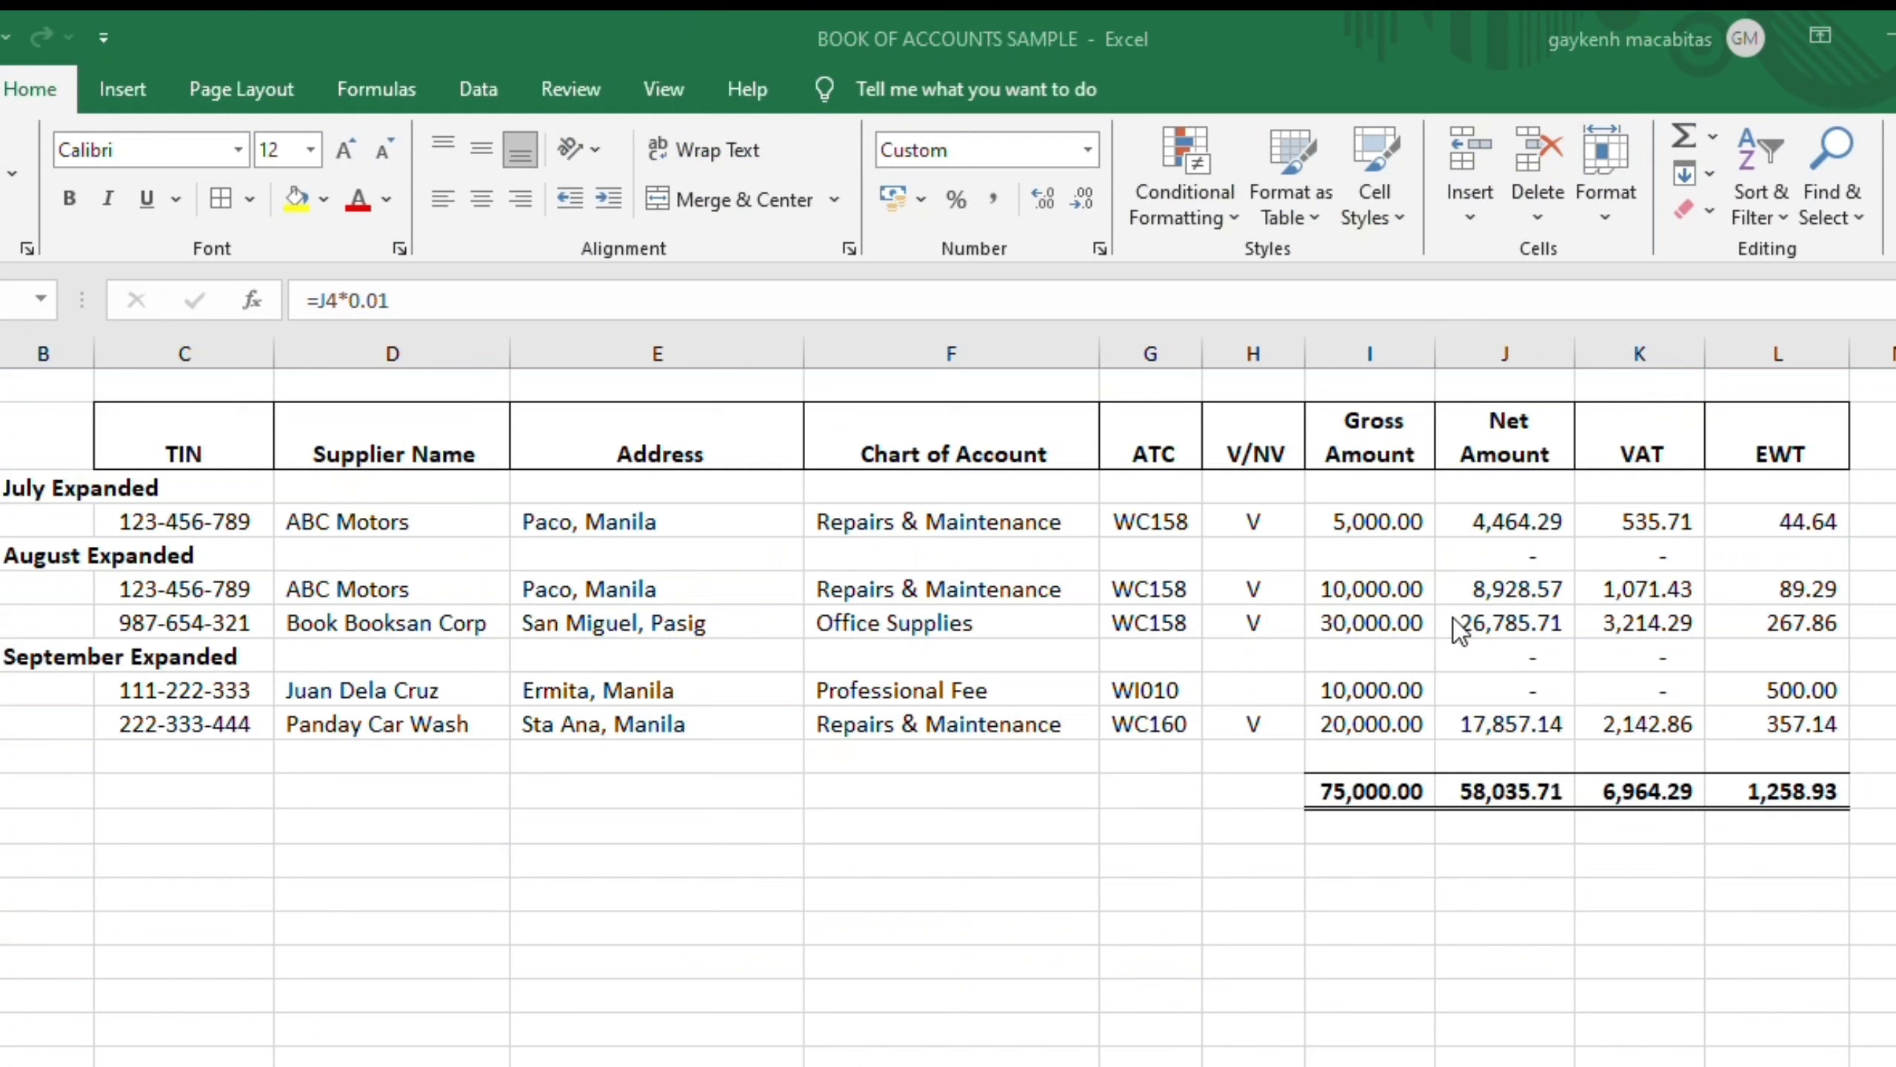
- Switch to the Excel POV sheet and examine both August Expanded entries, including their V/NV marks, gross amounts, net amounts and EWT
{"action": "left_click", "coordinate": [175, 587]}
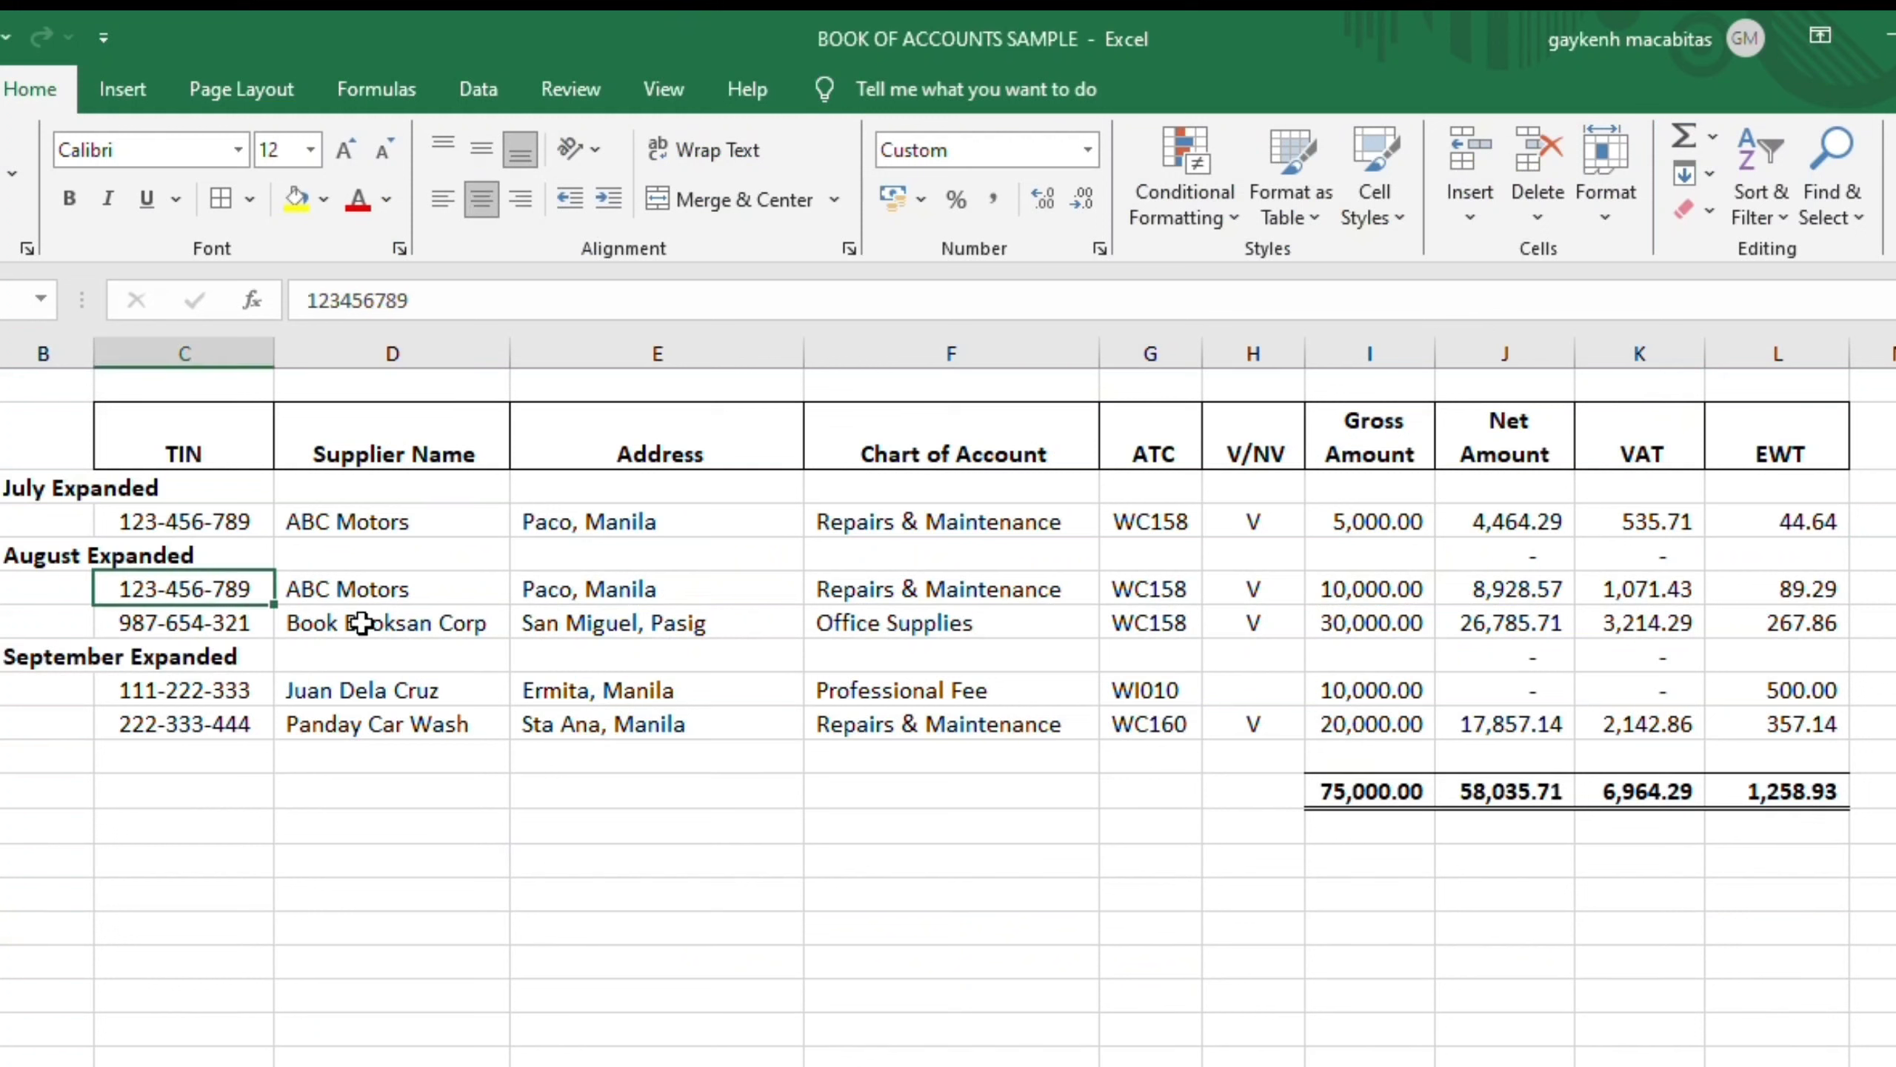
{"action": "key", "text": "shift+space"}
{"action": "key", "text": "shift+Down"}
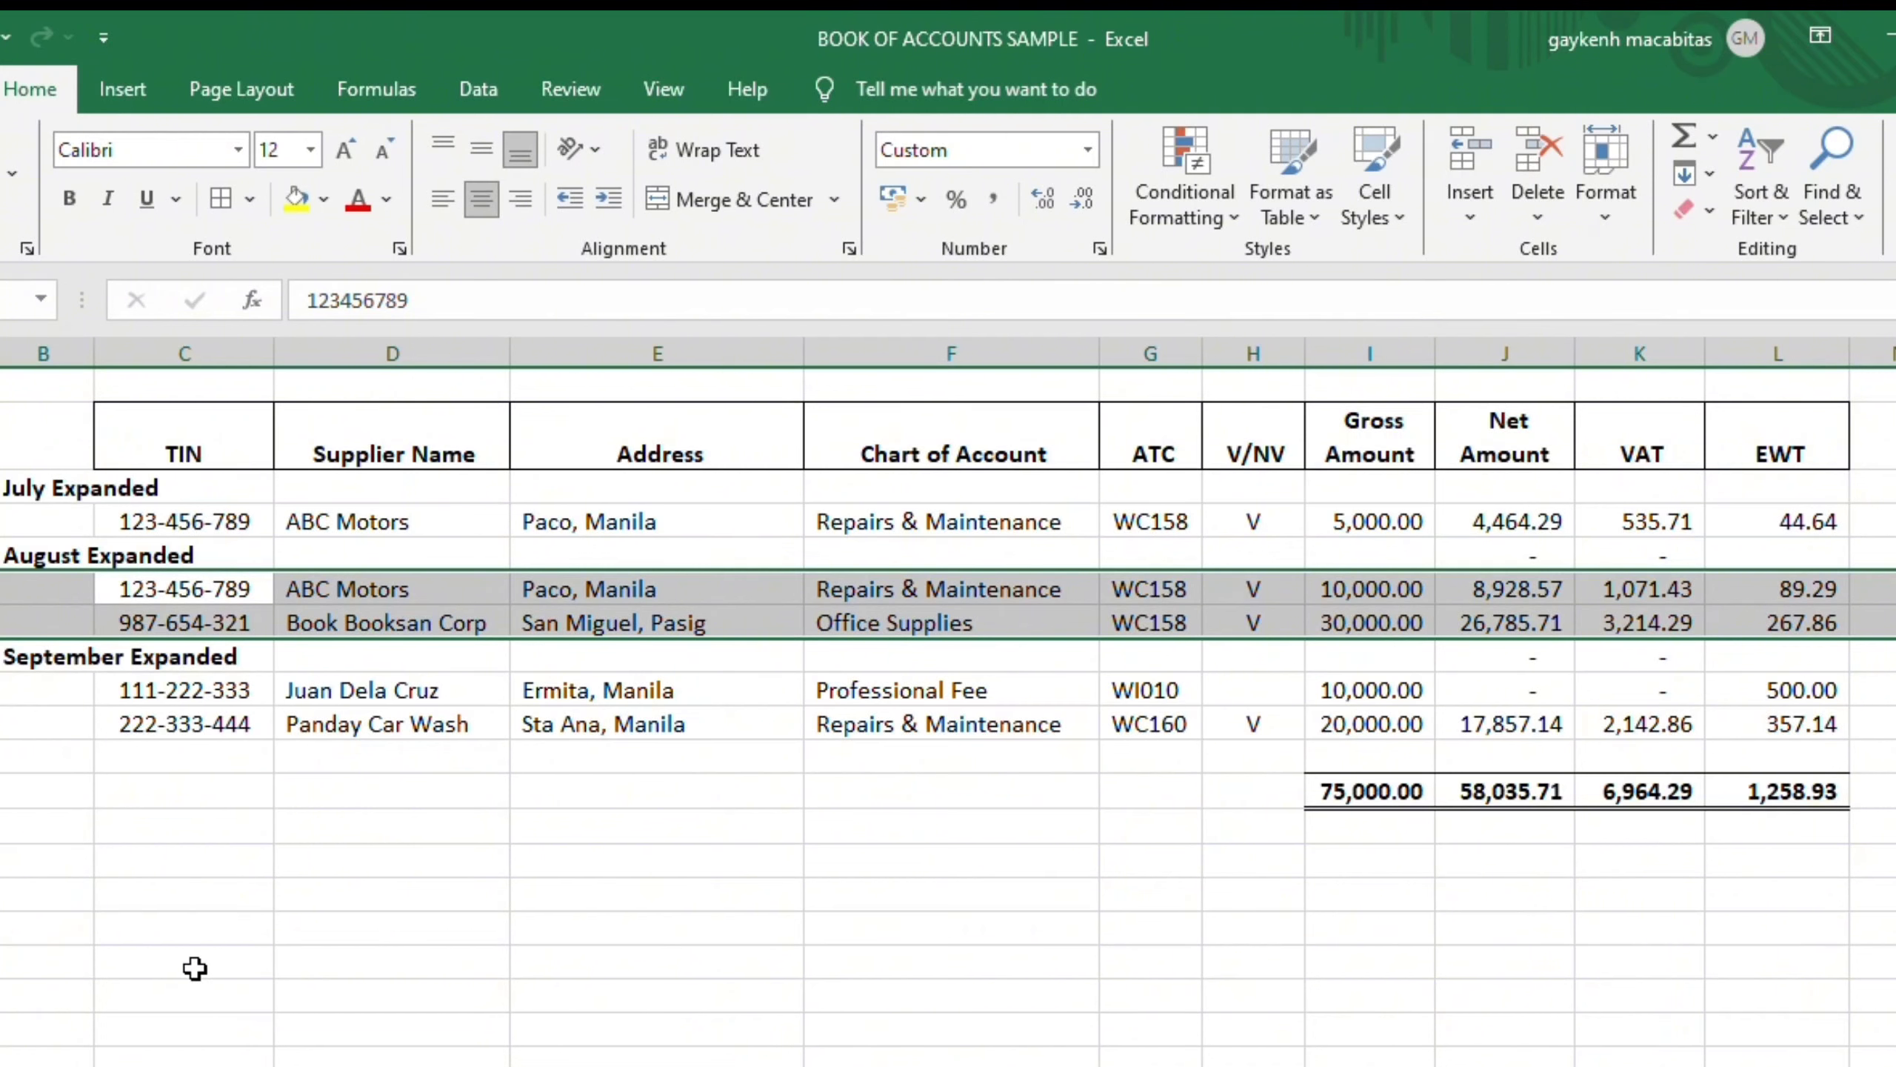
{"action": "key", "text": "Right"}
{"action": "key", "text": "Right"}
{"action": "key", "text": "Right"}
{"action": "key", "text": "Right"}
{"action": "key", "text": "Right"}
{"action": "key", "text": "Right"}
{"action": "key", "text": "Right"}
{"action": "key", "text": "Right"}
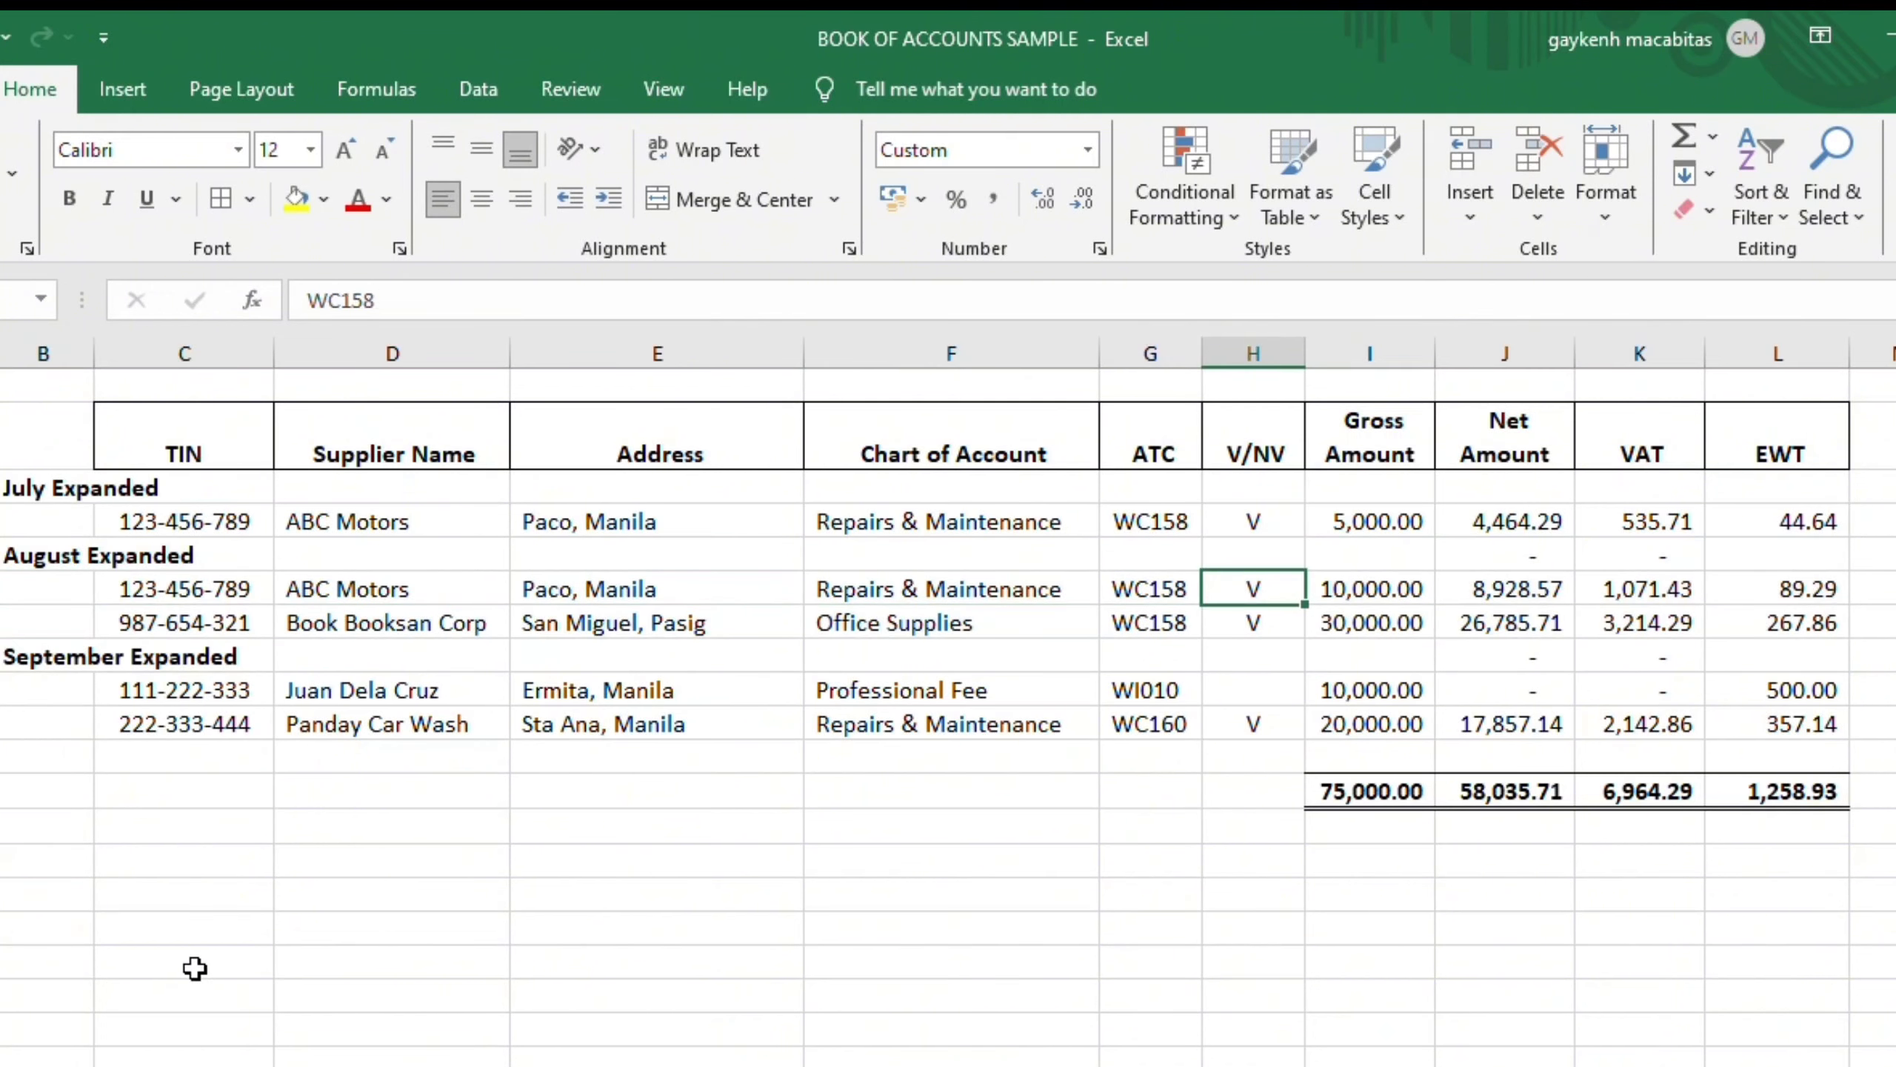
{"action": "key", "text": "Right"}
{"action": "key", "text": "shift+Down"}
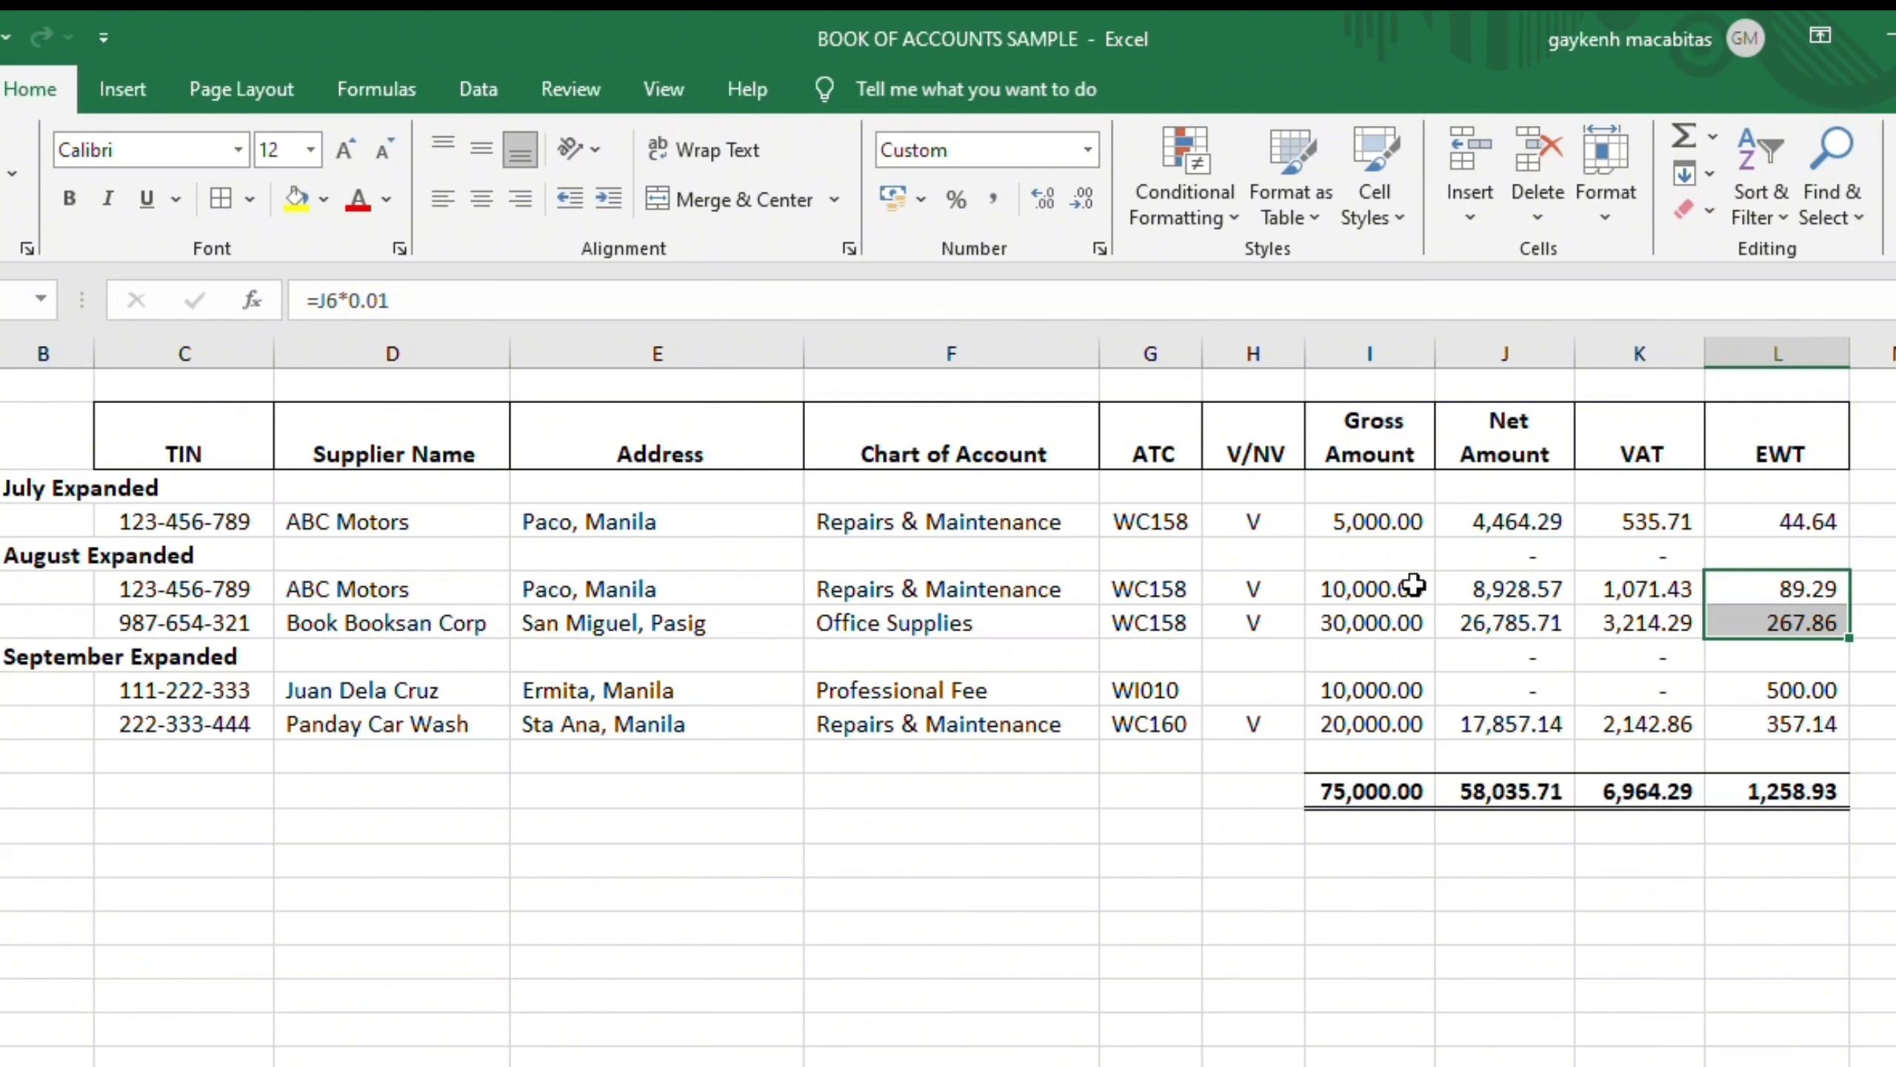
{"action": "left_click_drag", "start_coordinate": [1360, 592], "coordinate": [1358, 620]}
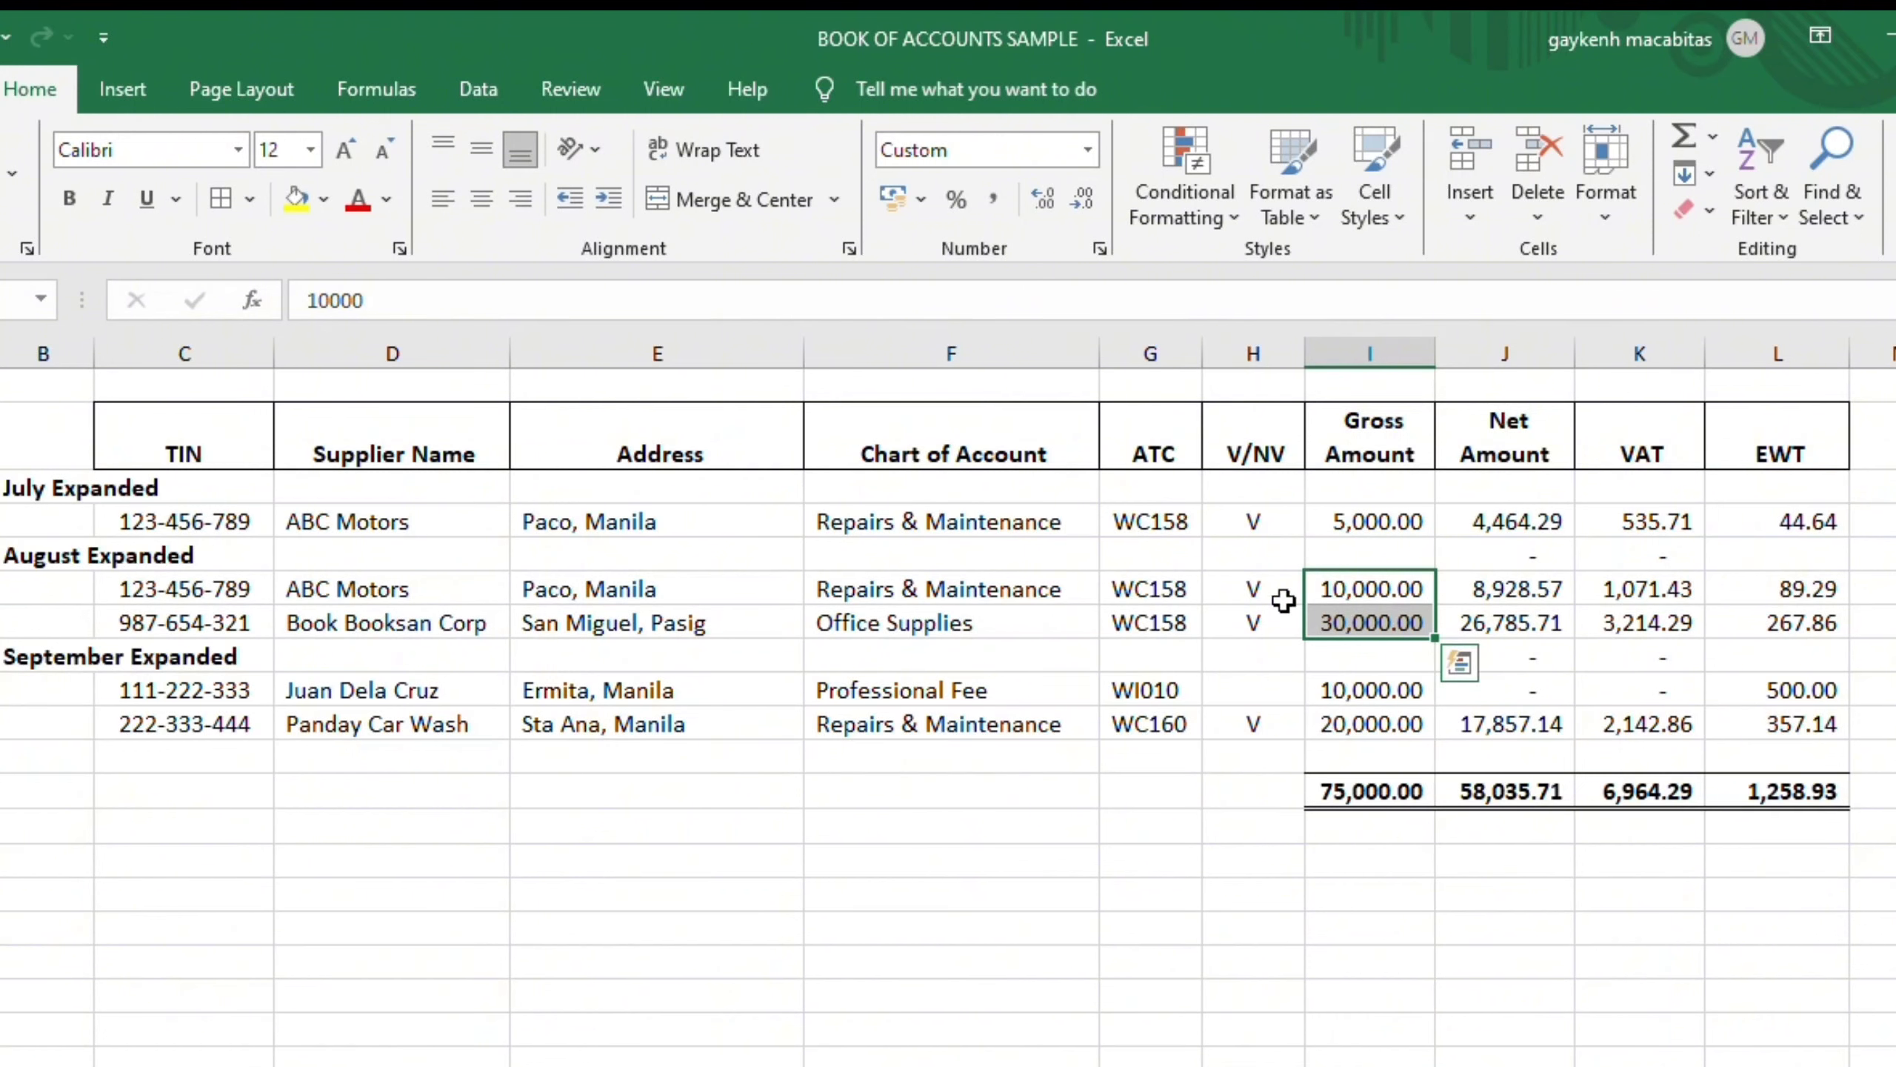
{"action": "left_click_drag", "start_coordinate": [1269, 594], "coordinate": [1269, 620]}
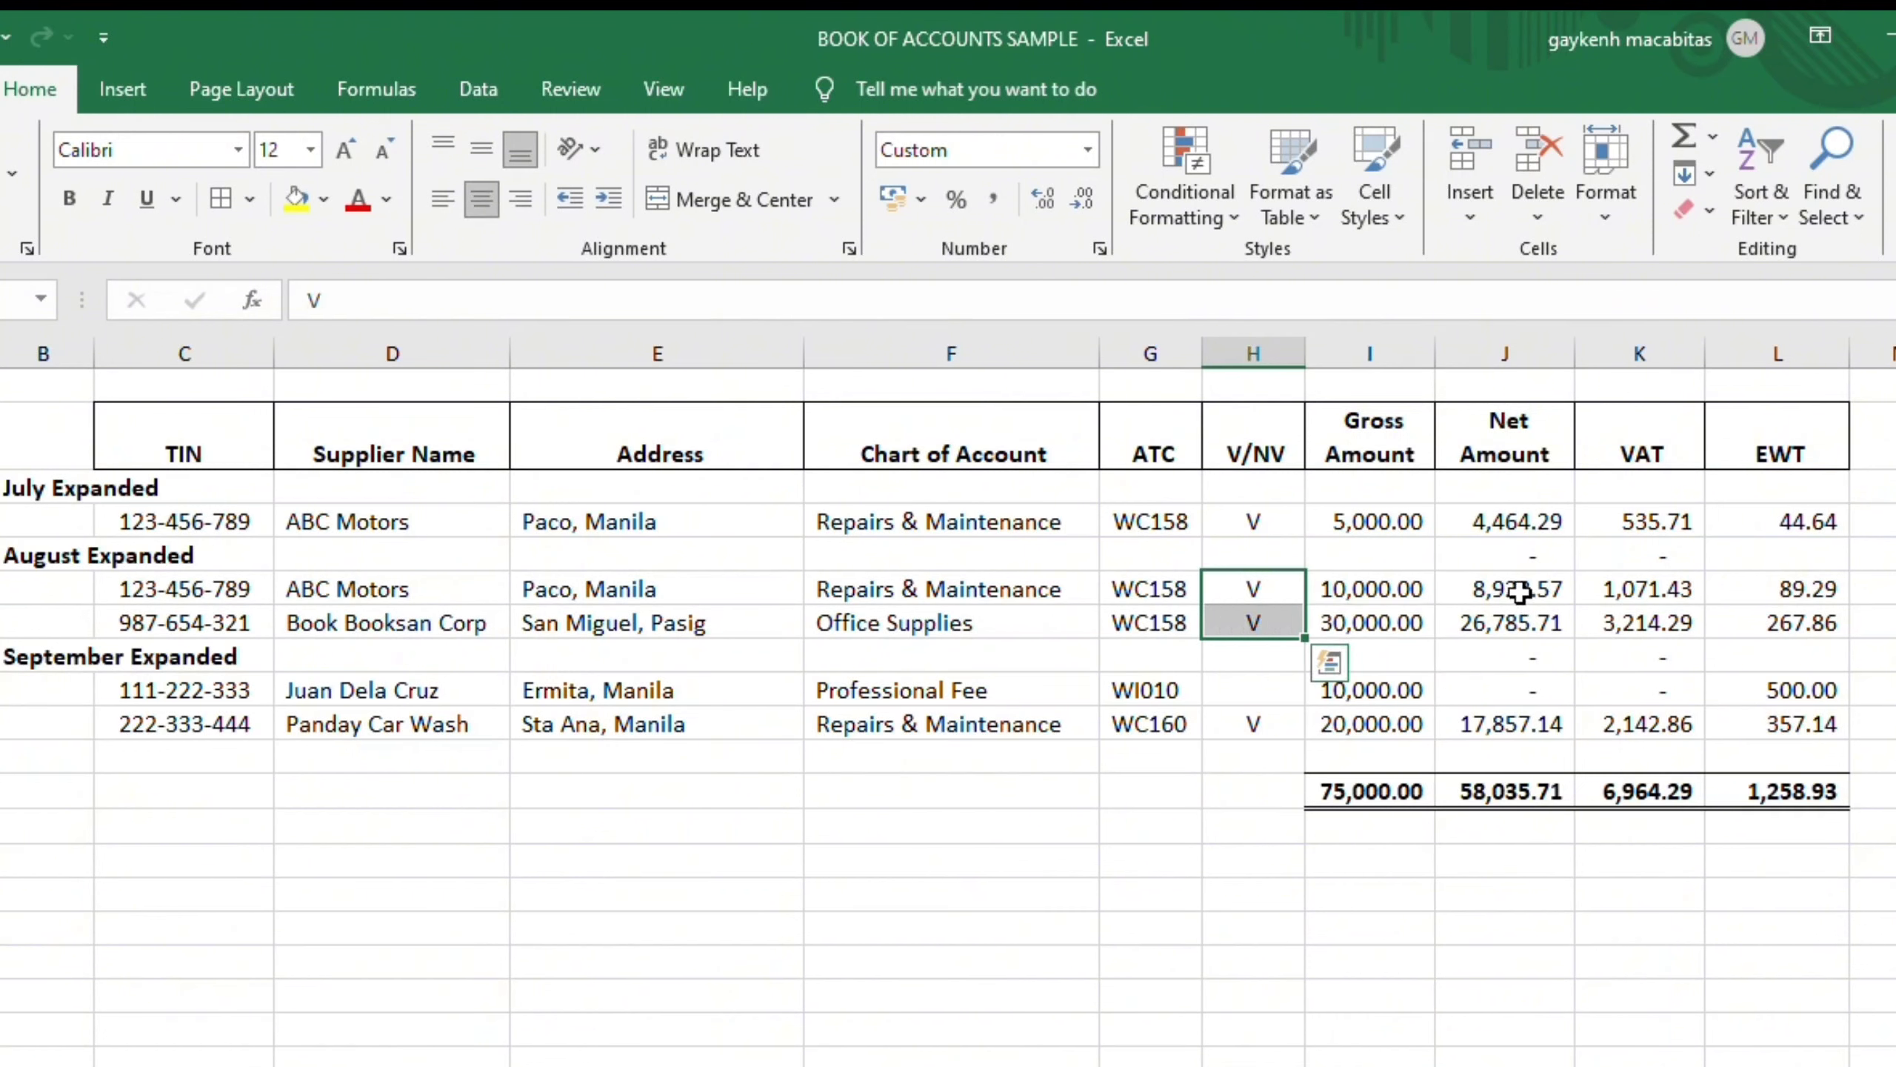
{"action": "left_click_drag", "start_coordinate": [1516, 590], "coordinate": [1523, 623]}
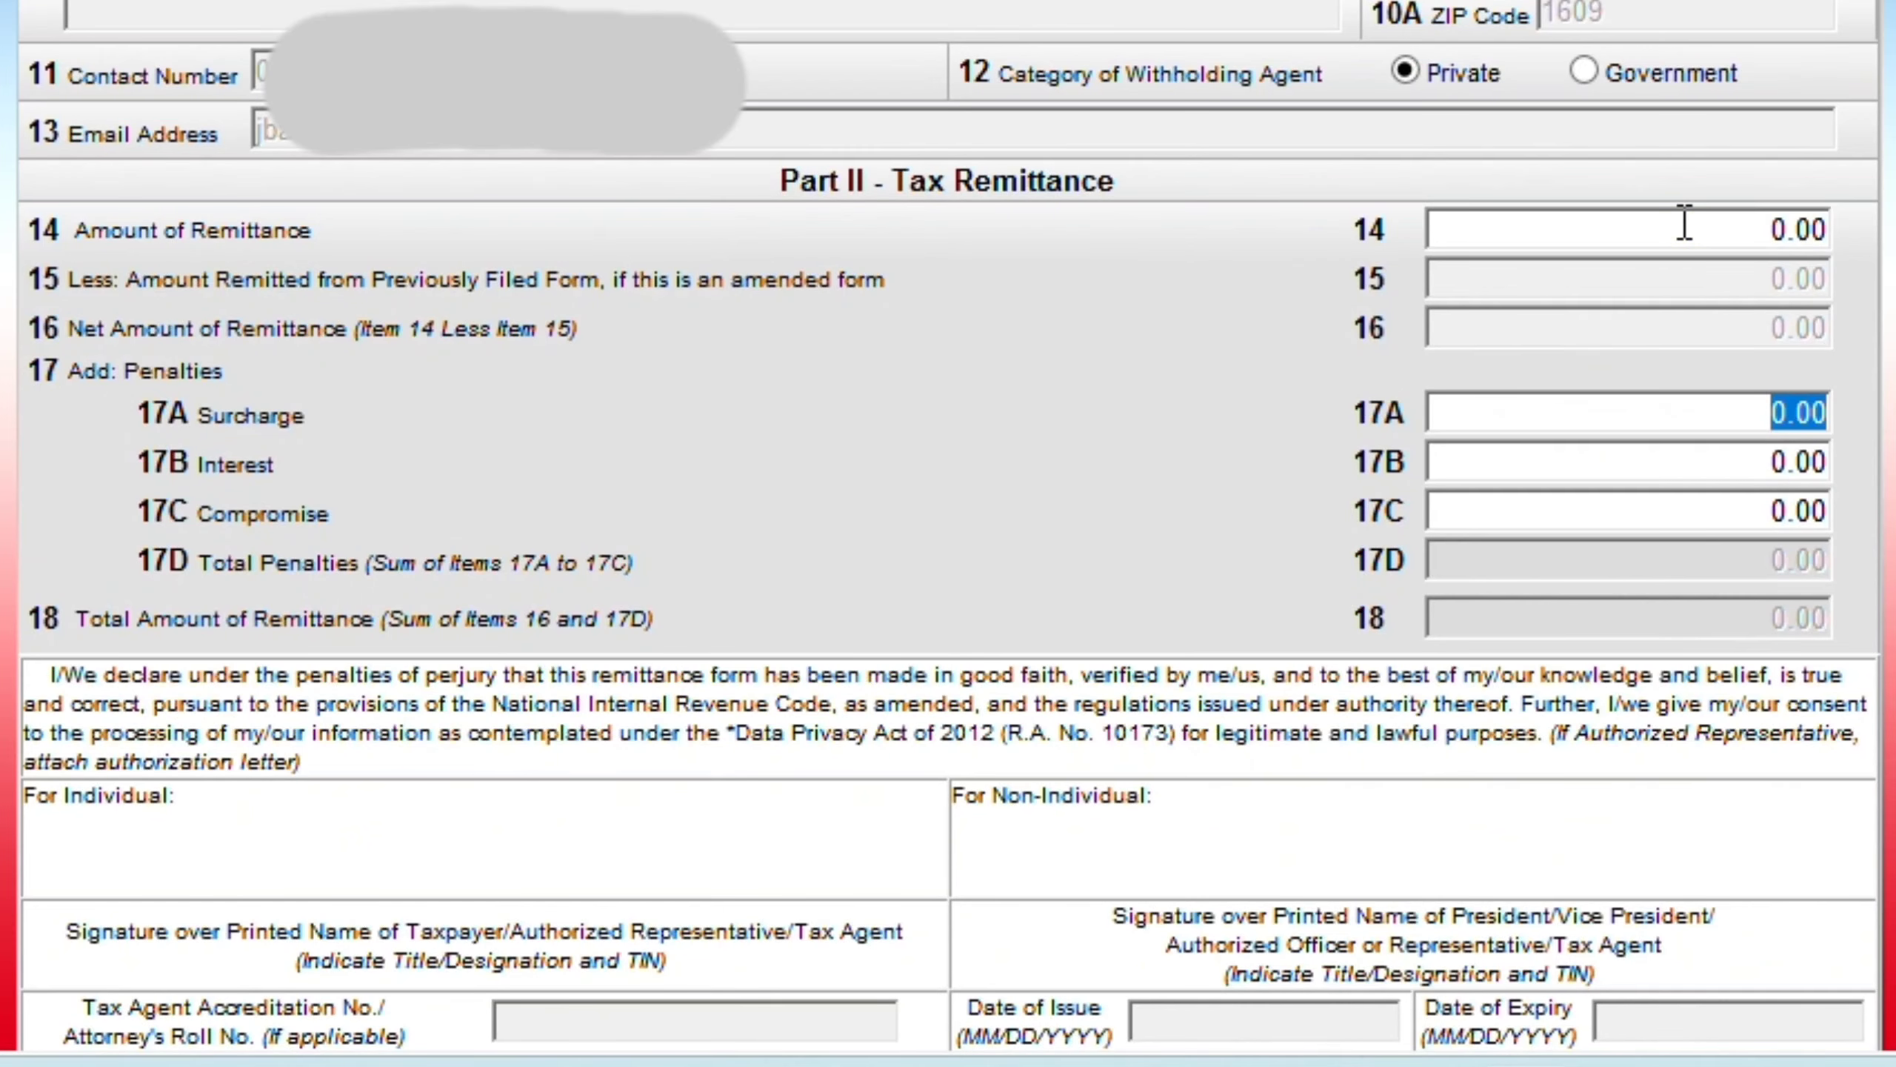
- In the 0619-E form in eBIRForms, enter 357.14 as the Amount of Remittance and leave all penalties at 0.00
{"action": "left_click", "coordinate": [1566, 220]}
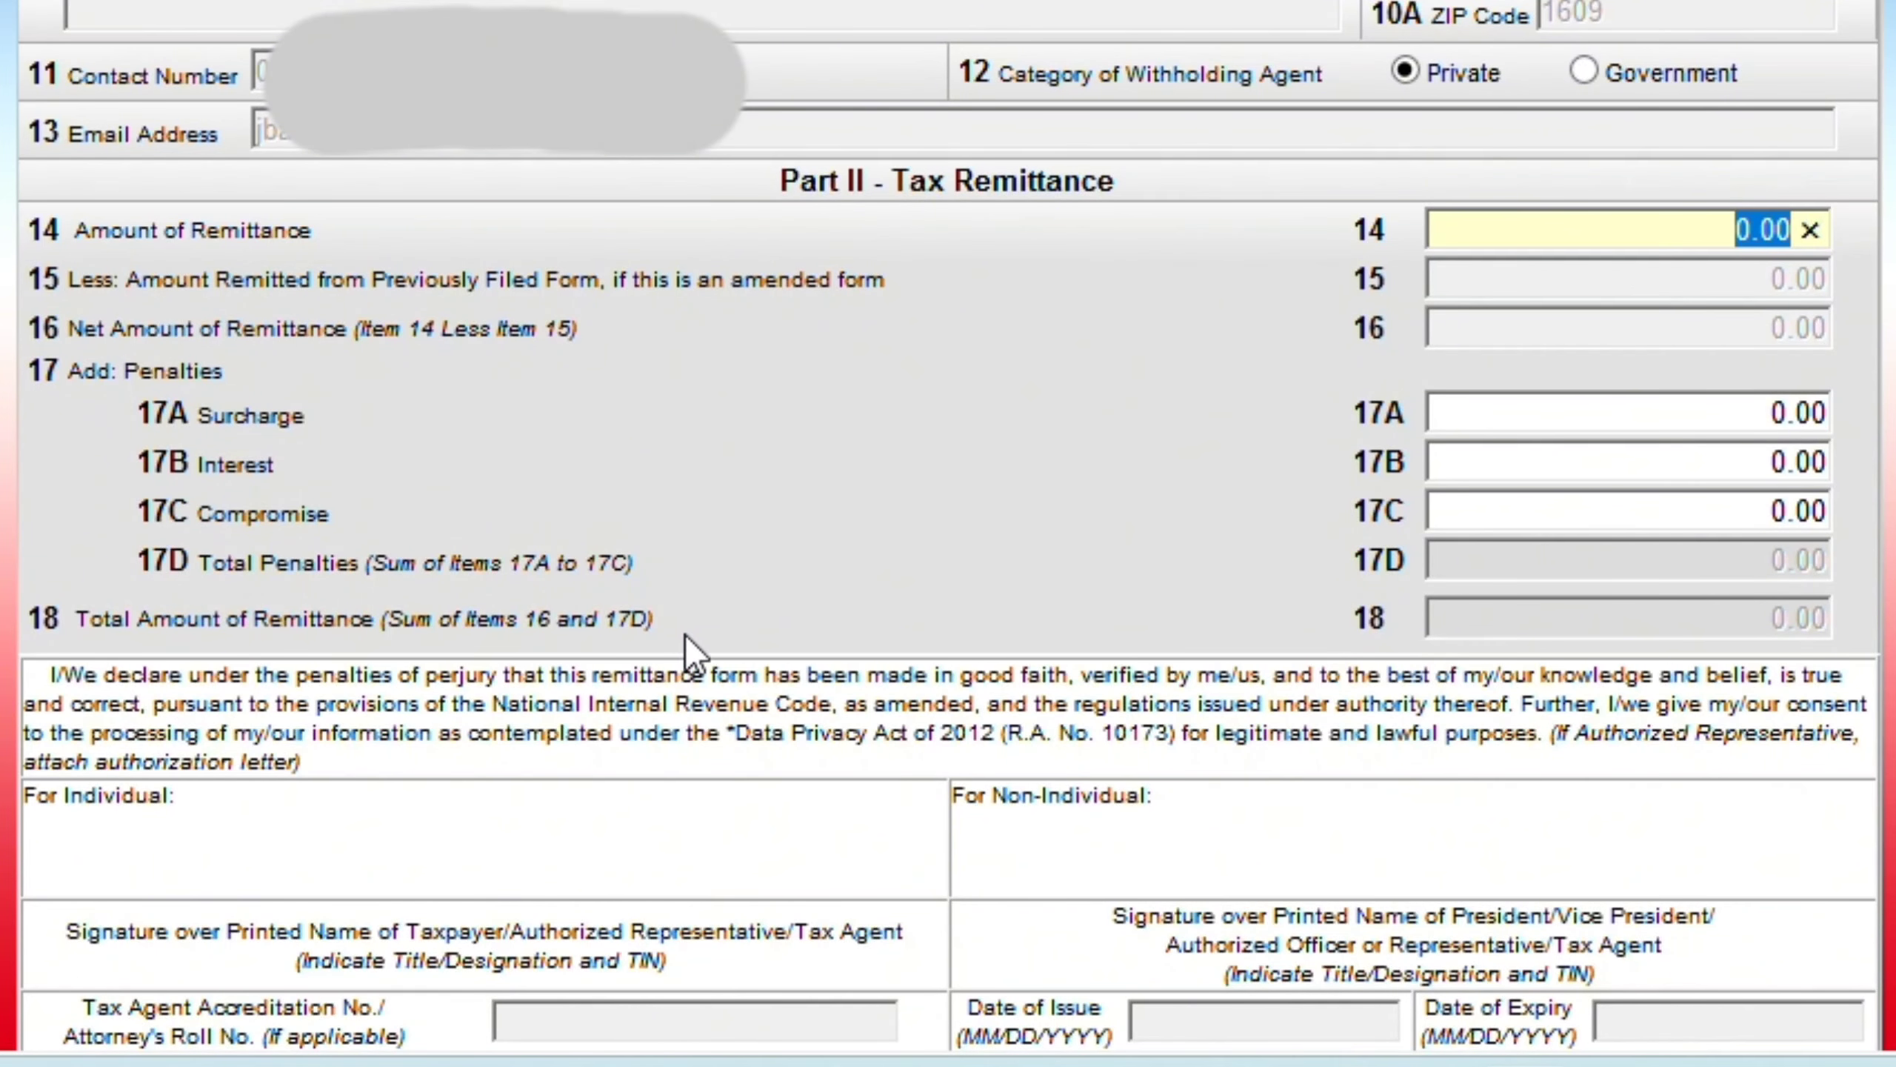
{"action": "key", "text": "Left"}
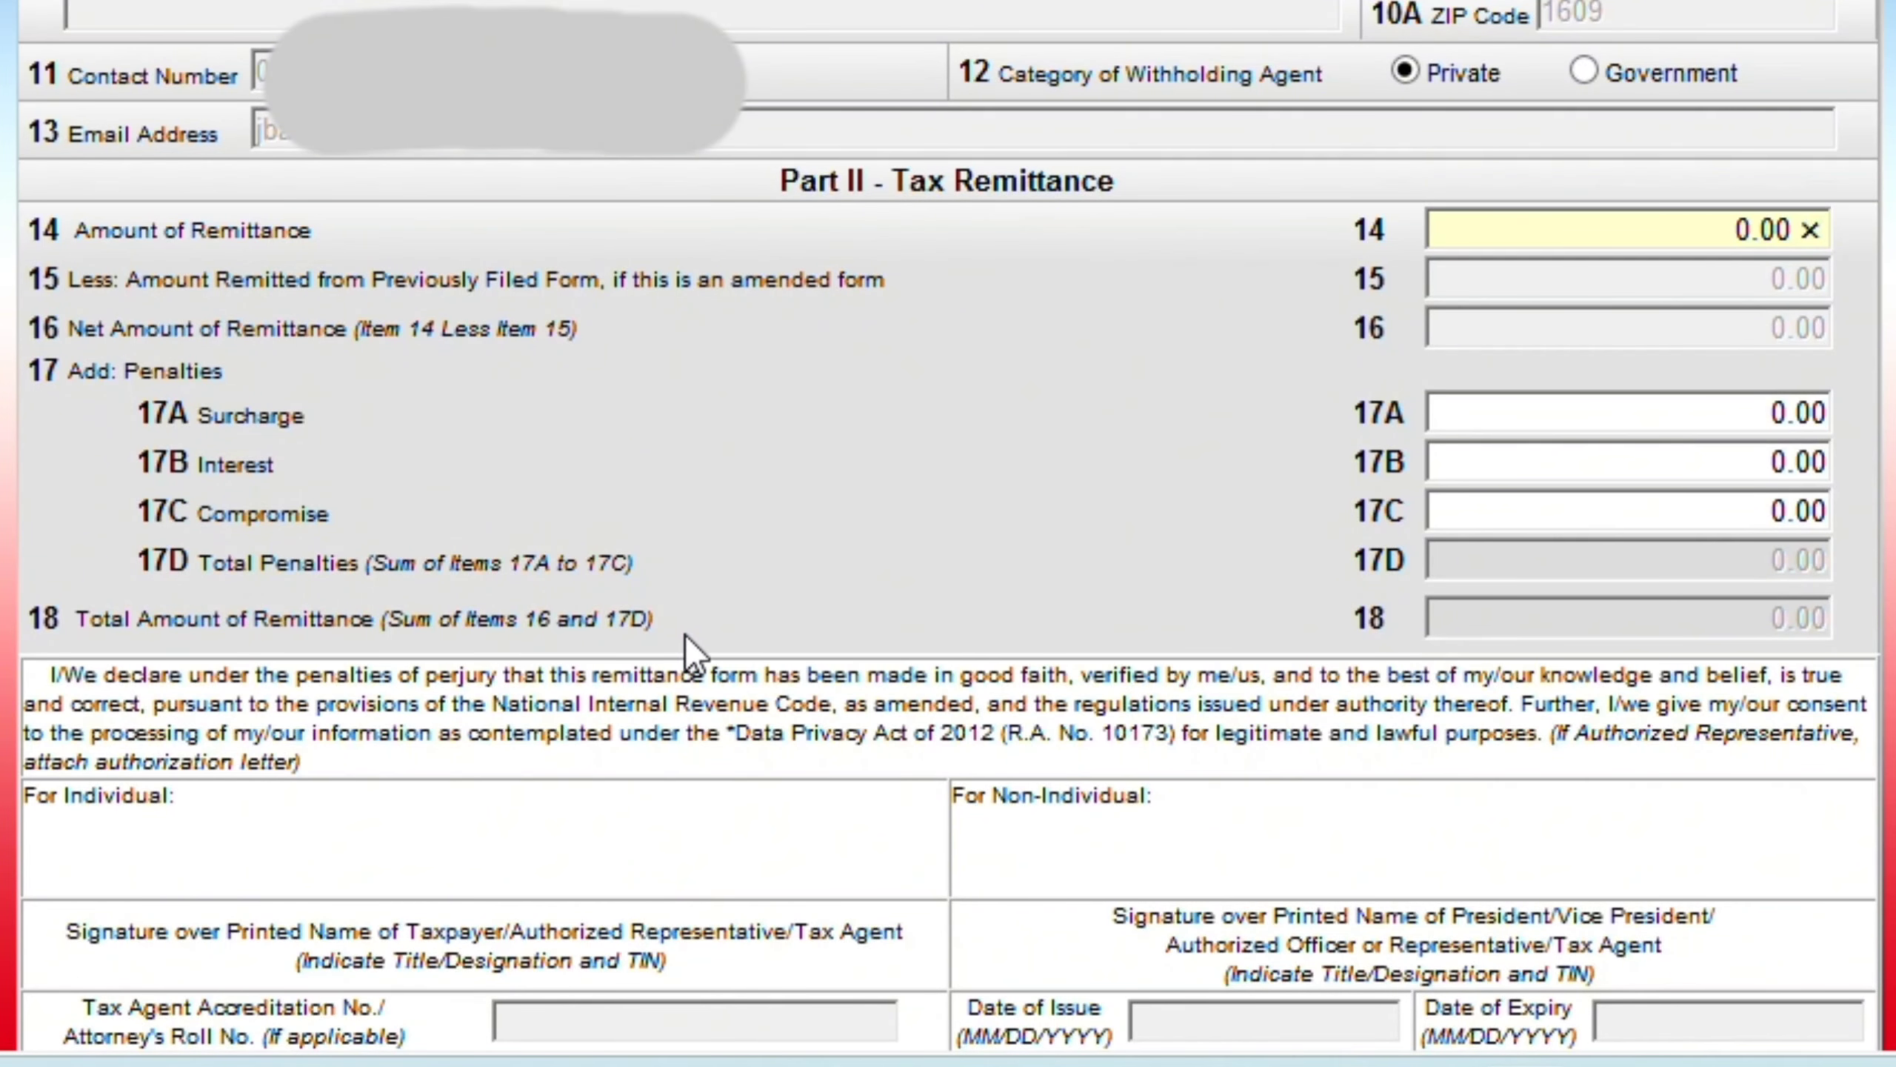
{"action": "type", "text": "357"}
{"action": "key", "text": "Delete"}
{"action": "key", "text": "Right"}
{"action": "type", "text": "14"}
{"action": "key", "text": "Delete"}
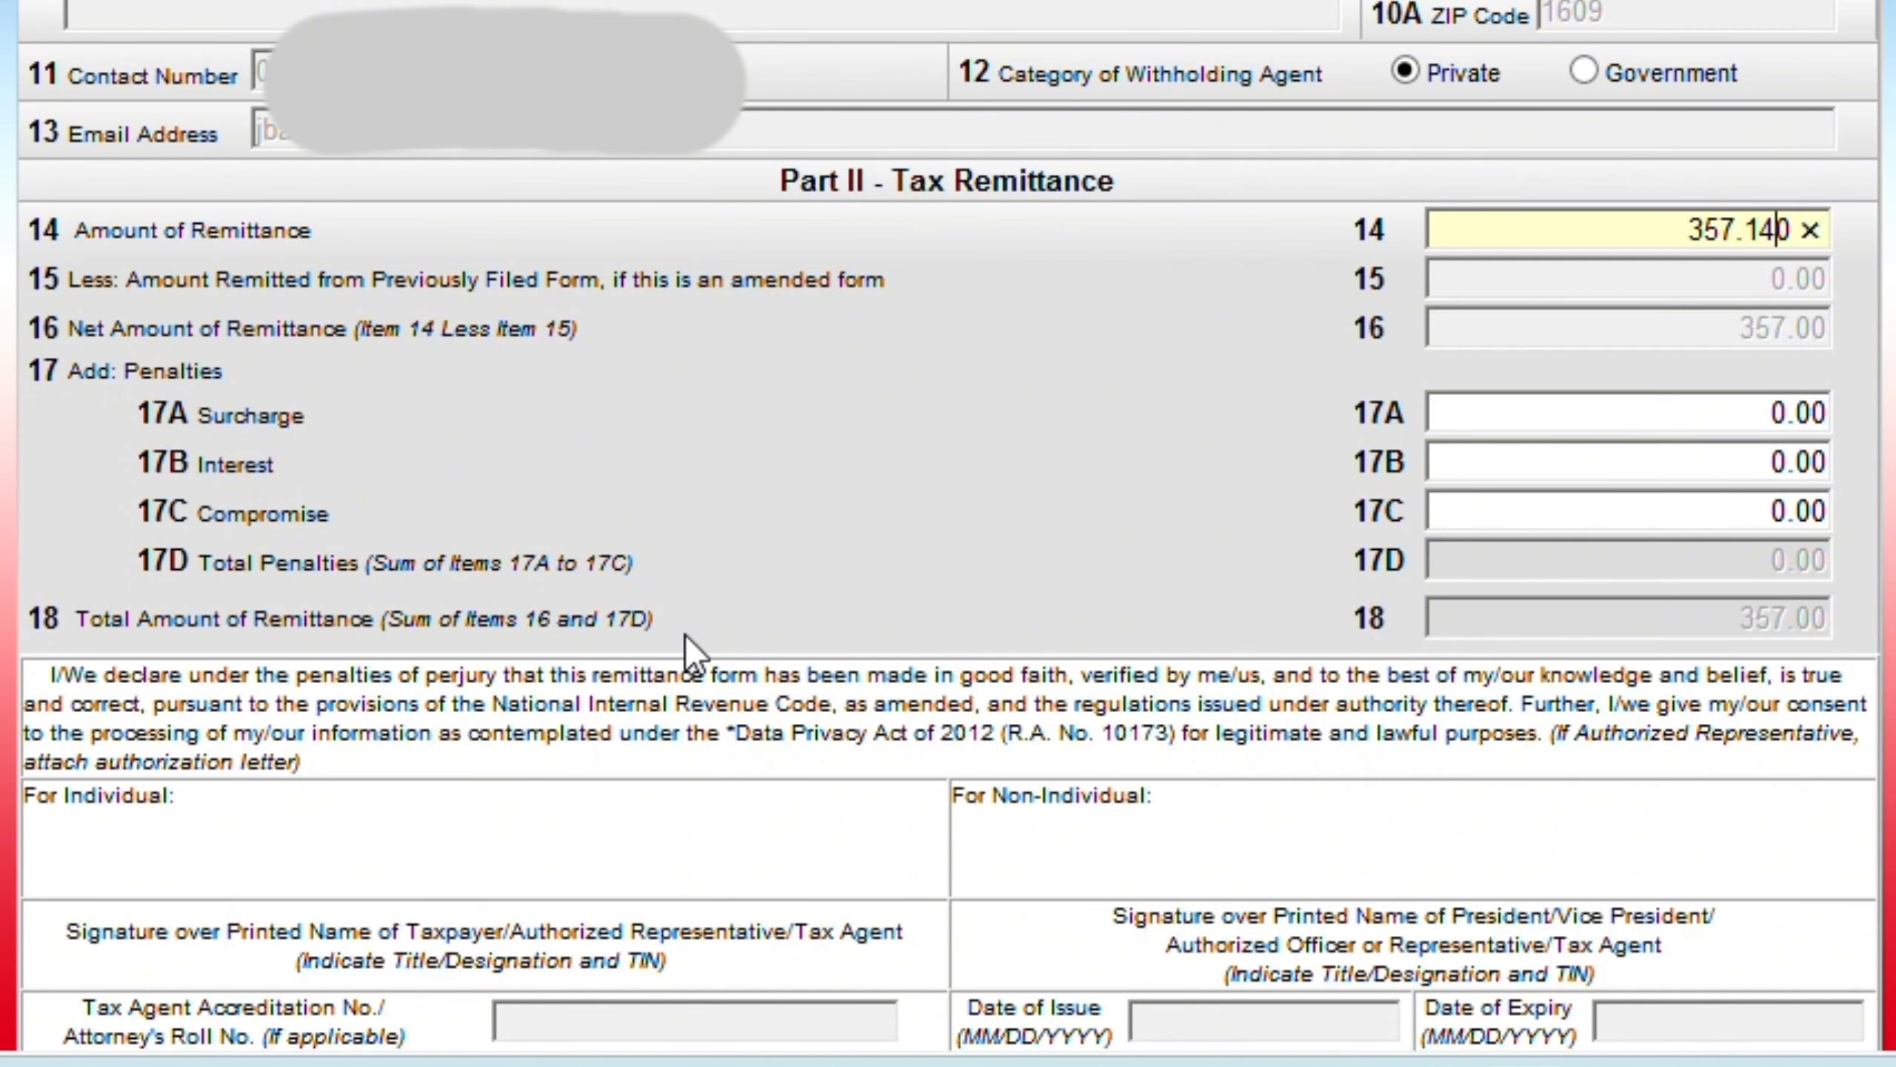
{"action": "key", "text": "Delete"}
{"action": "key", "text": "Tab"}
{"action": "key", "text": "Tab"}
{"action": "key", "text": "Tab"}
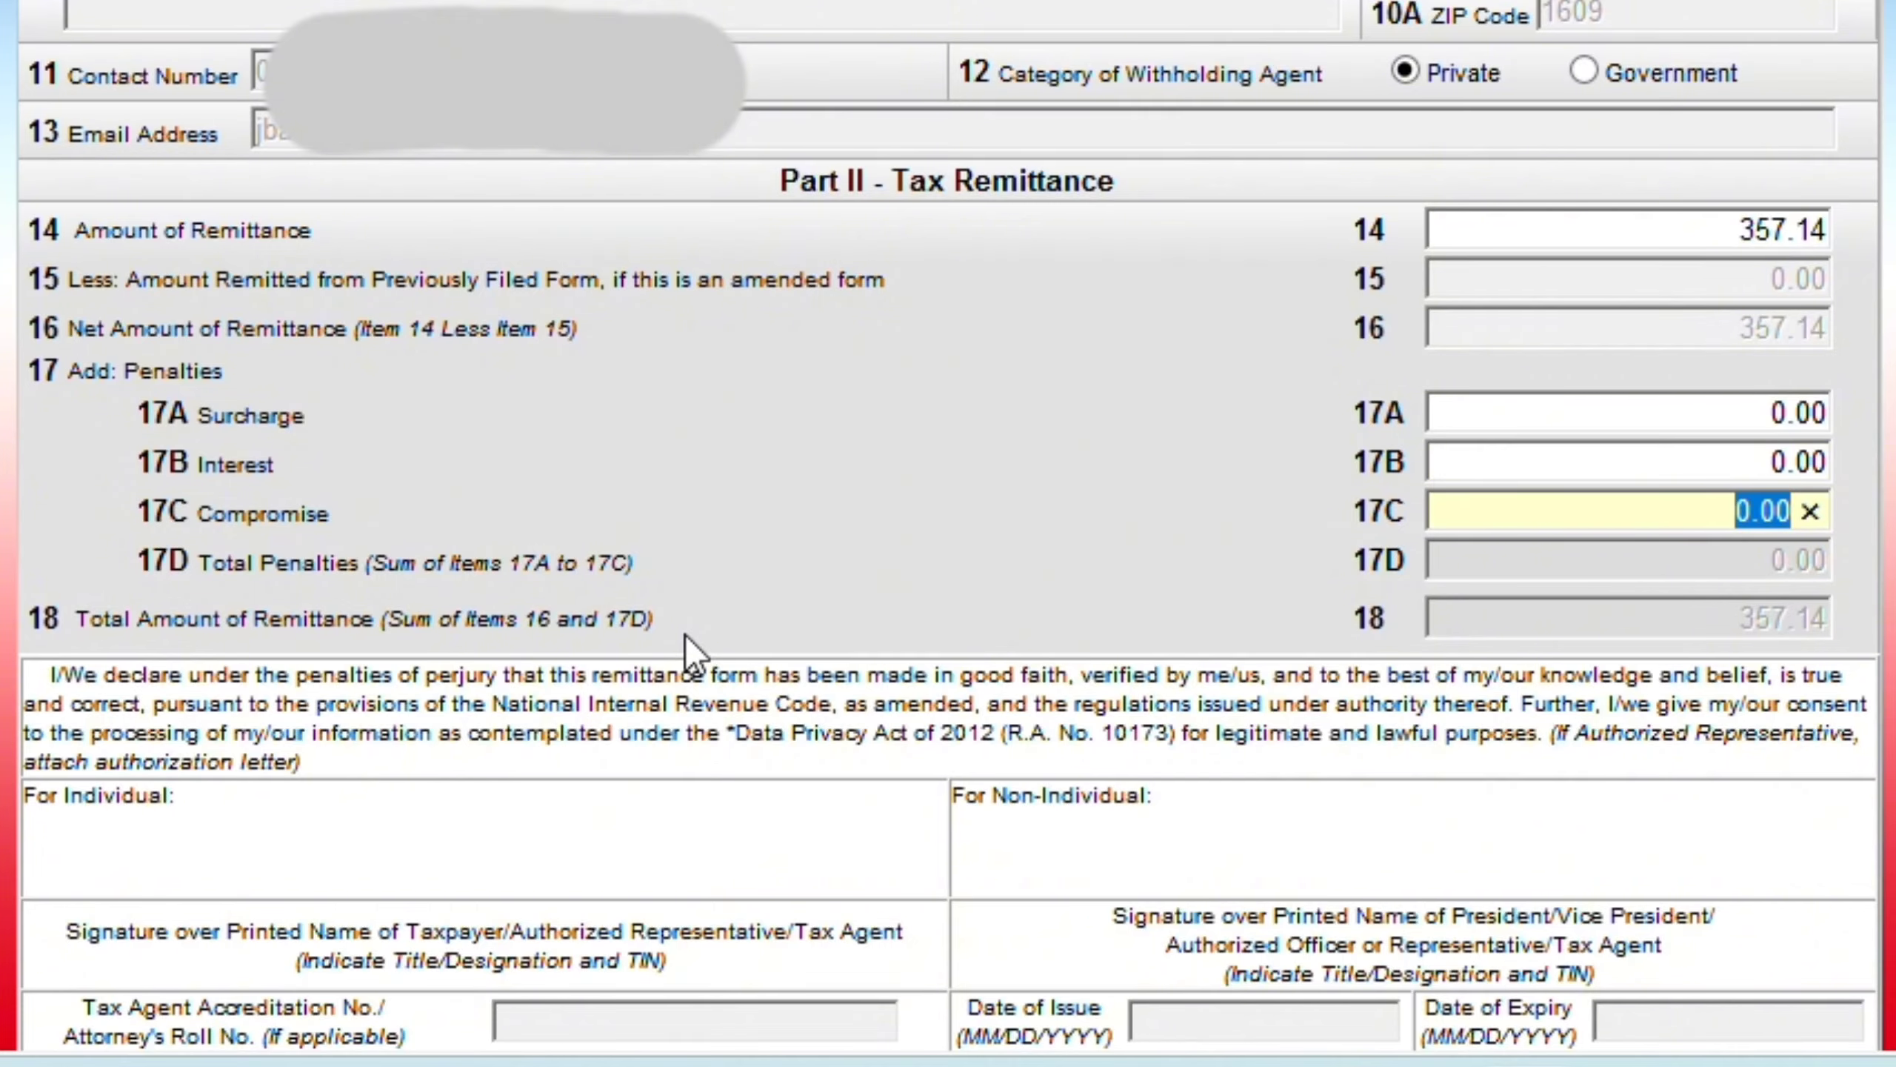
{"action": "key", "text": "Tab"}
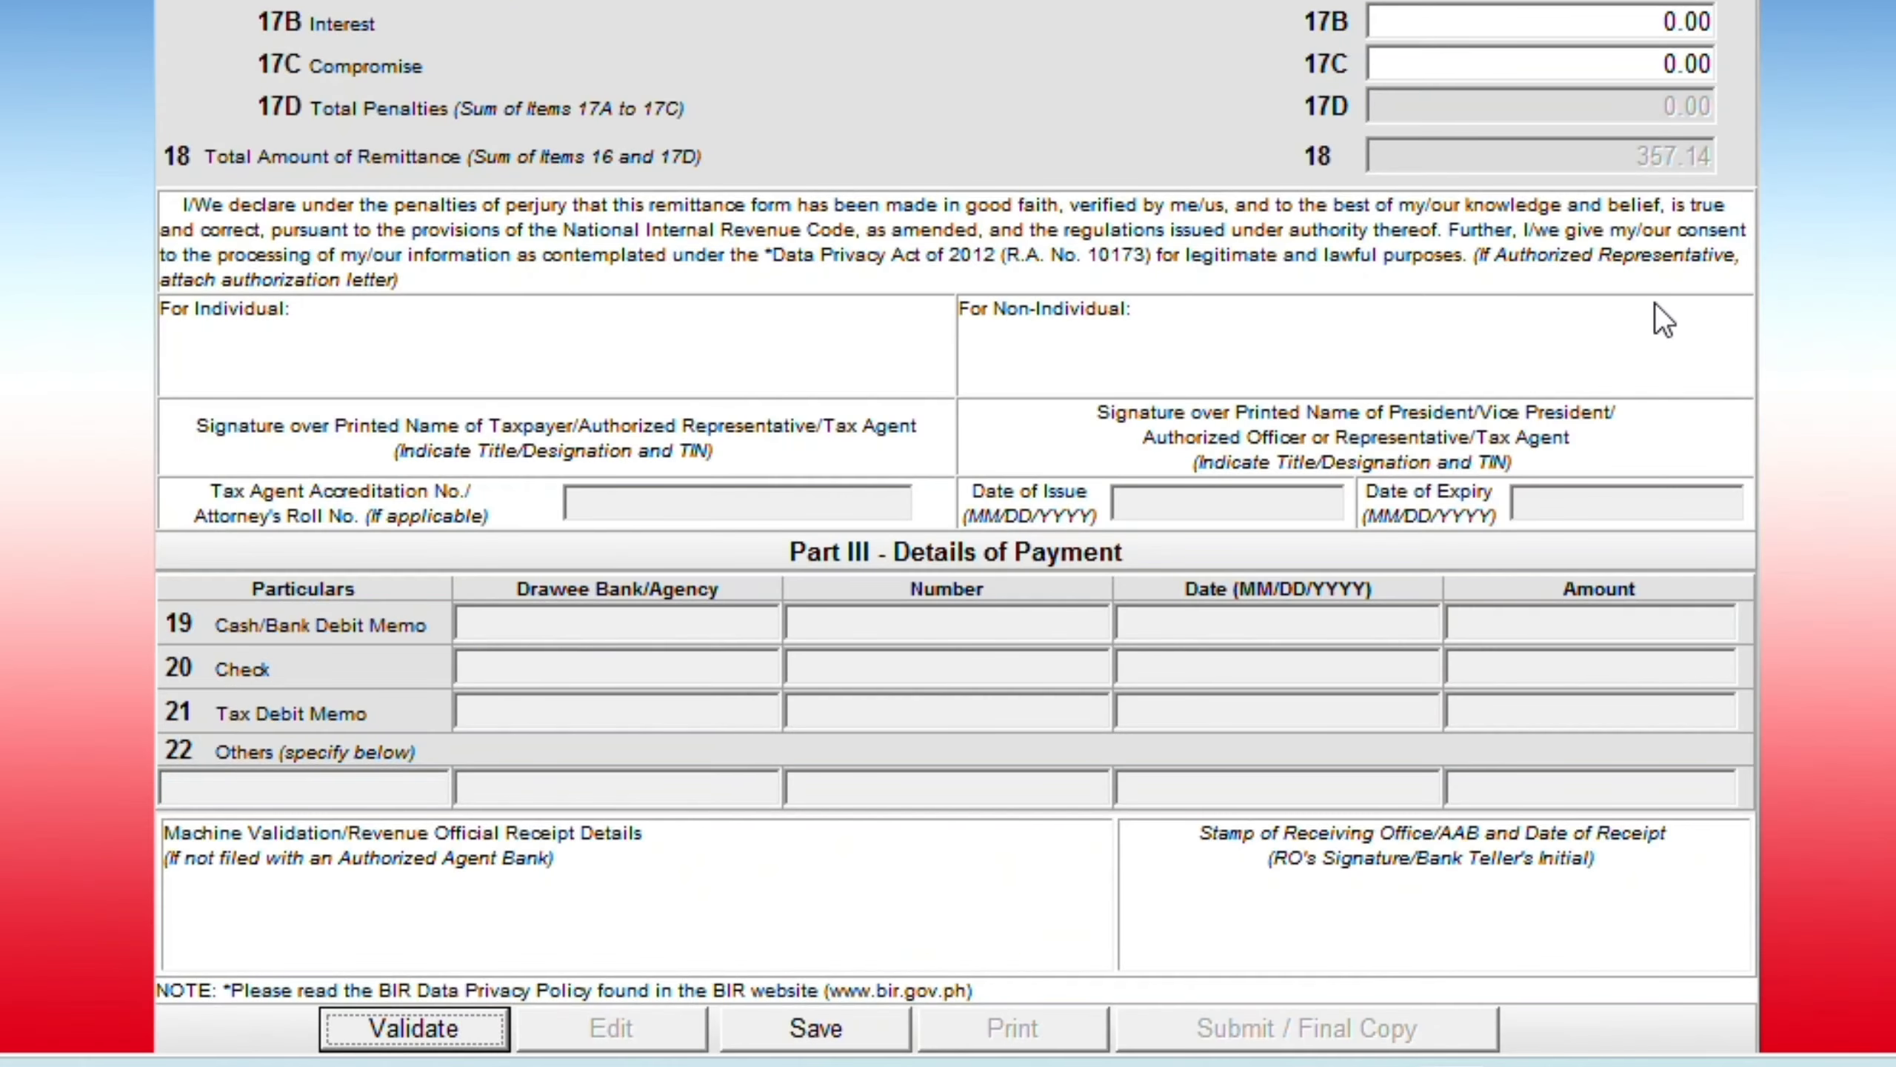
{"action": "left_click", "coordinate": [1609, 158]}
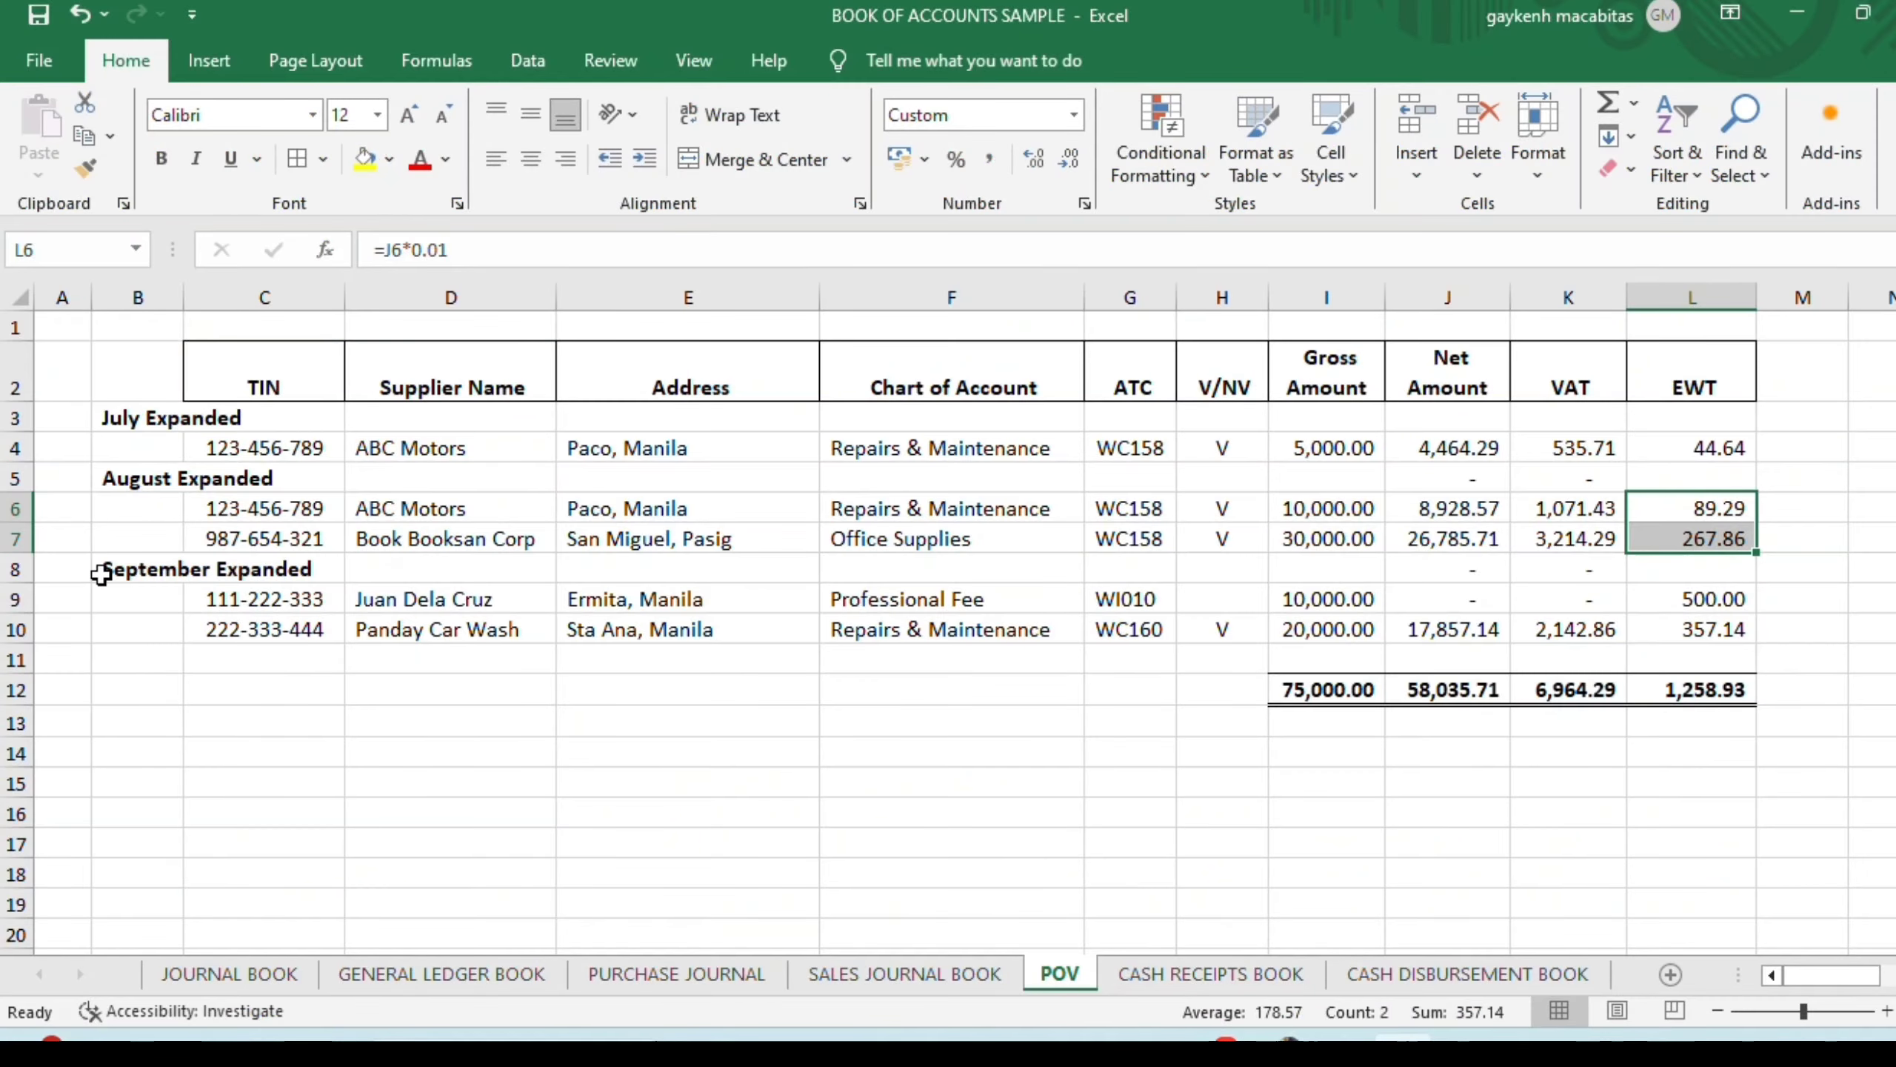
- Switch to the Excel POV sheet and examine the two September Expanded entries in rows 9 and 10
{"action": "left_click", "coordinate": [99, 572]}
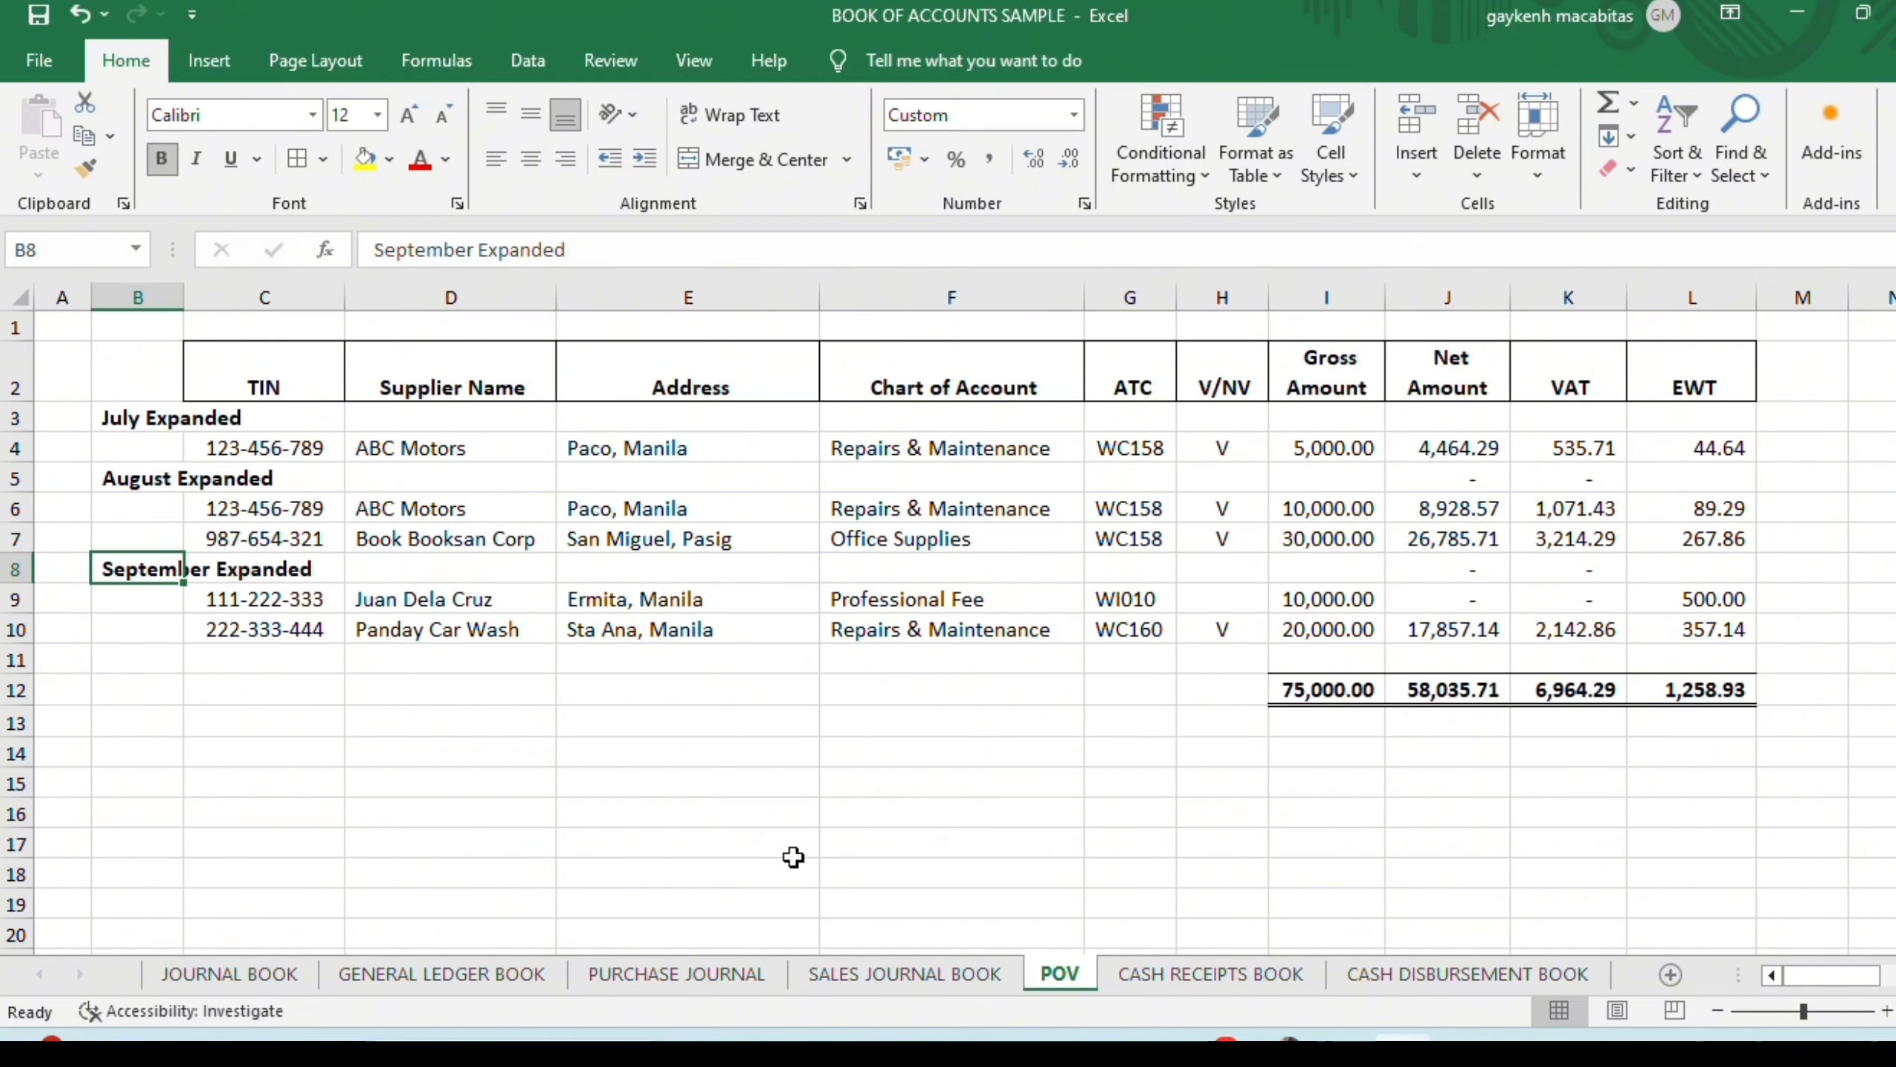
{"action": "key", "text": "Down"}
{"action": "key", "text": "Right"}
{"action": "key", "text": "Right"}
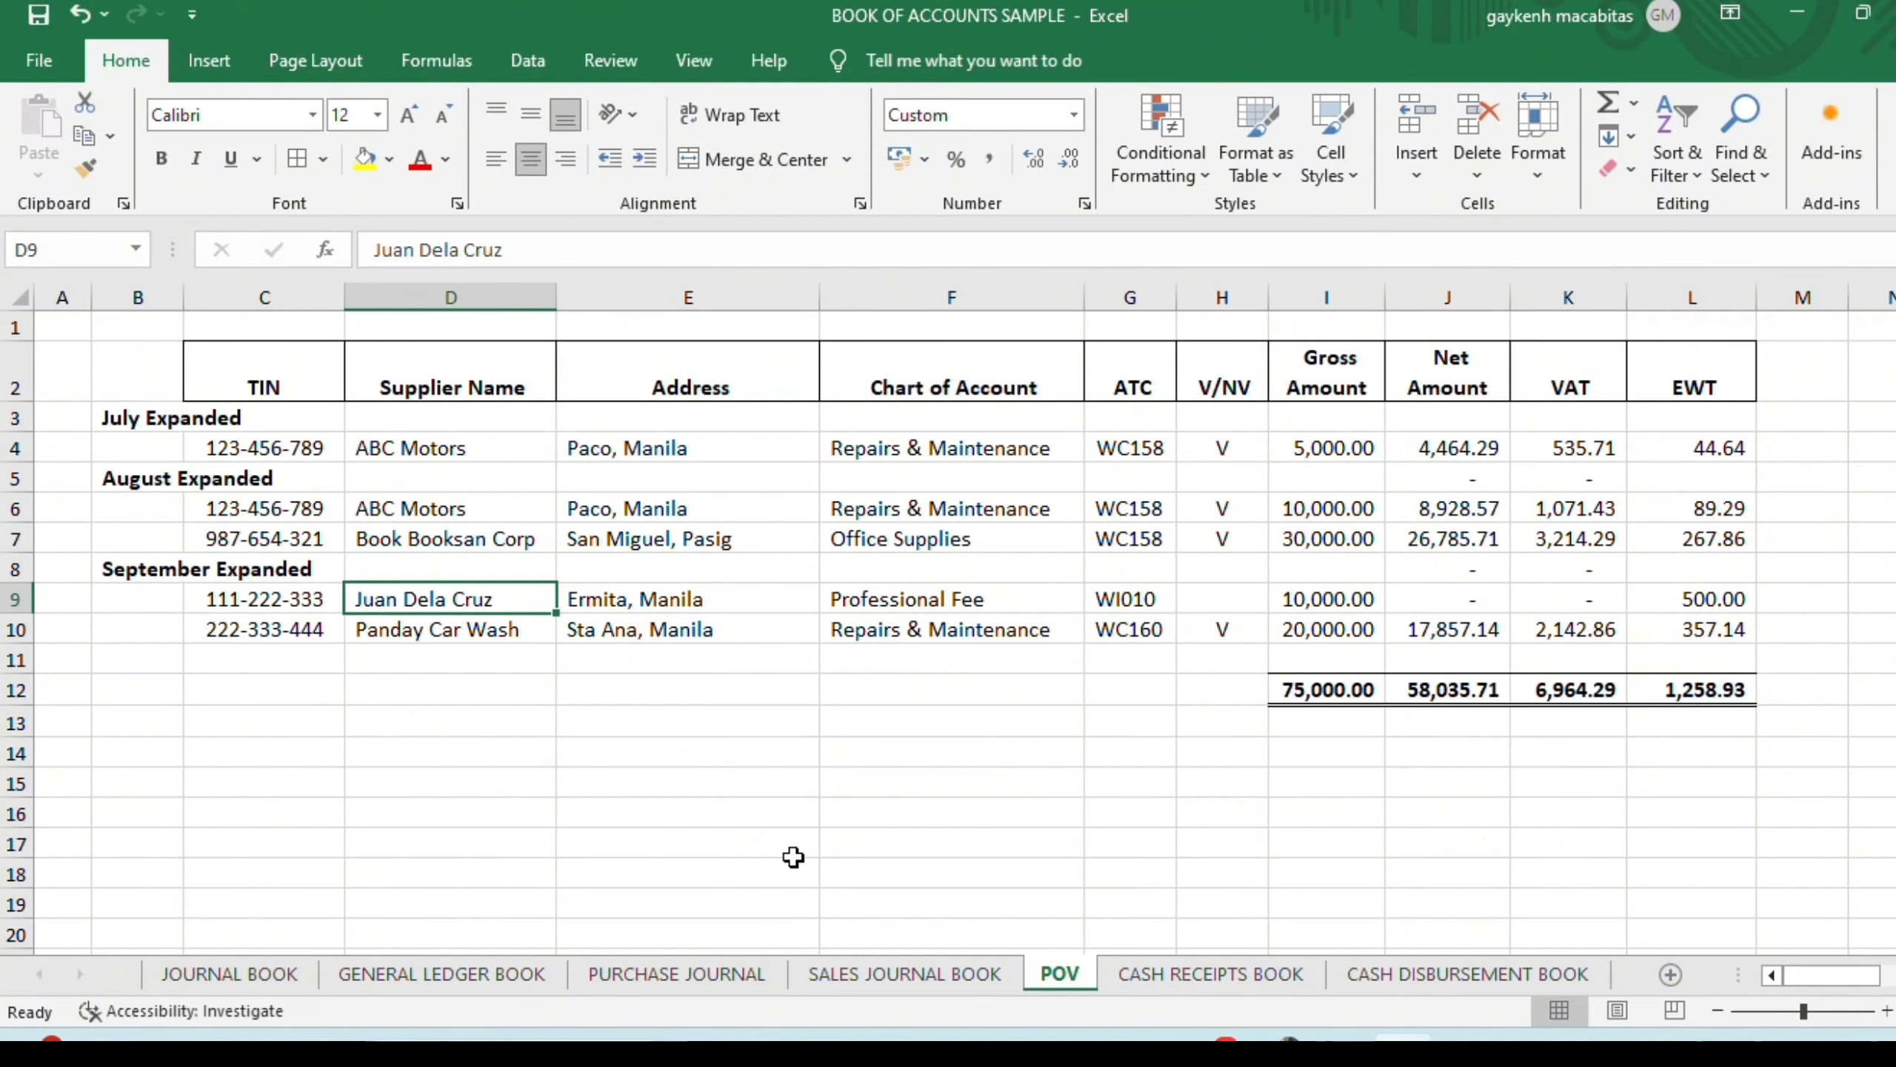
{"action": "key", "text": "Left"}
{"action": "key", "text": "shift+space"}
{"action": "key", "text": "shift+Down"}
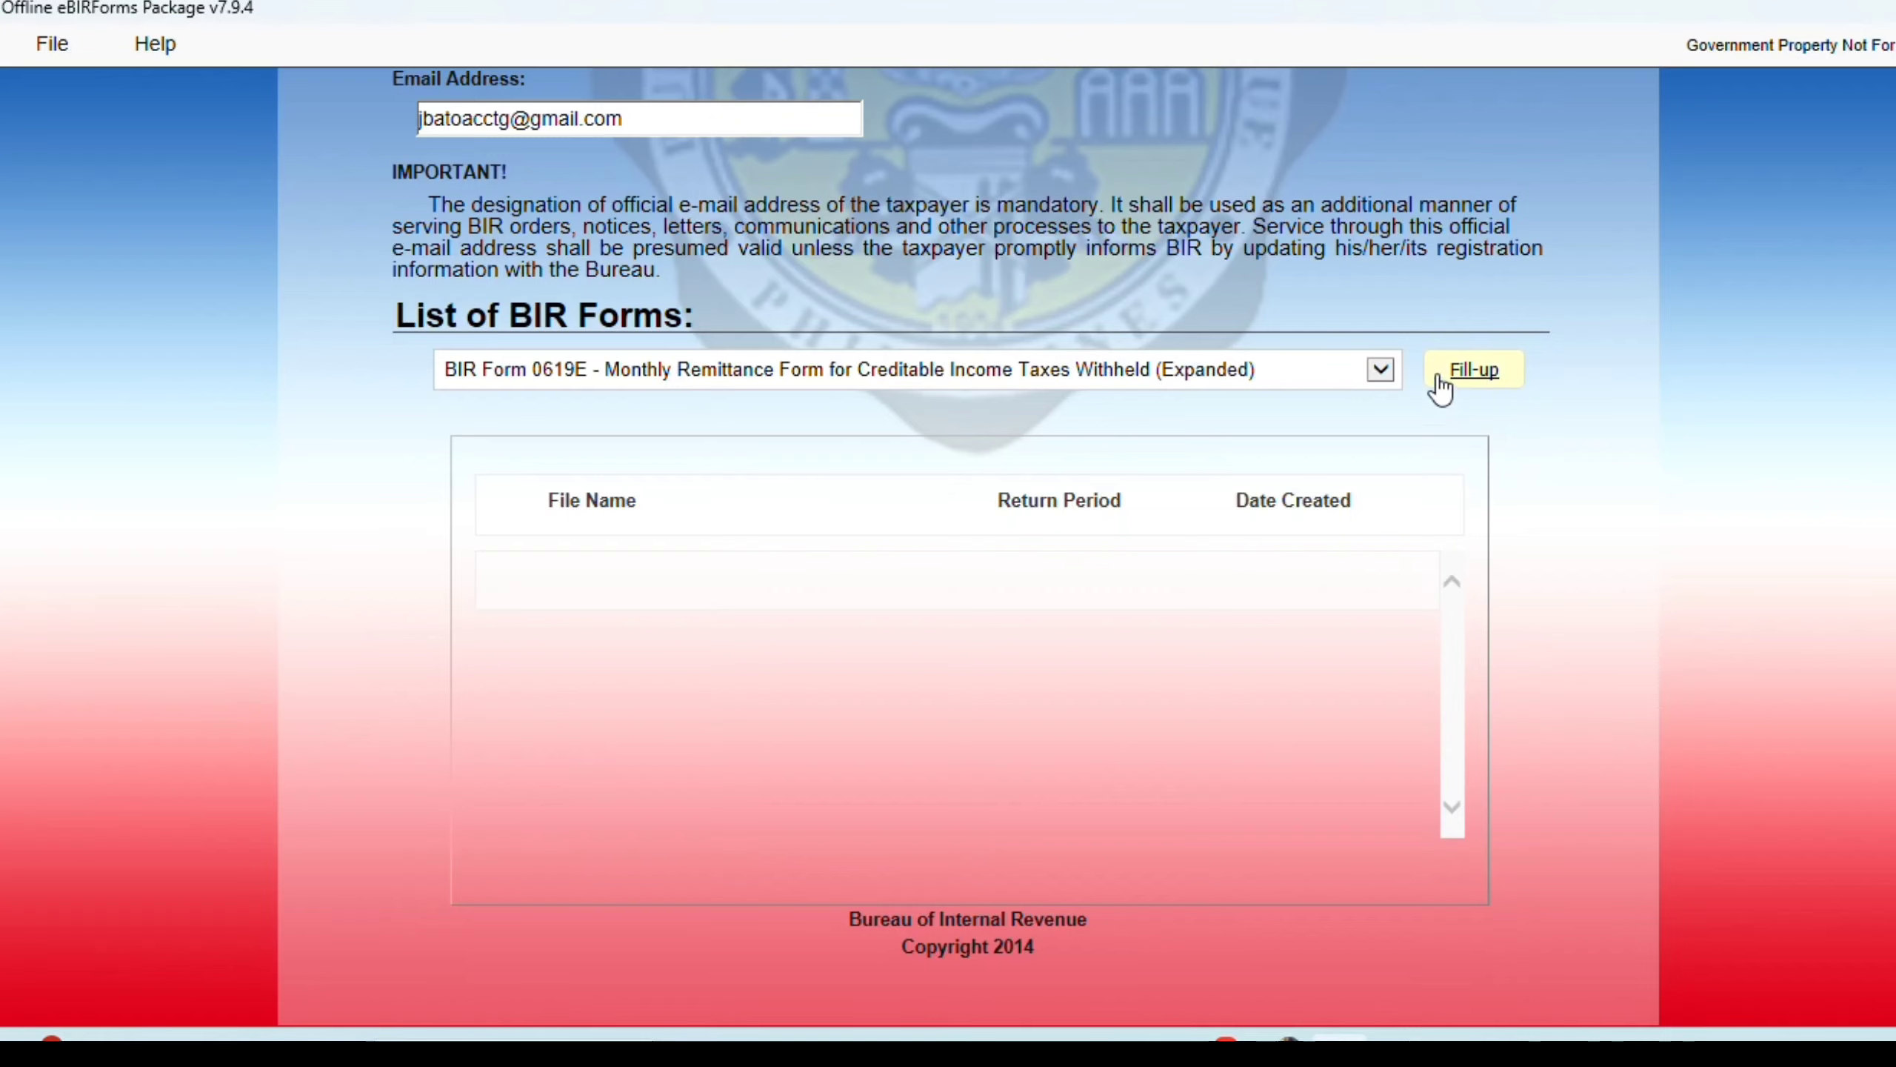
- Open BIR Form 1601EQ, the quarterly remittance return for expanded creditable income taxes, for filling in and acknowledge the profile save message
{"action": "left_click", "coordinate": [1376, 372]}
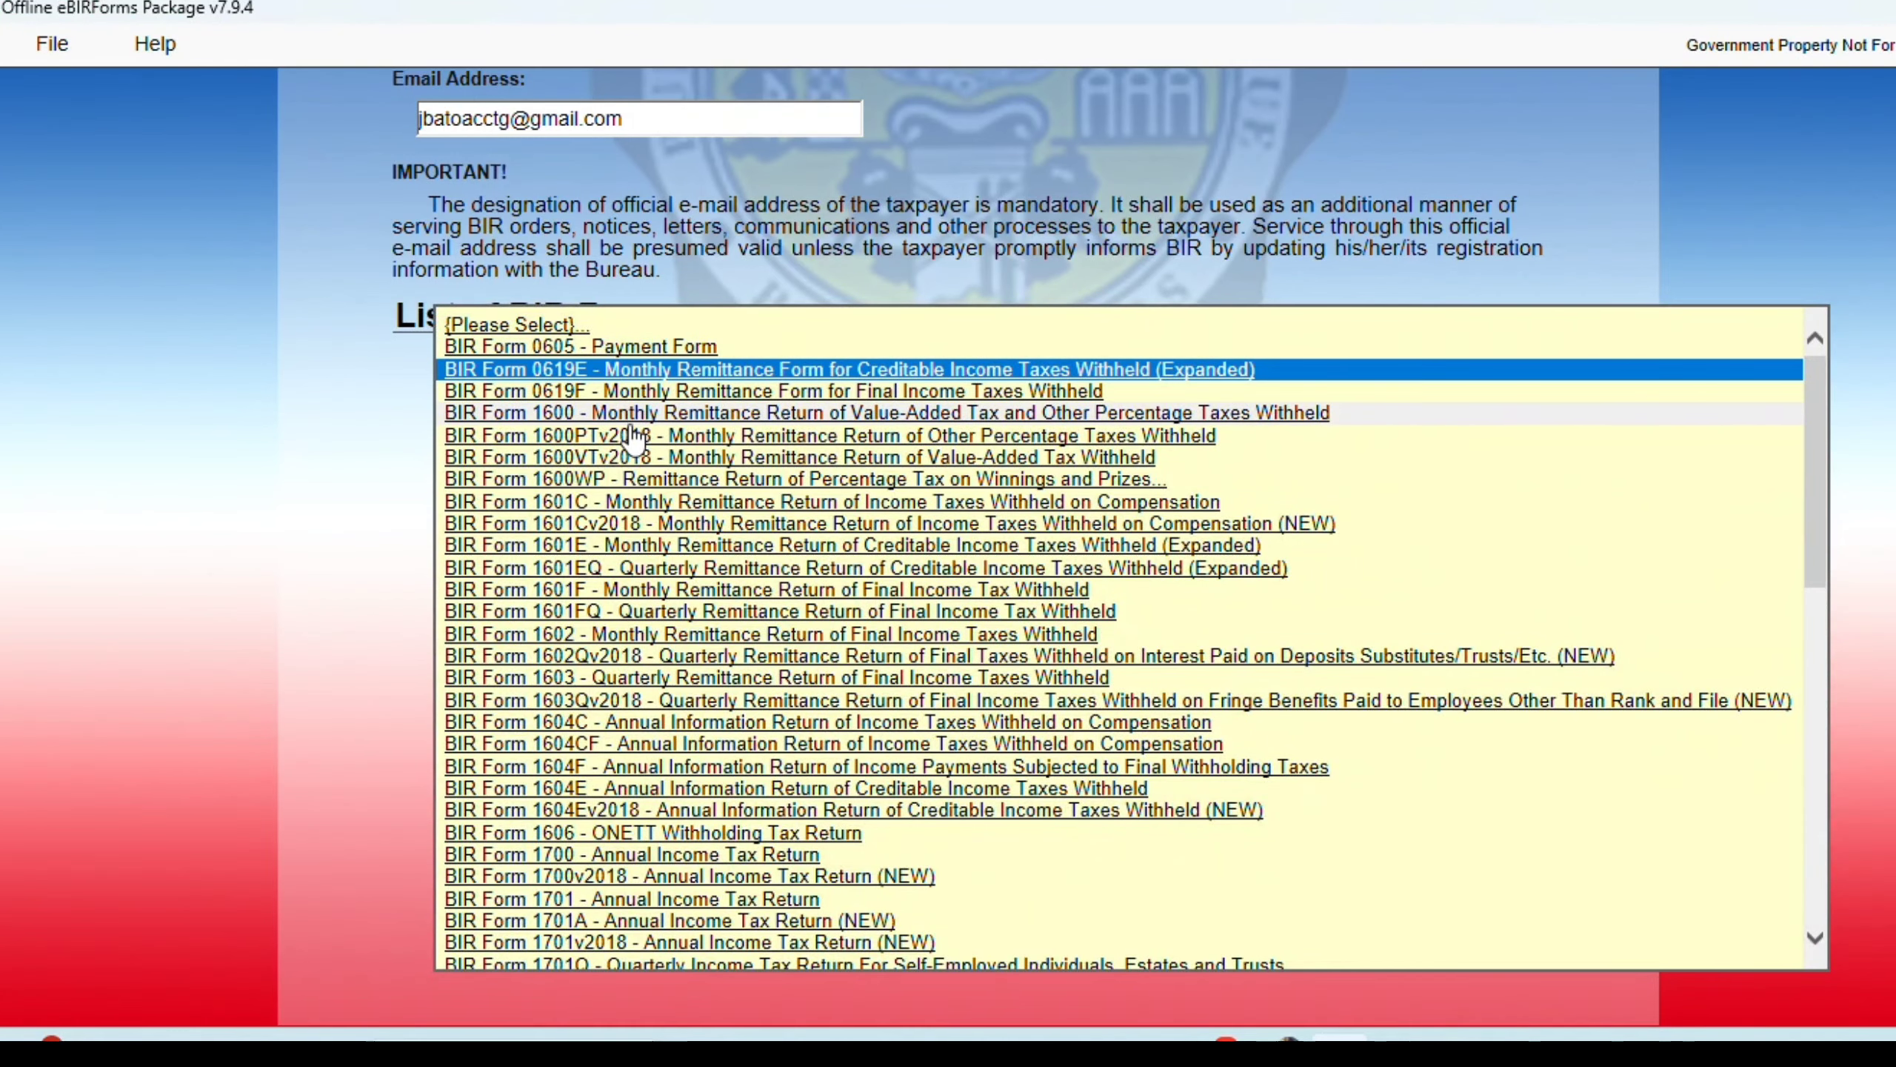
{"action": "left_click", "coordinate": [627, 569]}
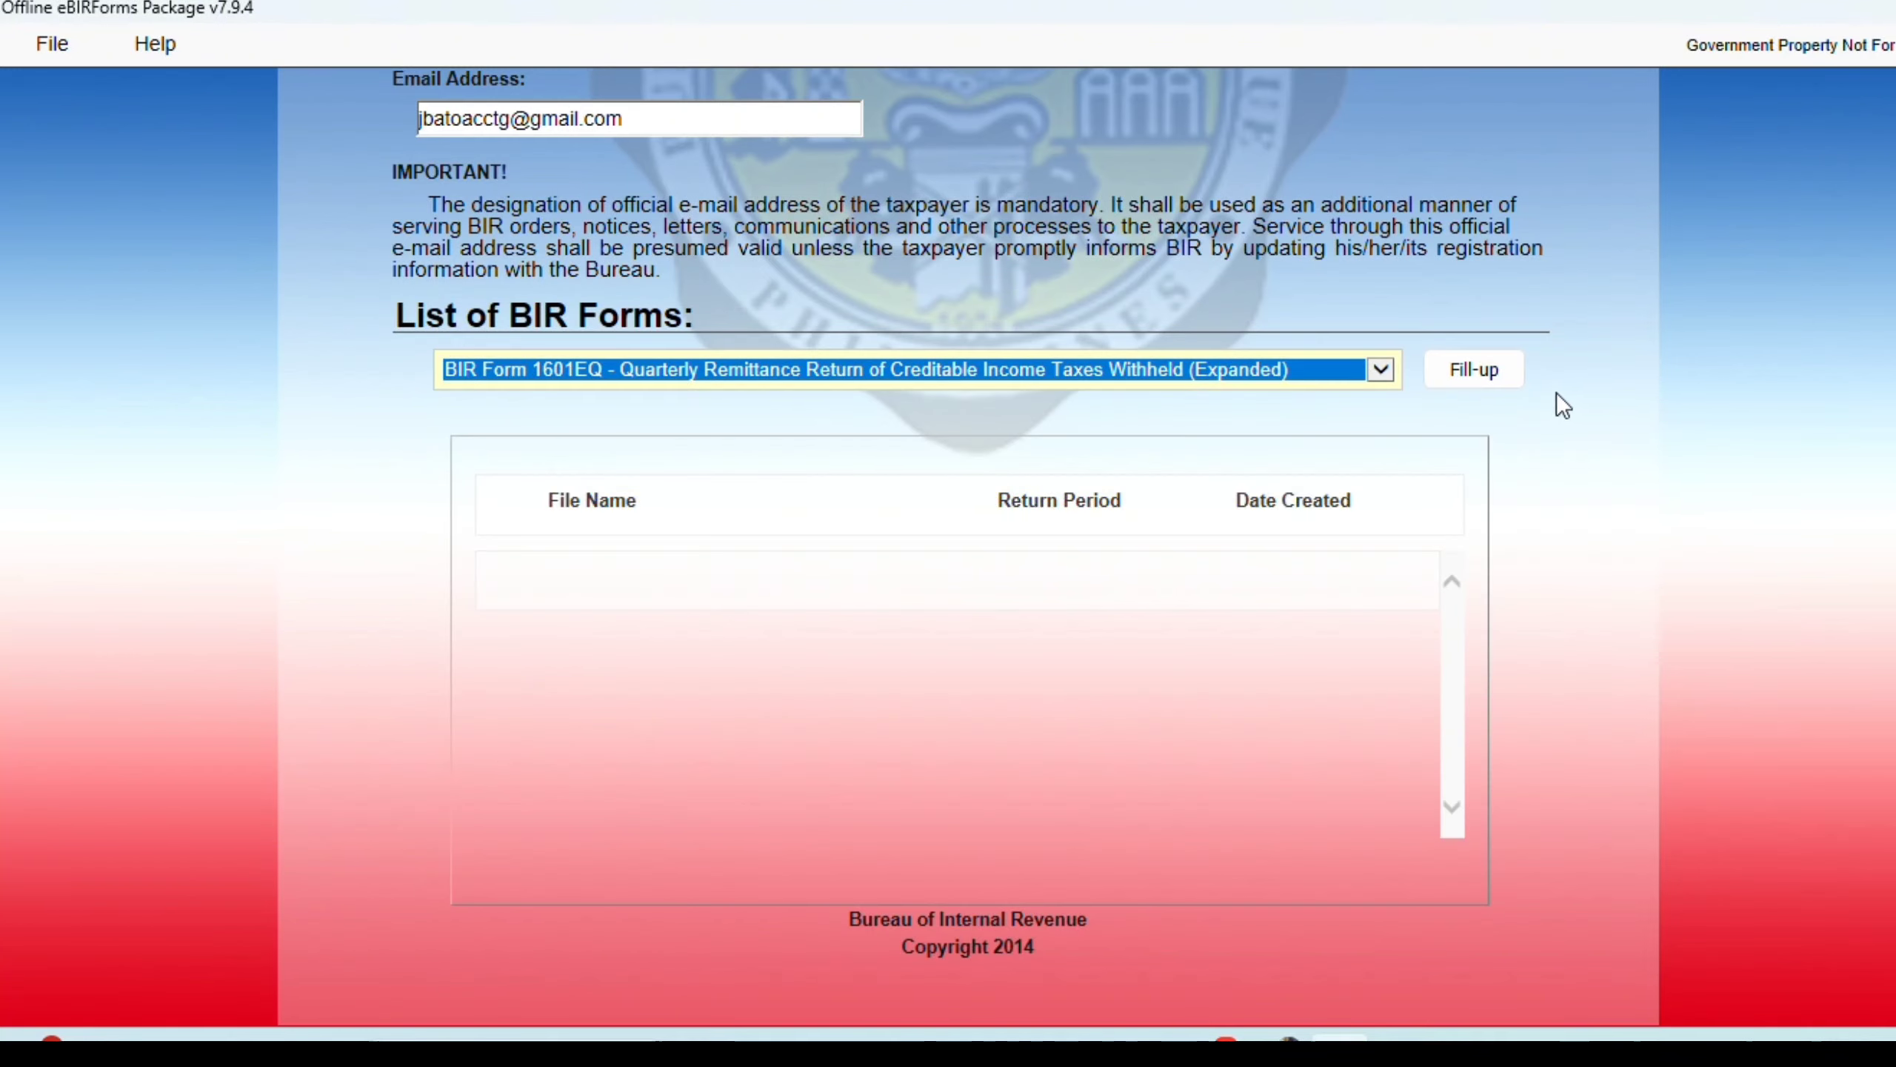
{"action": "left_click", "coordinate": [1505, 379]}
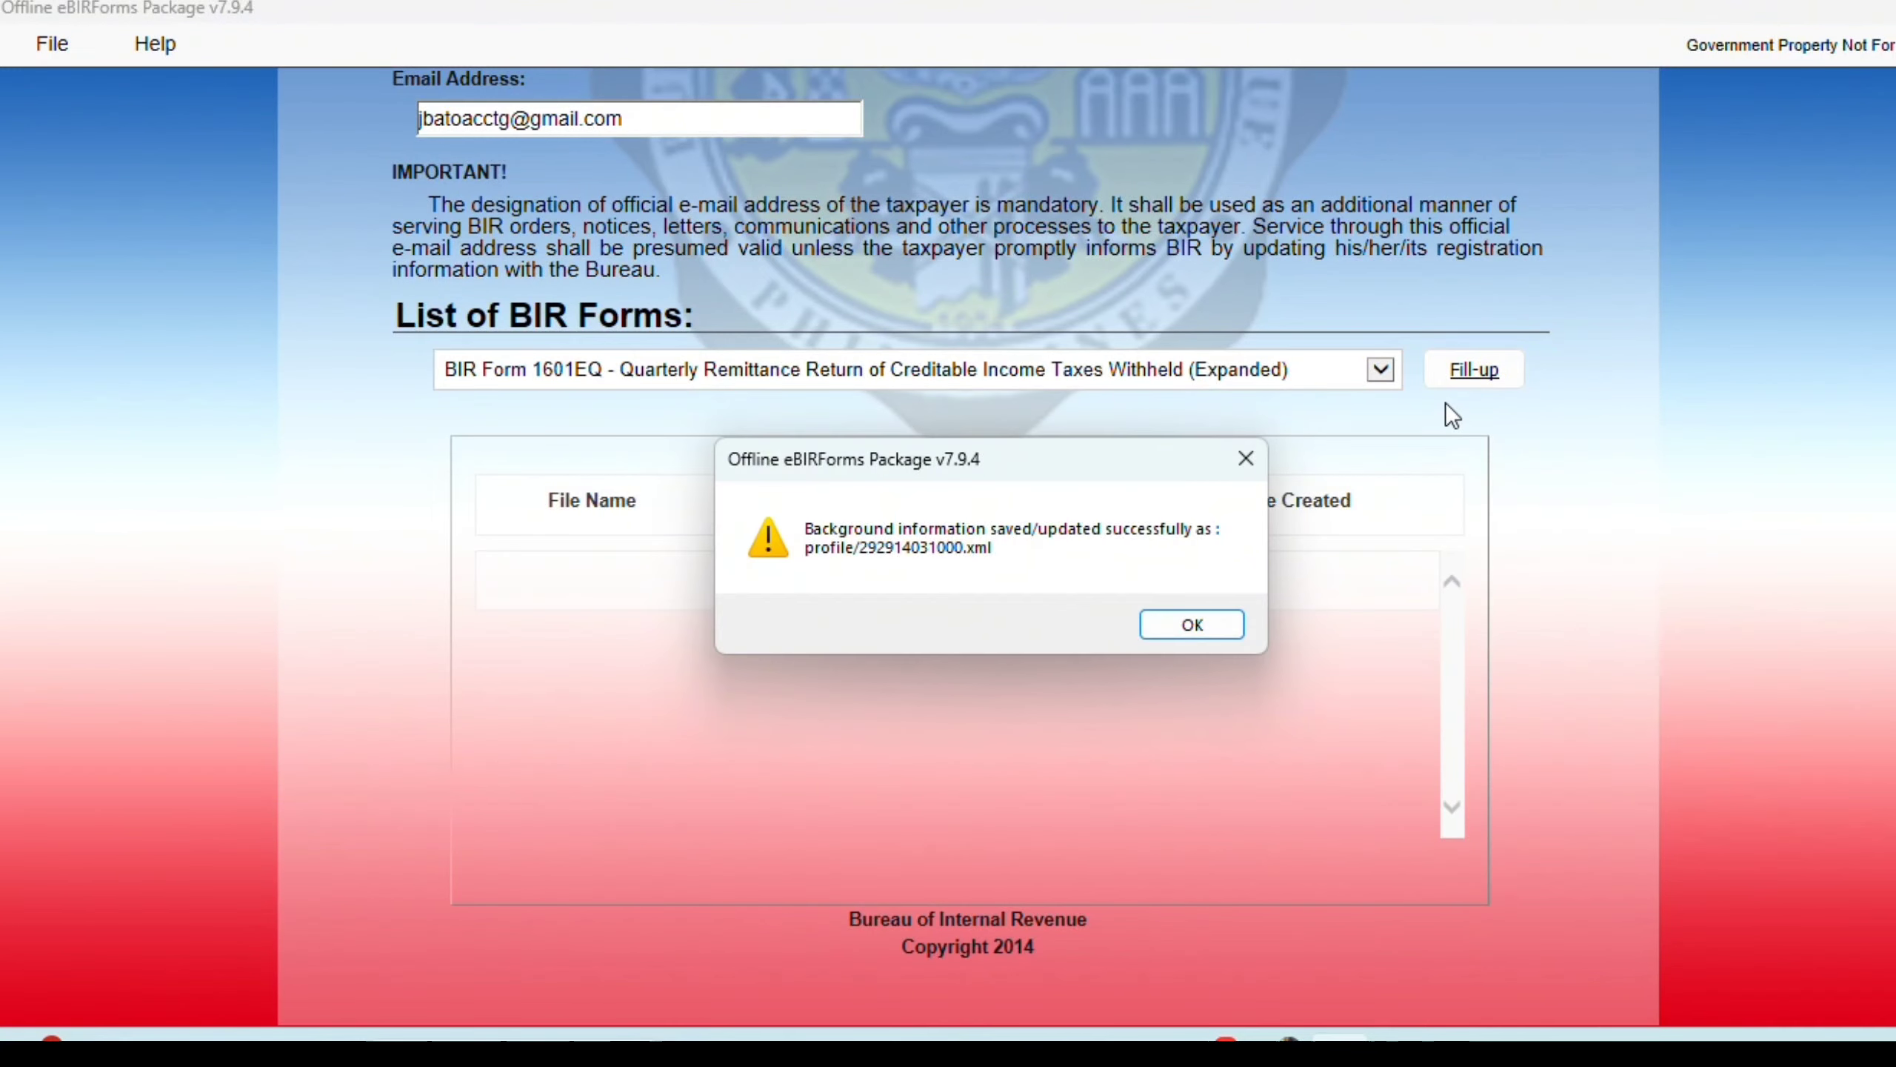
{"action": "key", "text": "Return"}
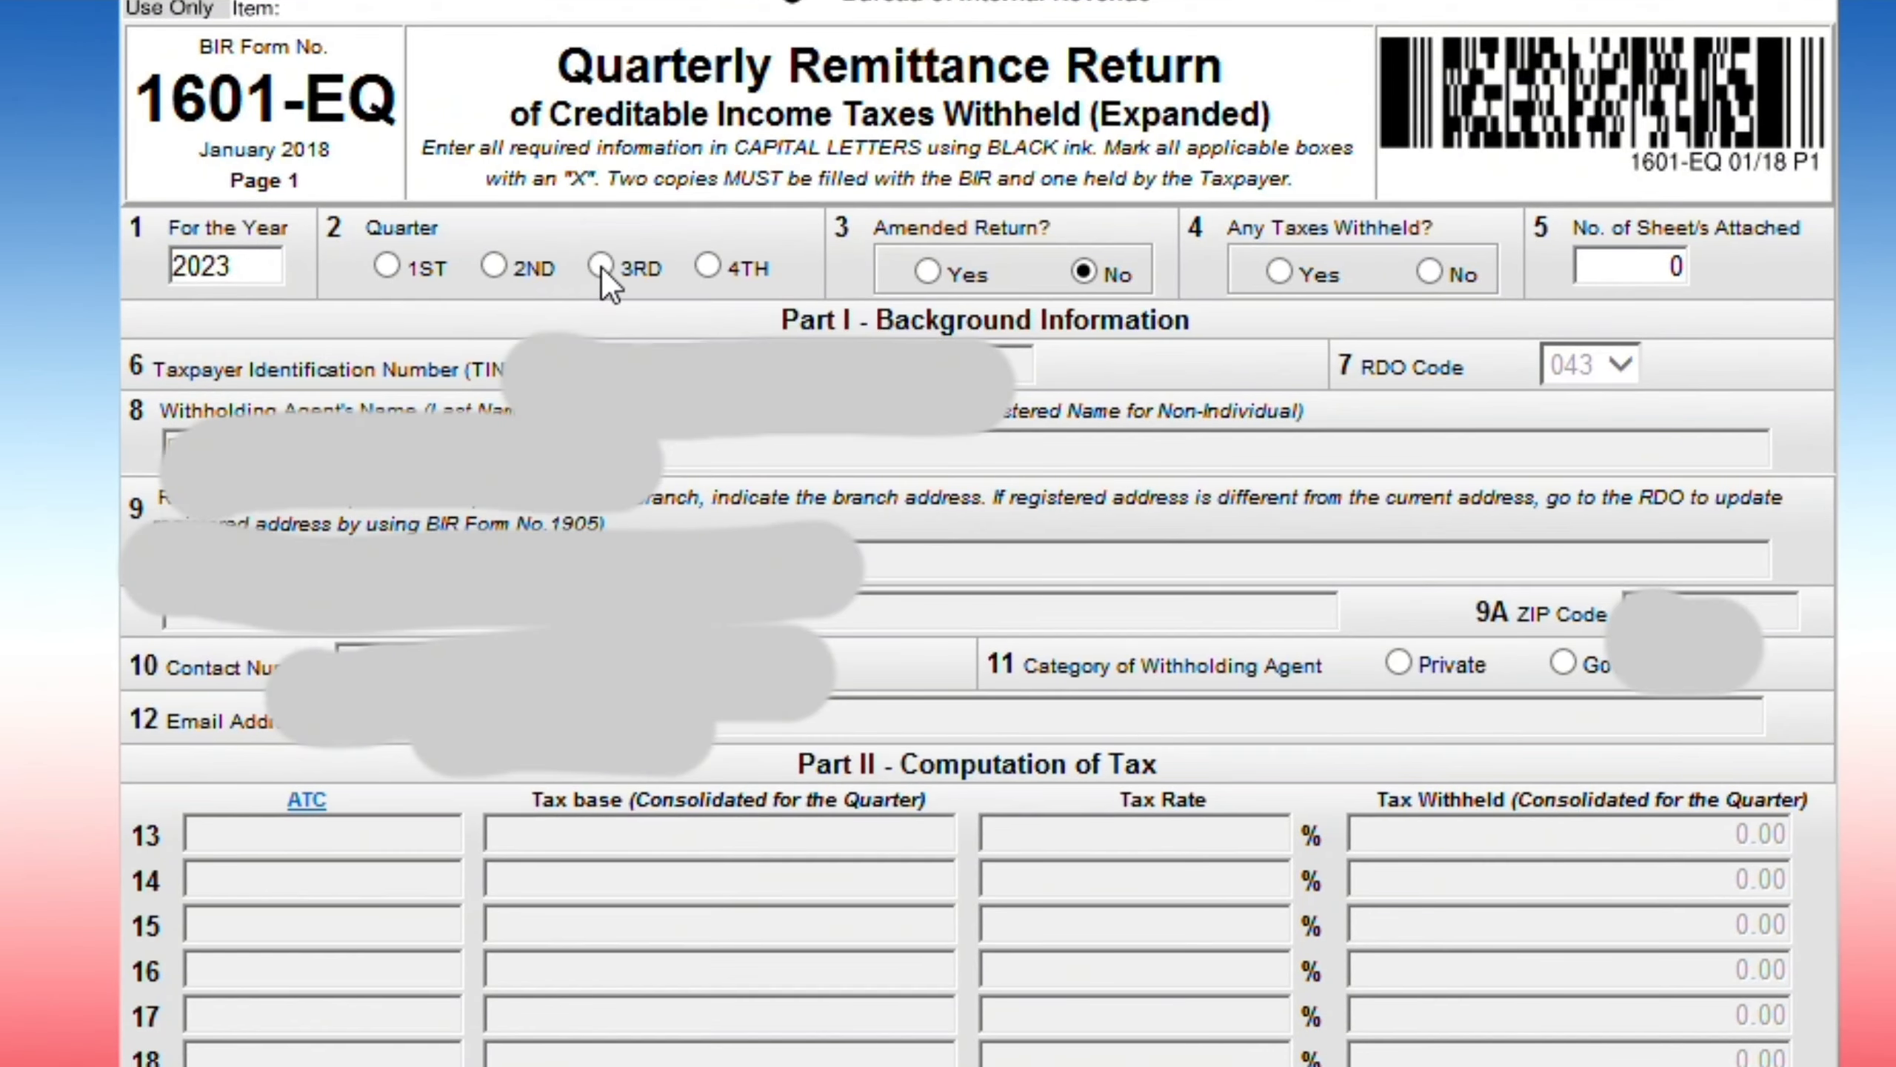
- Set the return to the 3RD quarter with taxes withheld marked Yes and the withholding agent category as Private
{"action": "left_click", "coordinate": [602, 267]}
{"action": "left_click", "coordinate": [1278, 272]}
- Open the 1601-EQ ATC list, then switch to the Excel POV sheet to check which ATC codes the quarter's entries use
{"action": "left_click", "coordinate": [309, 808]}
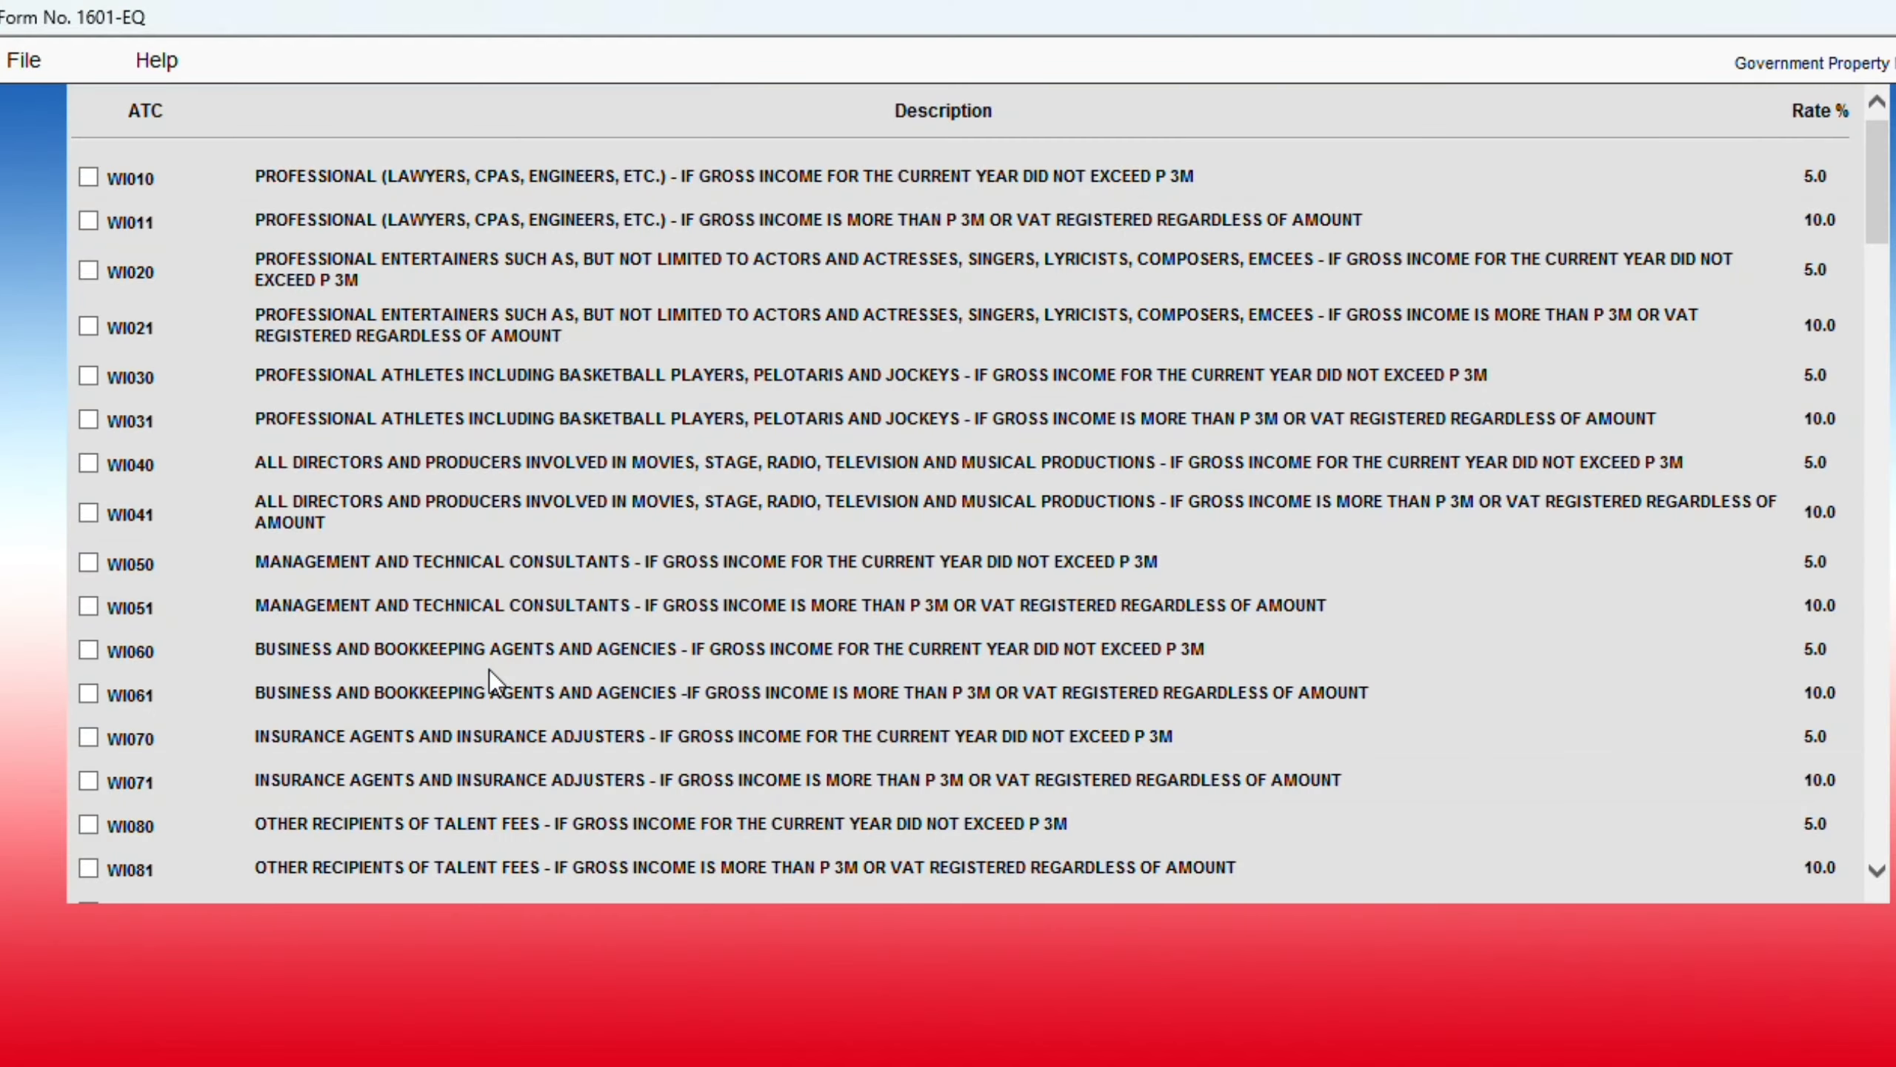
{"action": "key", "text": "alt+Tab"}
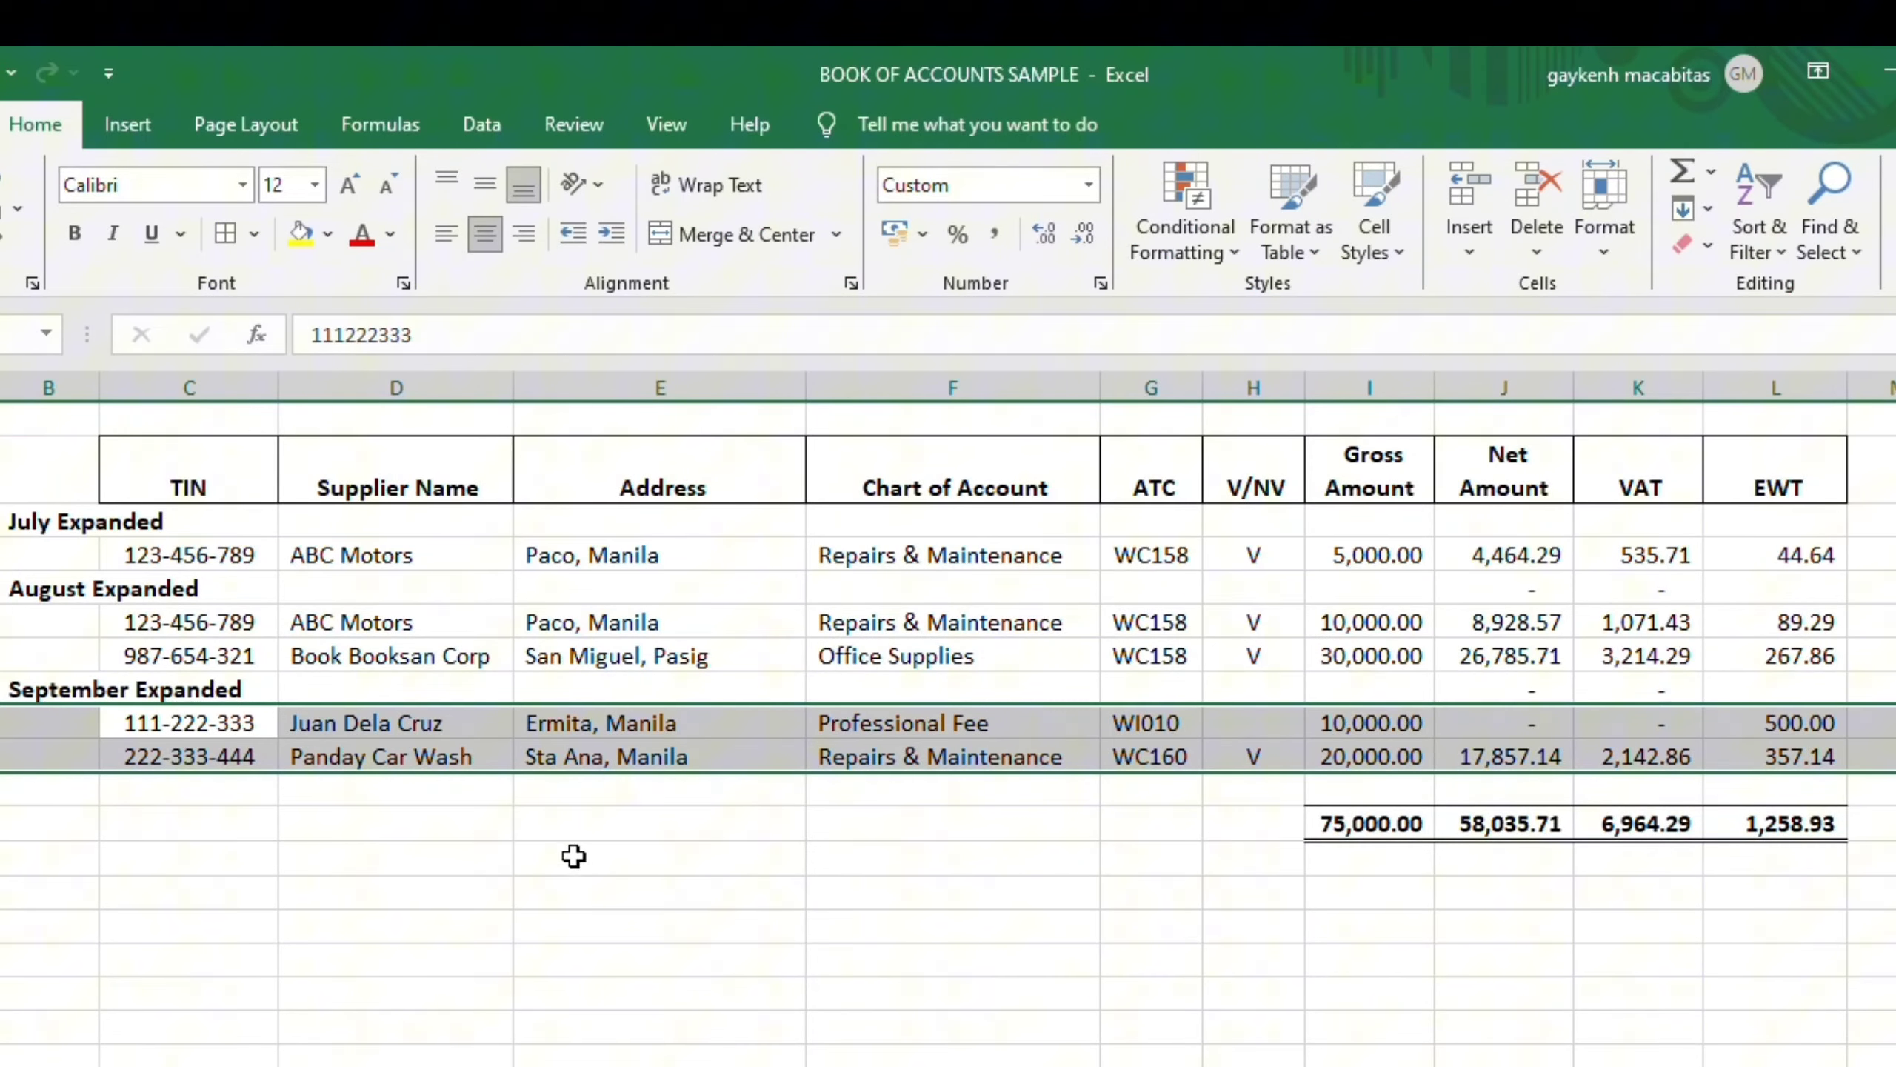
{"action": "left_click", "coordinate": [1007, 955]}
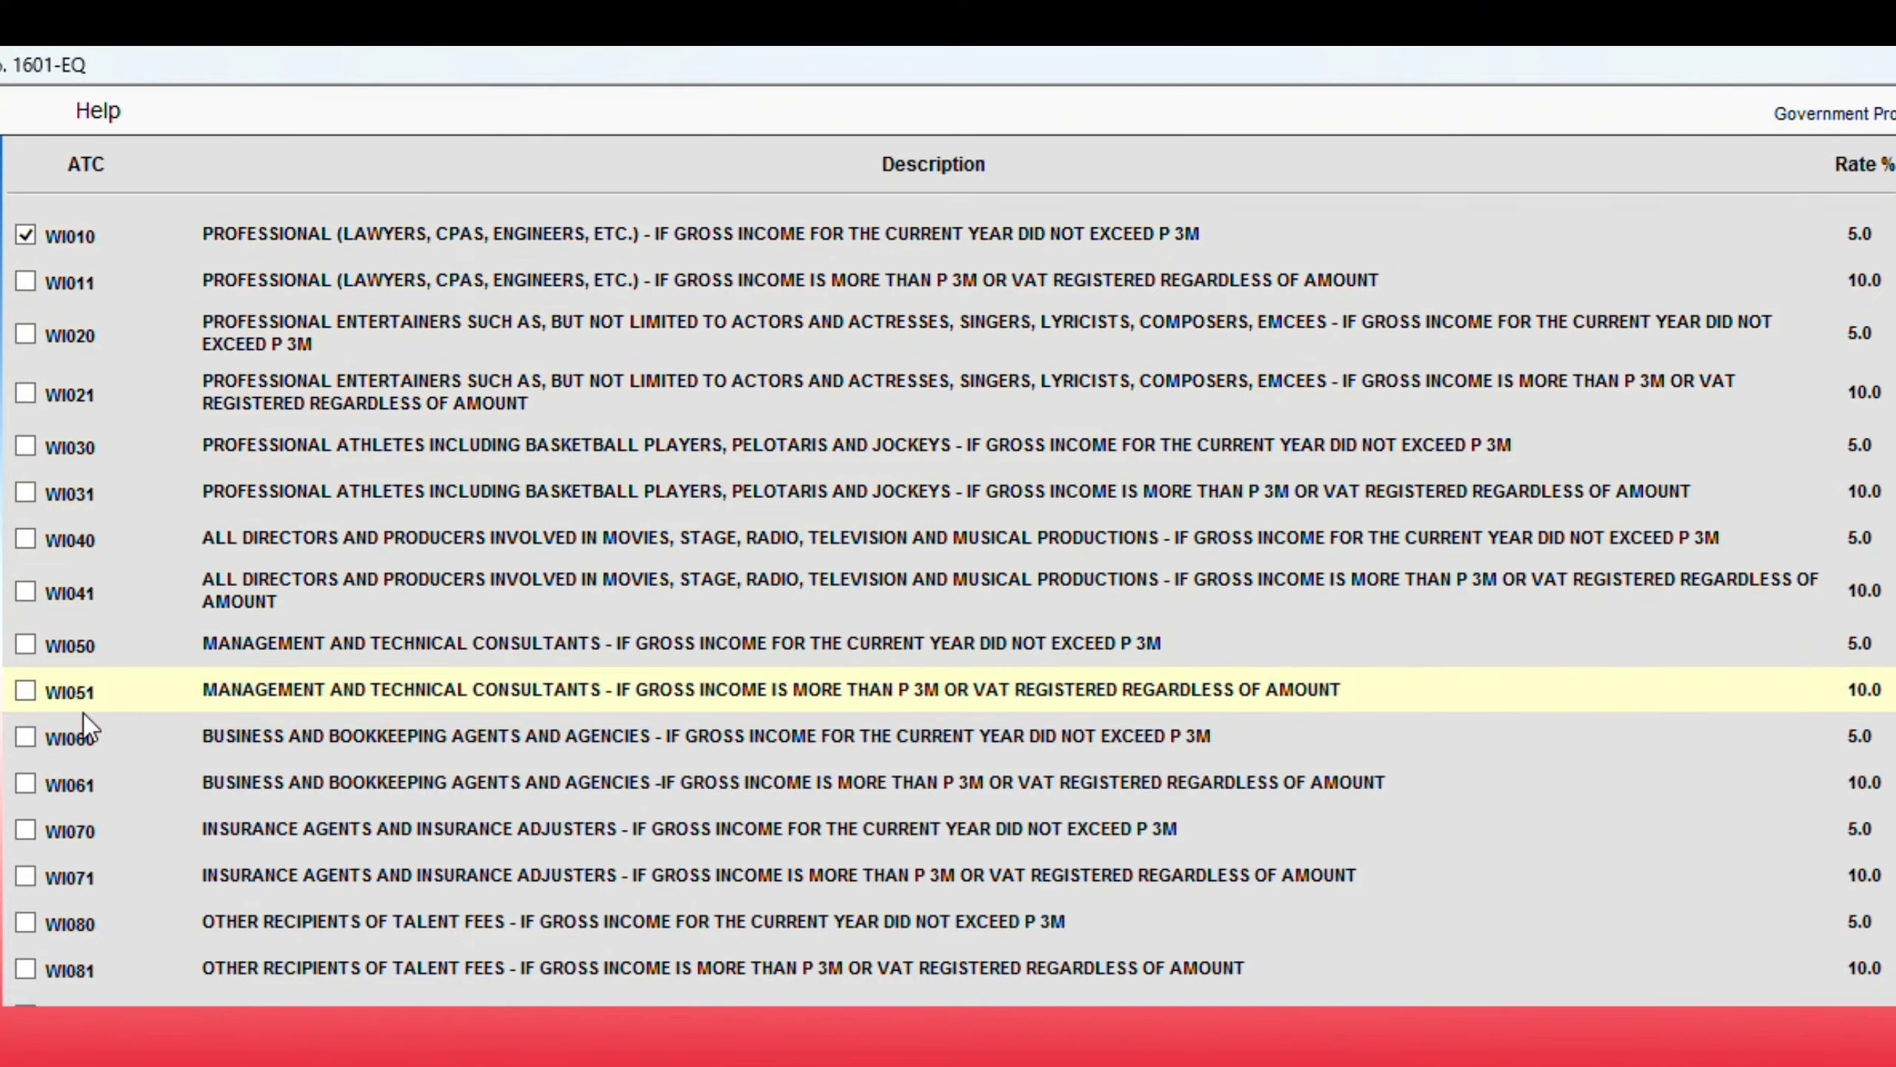
- Back in the eBIRForms ATC list, tick WI010, WC158 and WC160 and confirm the selection
{"action": "scroll", "coordinate": [83, 714], "scroll_direction": "down", "scroll_amount": 7}
{"action": "scroll", "coordinate": [85, 722], "scroll_direction": "down", "scroll_amount": 15}
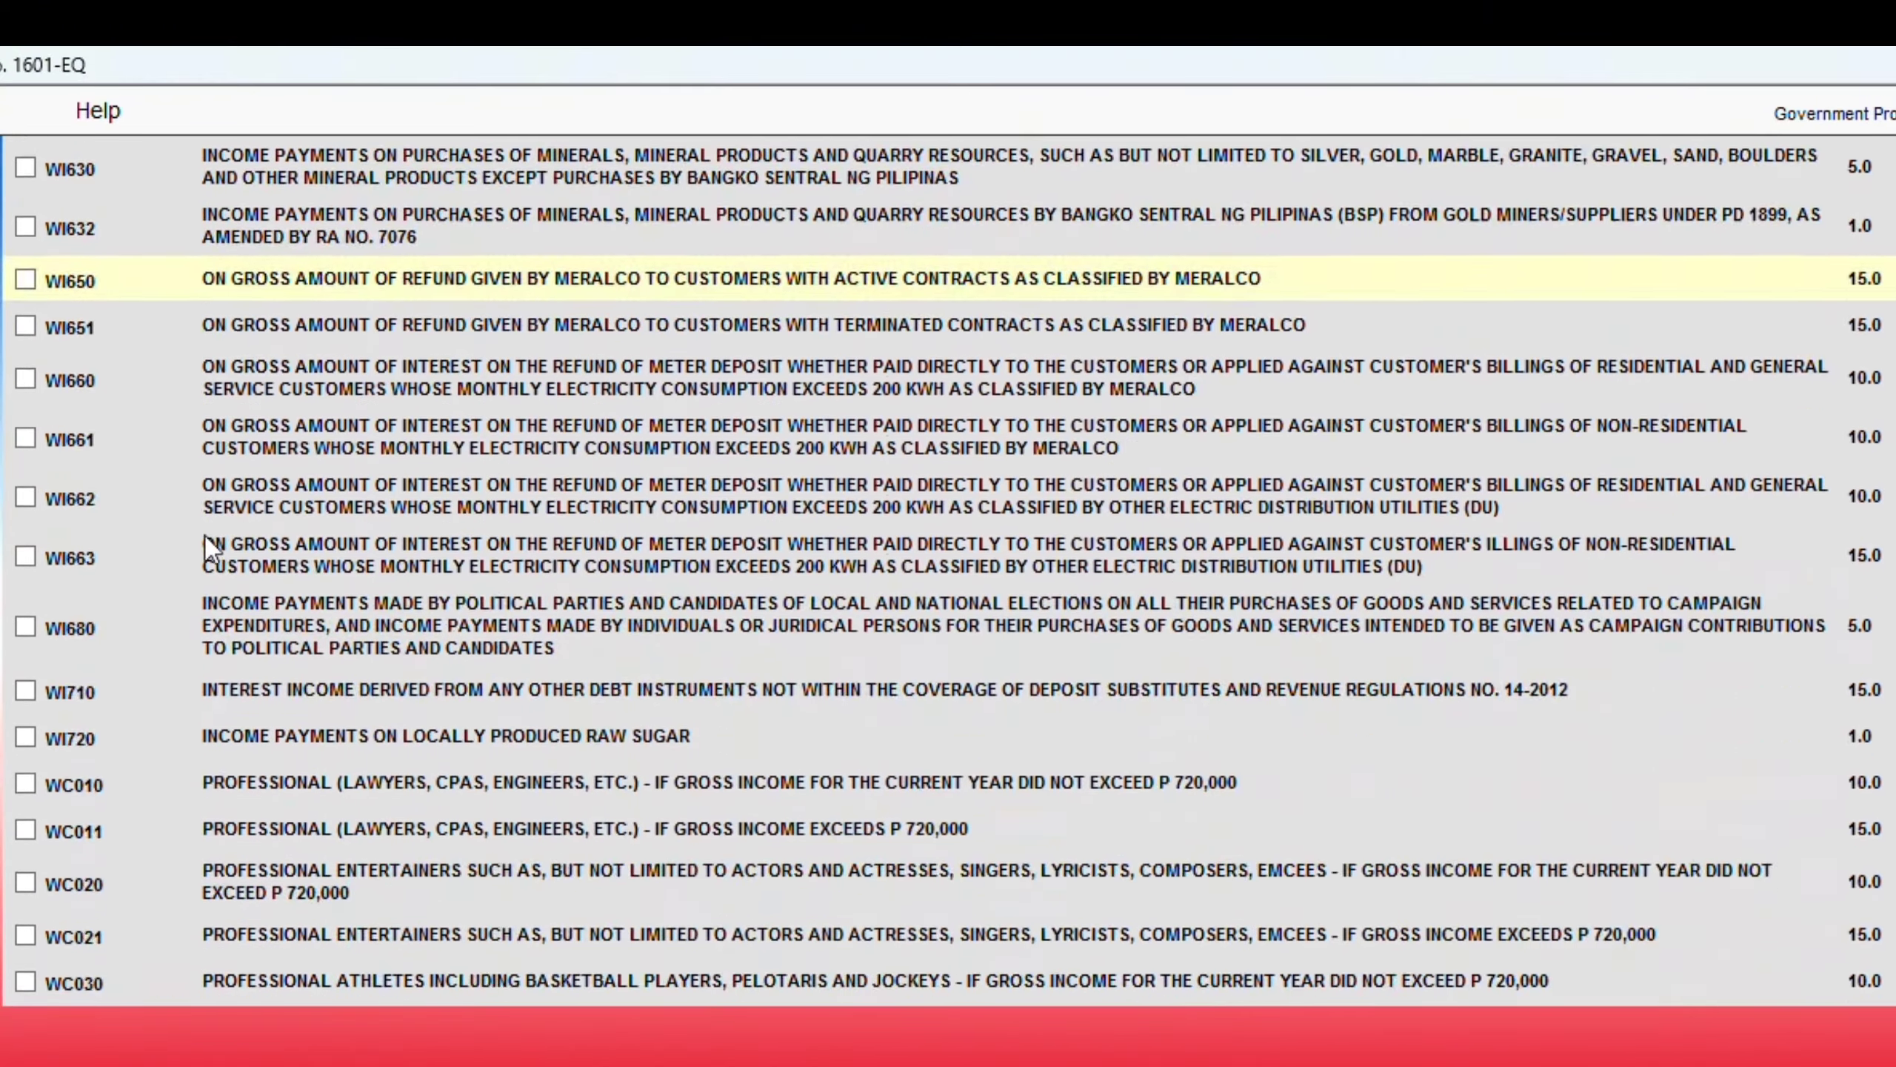
{"action": "scroll", "coordinate": [207, 532], "scroll_direction": "down", "scroll_amount": 5}
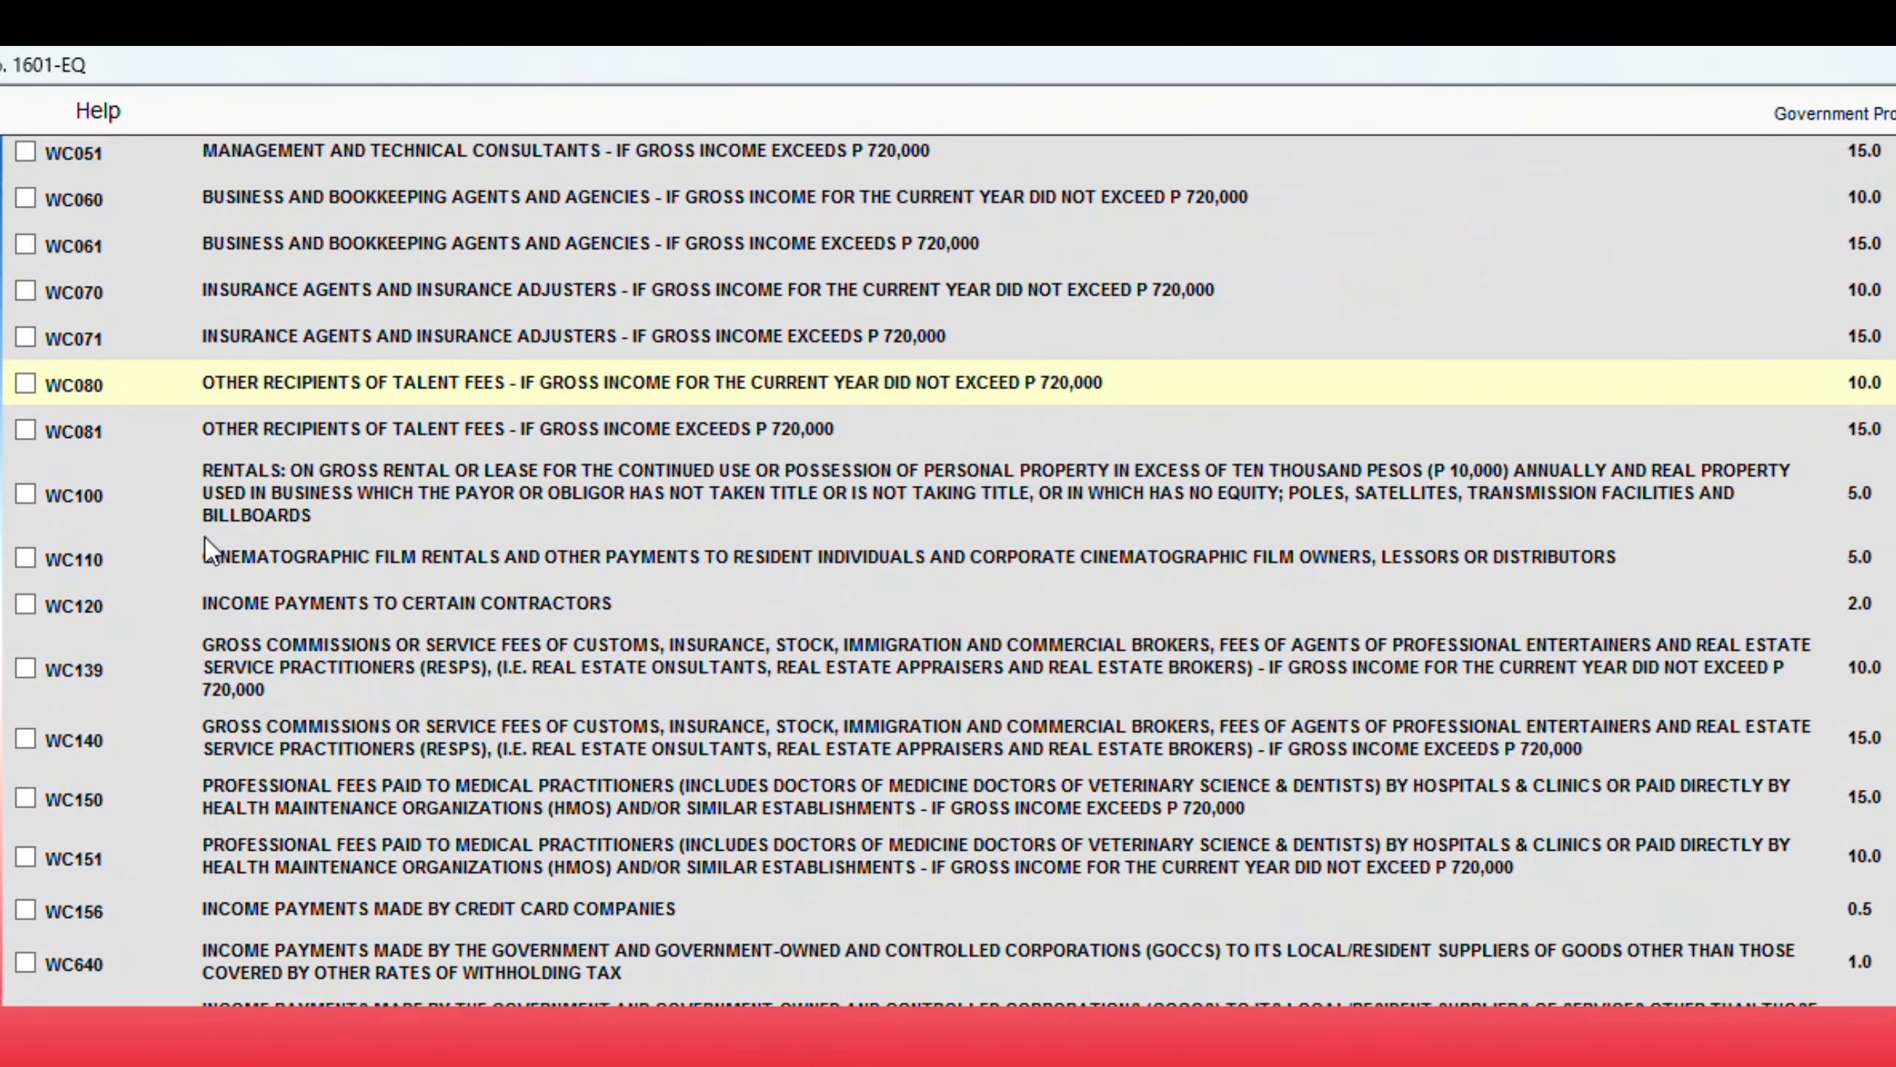
{"action": "scroll", "coordinate": [204, 536], "scroll_direction": "down", "scroll_amount": 3}
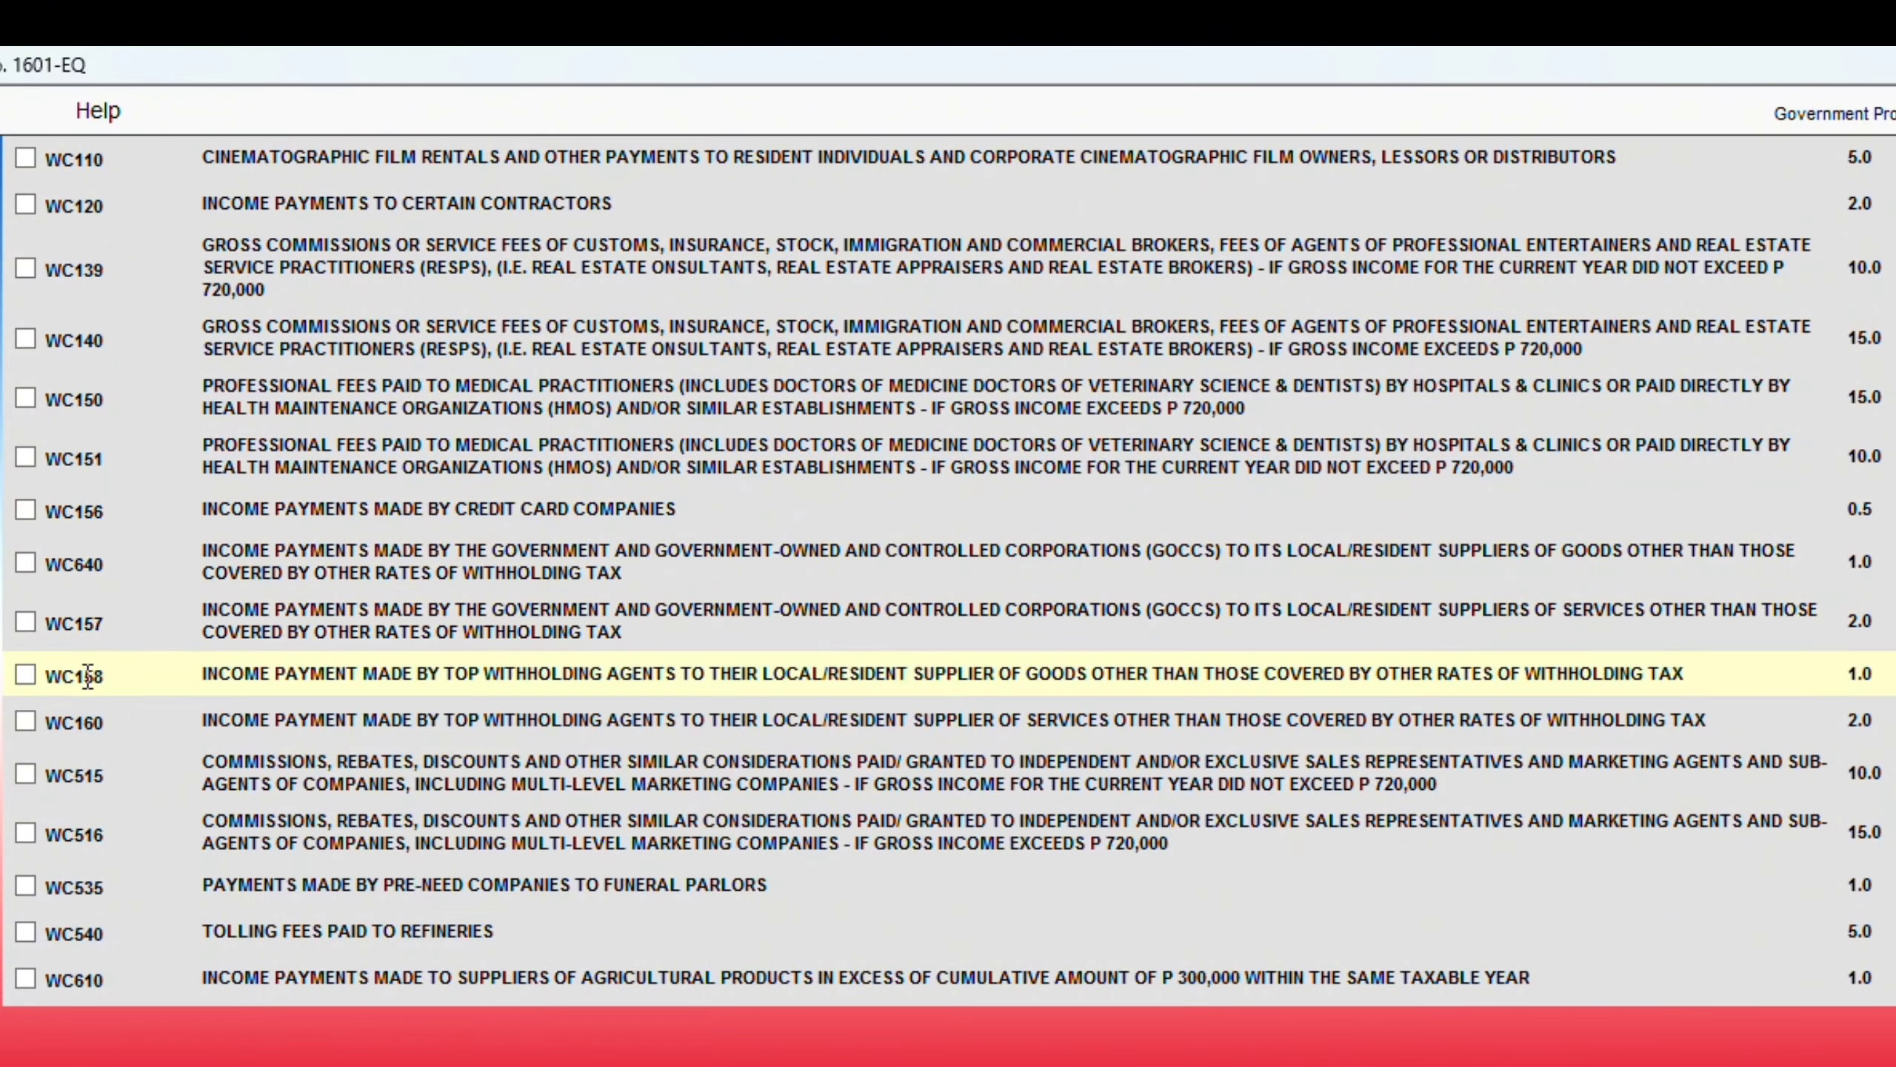
{"action": "left_click", "coordinate": [26, 674]}
{"action": "left_click", "coordinate": [25, 720]}
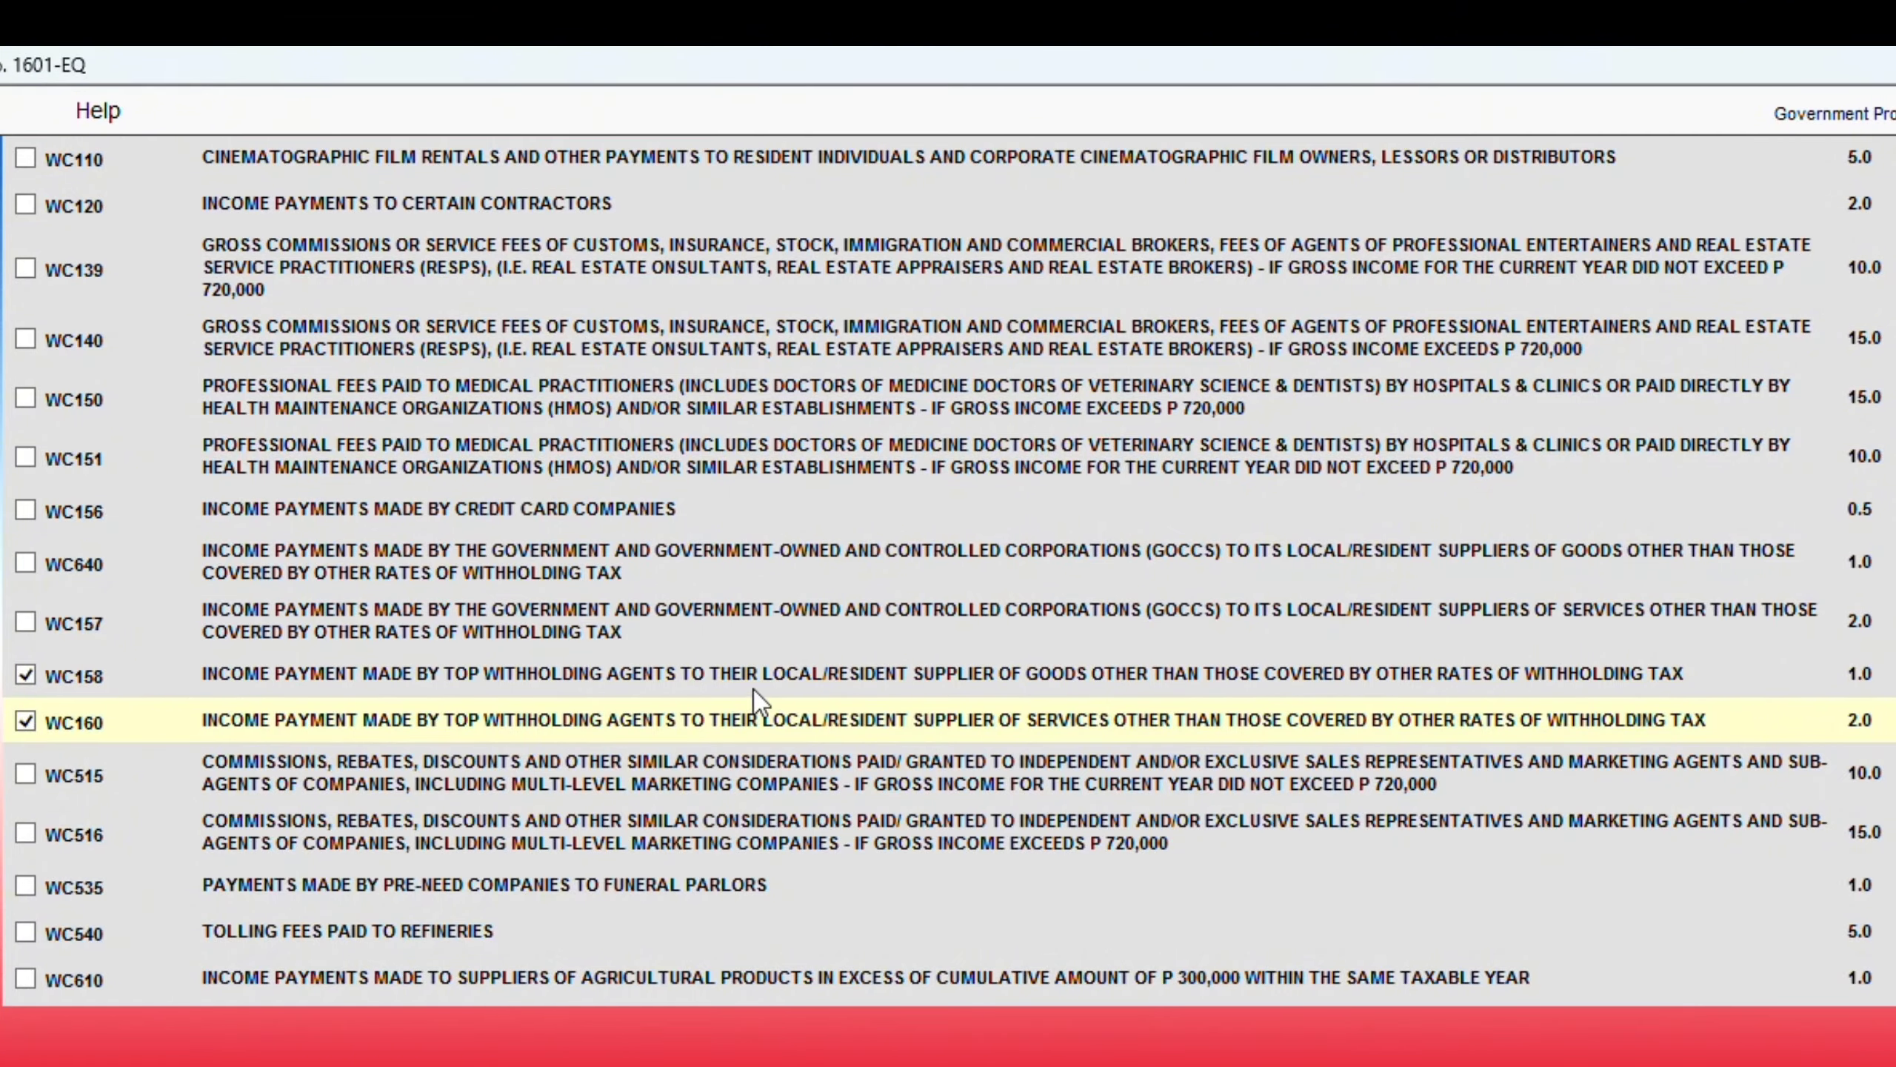
{"action": "scroll", "coordinate": [290, 486], "scroll_direction": "up", "scroll_amount": 1}
{"action": "scroll", "coordinate": [291, 487], "scroll_direction": "up", "scroll_amount": 15}
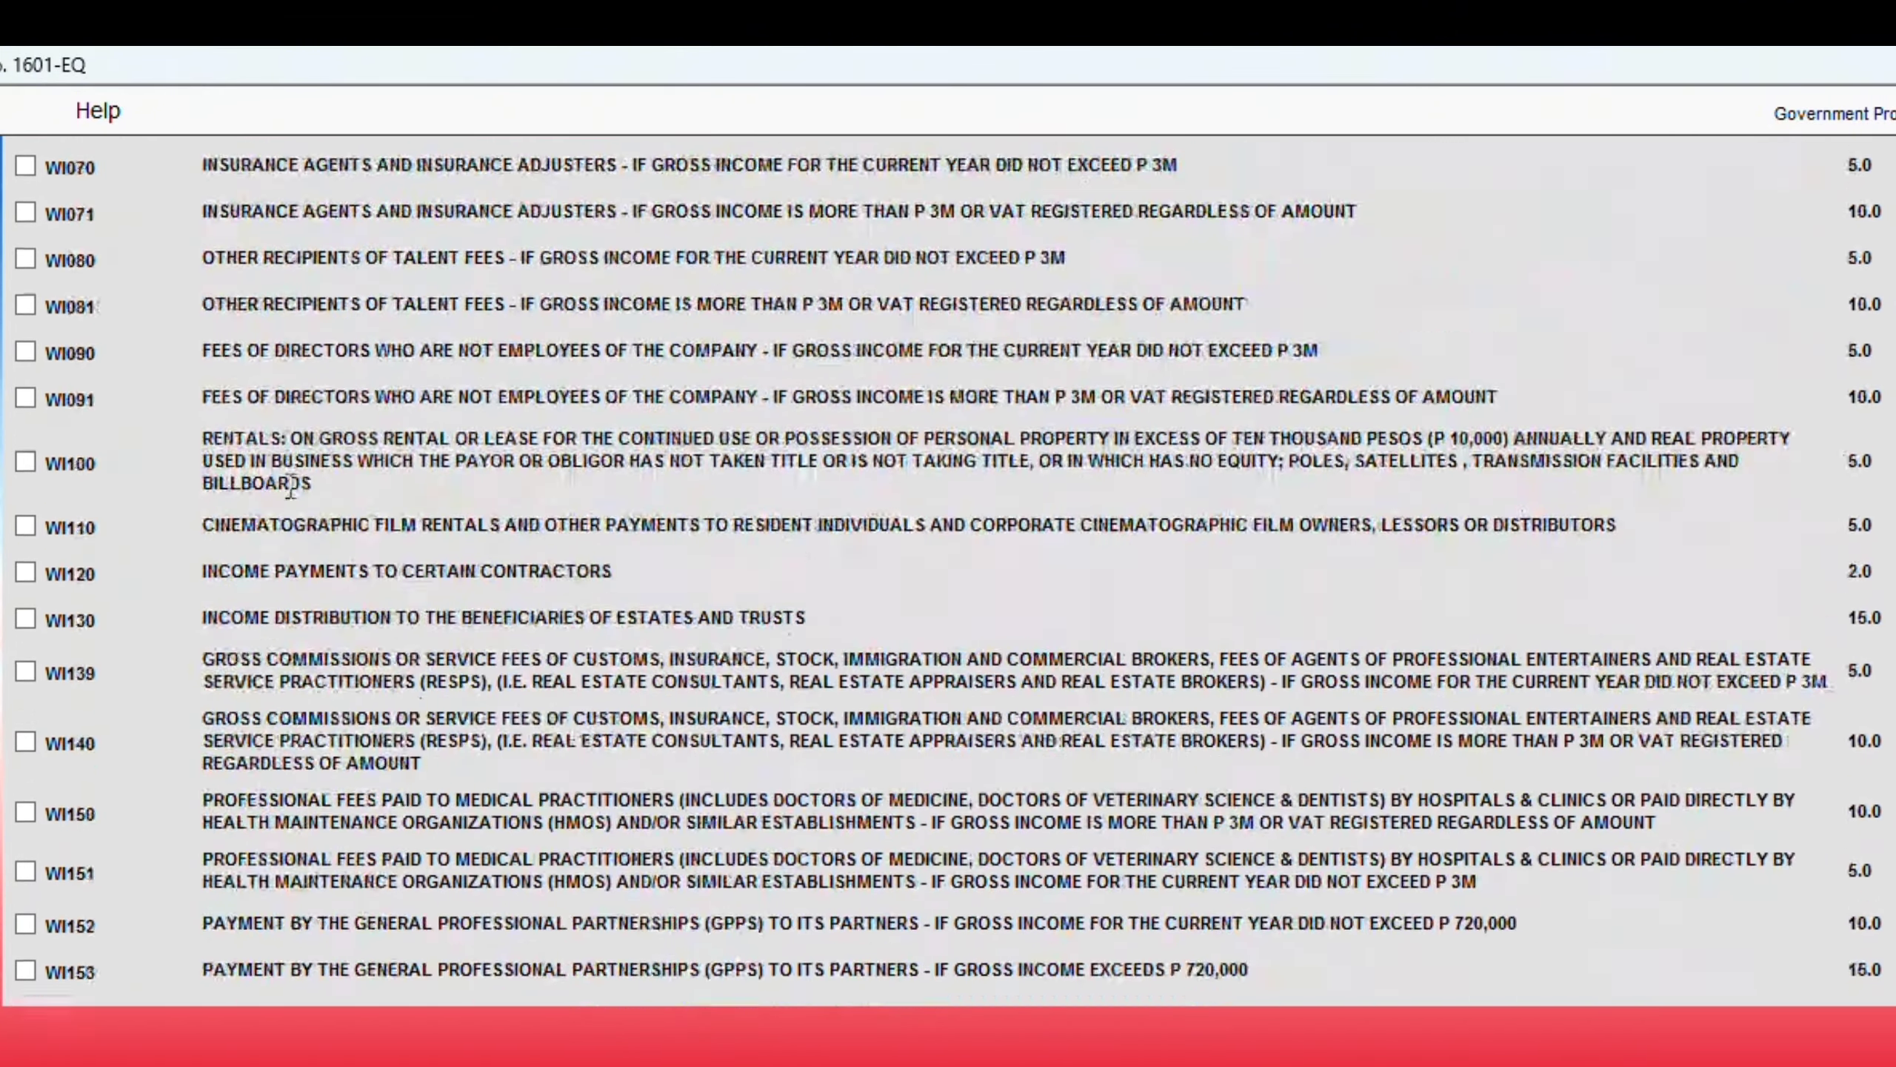
{"action": "scroll", "coordinate": [287, 490], "scroll_direction": "down", "scroll_amount": 15}
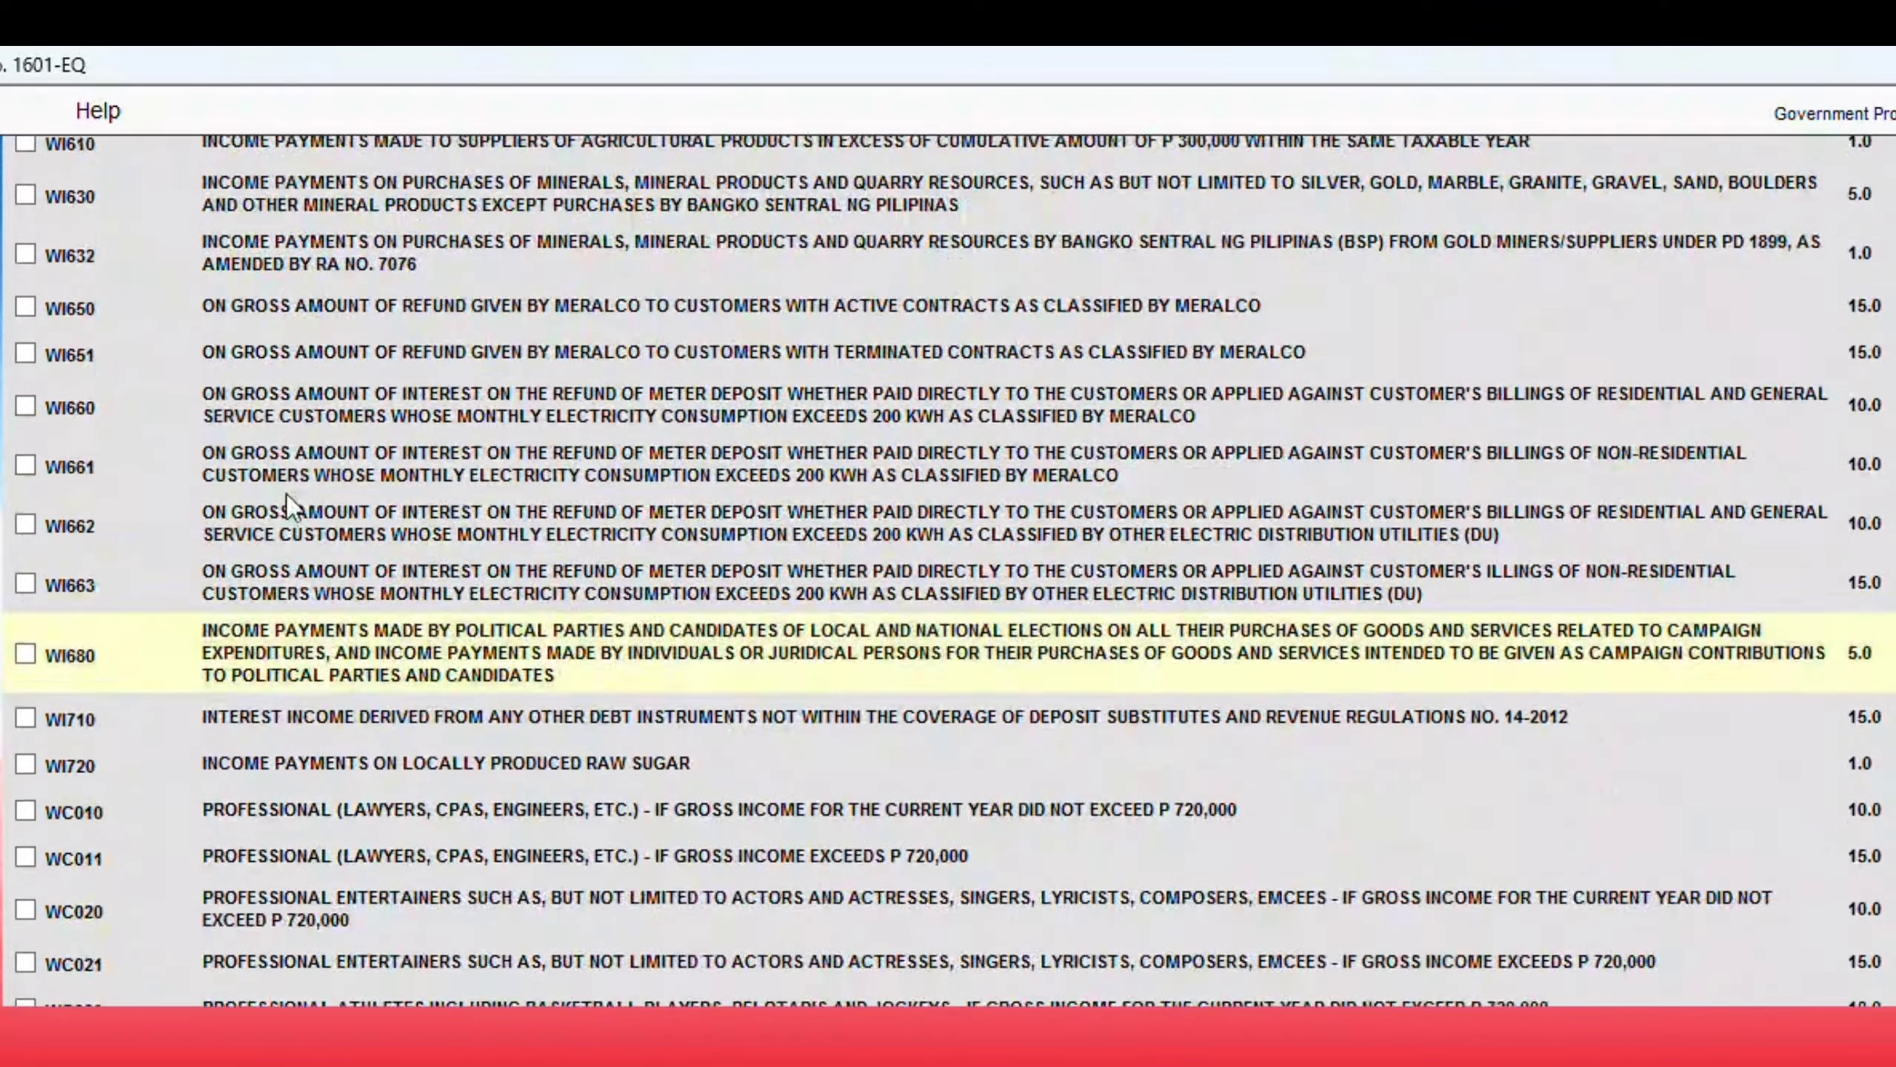
{"action": "scroll", "coordinate": [287, 503], "scroll_direction": "down", "scroll_amount": 15}
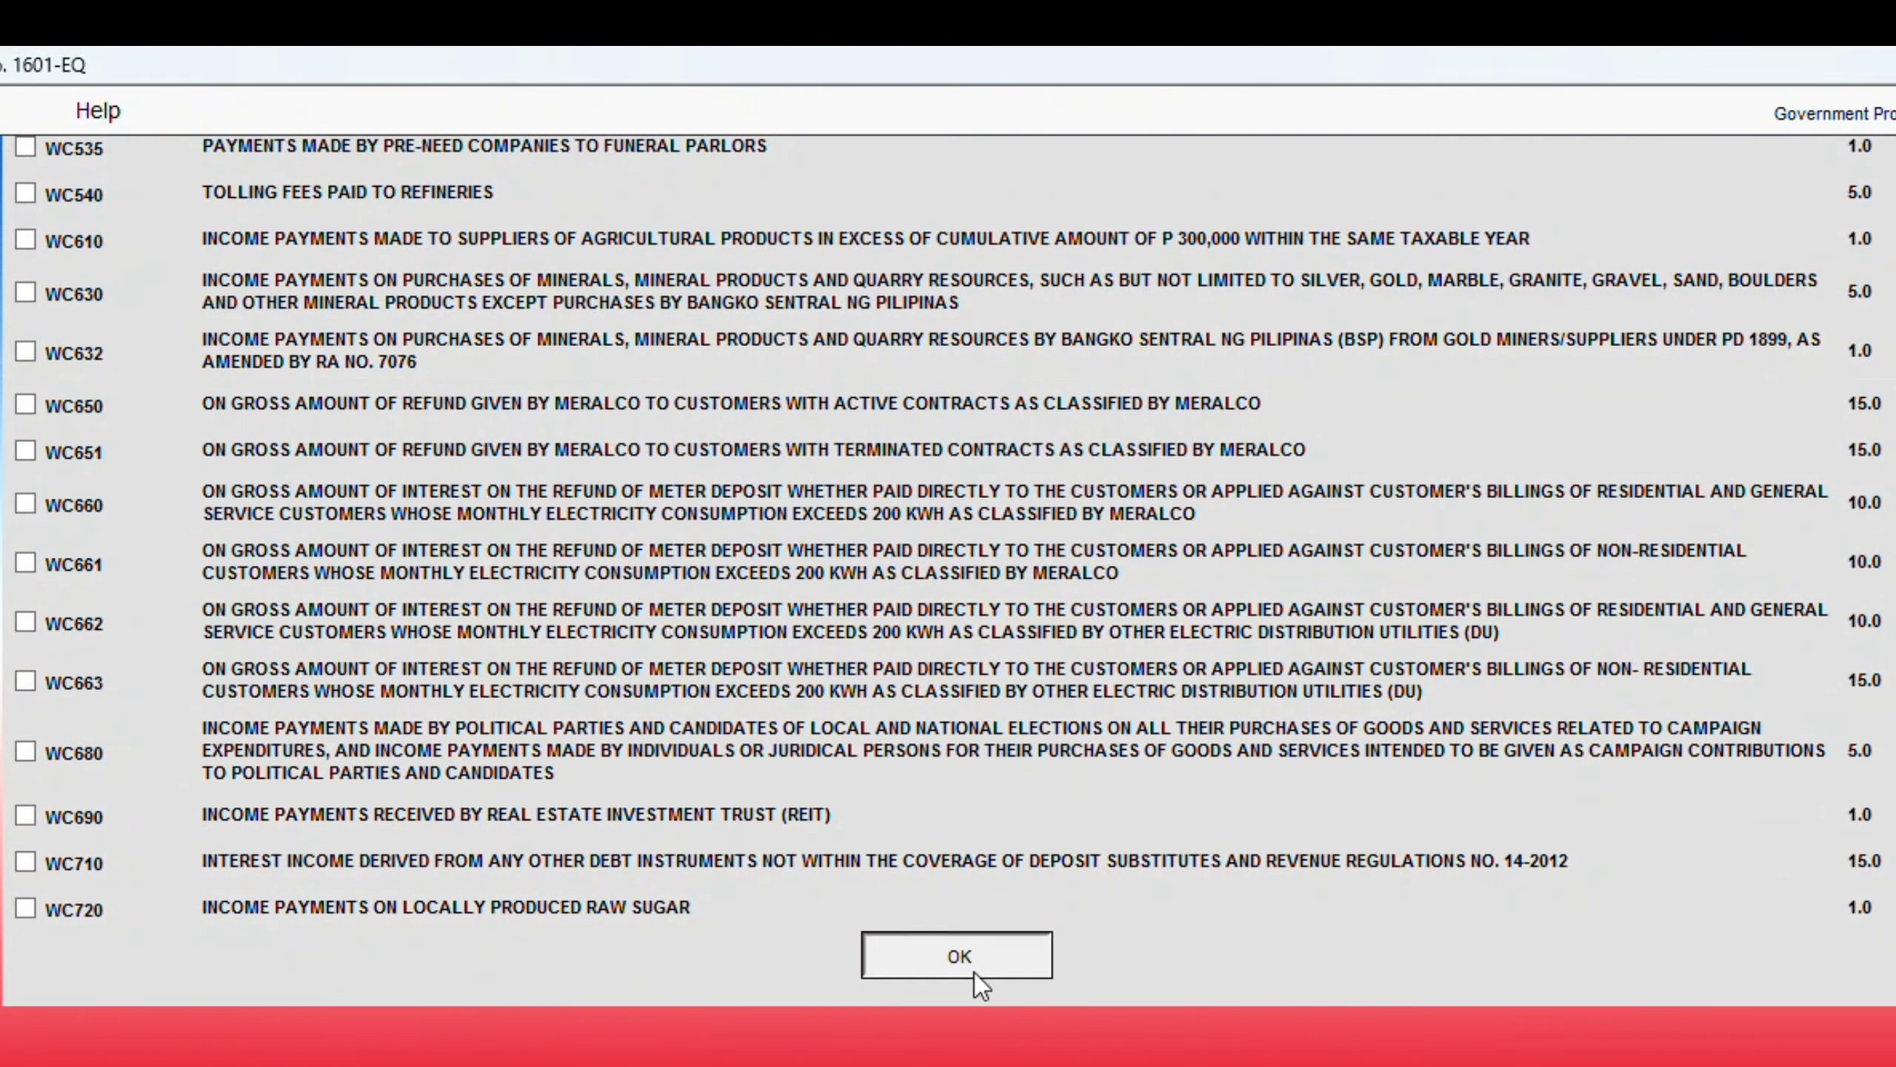
{"action": "left_click", "coordinate": [975, 973]}
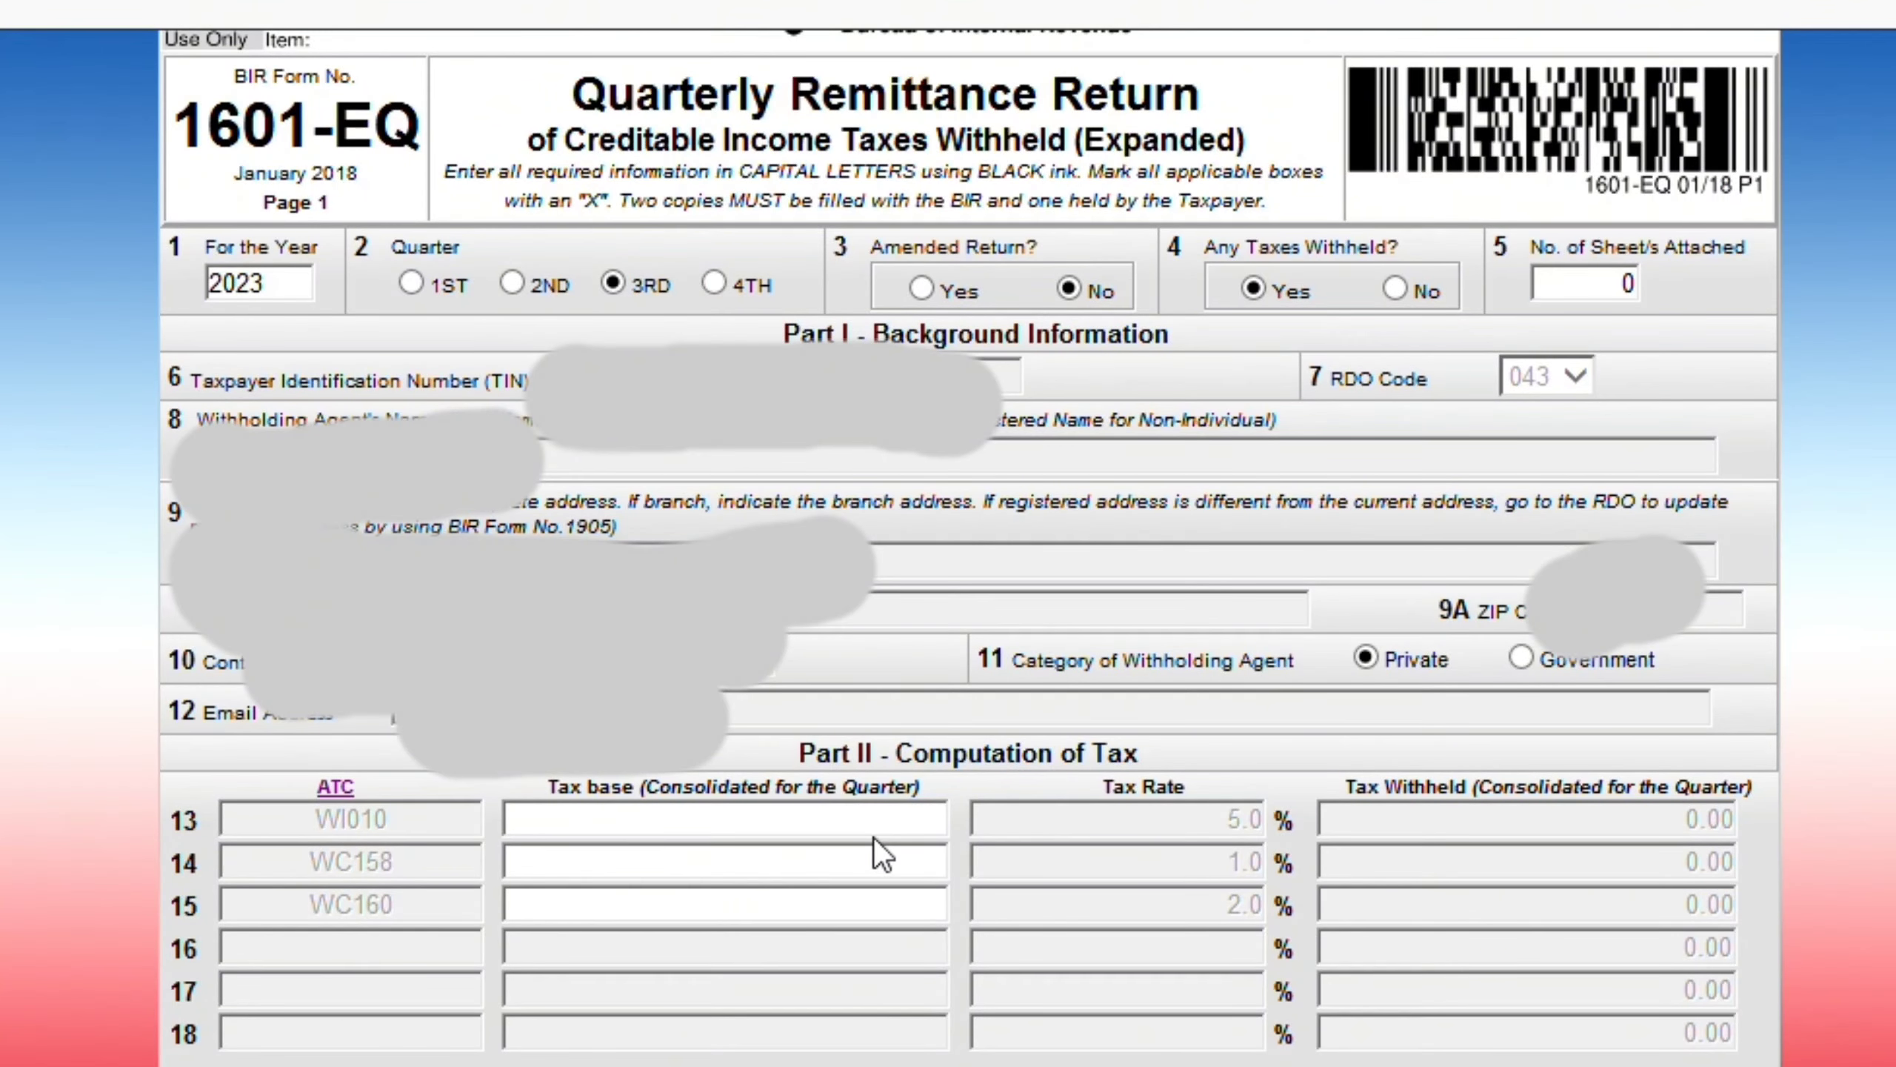
- Activate the WI010 tax base field, then examine the September Professional Fee entry's ATC, V/NV mark, gross and net amounts in the Excel POV sheet
{"action": "left_click", "coordinate": [756, 821]}
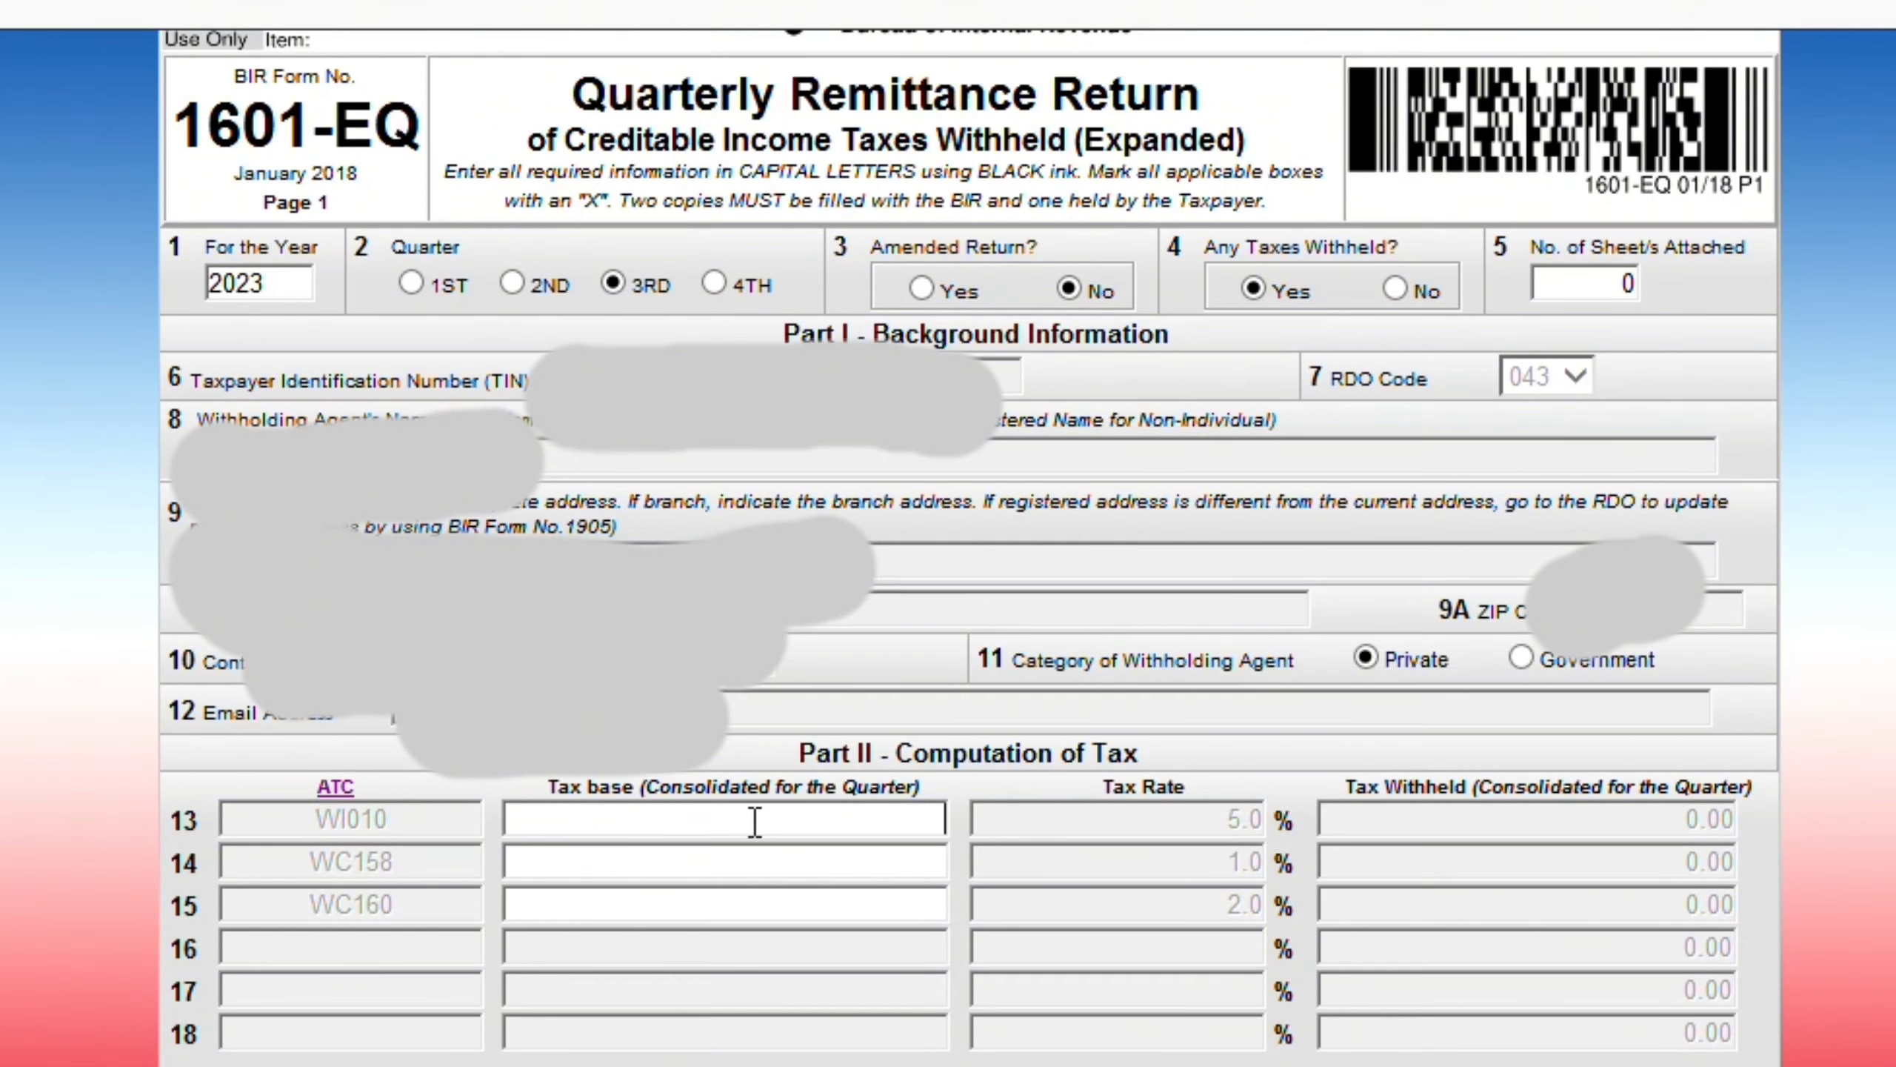
{"action": "left_click", "coordinate": [829, 861]}
{"action": "left_click", "coordinate": [829, 911]}
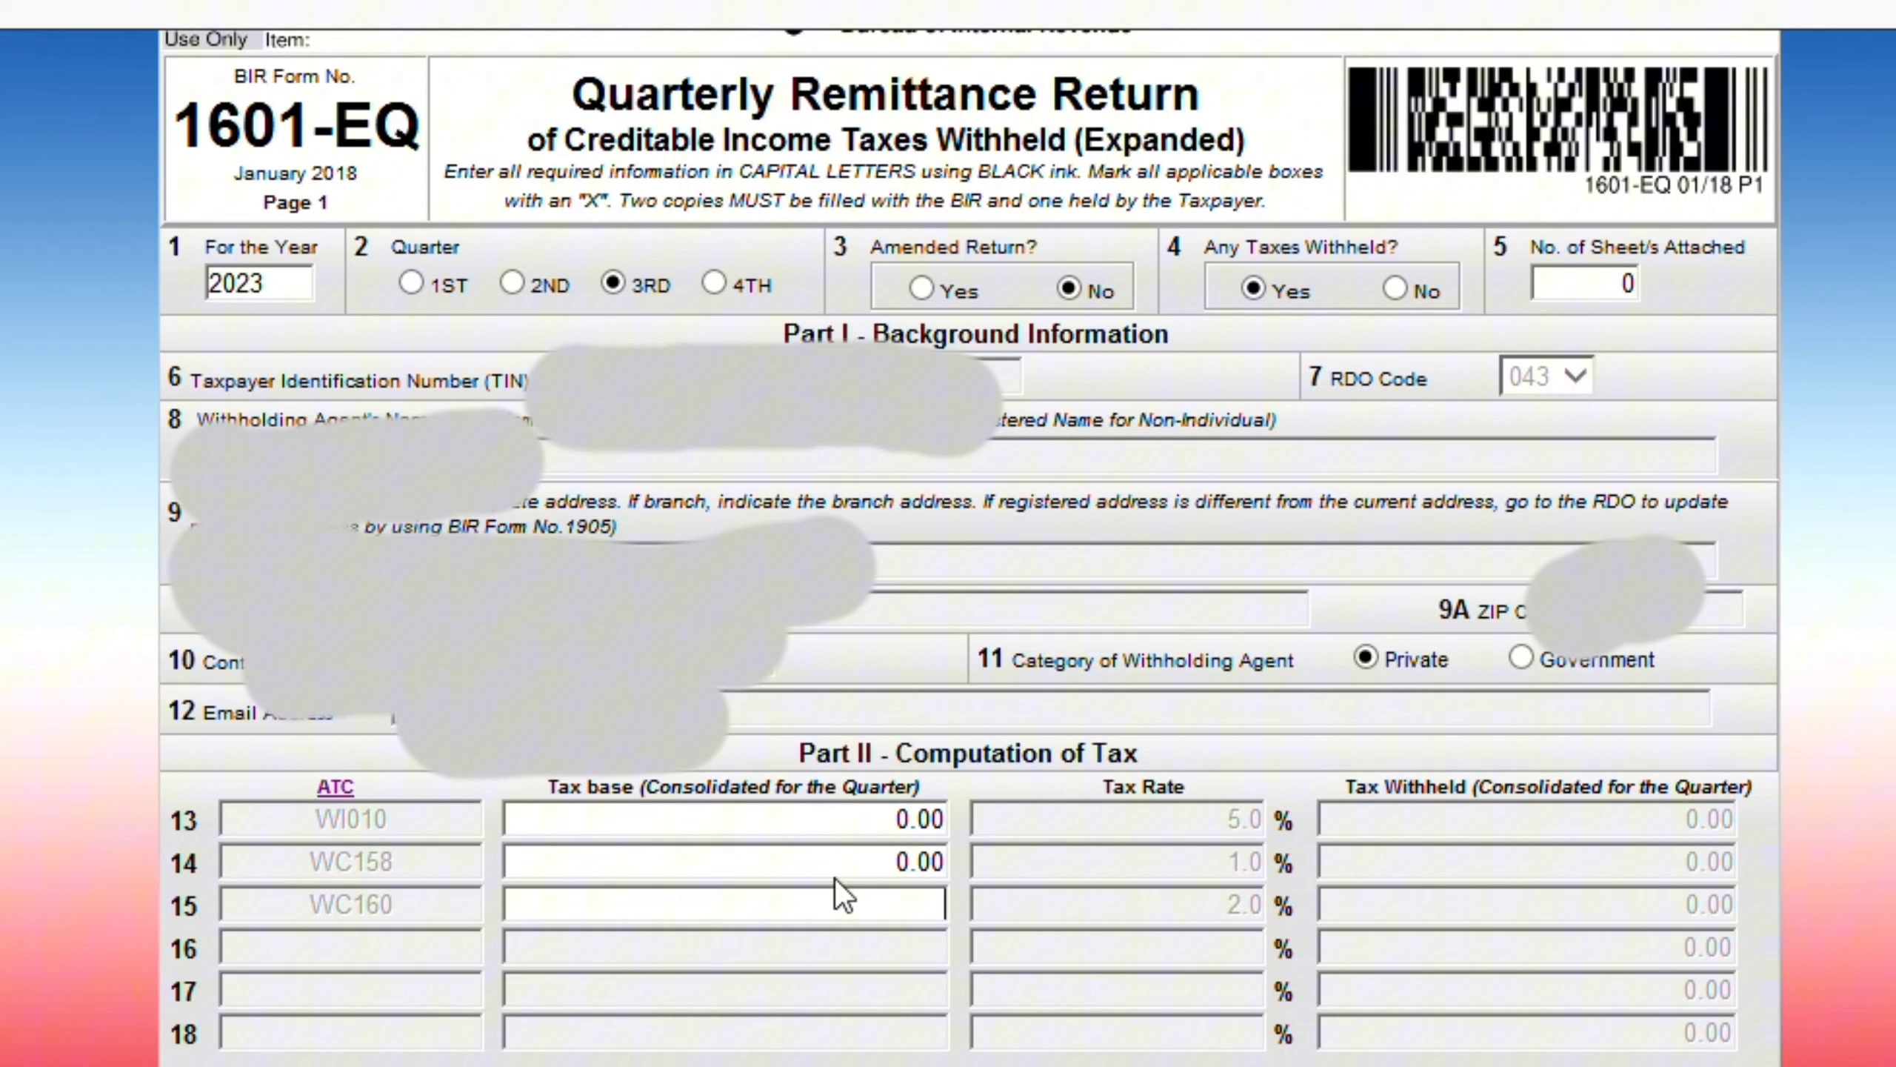
{"action": "left_click", "coordinate": [850, 821]}
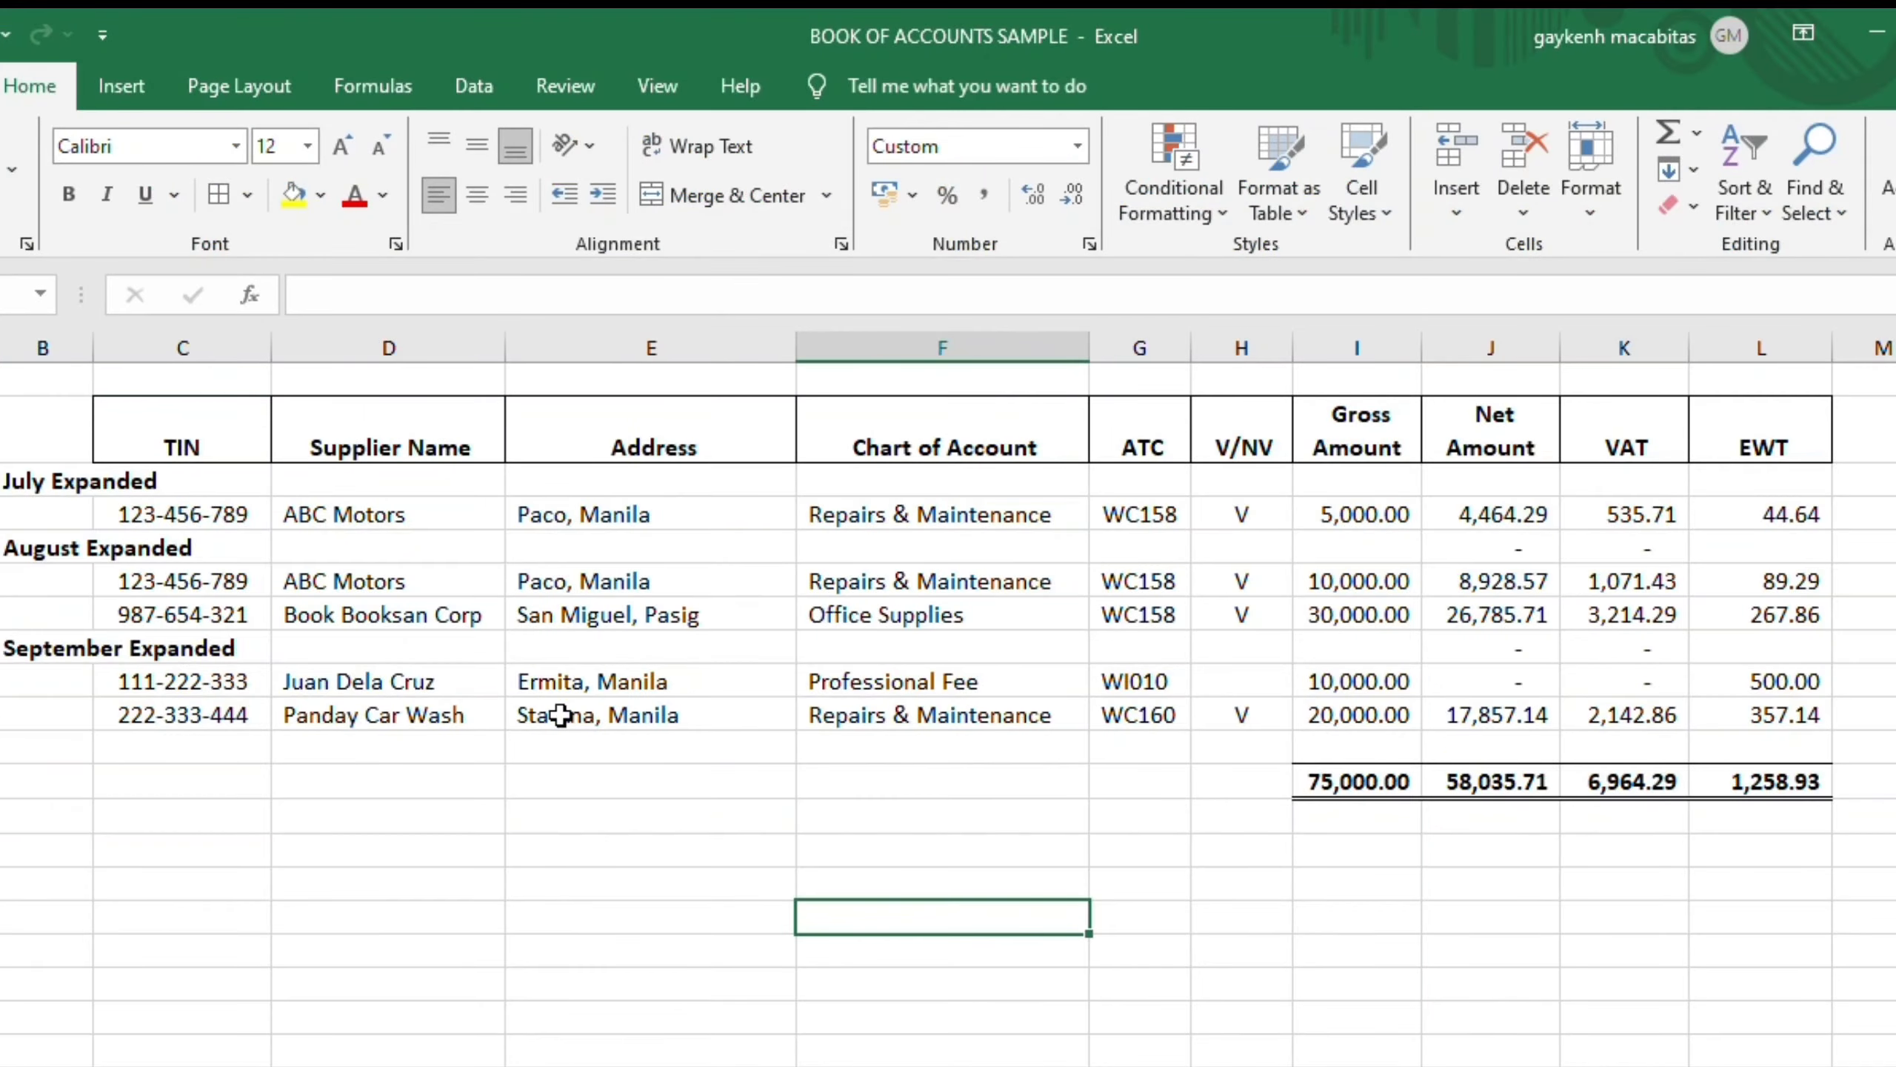
{"action": "left_click", "coordinate": [1139, 687]}
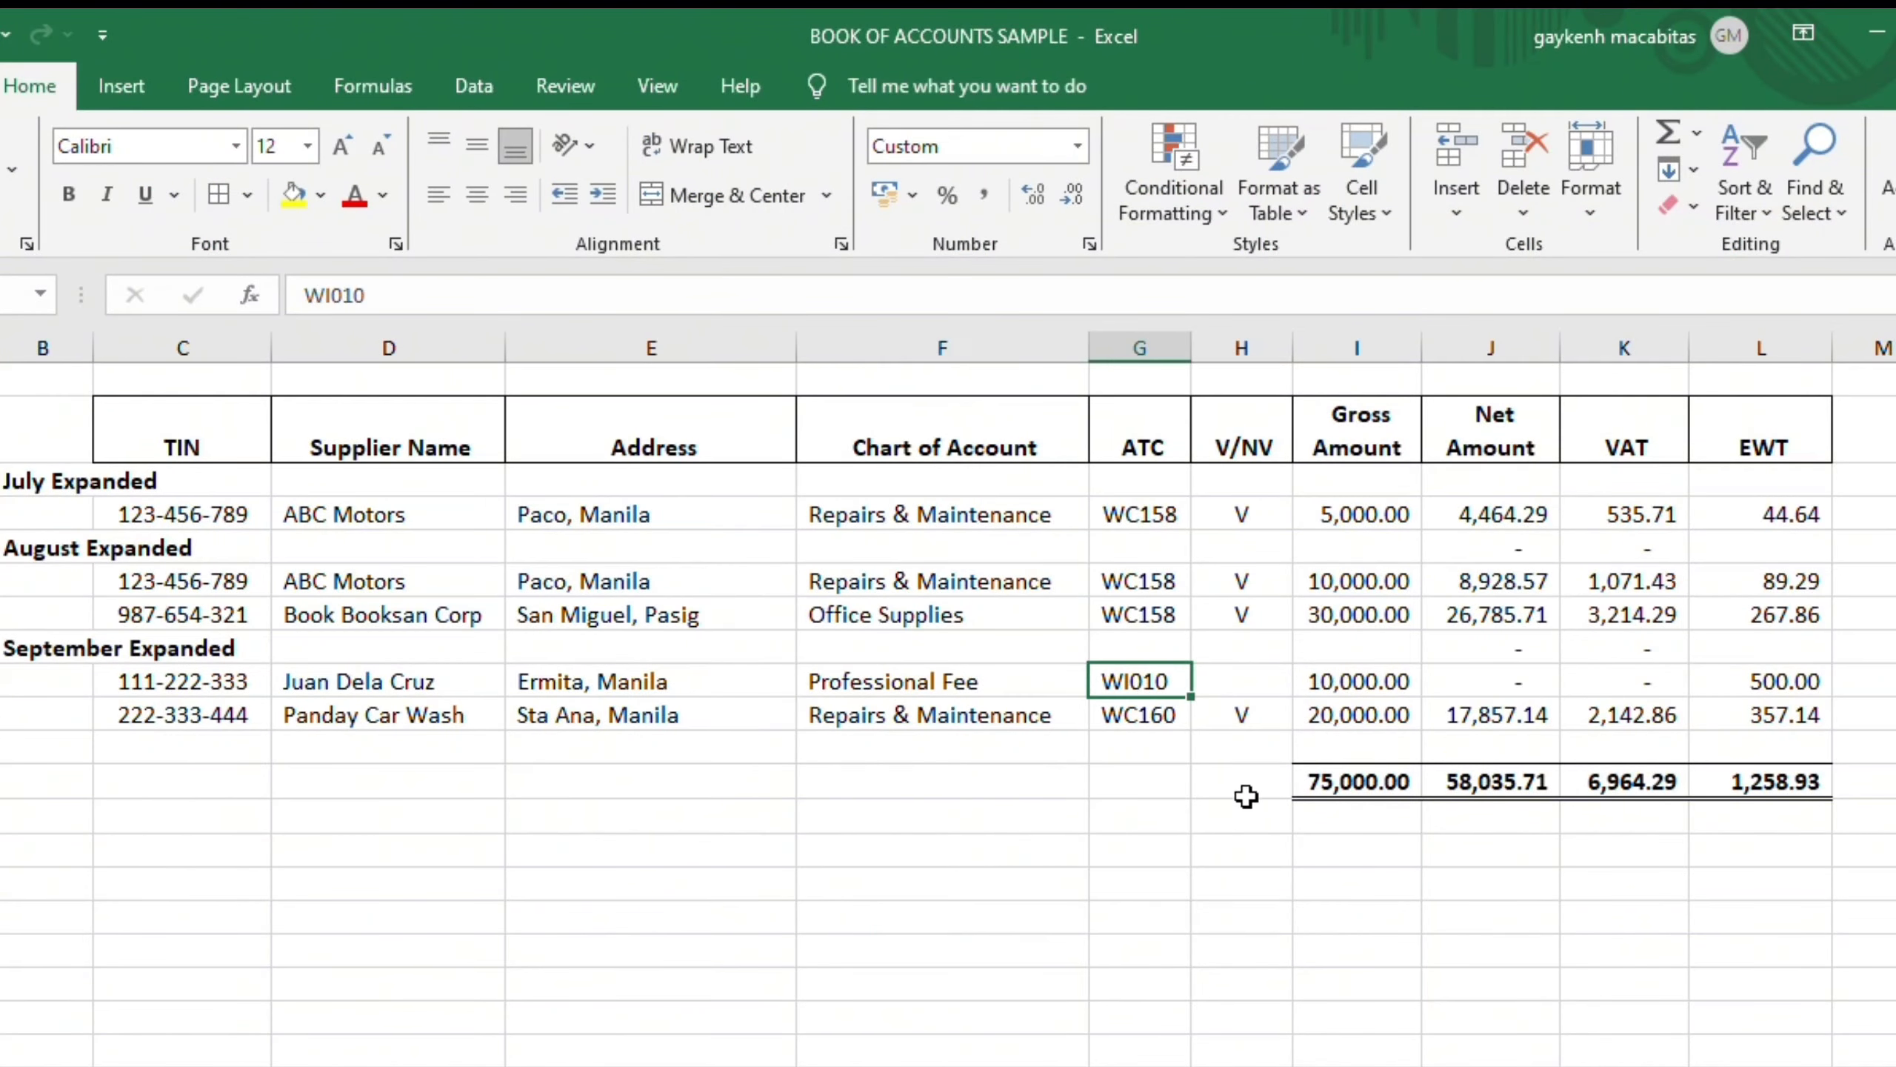
{"action": "key", "text": "Left"}
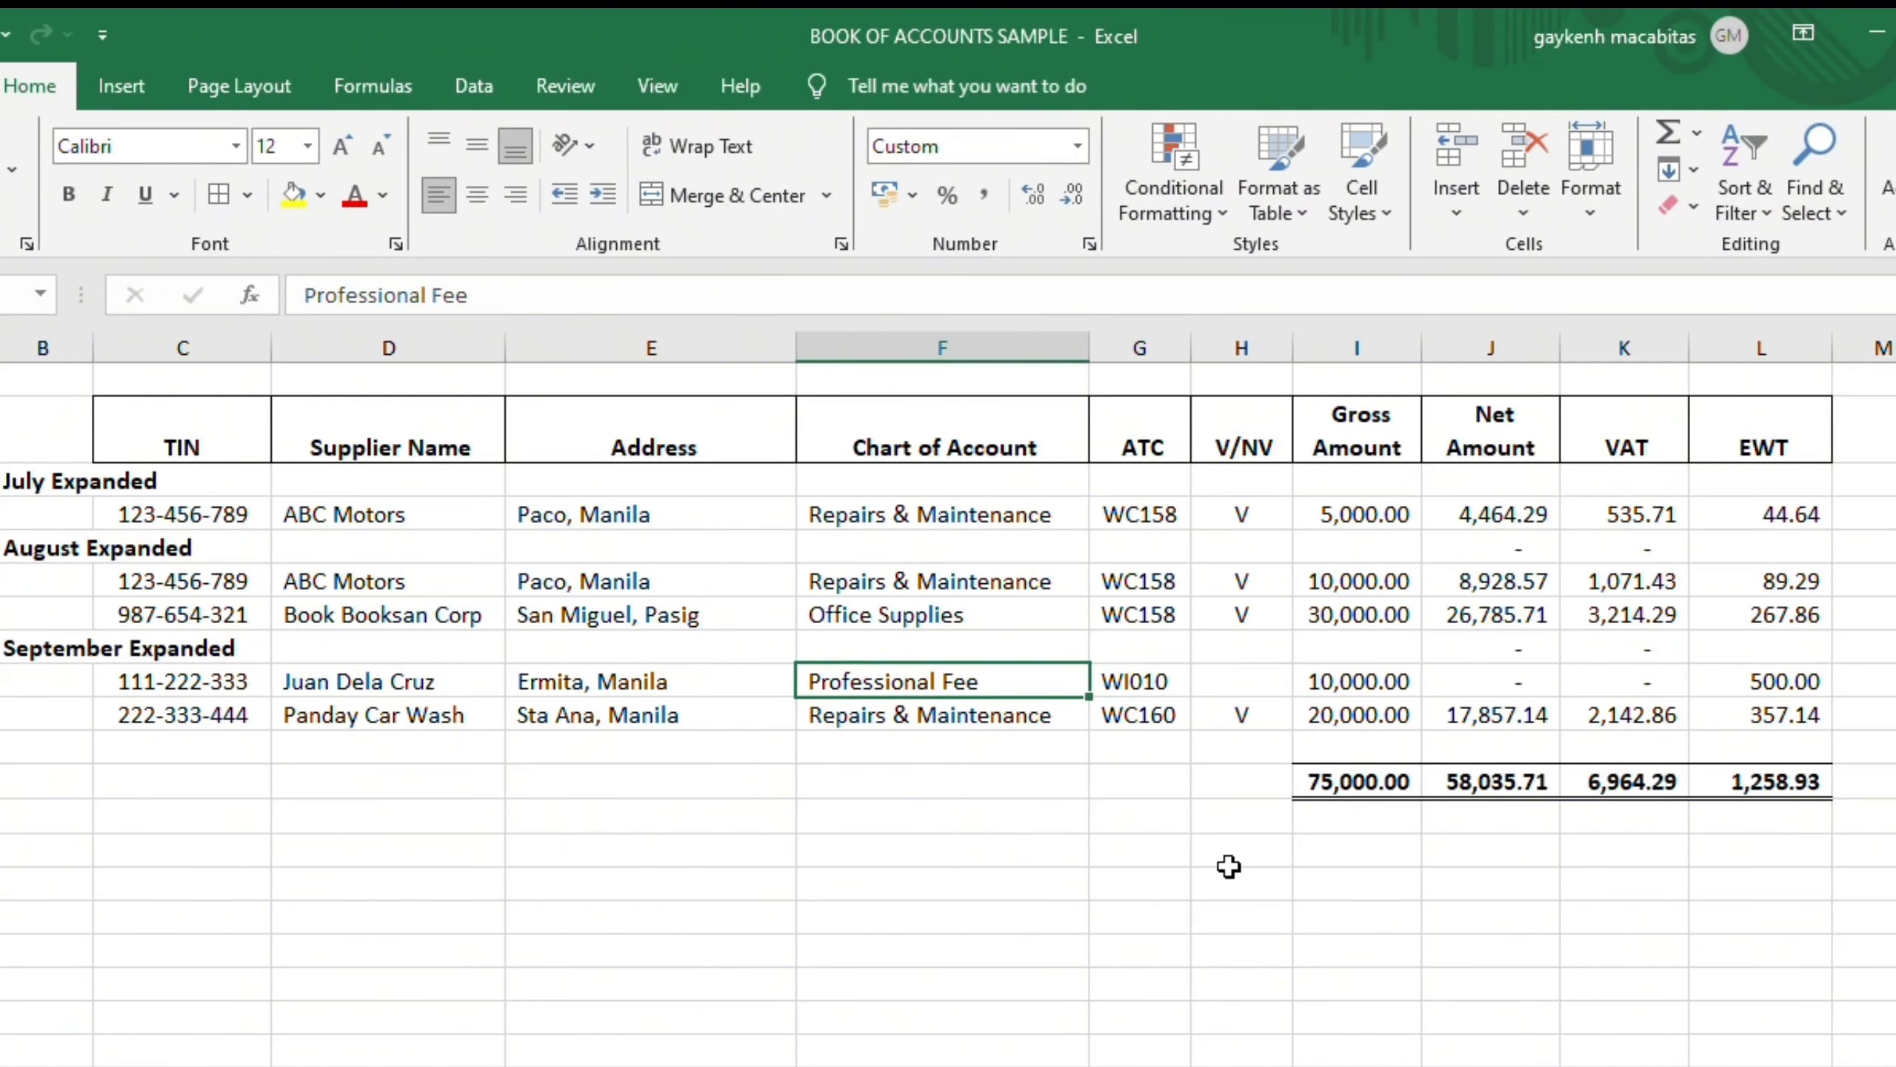
{"action": "key", "text": "Right"}
{"action": "key", "text": "Left"}
{"action": "key", "text": "Left"}
{"action": "key", "text": "Left"}
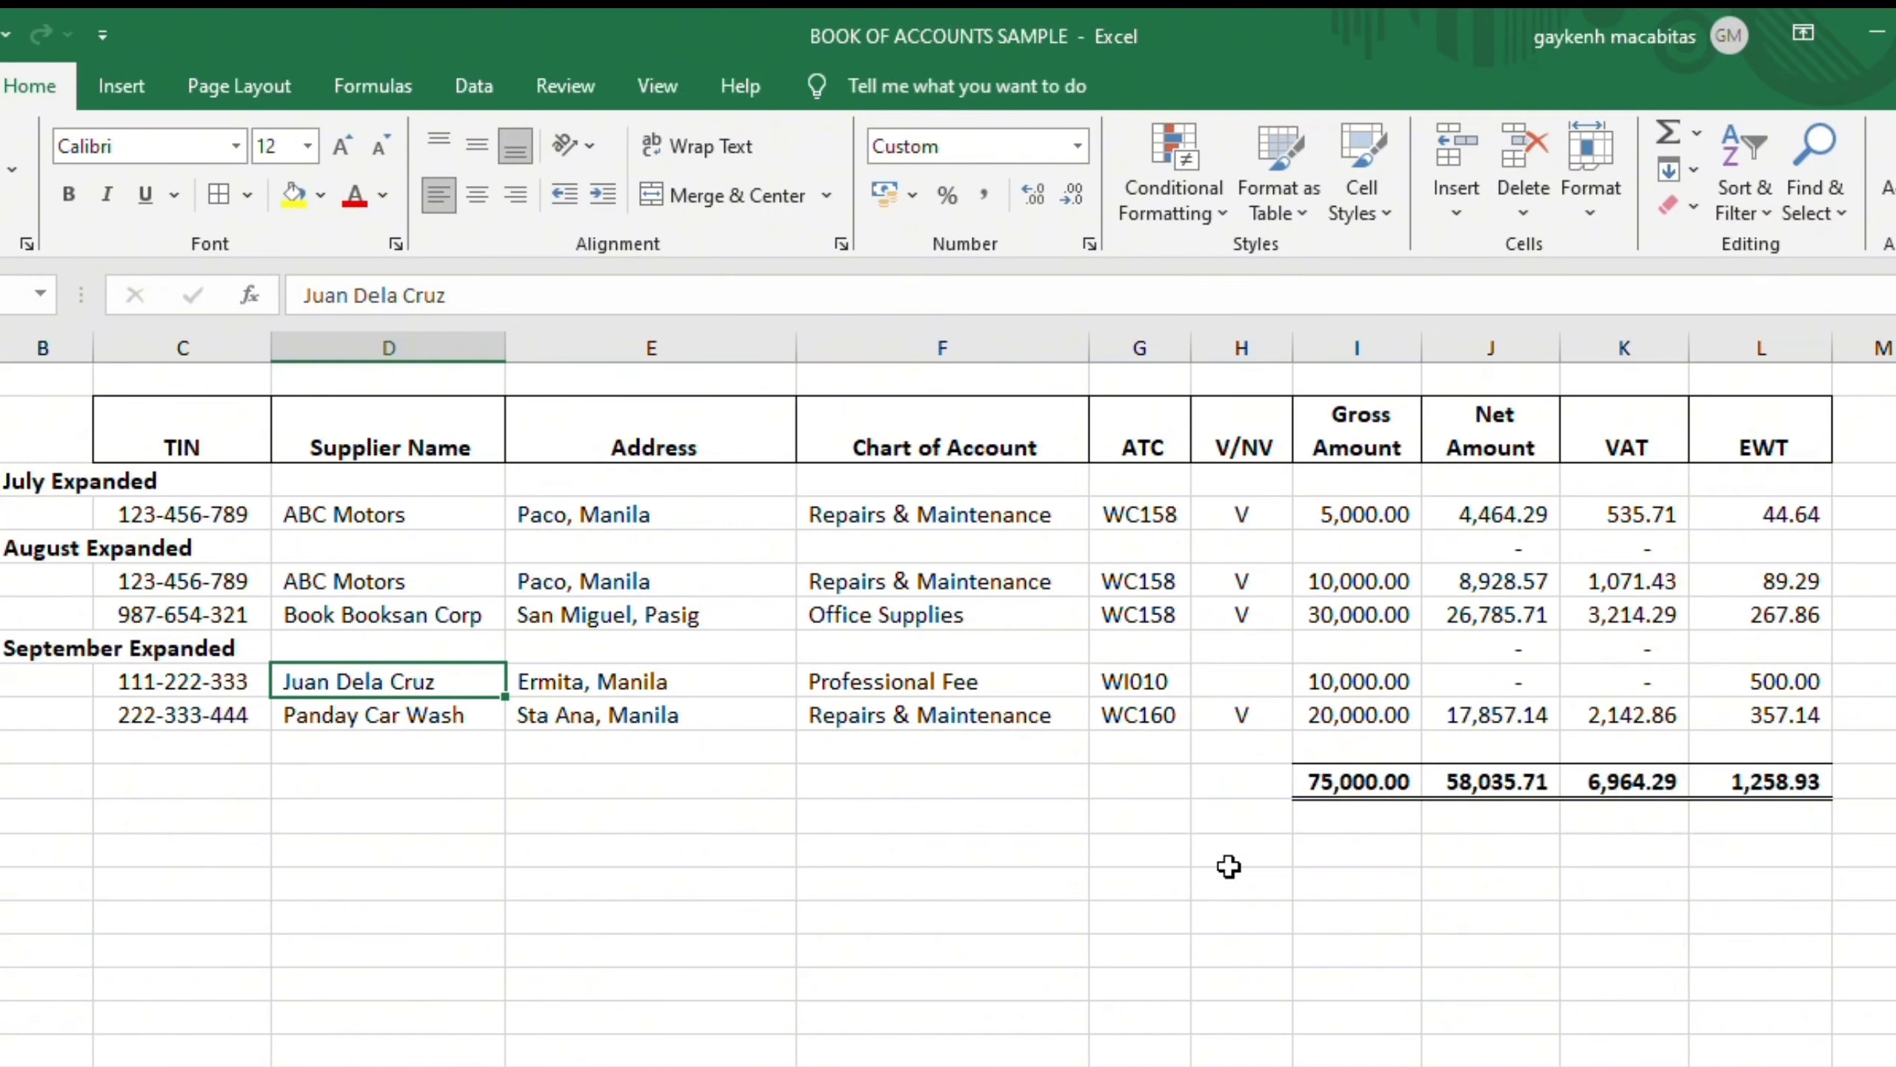
{"action": "key", "text": "Right"}
{"action": "key", "text": "Right"}
{"action": "key", "text": "Right"}
{"action": "key", "text": "Right"}
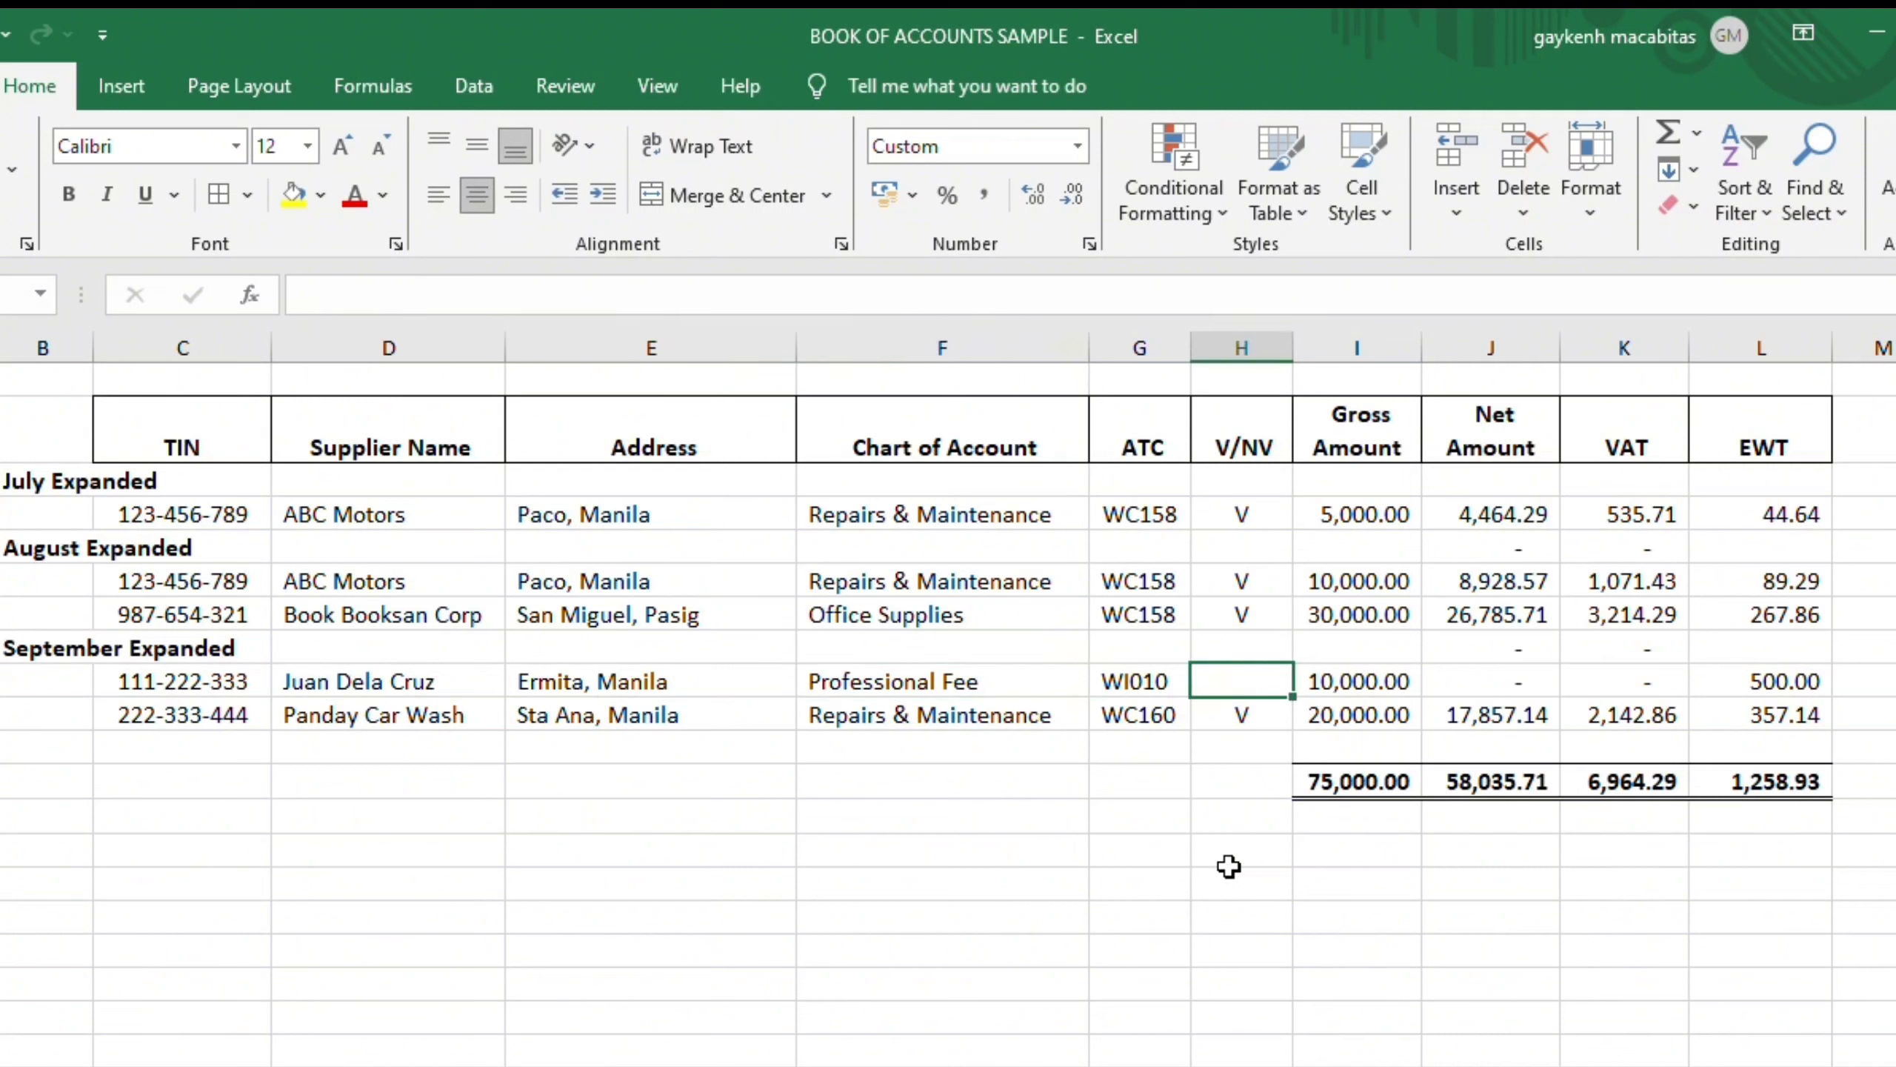
{"action": "key", "text": "Right"}
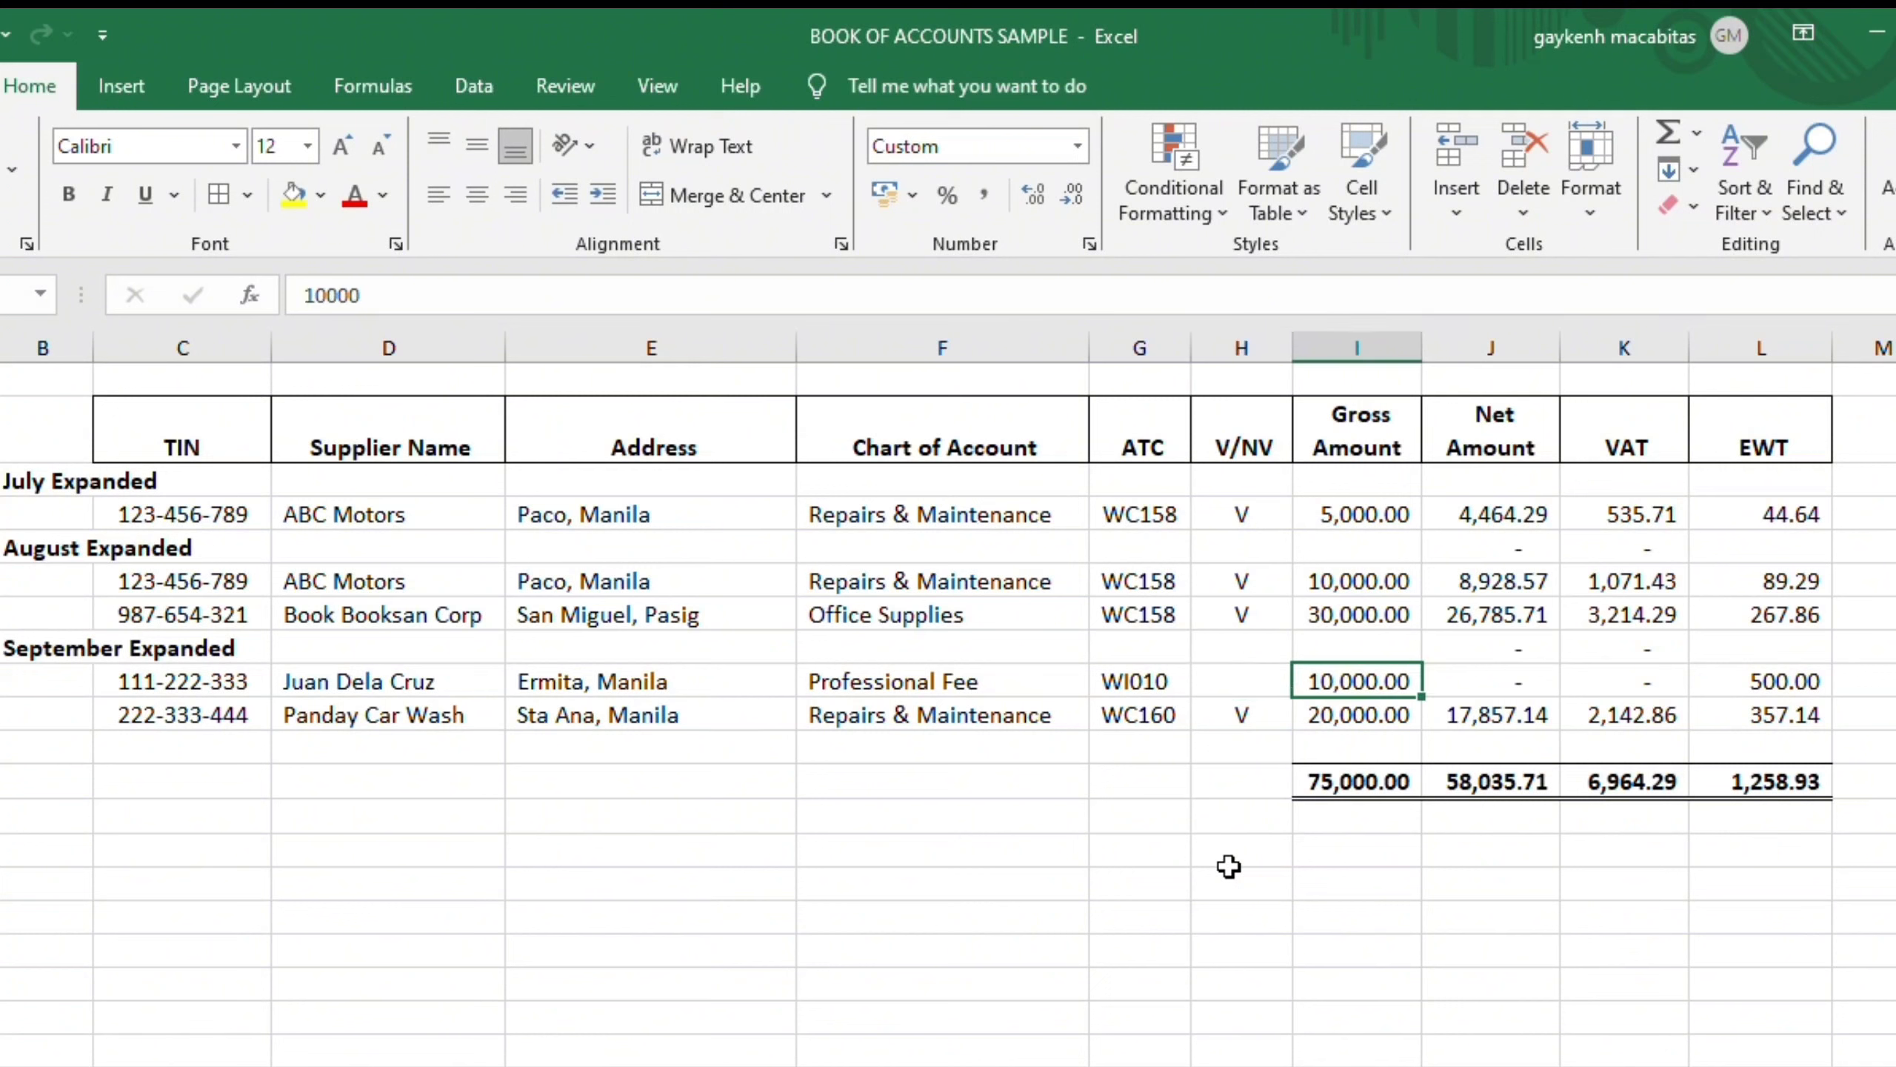
{"action": "key", "text": "Right"}
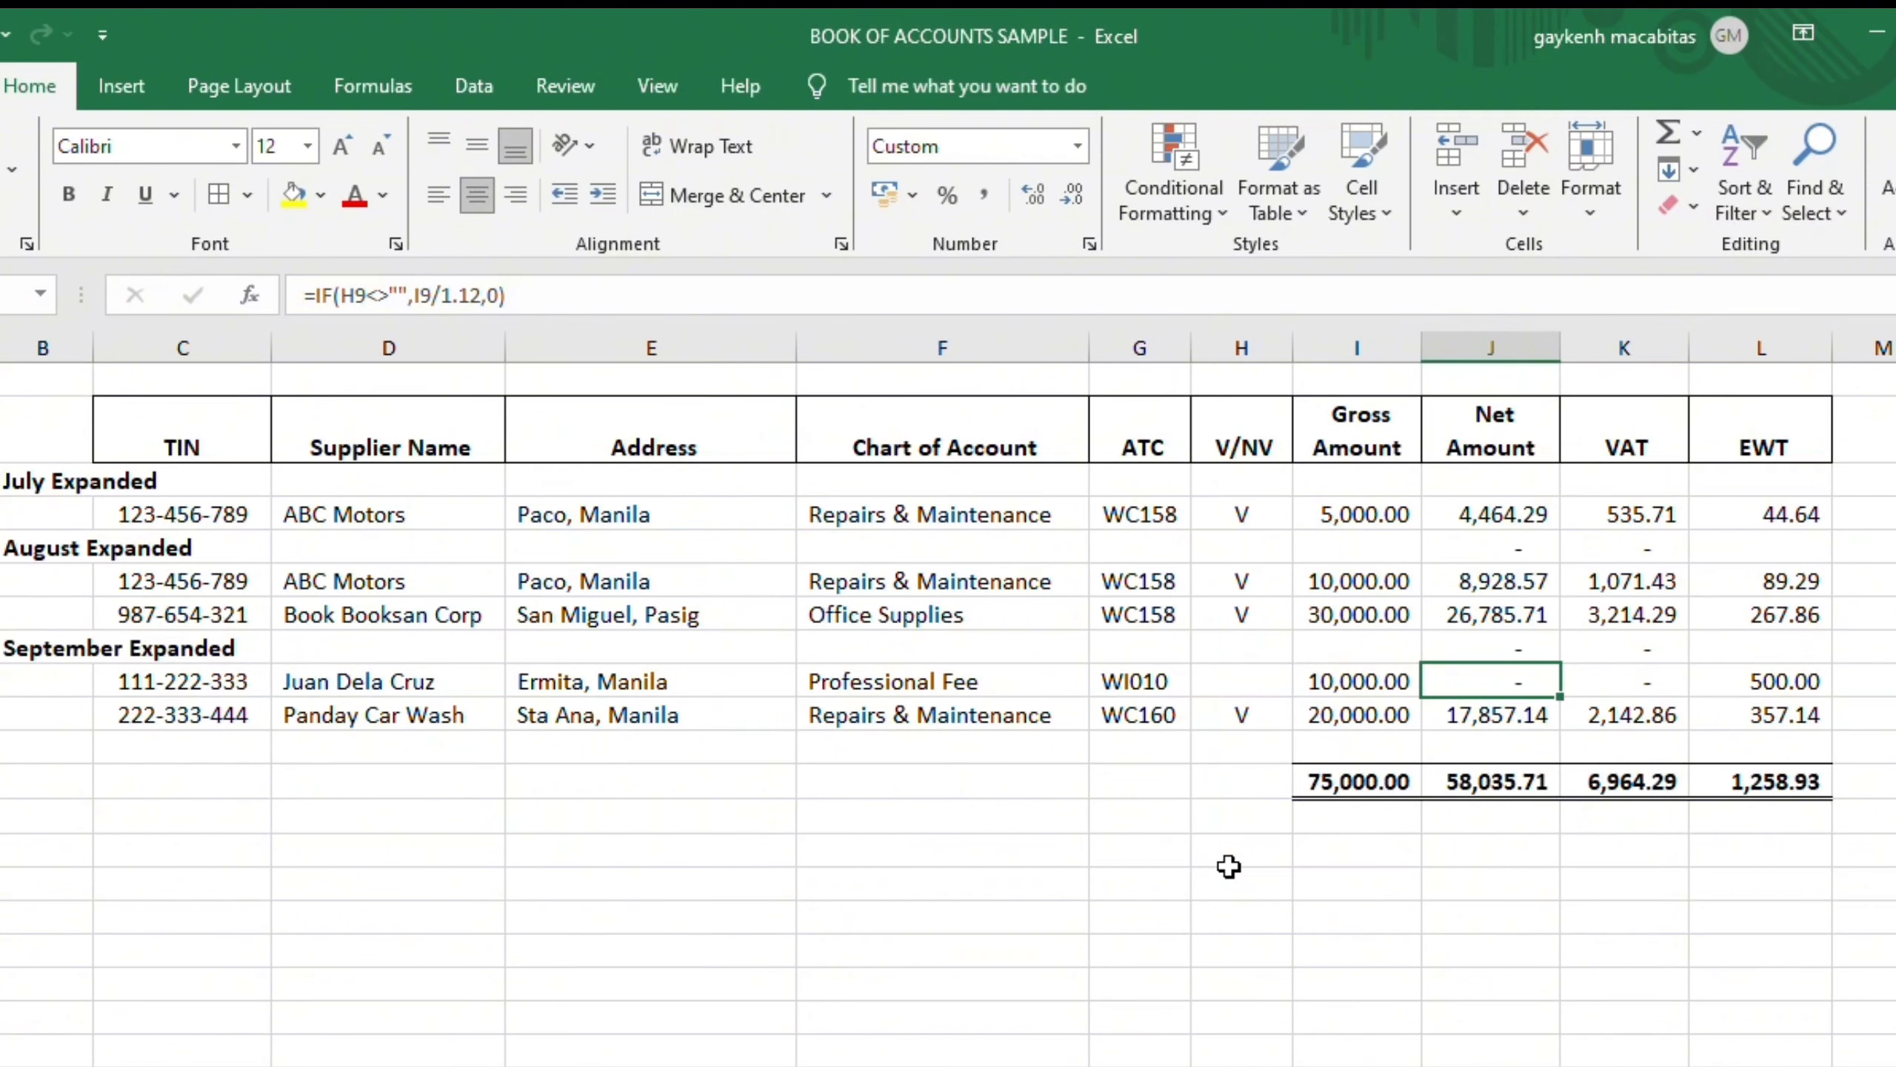
{"action": "key", "text": "Left"}
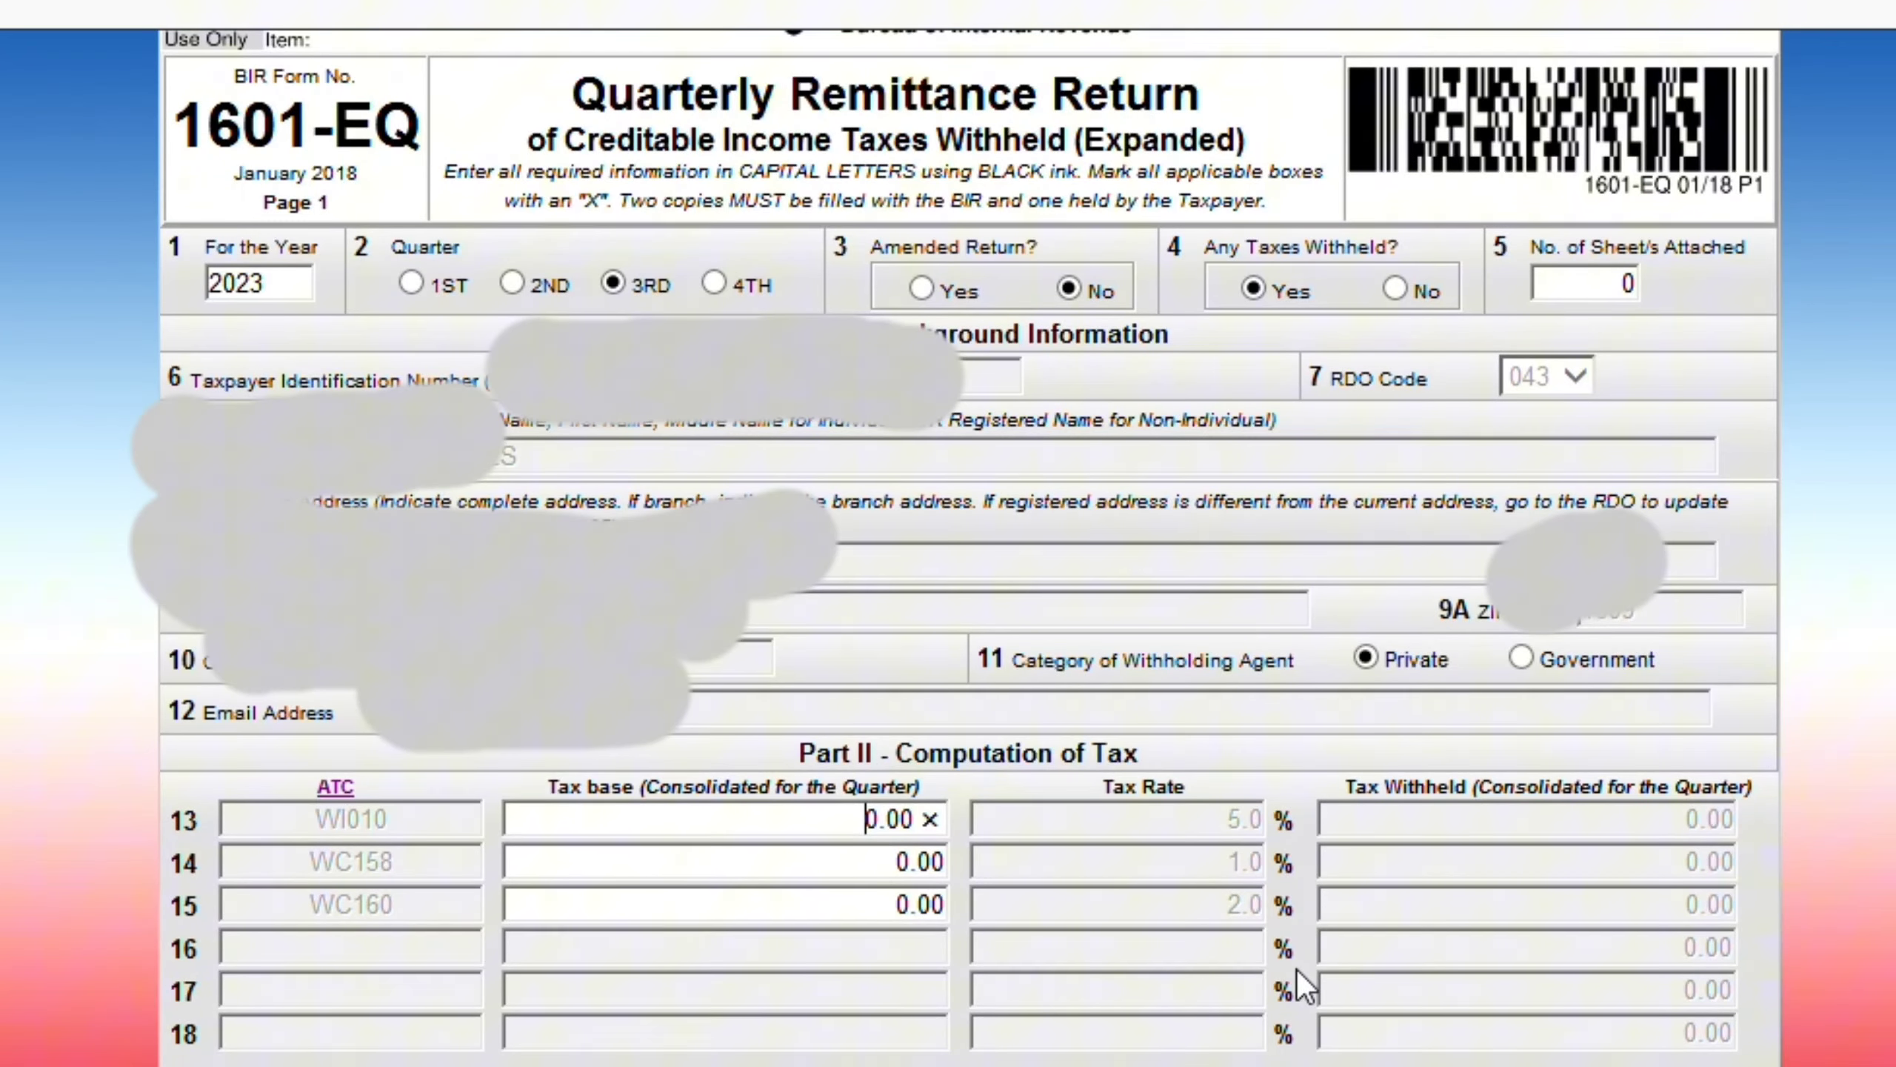
- In eBIRForms, enter 10,000.00 as the WI010 tax base in item 13, then compare the tax withheld with the Professional Fee's EWT in Excel
{"action": "type", "text": "10,0000"}
{"action": "key", "text": "Tab"}
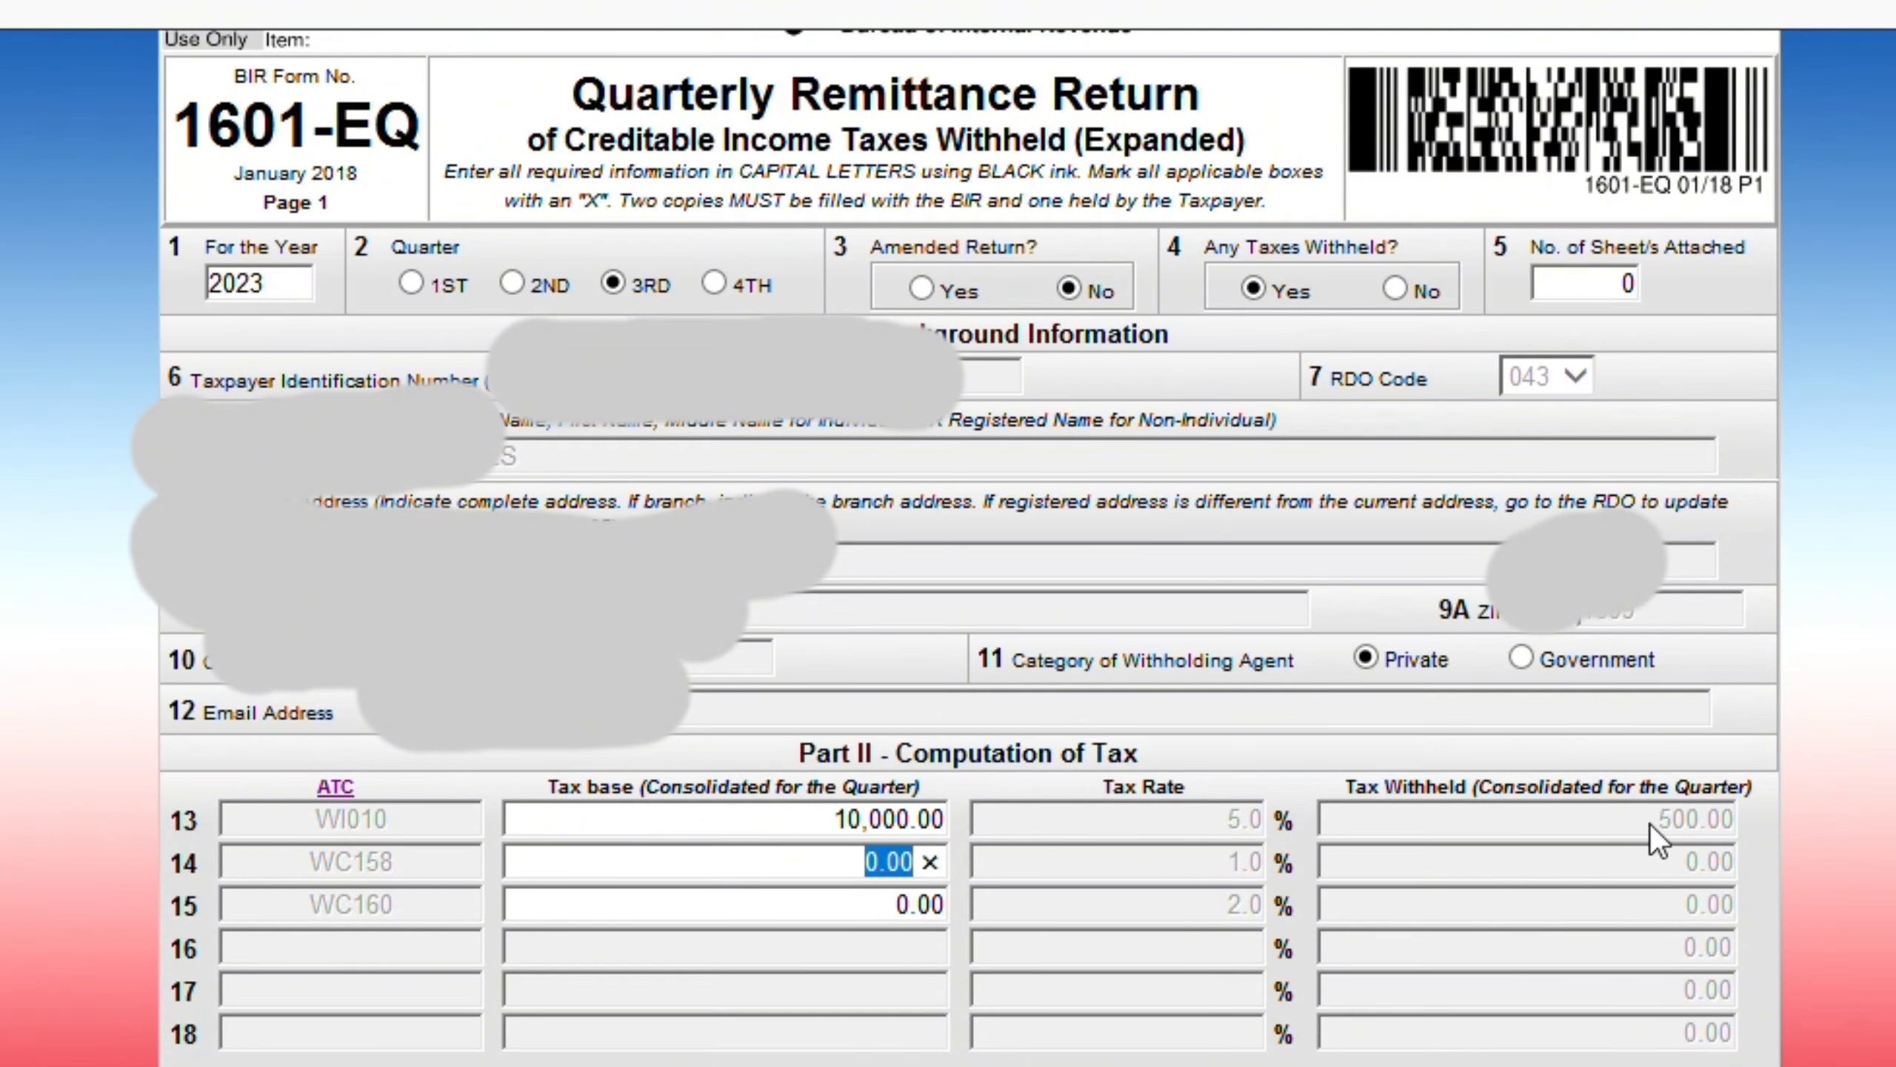
{"action": "left_click", "coordinate": [1752, 851]}
{"action": "key", "text": "alt+Tab"}
{"action": "left_click", "coordinate": [1779, 656]}
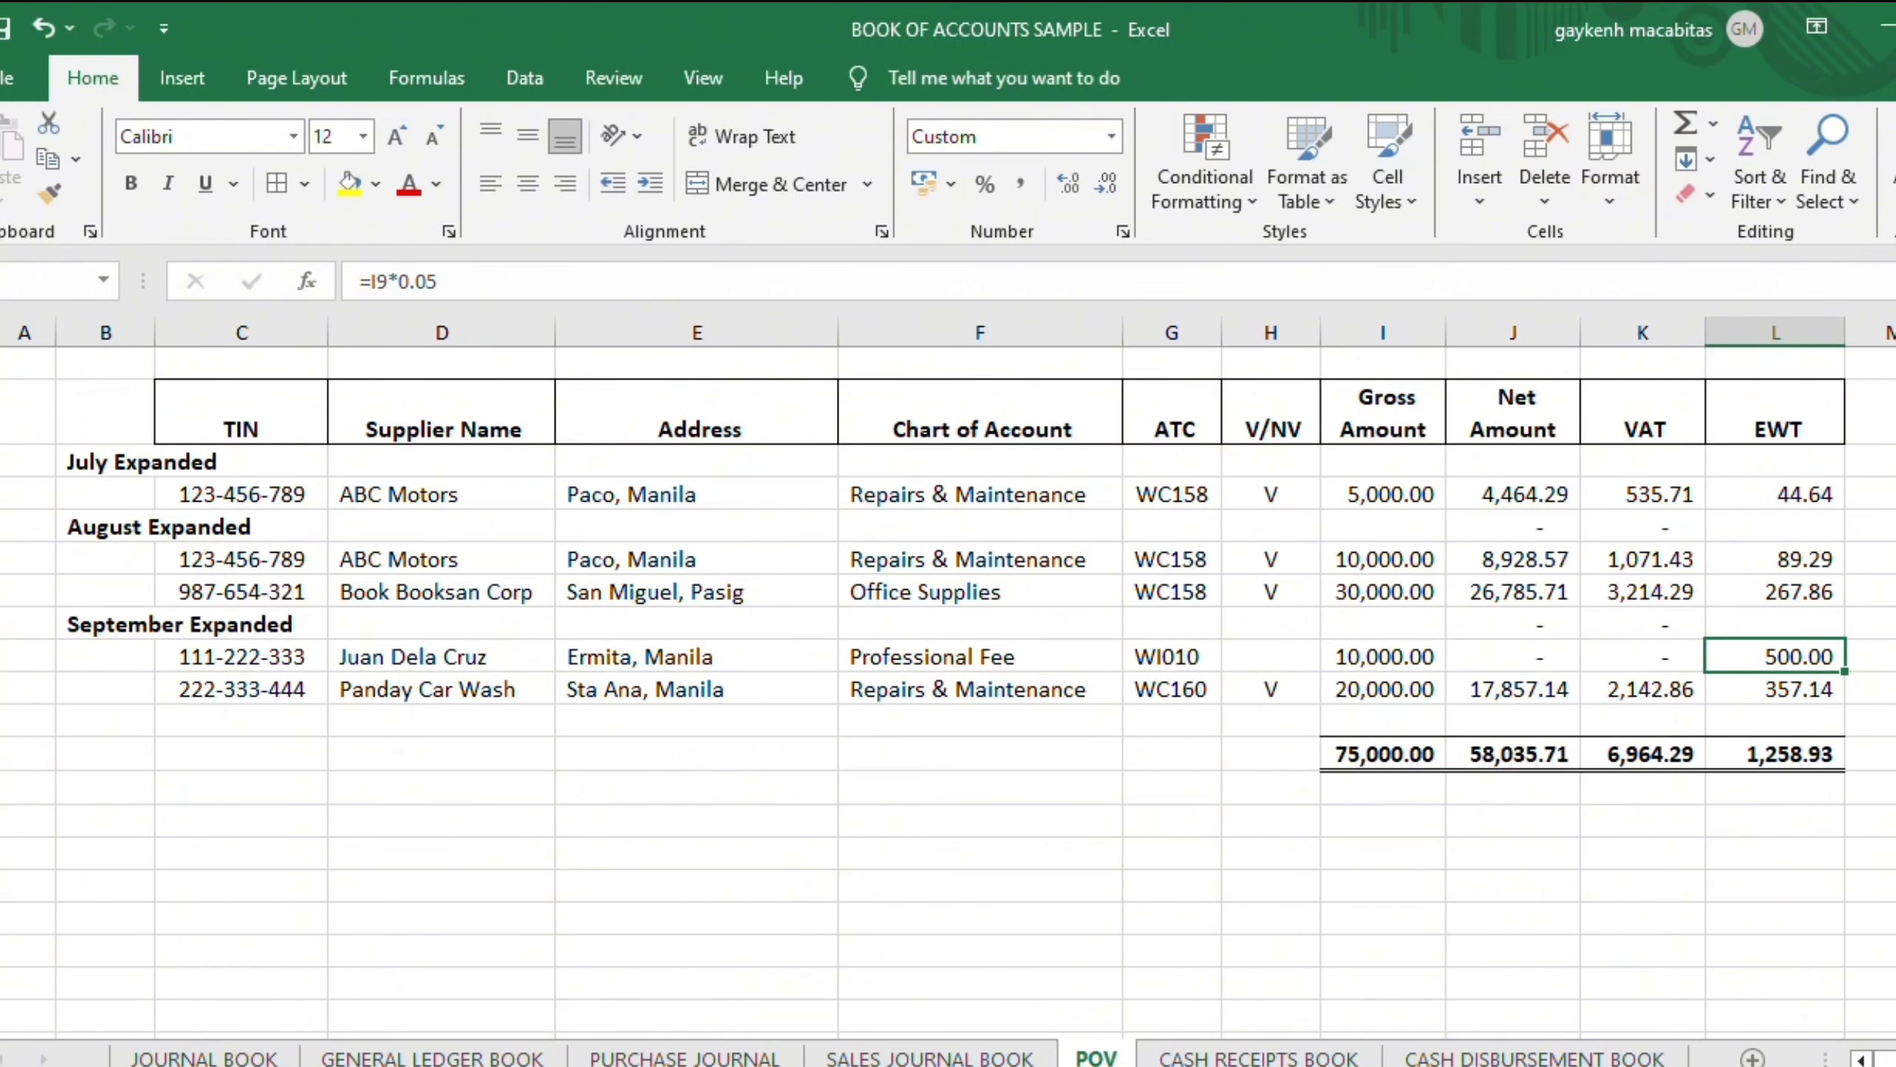
- In the POV sheet, find the July and August WC158 entries and select their three net amounts together to read the sum
{"action": "key", "text": "Down"}
{"action": "key", "text": "Left"}
{"action": "key", "text": "Left"}
{"action": "key", "text": "Left"}
{"action": "key", "text": "Left"}
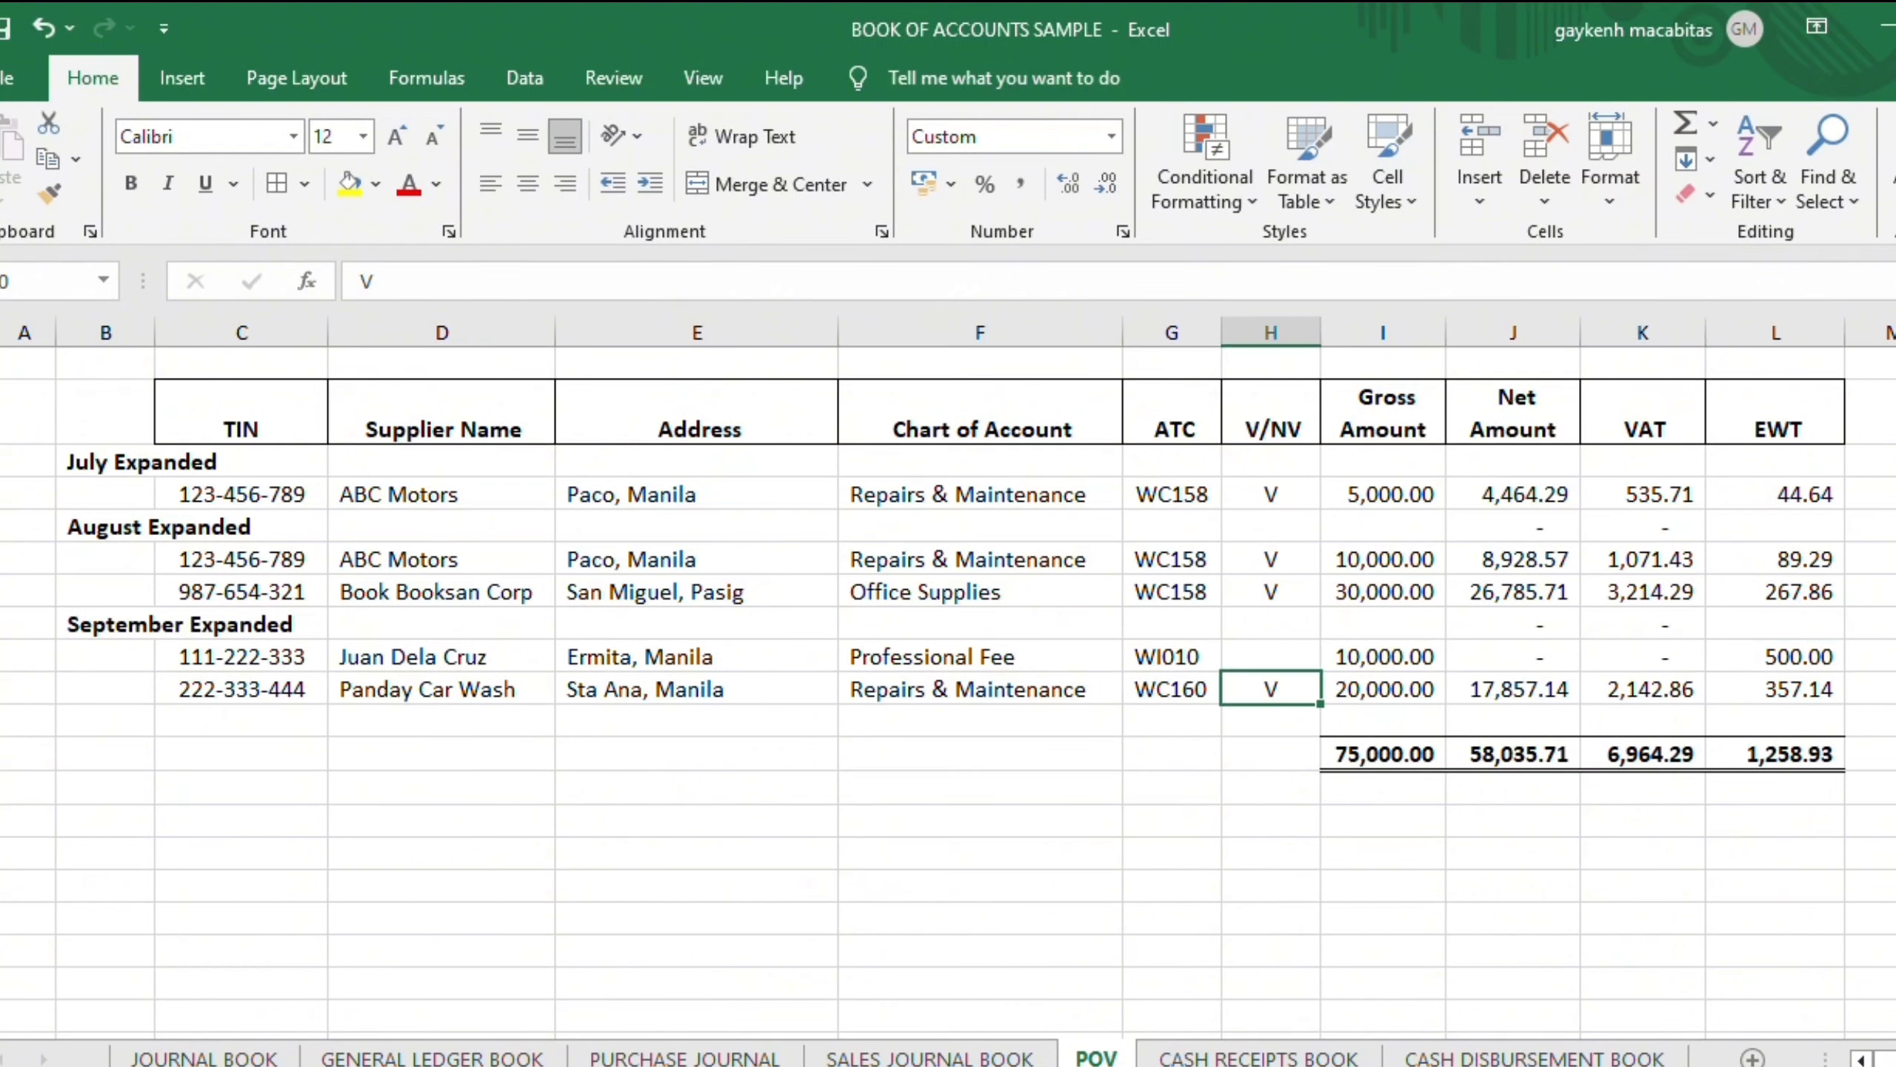
{"action": "key", "text": "Up"}
{"action": "key", "text": "Up"}
{"action": "key", "text": "Up"}
{"action": "key", "text": "Up"}
{"action": "key", "text": "Left"}
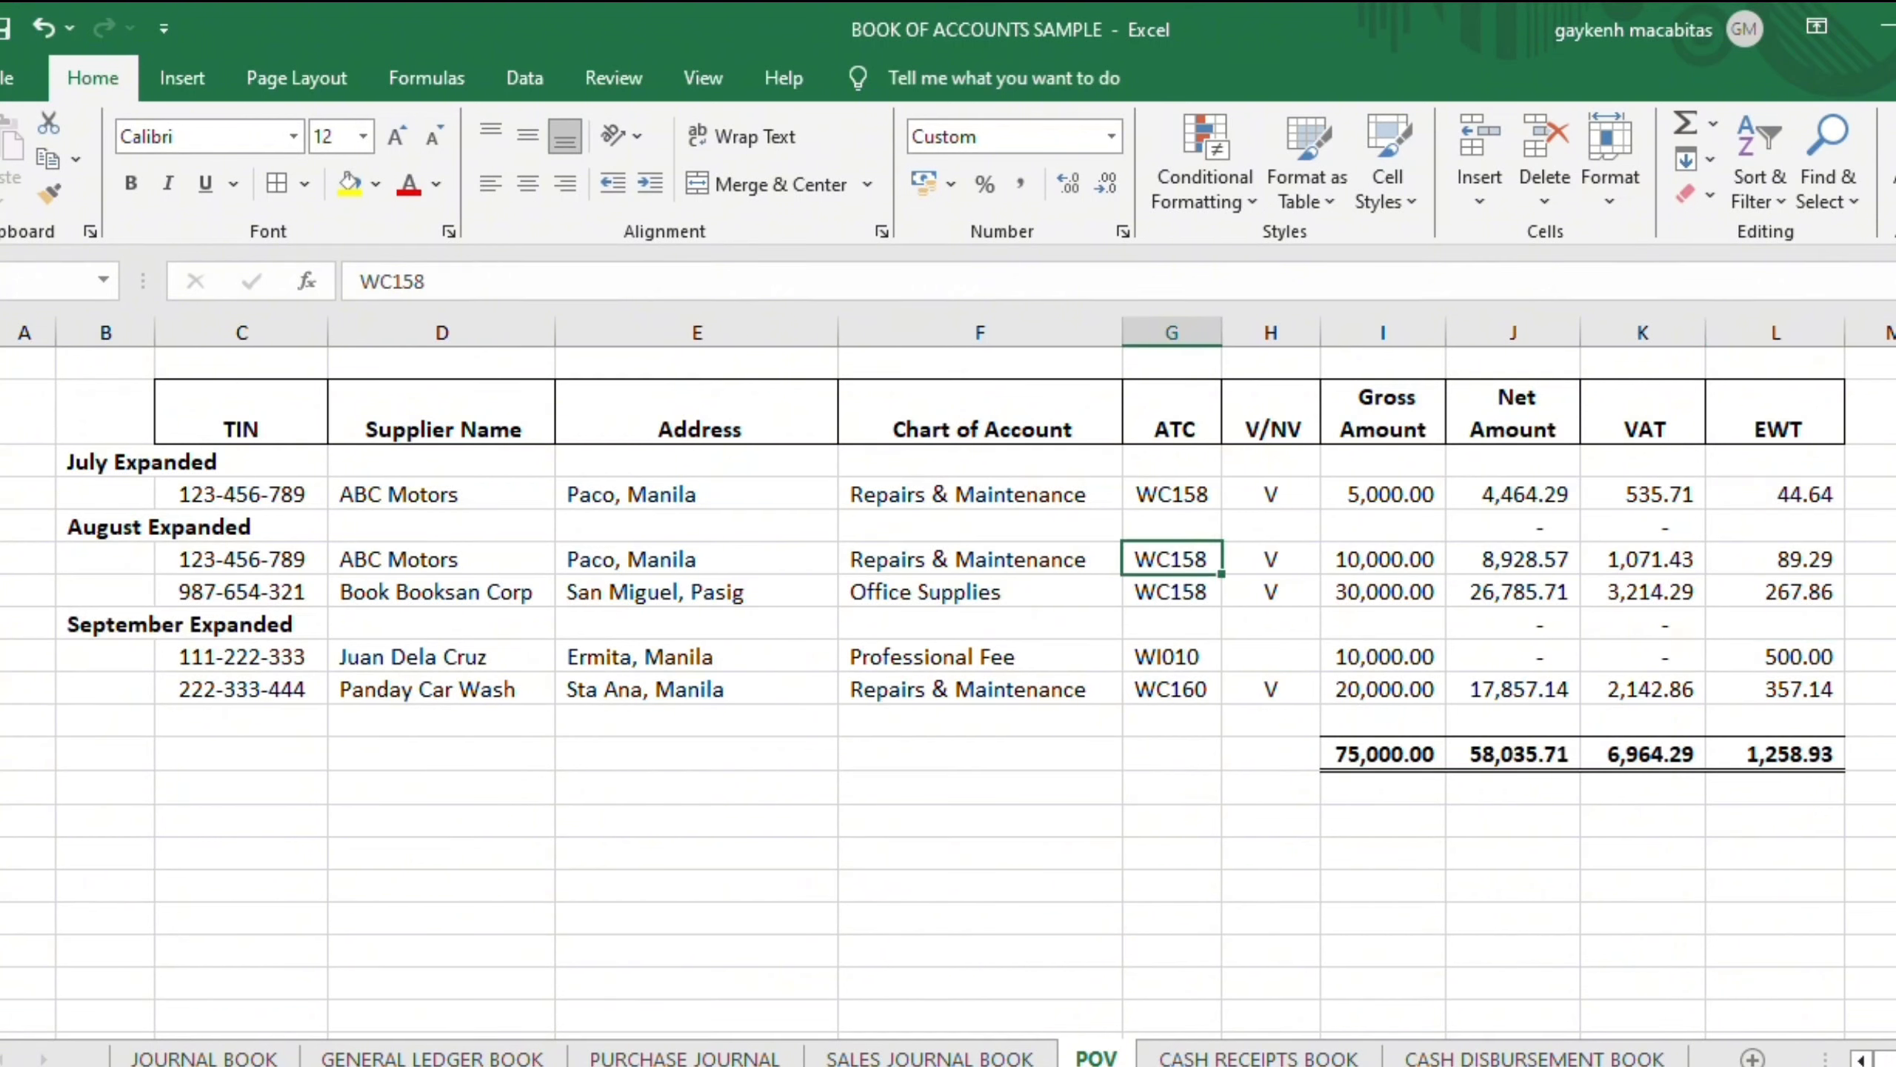
{"action": "key", "text": "Up"}
{"action": "key", "text": "Up"}
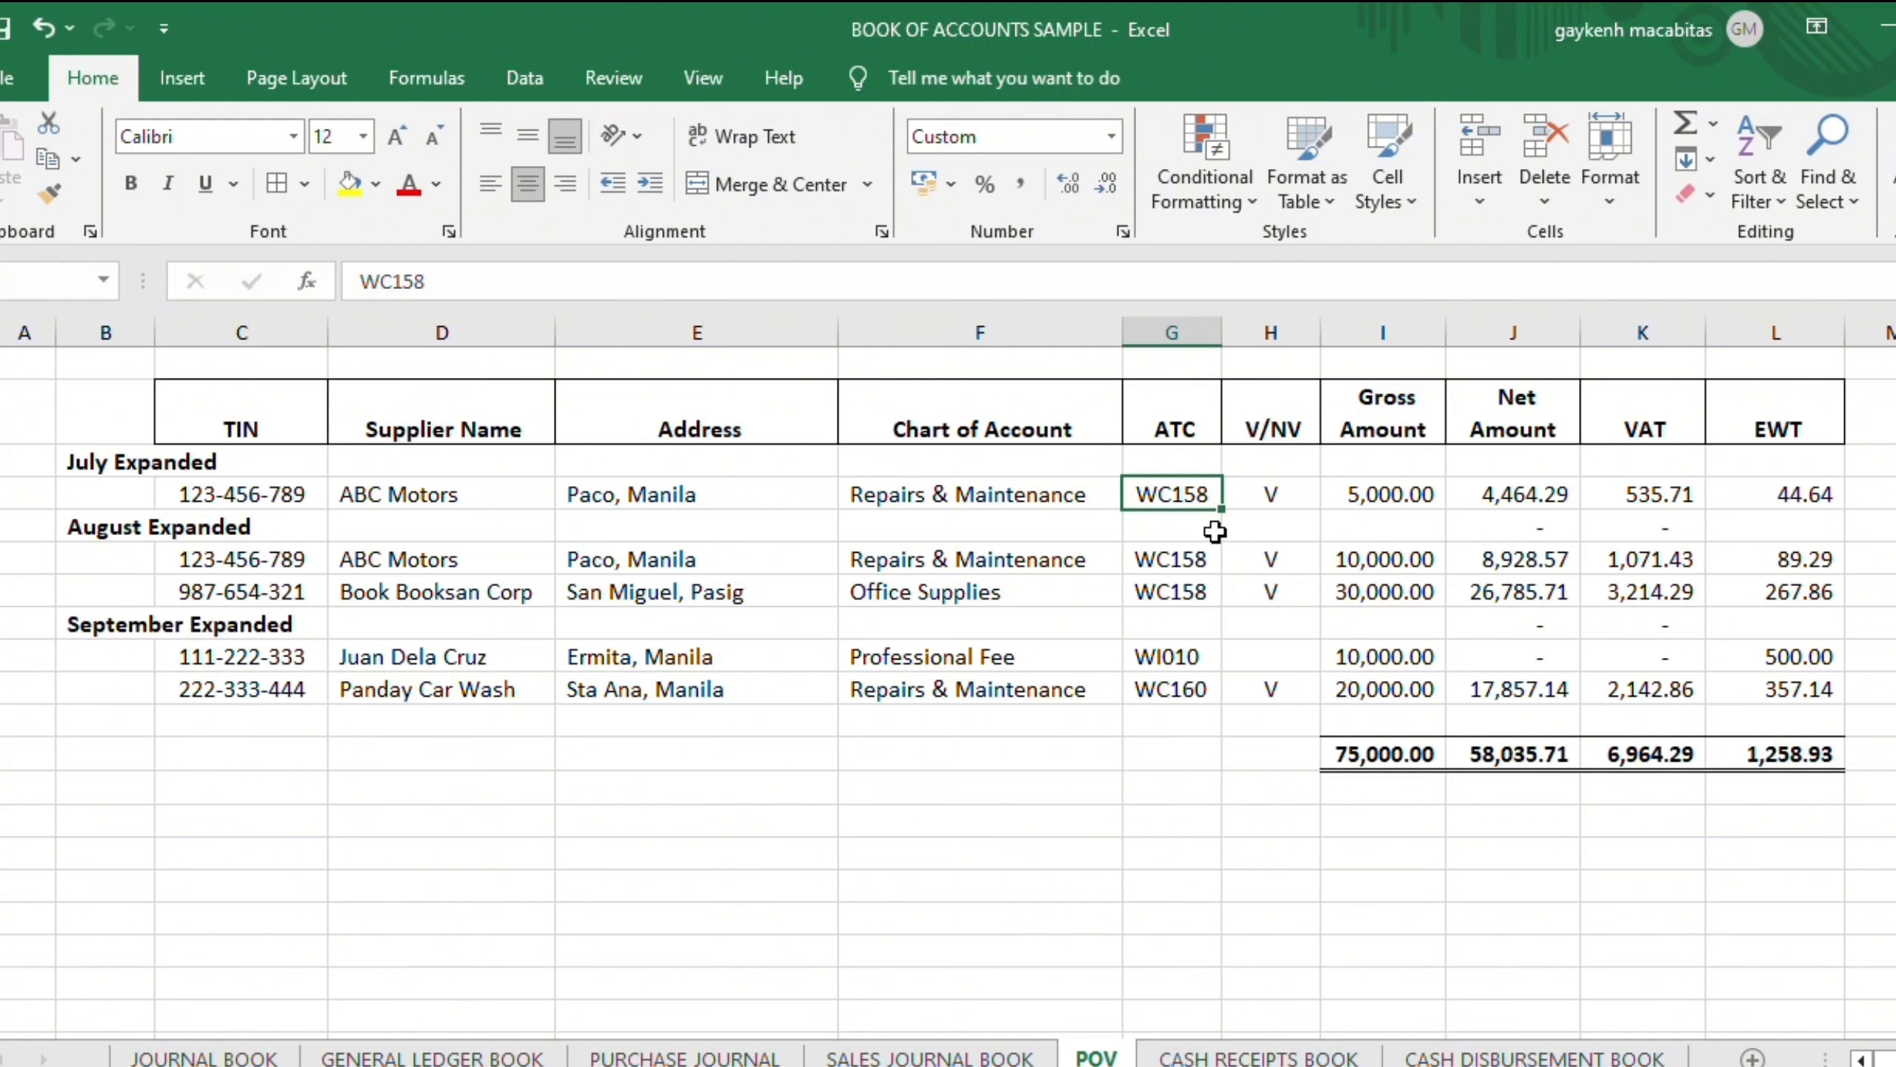
{"action": "left_click", "coordinate": [1517, 493]}
{"action": "left_click", "coordinate": [1515, 560], "text": "ctrl"}
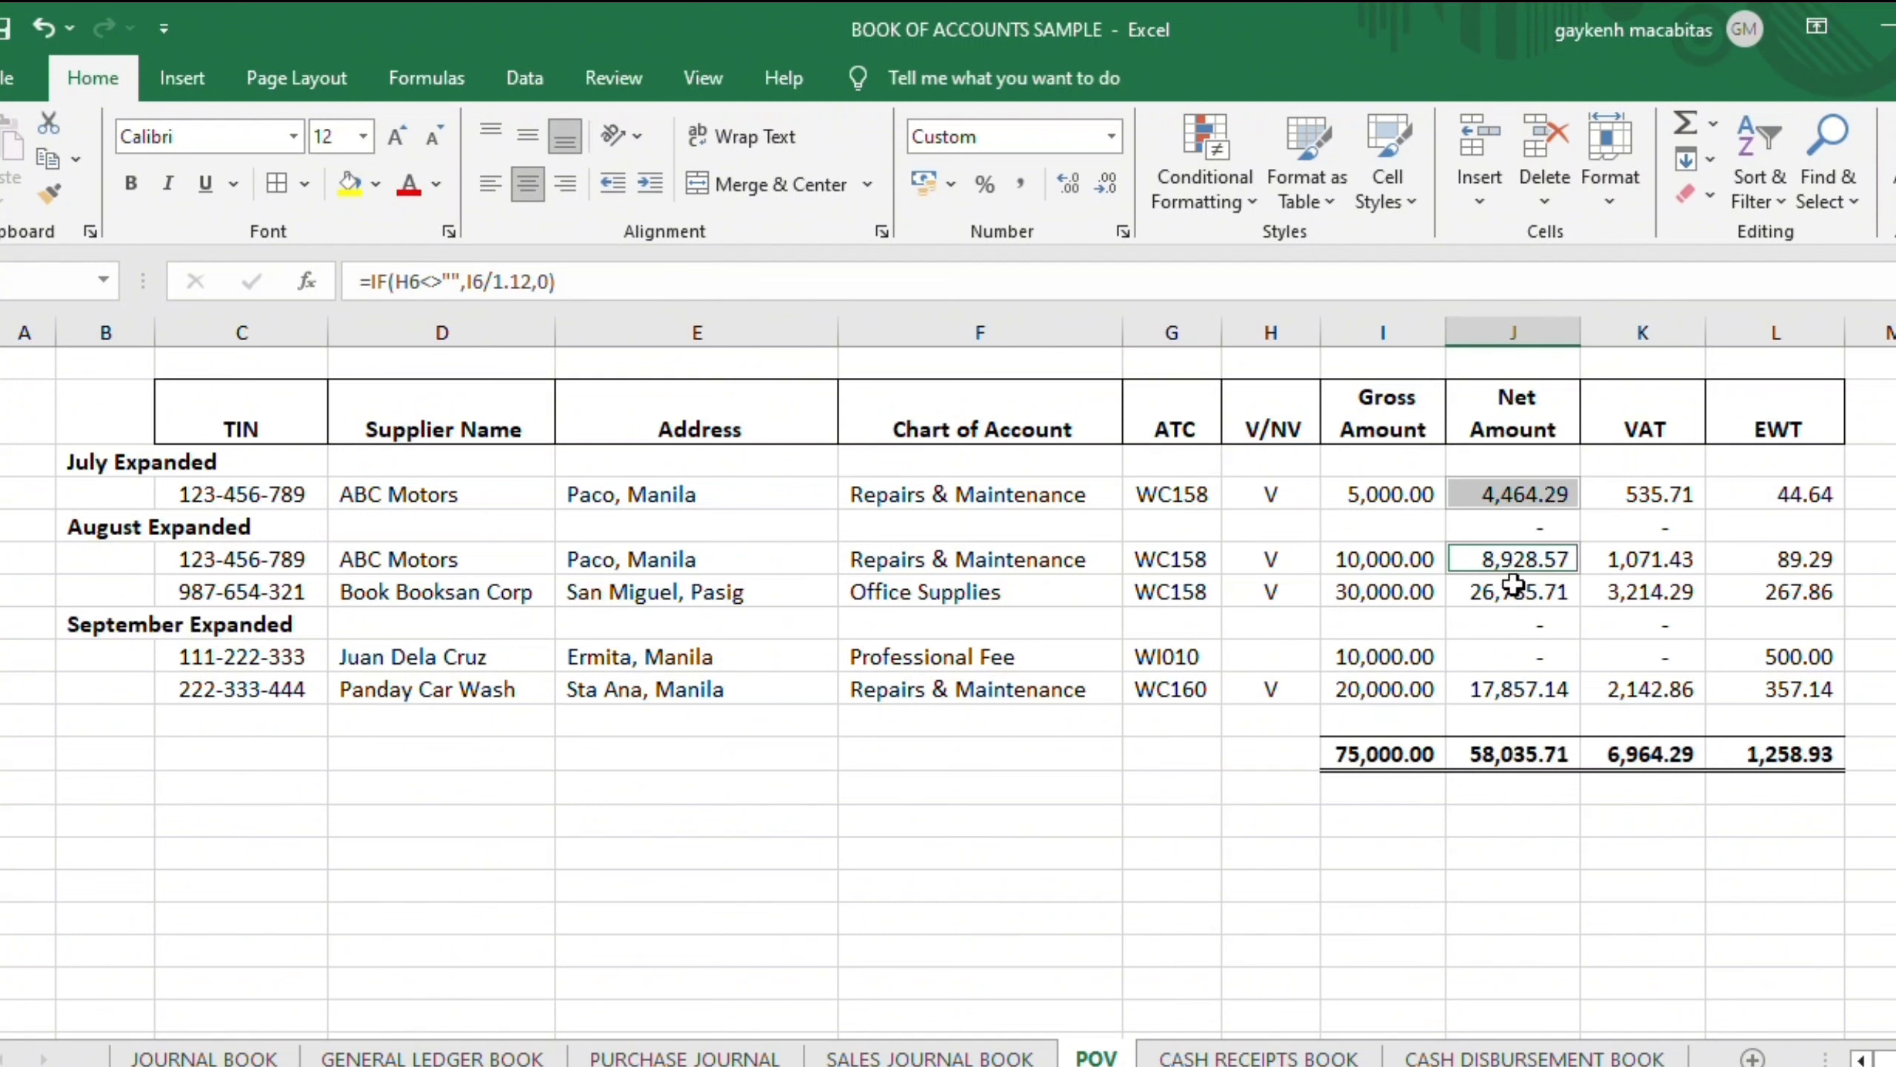
{"action": "left_click", "coordinate": [1513, 590], "text": "ctrl"}
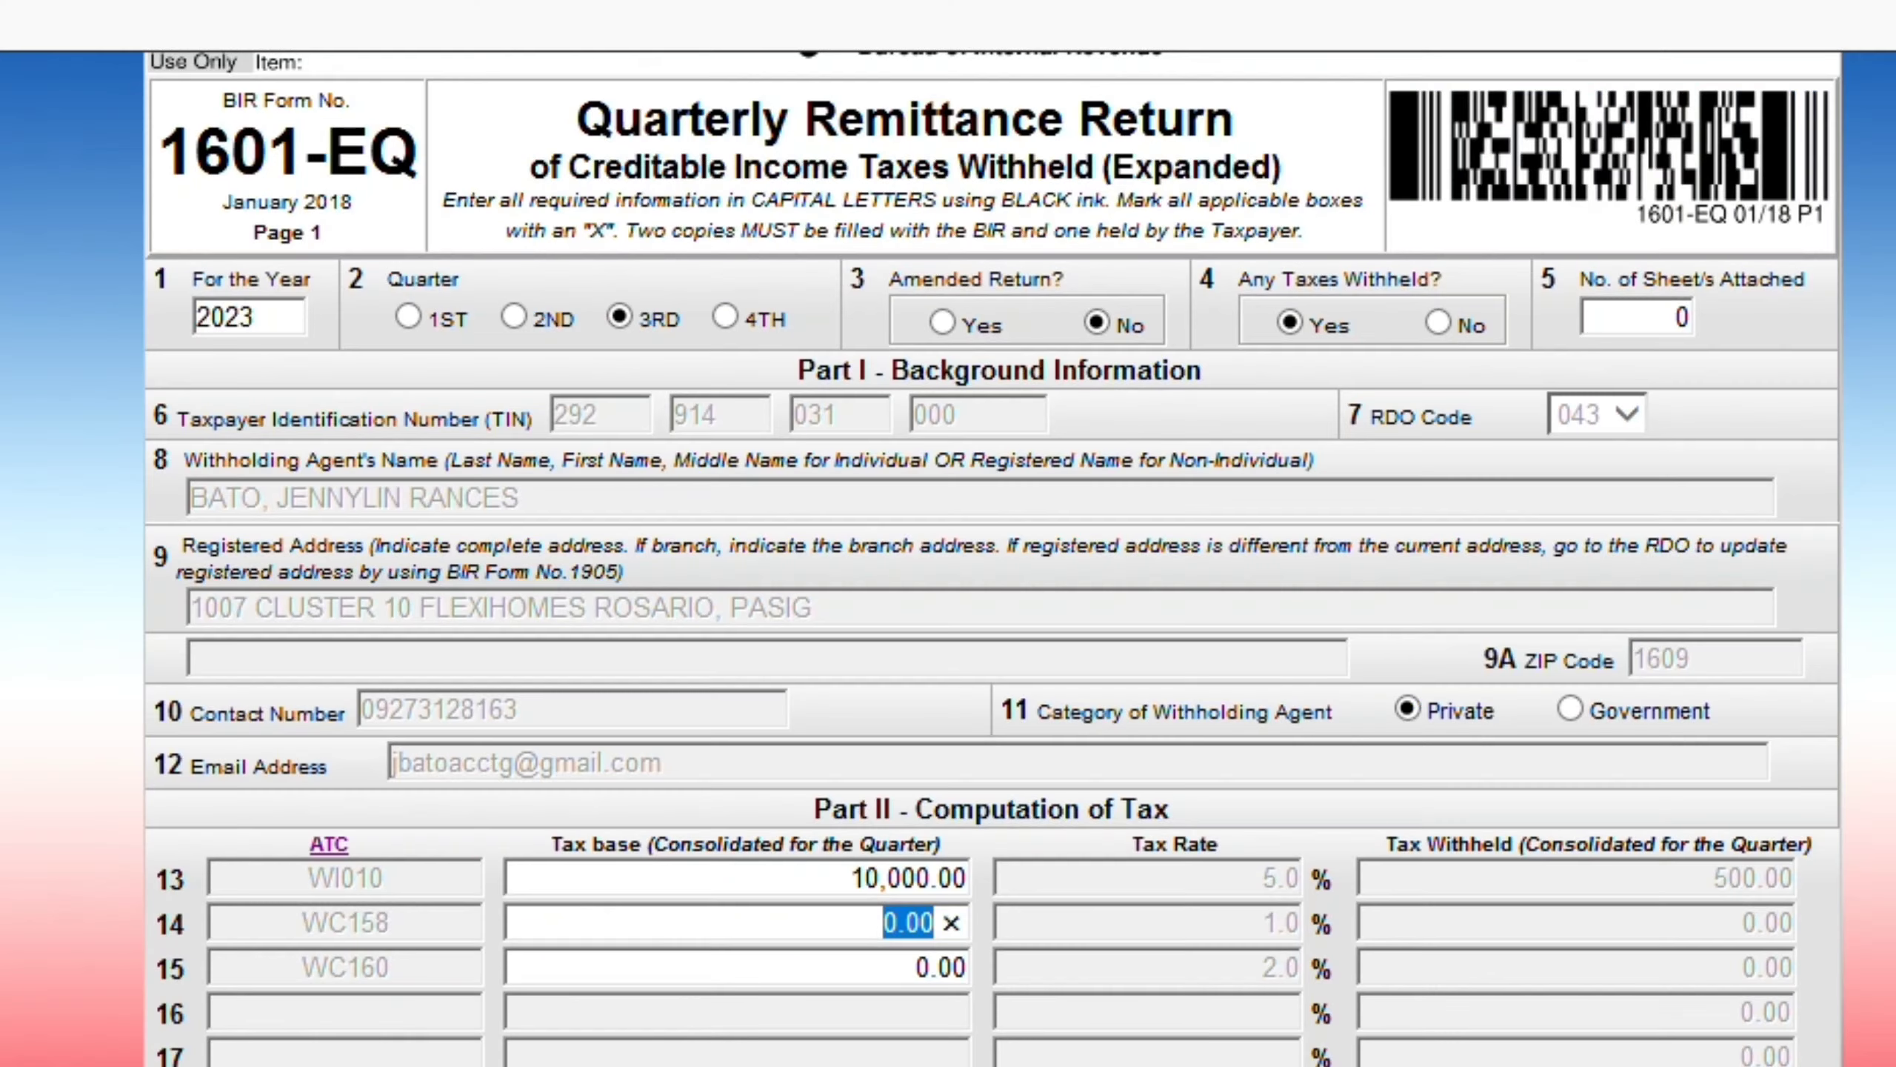
- In the 1601-EQ form in eBIRForms, enter 40,178.57 as the WC158 tax base in item 14
{"action": "left_click", "coordinate": [883, 921]}
{"action": "type", "text": "4"}
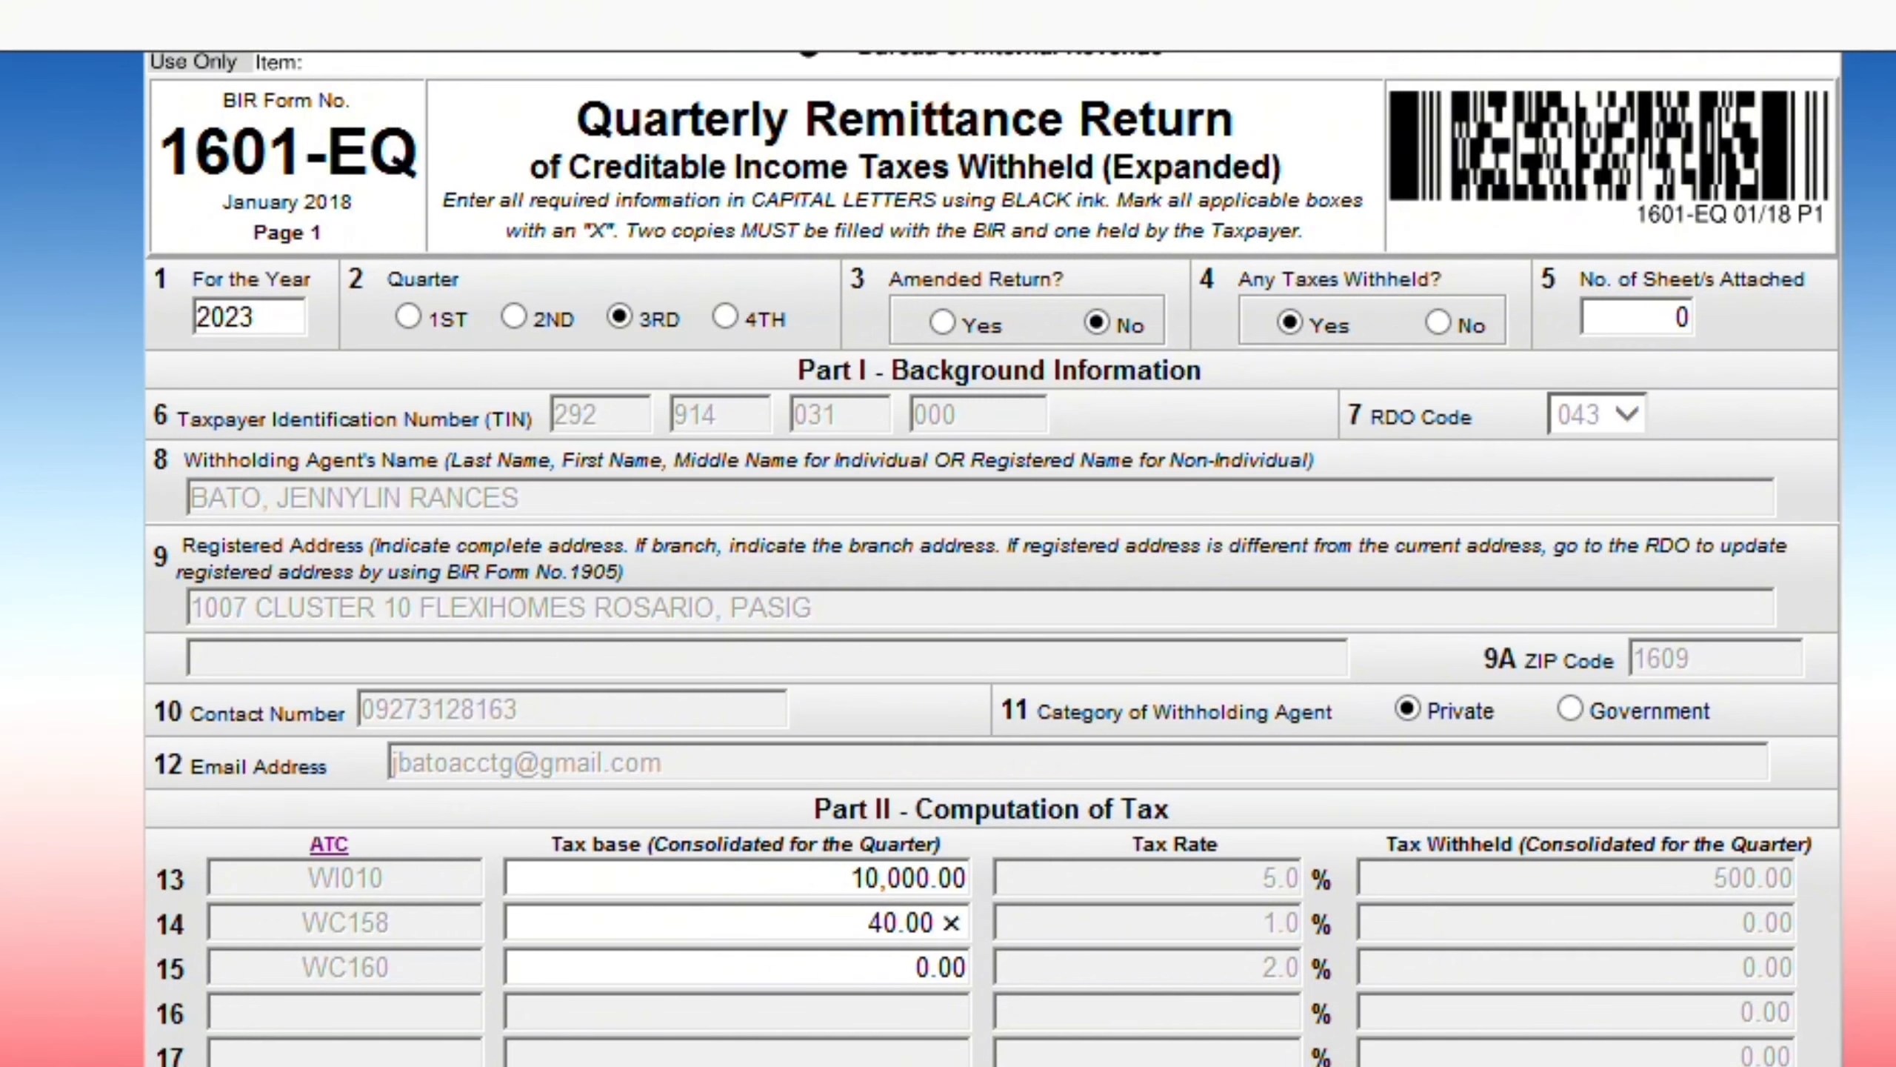
{"action": "type", "text": "178.57"}
{"action": "key", "text": "BackSpace"}
{"action": "key", "text": "BackSpace"}
{"action": "key", "text": "BackSpace"}
{"action": "type", "text": "57"}
{"action": "key", "text": "Delete"}
{"action": "key", "text": "Delete"}
{"action": "key", "text": "Tab"}
- In the Excel POV sheet, examine the September WC160 Repairs & Maintenance entry's V/NV mark, gross and net amounts
{"action": "key", "text": "alt+Tab"}
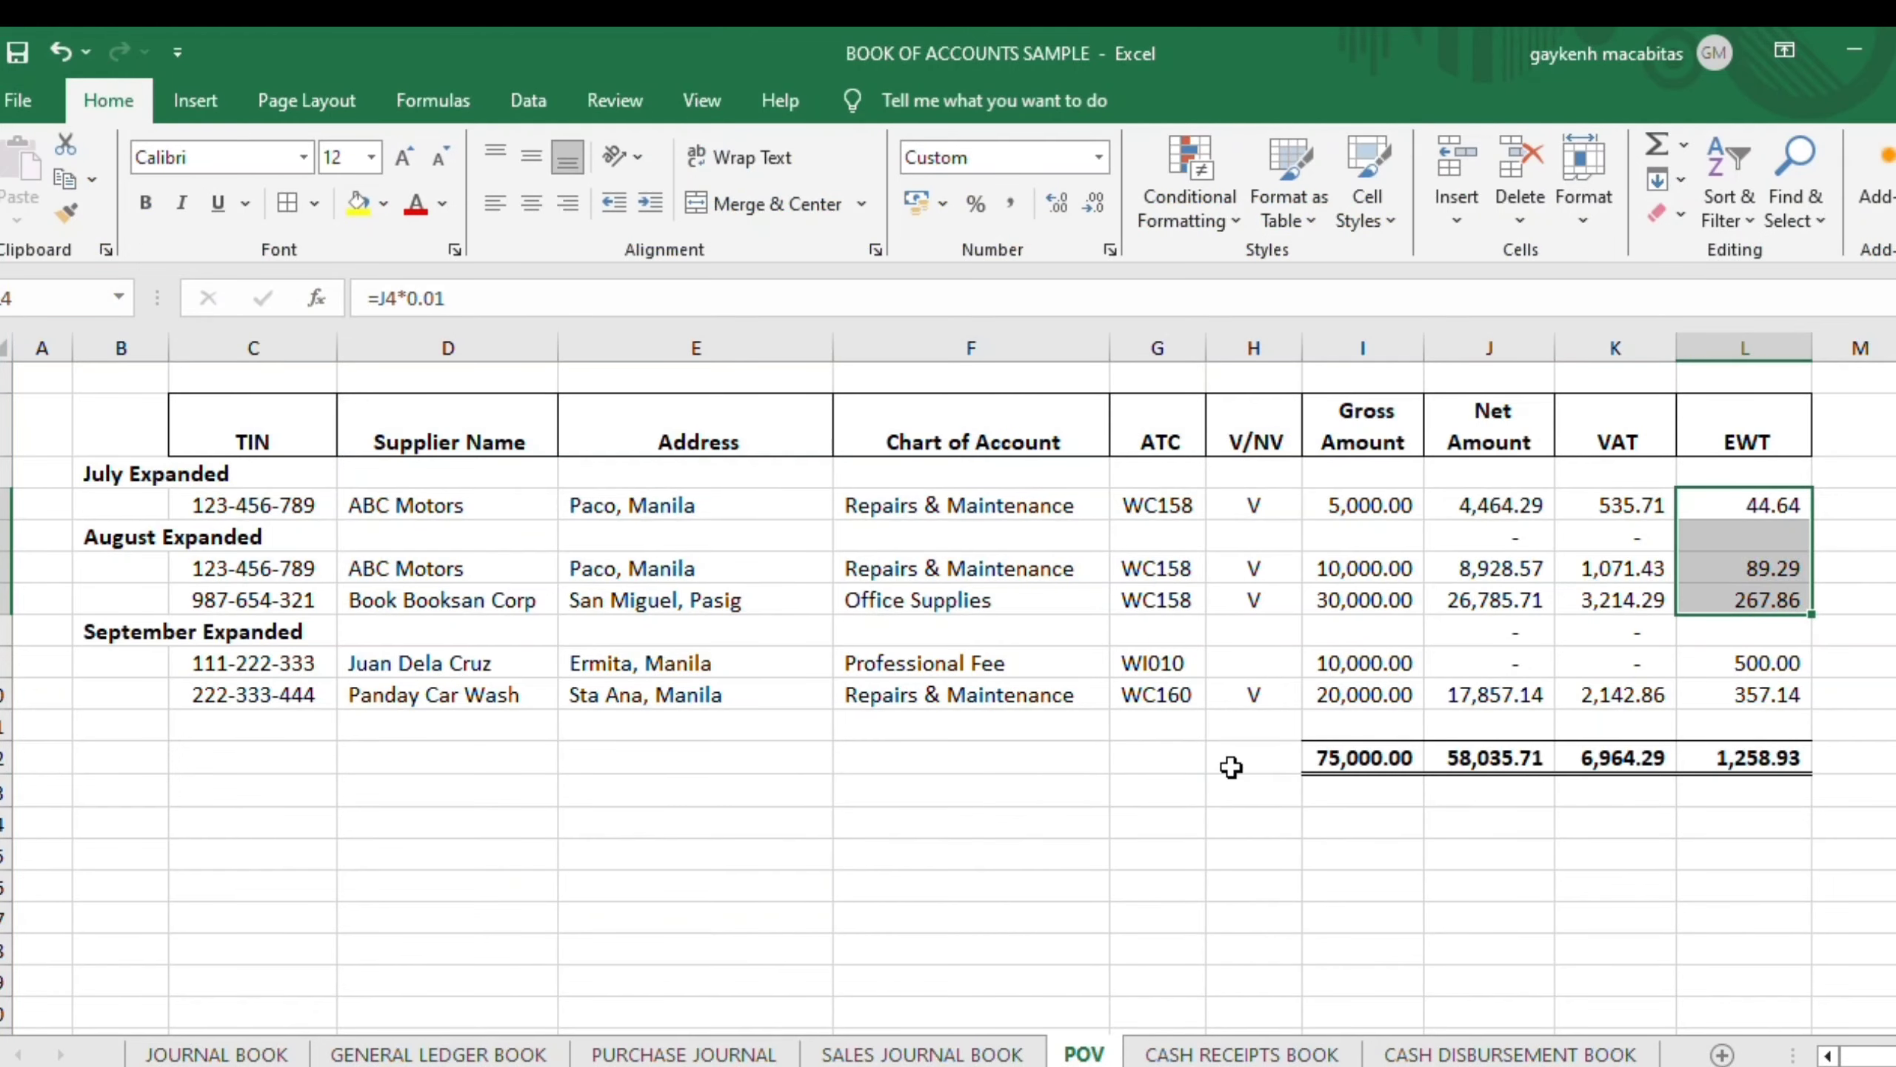
{"action": "left_click", "coordinate": [1165, 694]}
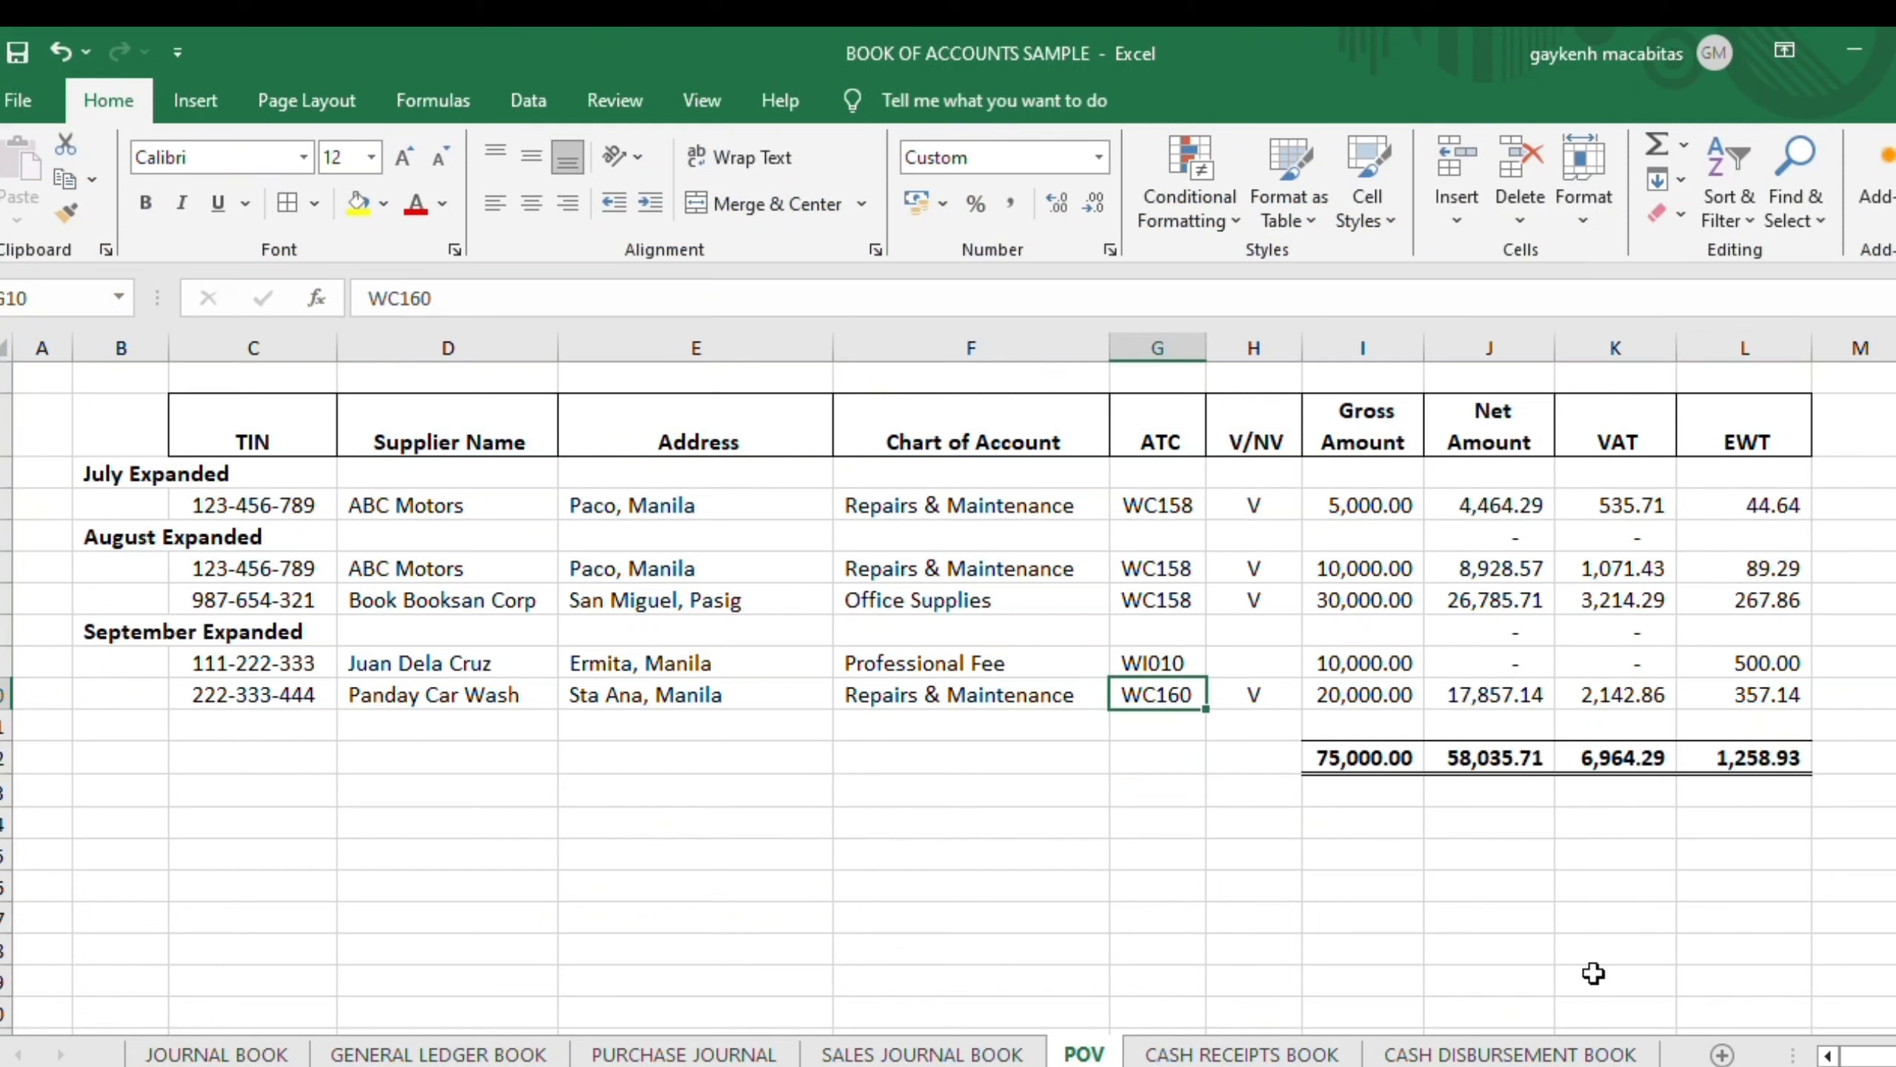
{"action": "key", "text": "Right"}
{"action": "key", "text": "Right"}
{"action": "key", "text": "Left"}
{"action": "key", "text": "Right"}
{"action": "key", "text": "Right"}
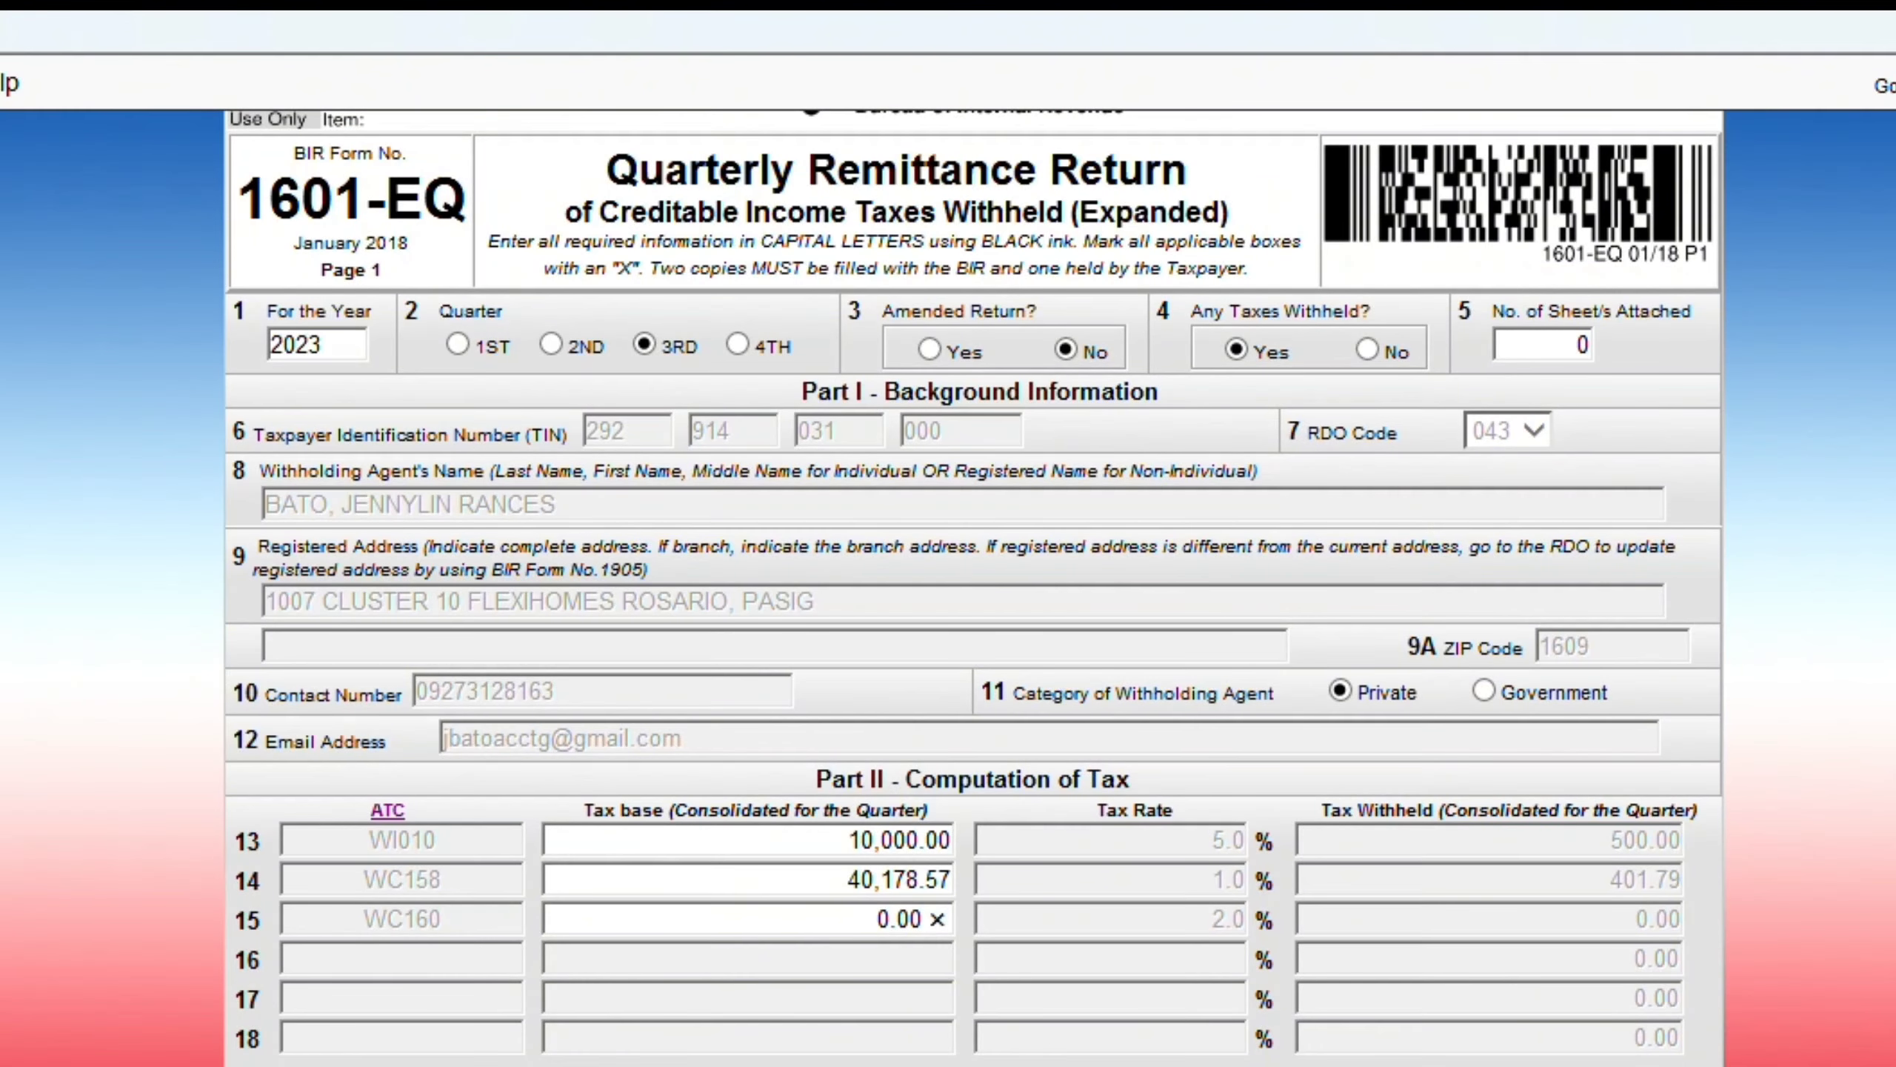
- In the 1601-EQ form in eBIRForms, enter 17,857.14 as the WC160 tax base in item 15
{"action": "type", "text": "17"}
{"action": "key", "text": "Delete"}
{"action": "type", "text": "857"}
{"action": "key", "text": "Right"}
{"action": "type", "text": "14"}
{"action": "key", "text": "Delete"}
{"action": "key", "text": "Tab"}
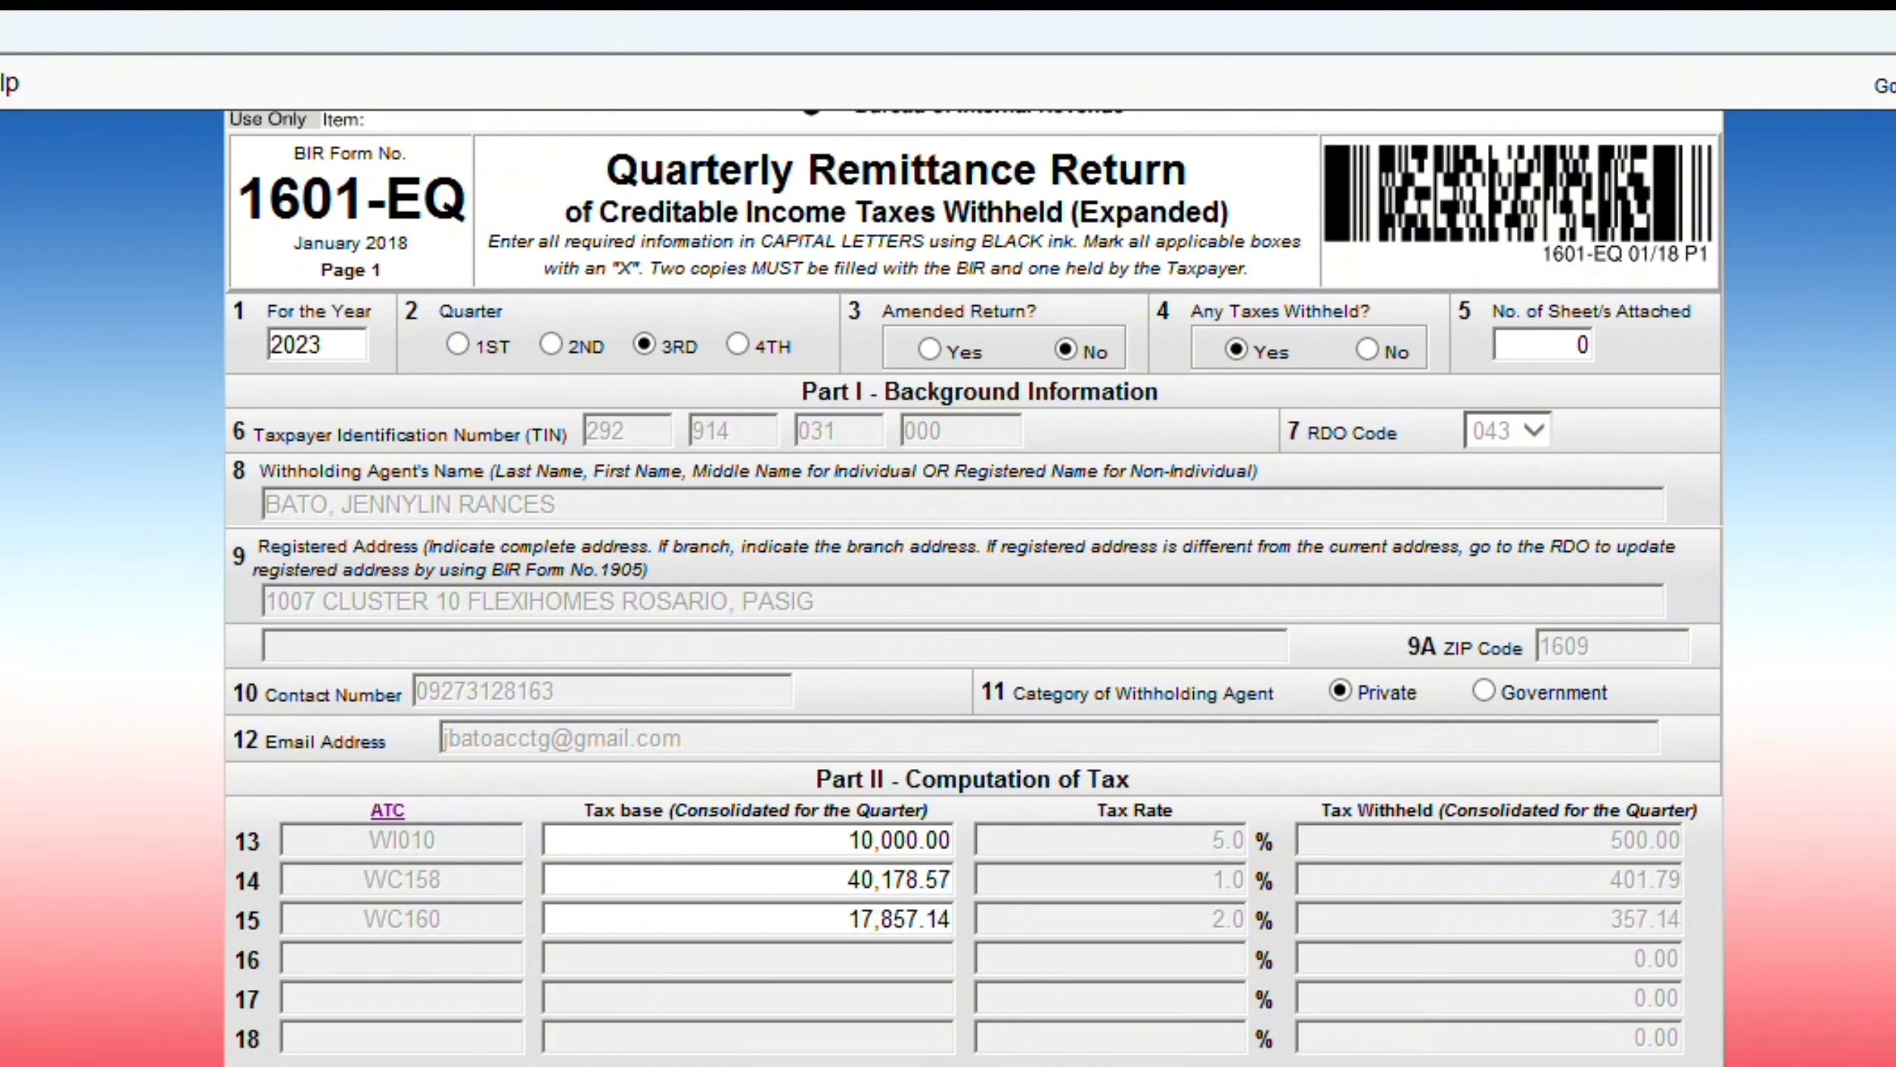
- Compare the total EWT in the Excel POV sheet with item 19, total taxes withheld, in the 1601-EQ form
{"action": "key", "text": "alt+Tab"}
{"action": "left_click", "coordinate": [1779, 782]}
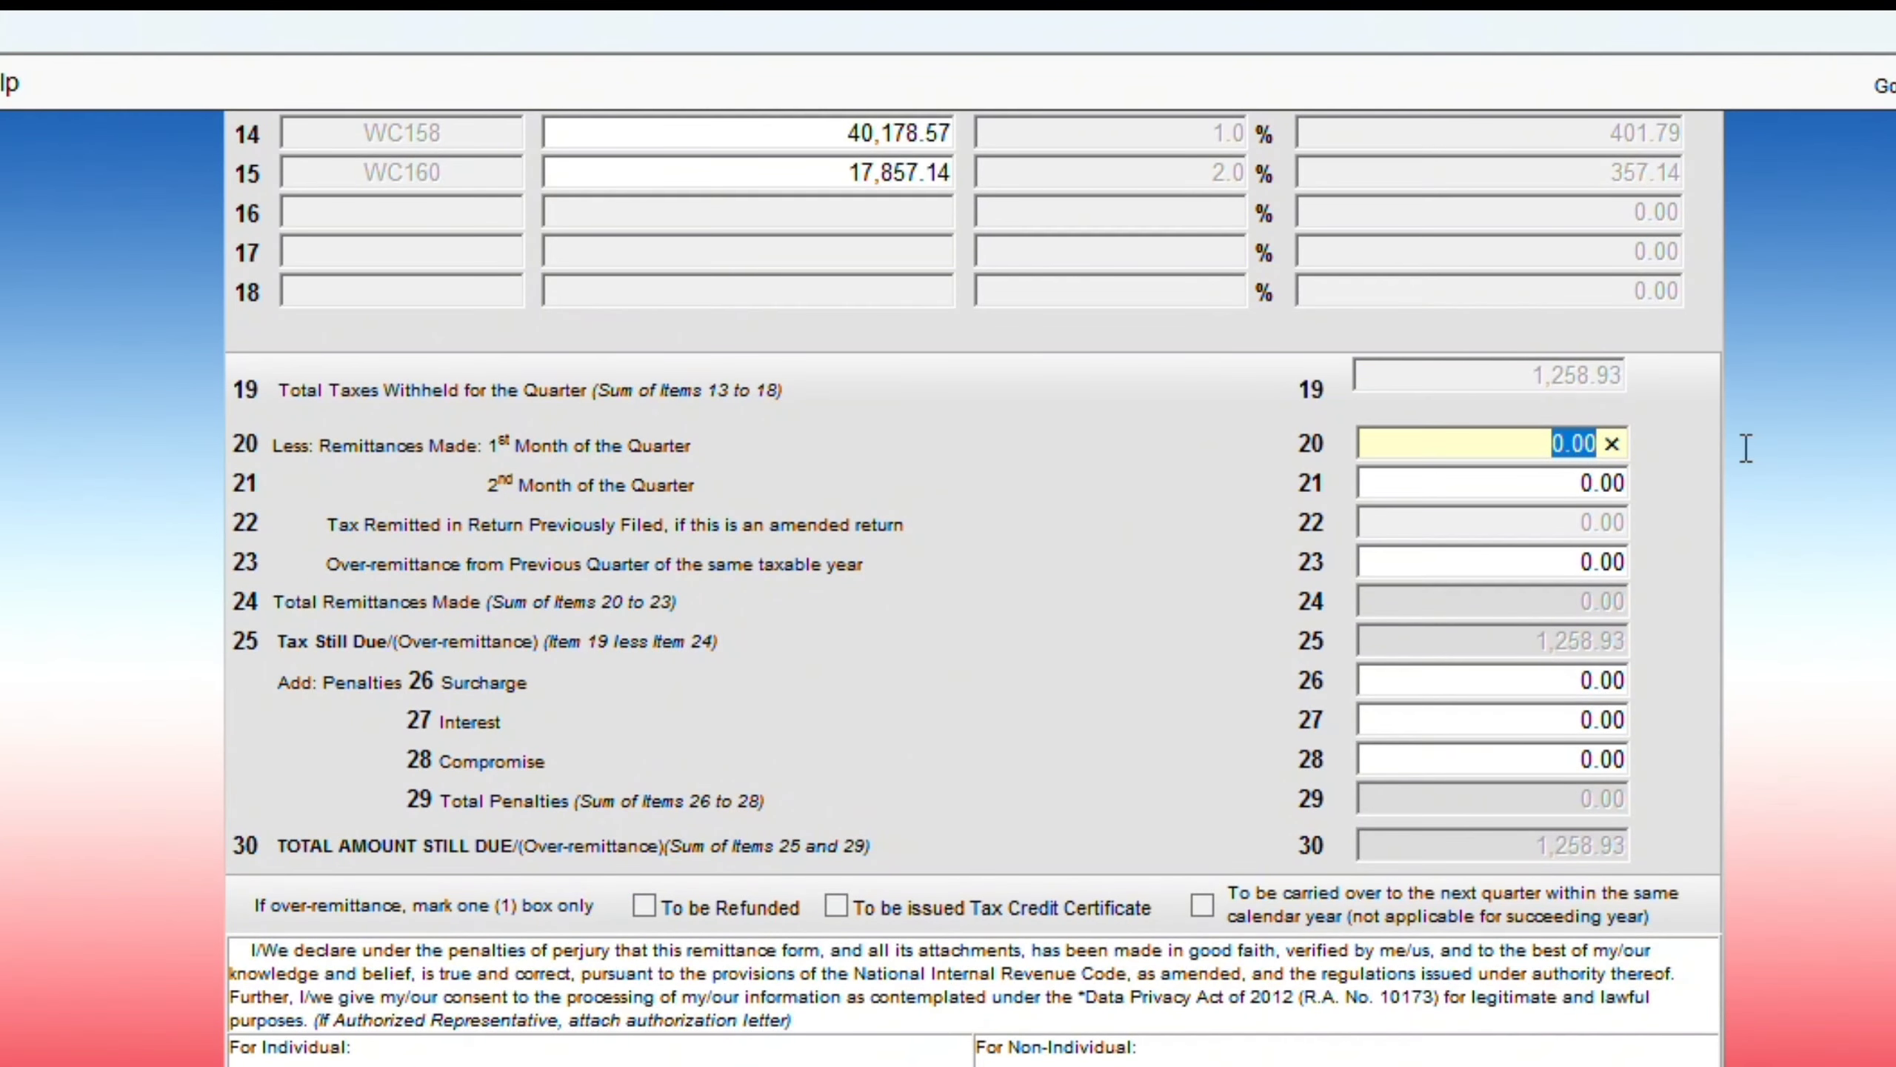
{"action": "left_click_drag", "start_coordinate": [1508, 376], "coordinate": [1644, 376]}
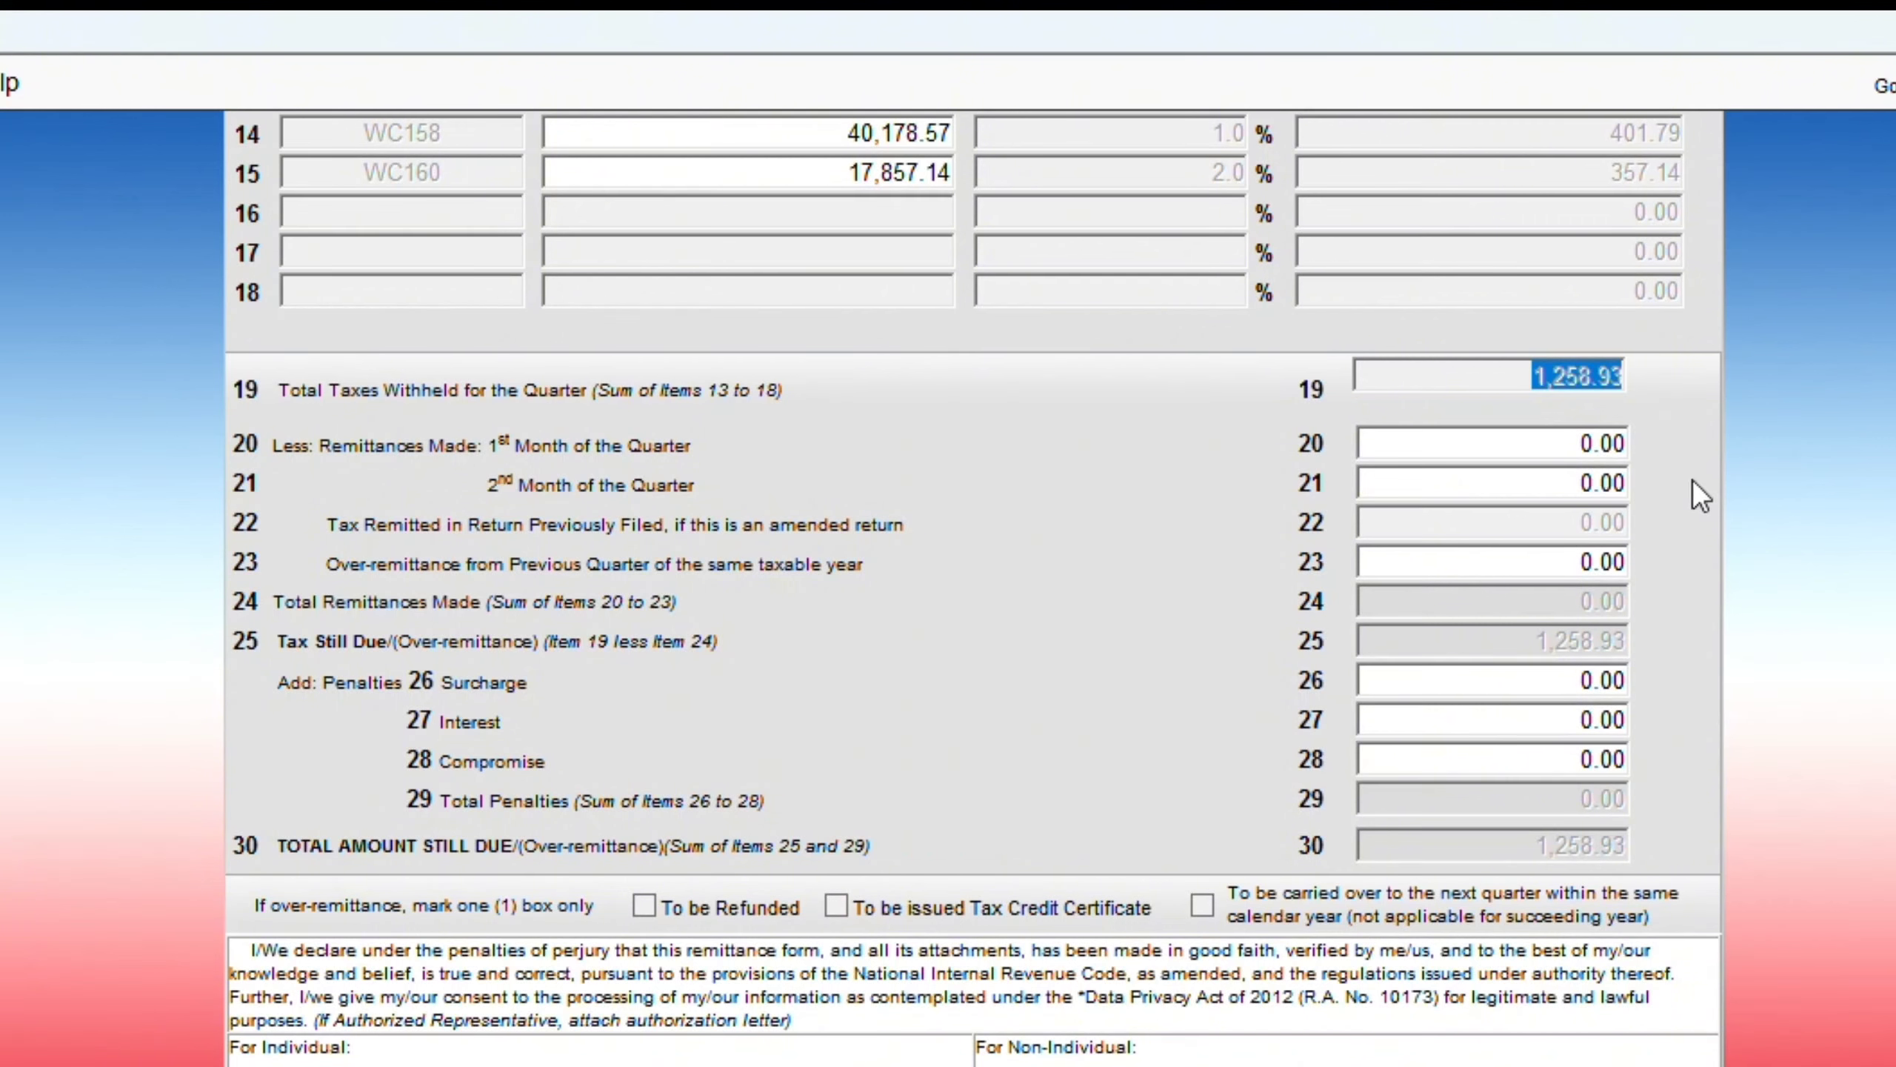
- Enter 44.64 in item 20 as the remittance made for the first month of the quarter
{"action": "left_click", "coordinate": [1480, 446]}
{"action": "left_click", "coordinate": [1506, 480]}
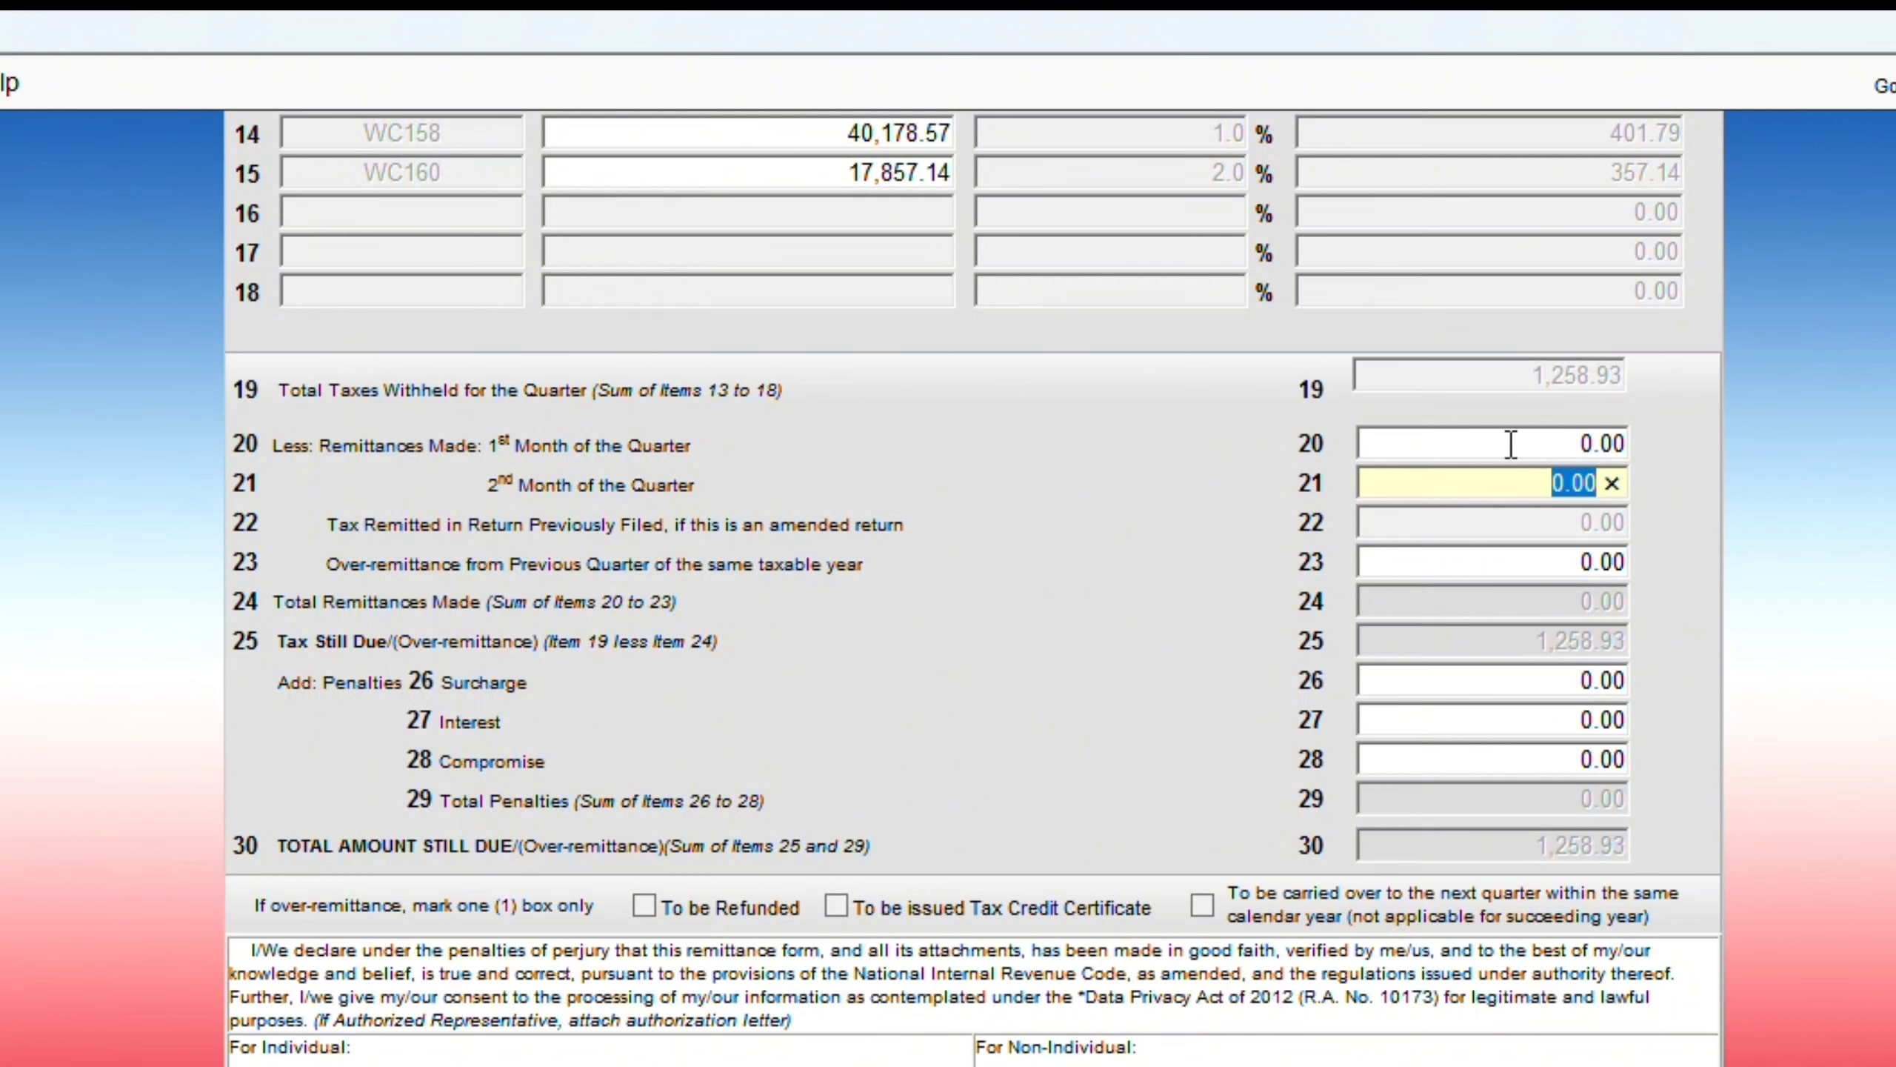
{"action": "left_click", "coordinate": [1515, 446]}
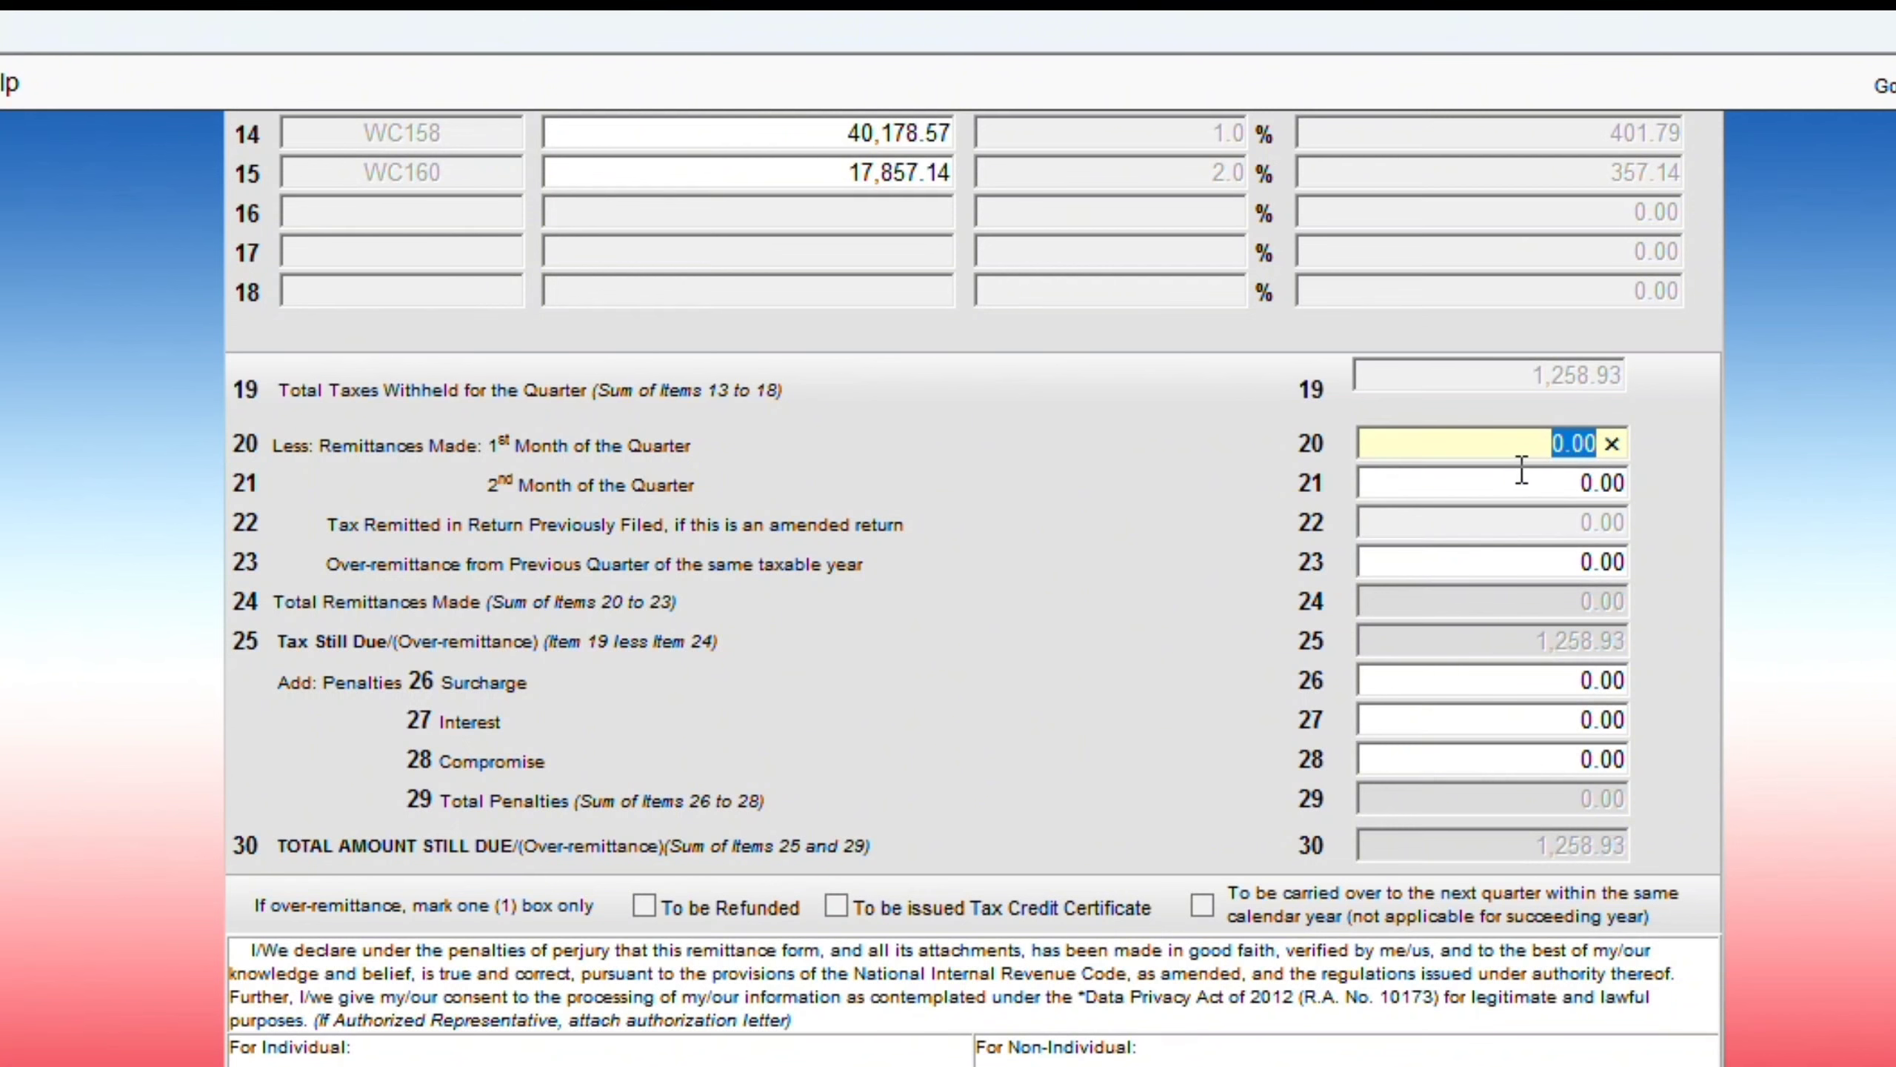
{"action": "type", "text": "440"}
{"action": "key", "text": "BackSpace"}
{"action": "type", "text": "64"}
{"action": "key", "text": "Delete"}
{"action": "key", "text": "Delete"}
{"action": "key", "text": "Tab"}
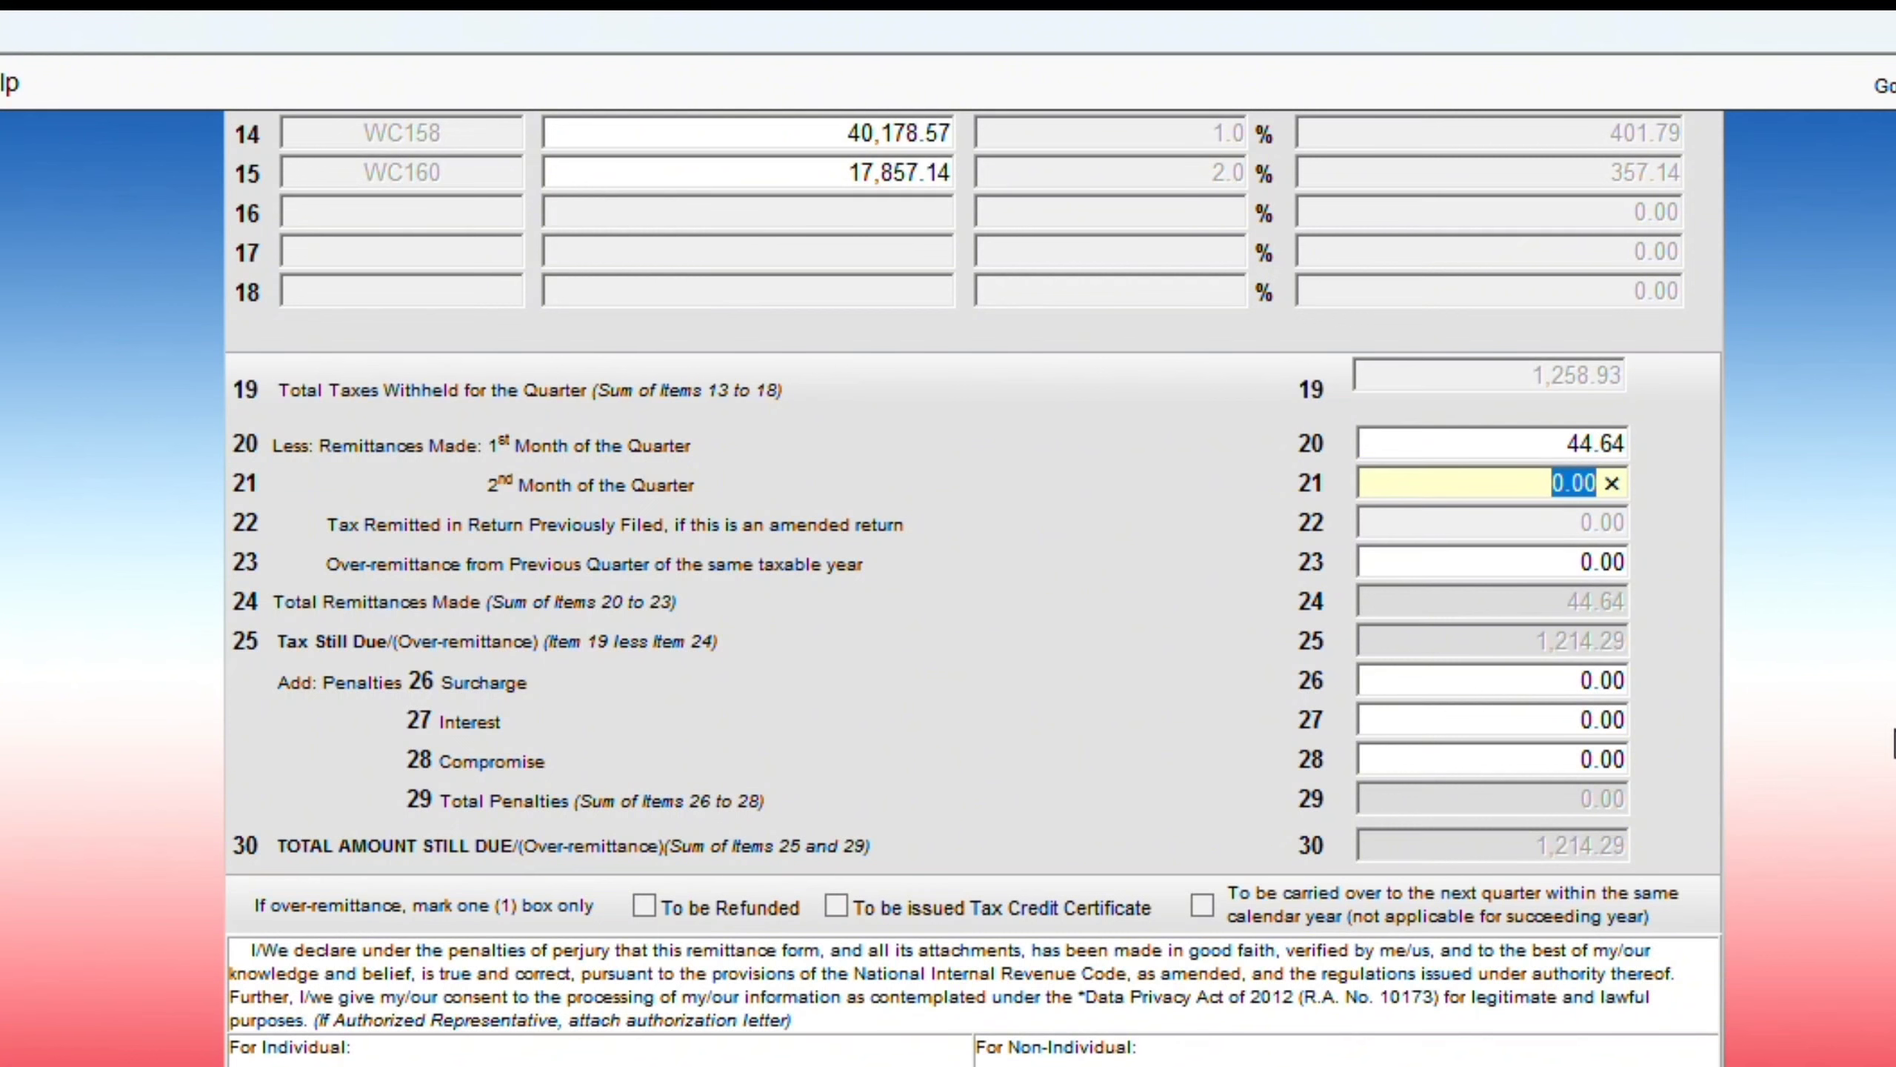
- Enter 357.14 in item 21 as the remittance made for the second month of the quarter
{"action": "key", "text": "Home"}
{"action": "type", "text": "35"}
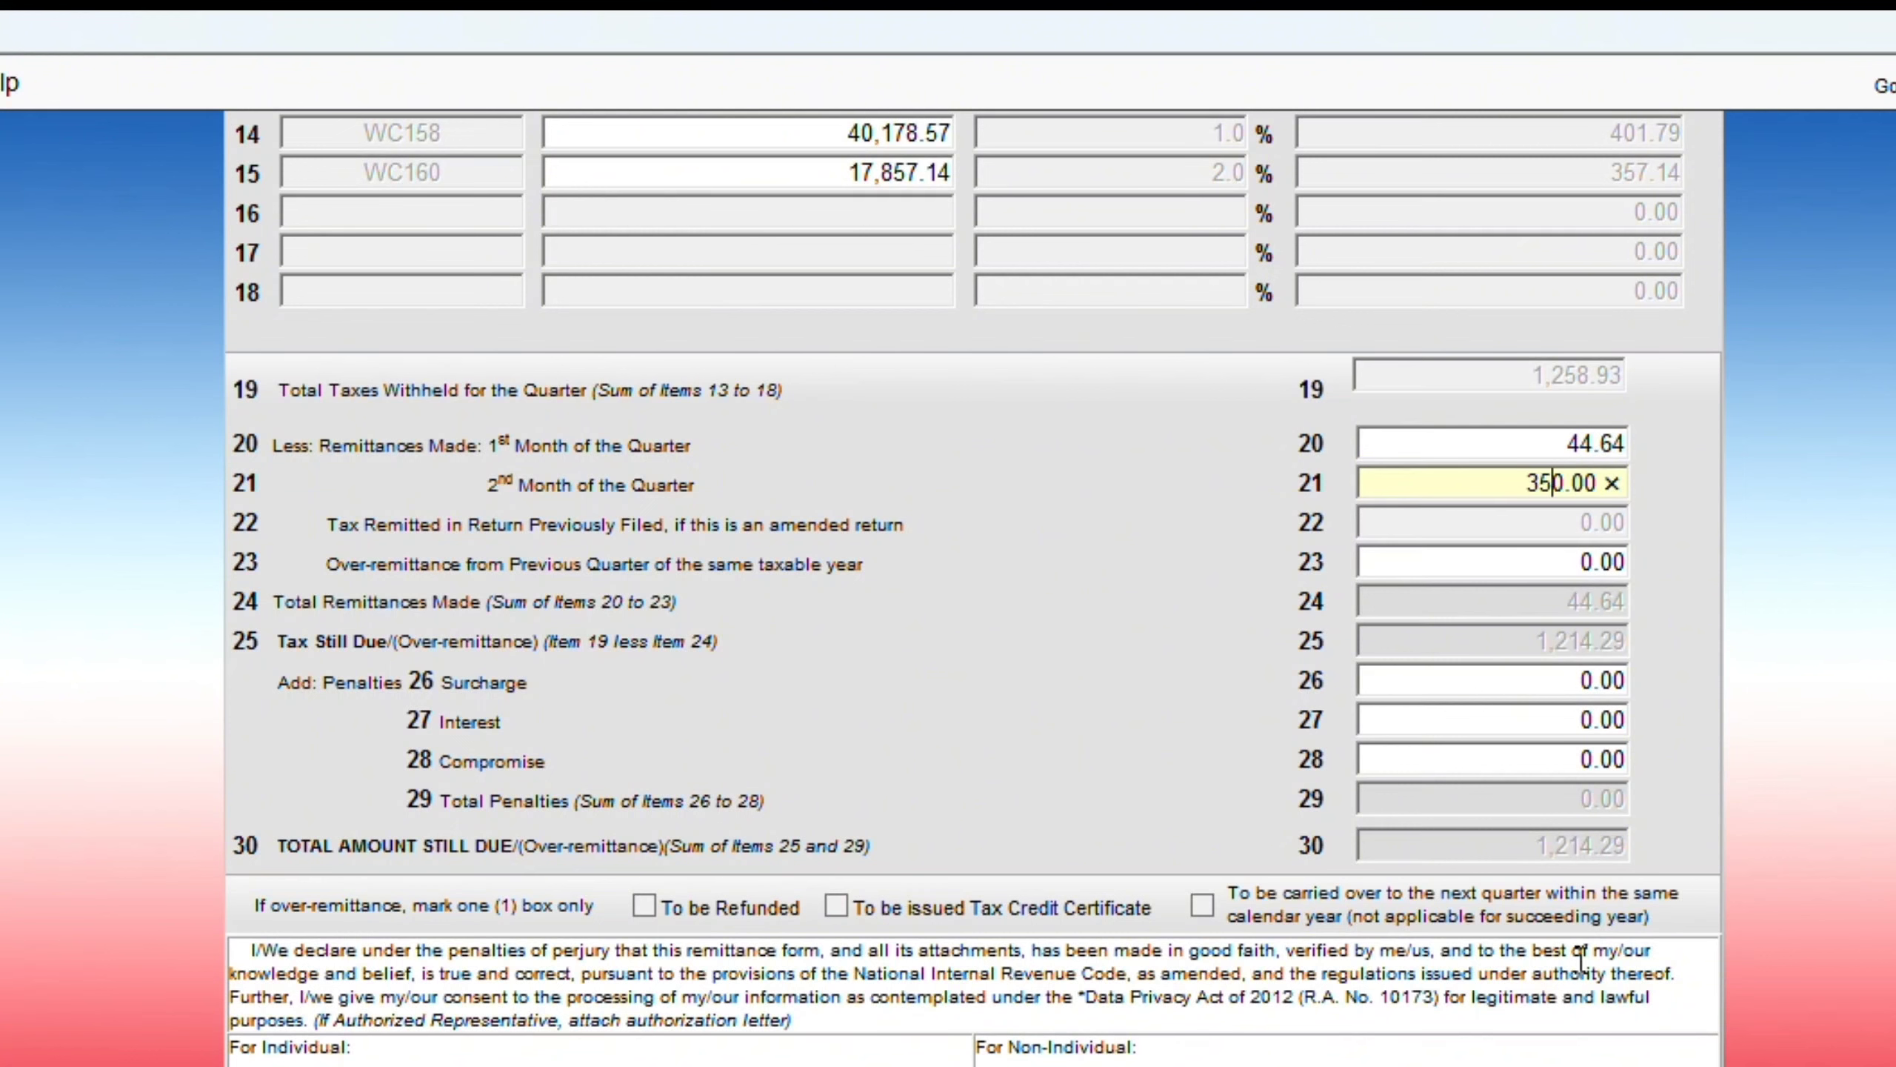
{"action": "type", "text": "7"}
{"action": "key", "text": "Delete"}
{"action": "key", "text": "Delete"}
{"action": "type", "text": ".14"}
{"action": "key", "text": "Tab"}
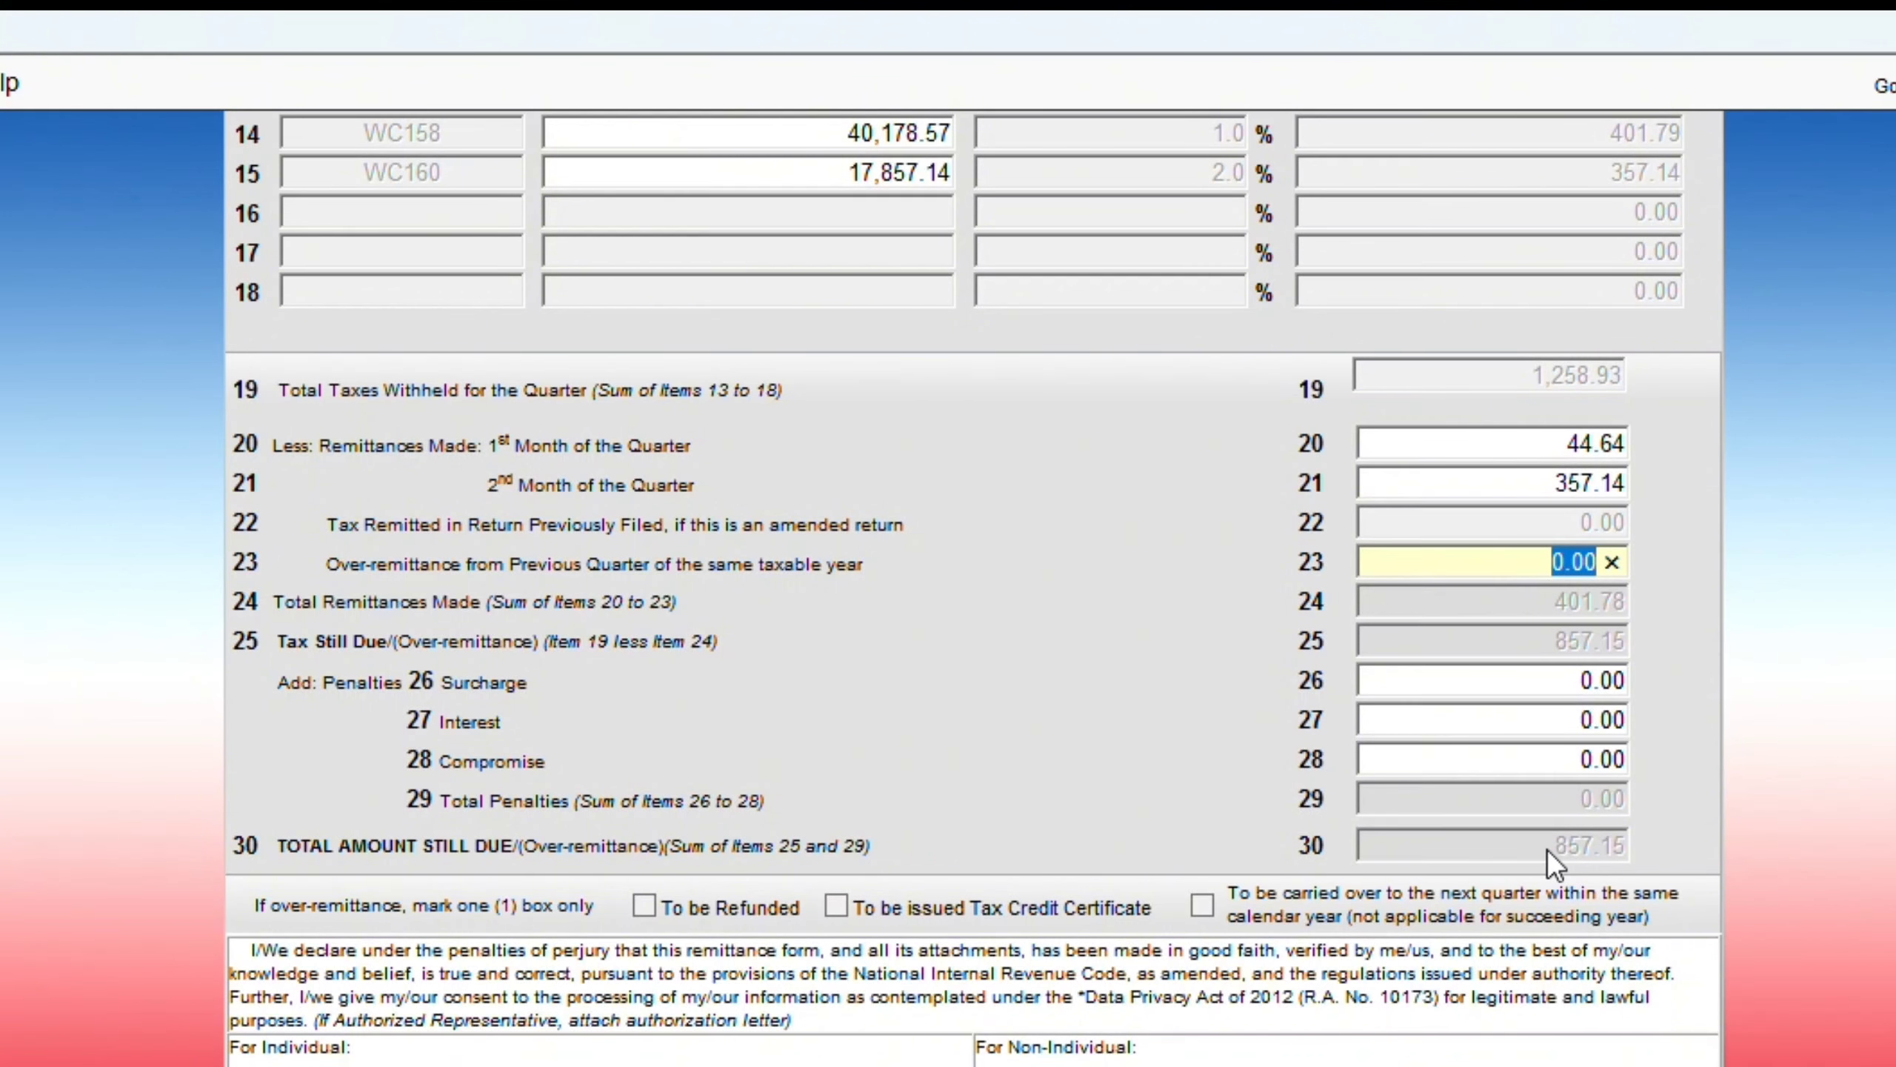
- Review items 24, 25 and 30, compare the tax still due with the two September EWT amounts in Excel, and check the remaining form sections
{"action": "left_click_drag", "start_coordinate": [1551, 848], "coordinate": [1601, 850]}
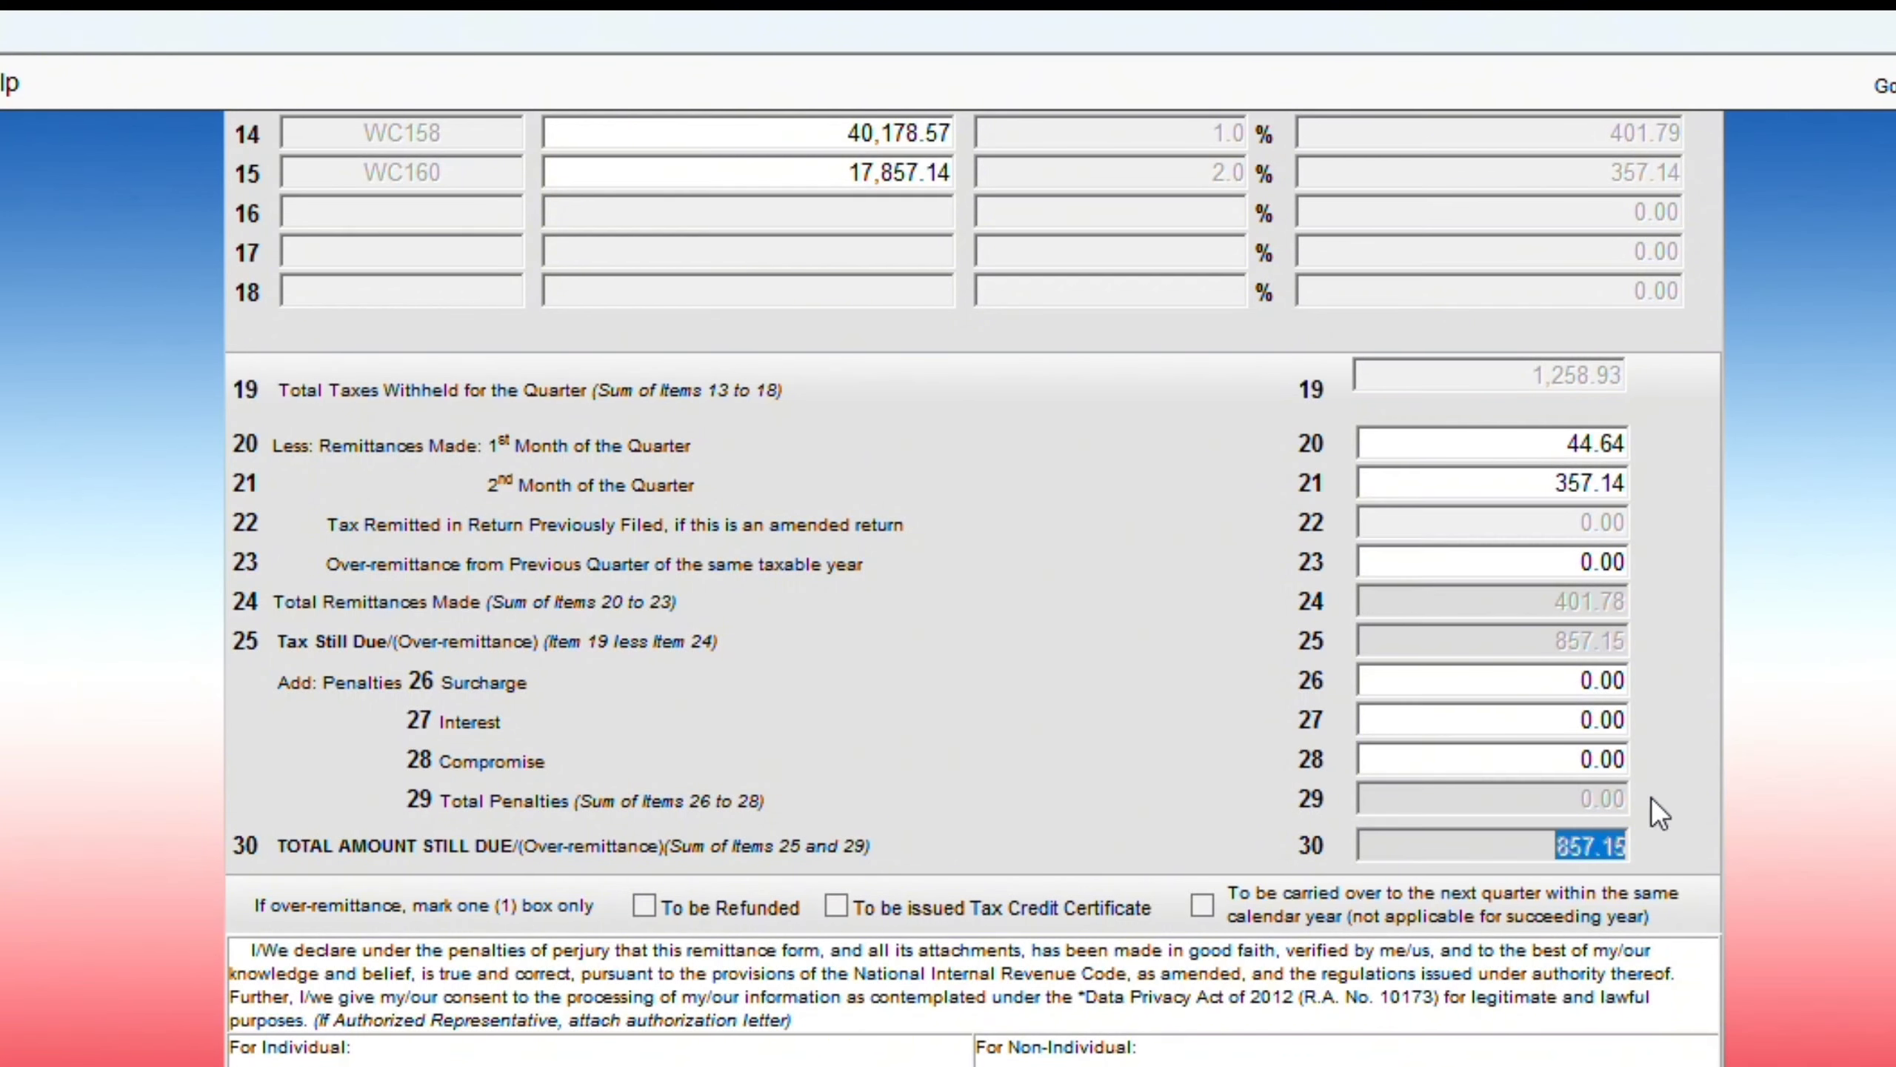
{"action": "left_click_drag", "start_coordinate": [1549, 602], "coordinate": [1576, 602]}
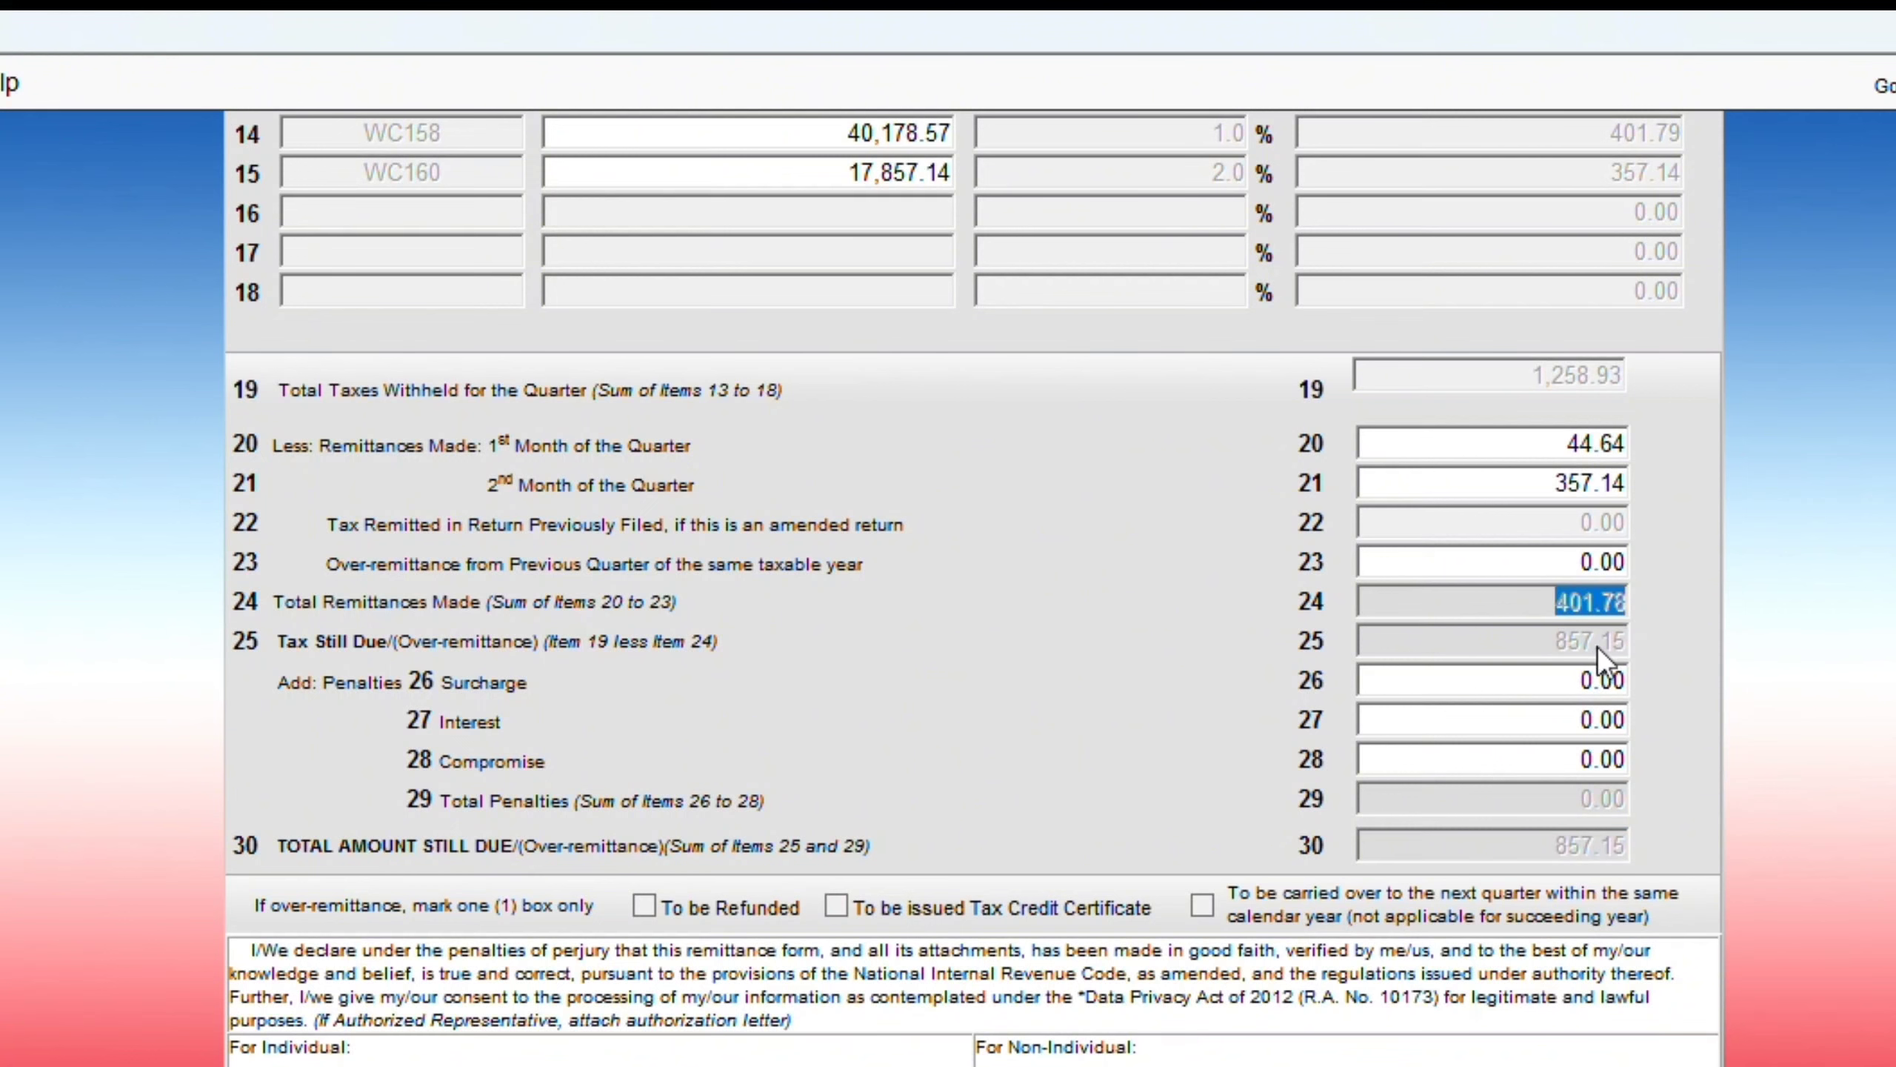
{"action": "left_click", "coordinate": [1547, 649]}
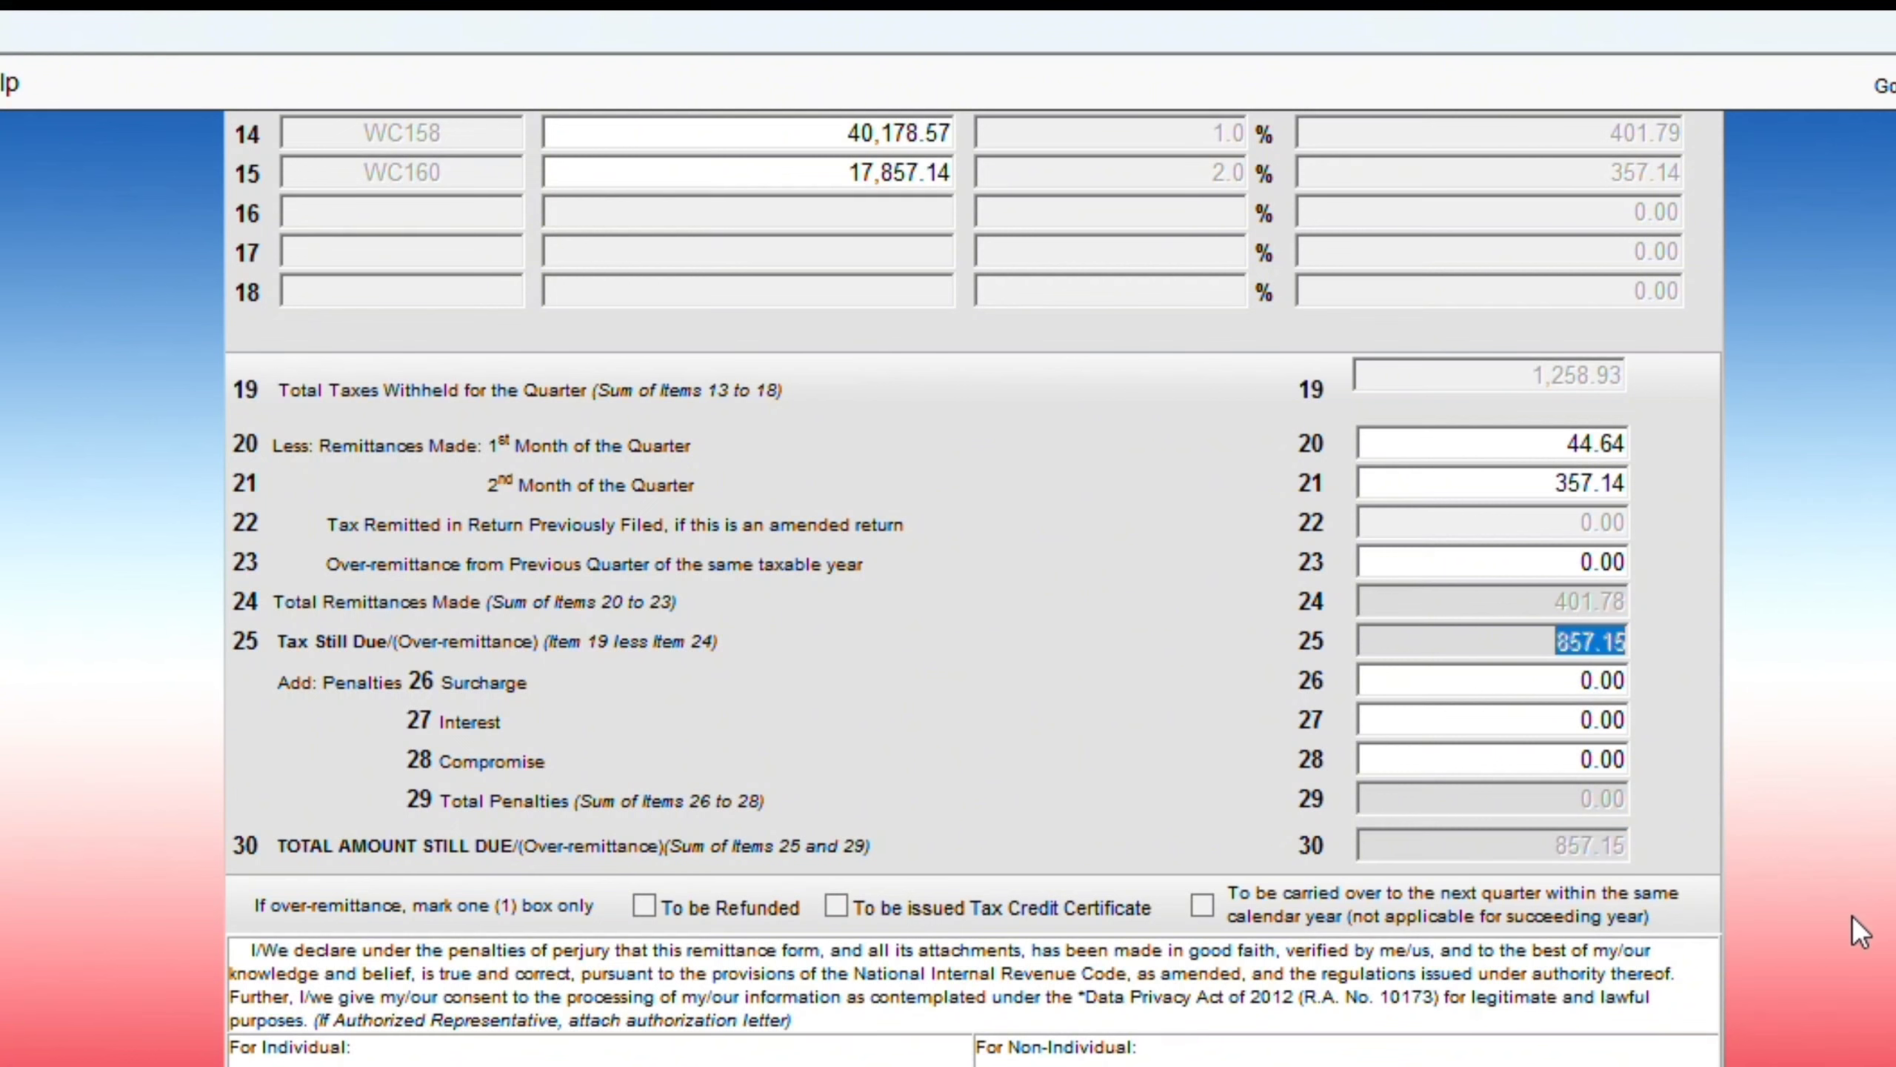
{"action": "key", "text": "alt+Tab"}
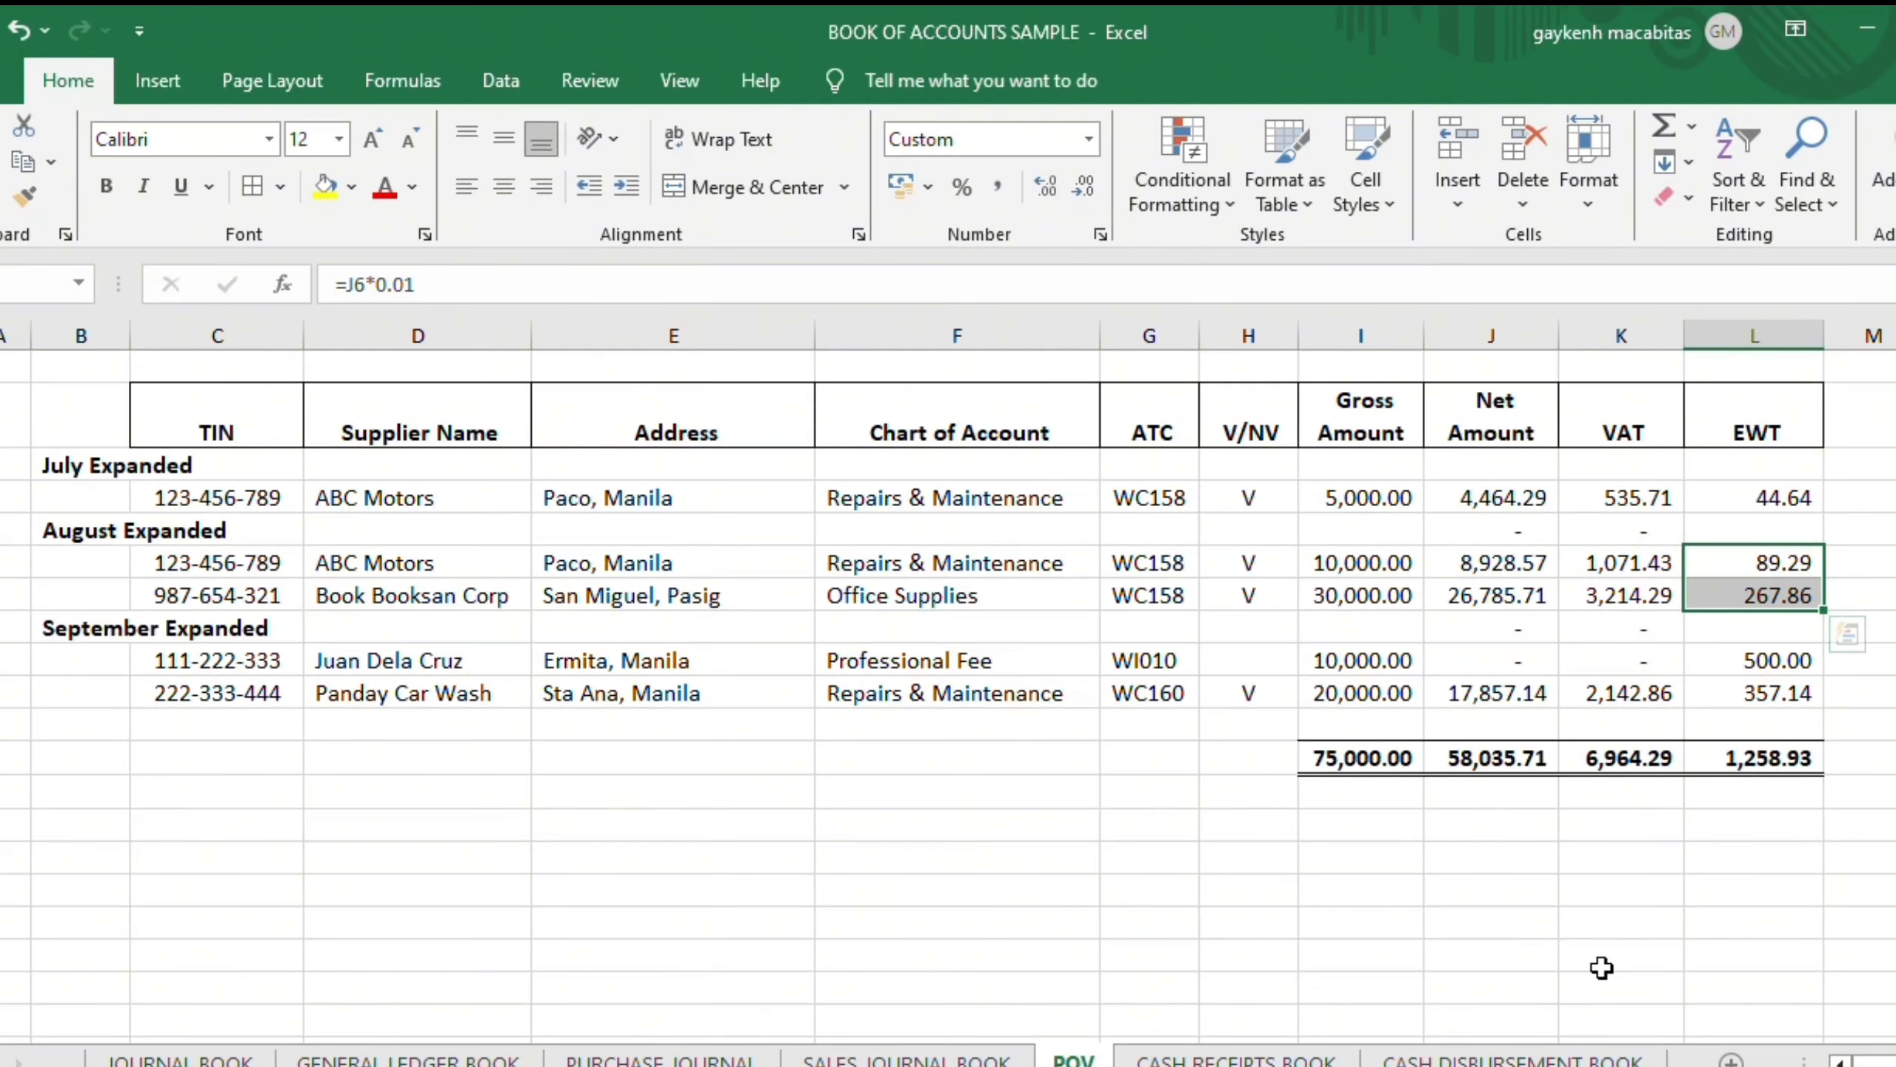
{"action": "left_click", "coordinate": [1568, 980]}
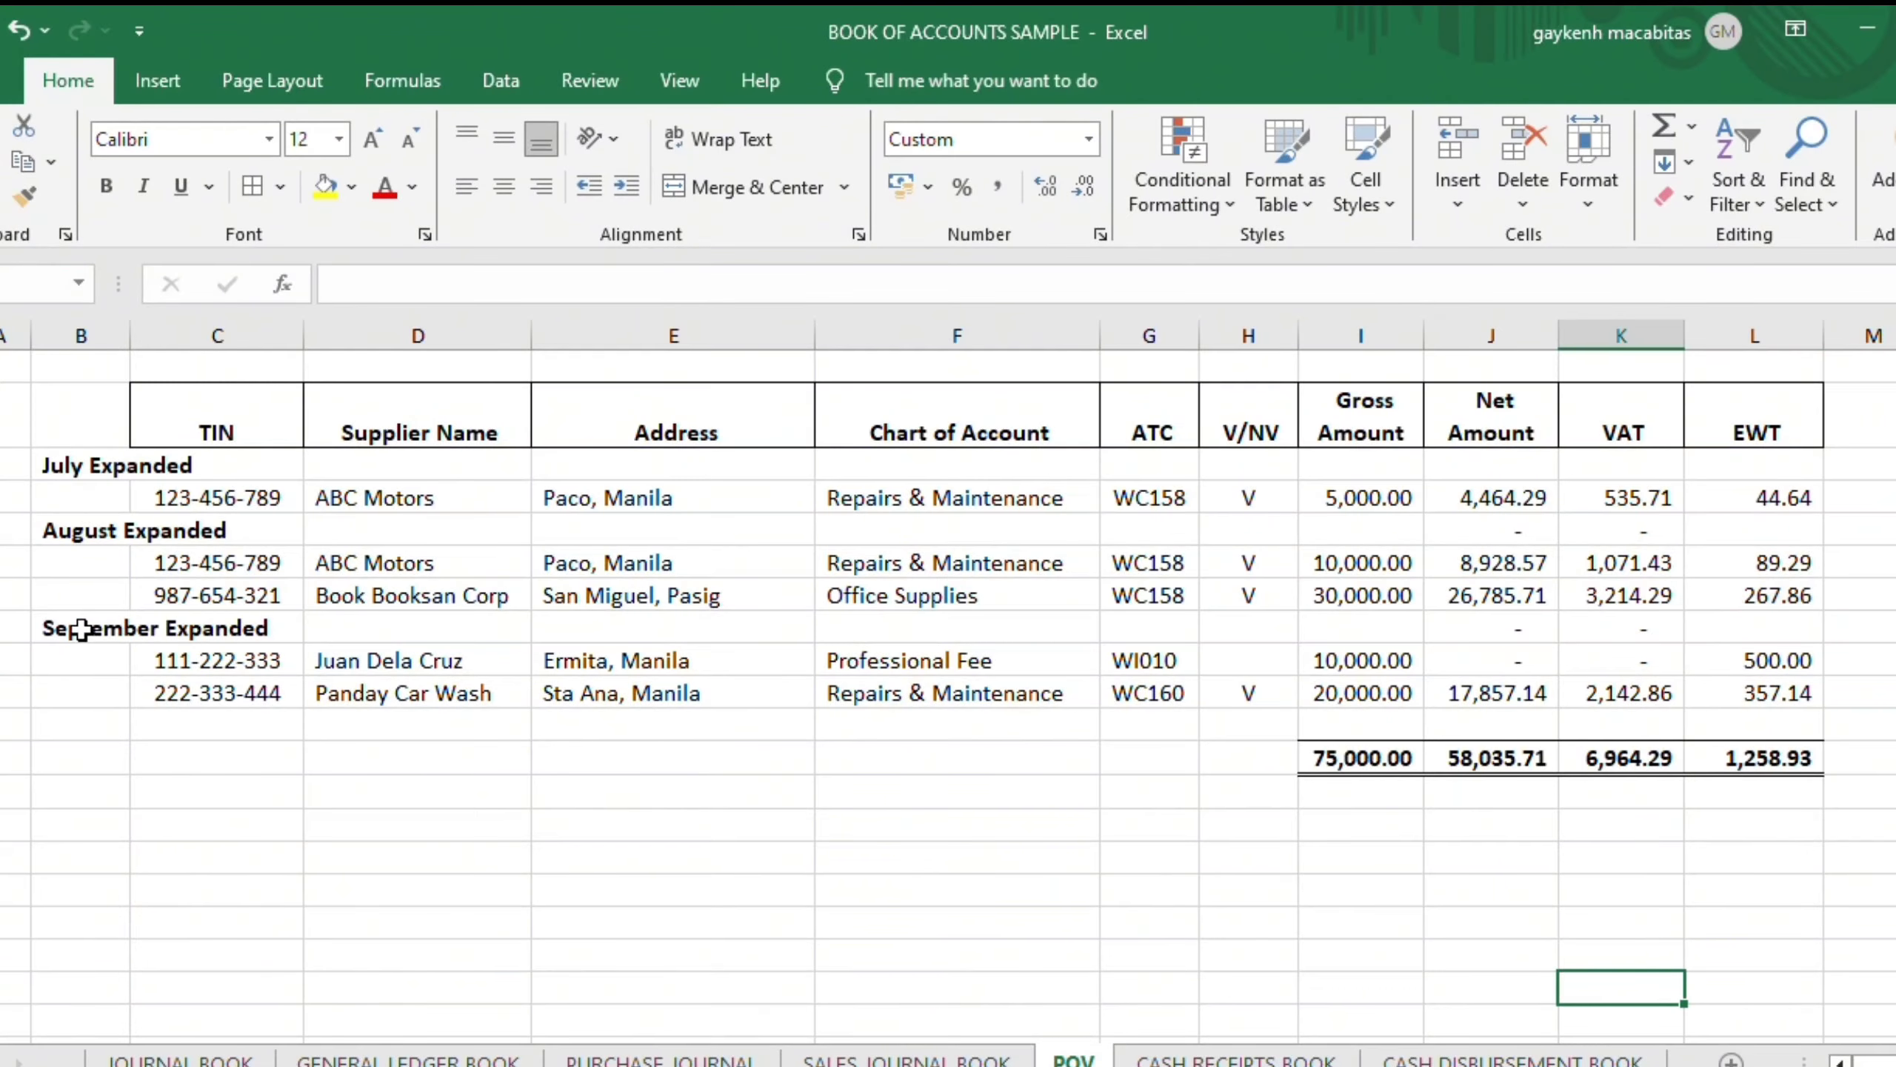
{"action": "left_click", "coordinate": [1760, 658]}
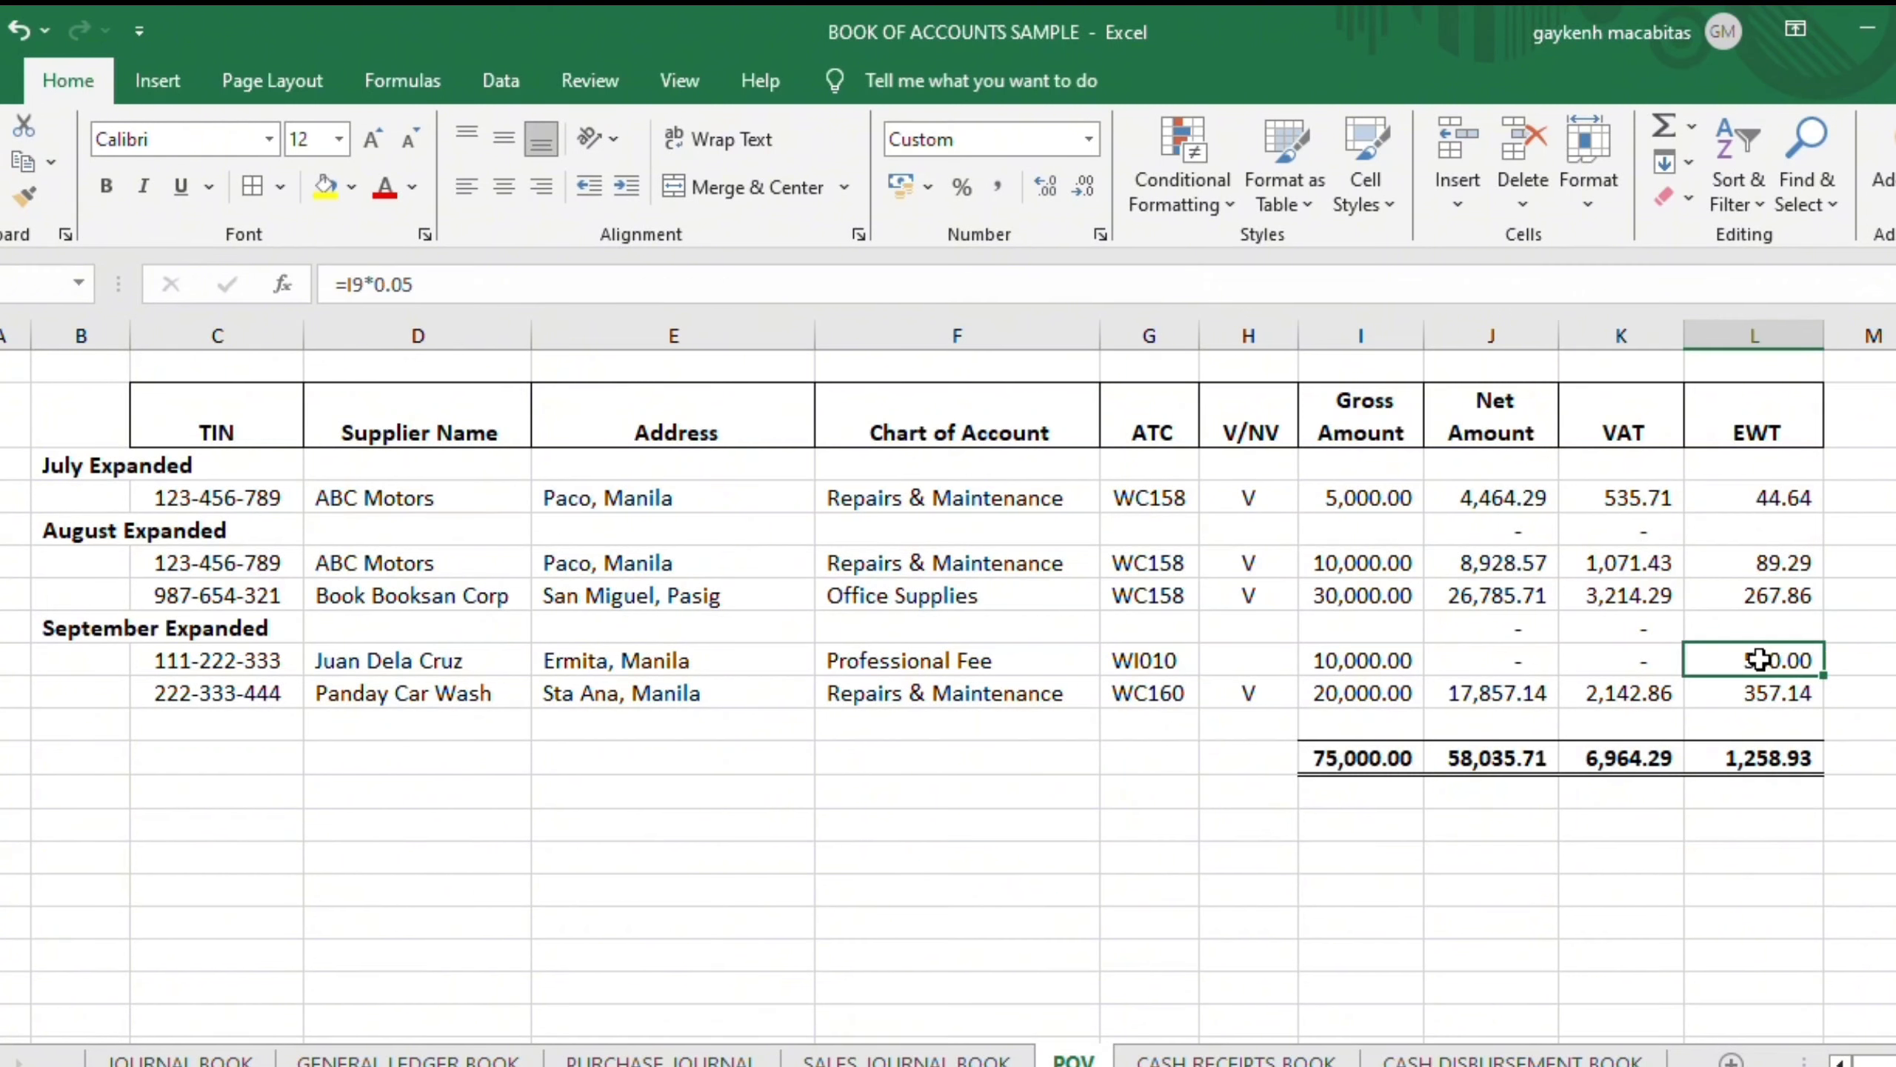
{"action": "left_click_drag", "start_coordinate": [1756, 660], "coordinate": [1766, 684]}
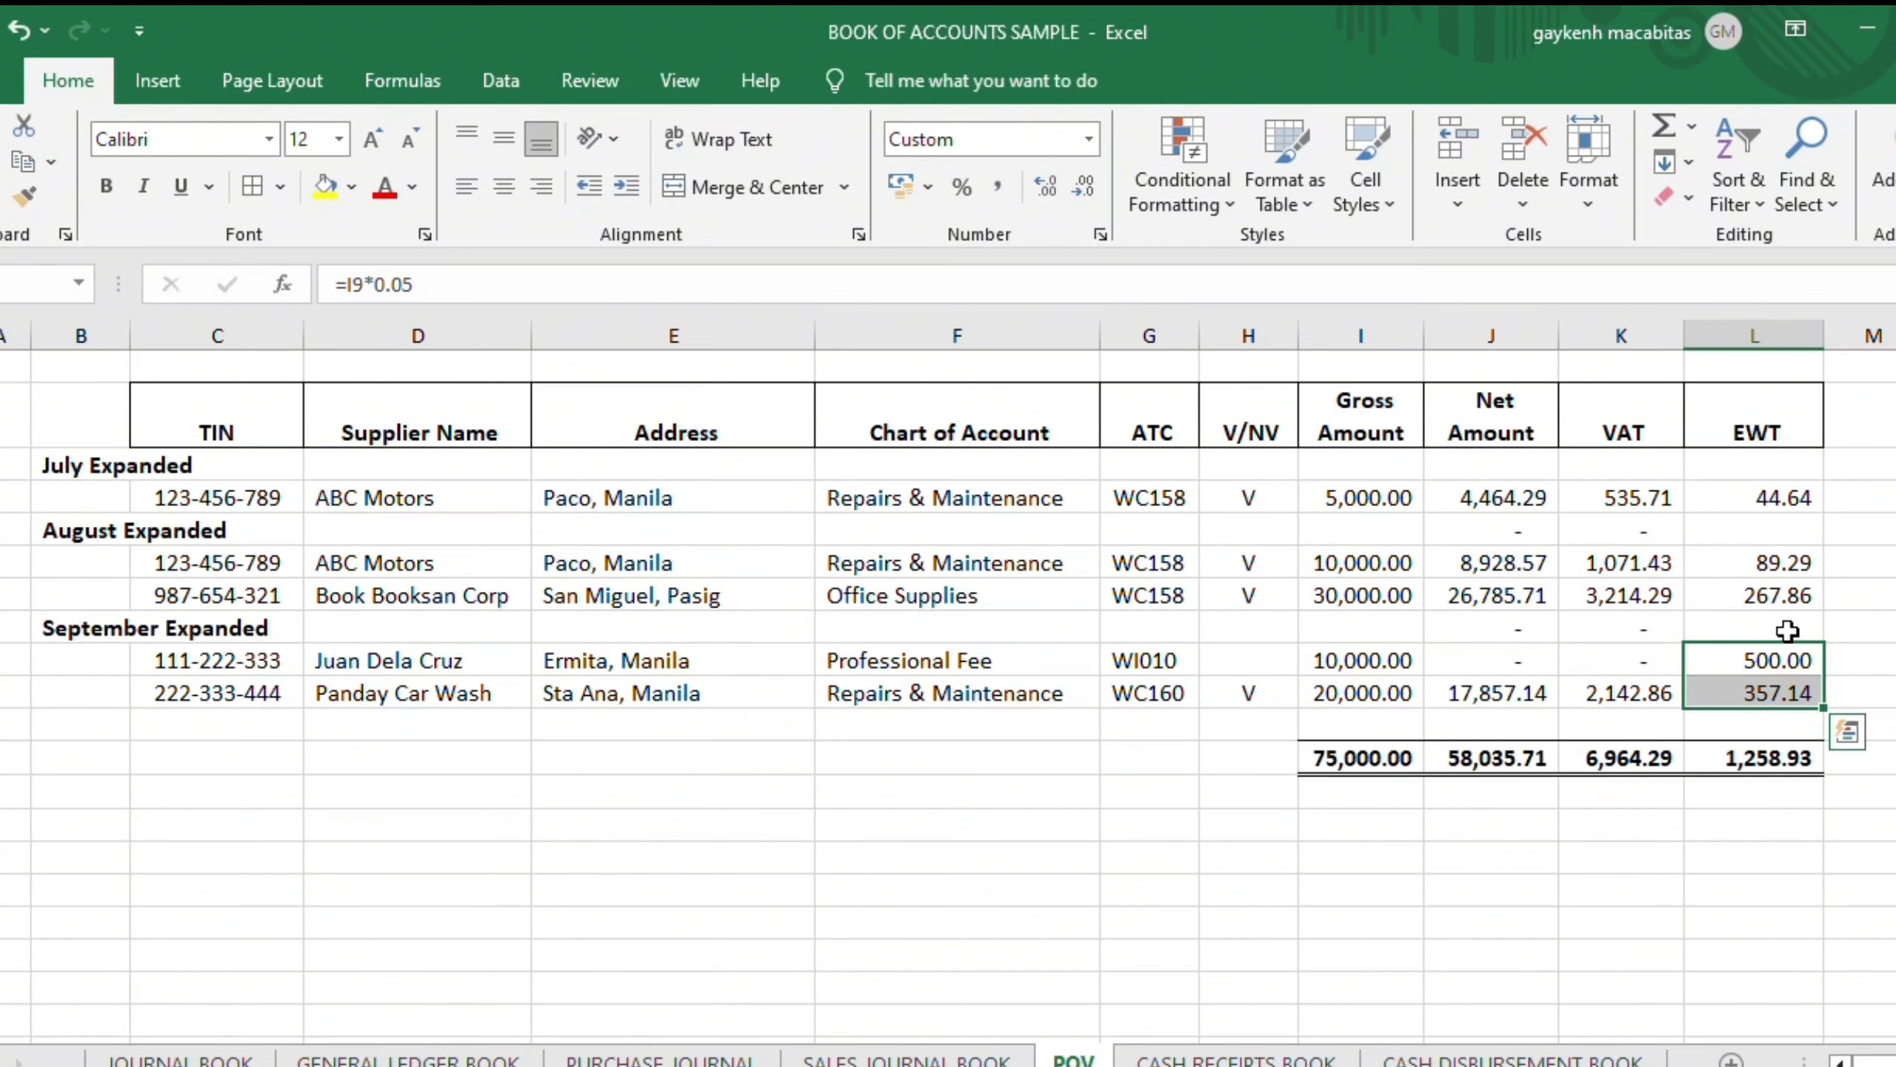
{"action": "key", "text": "alt+Tab"}
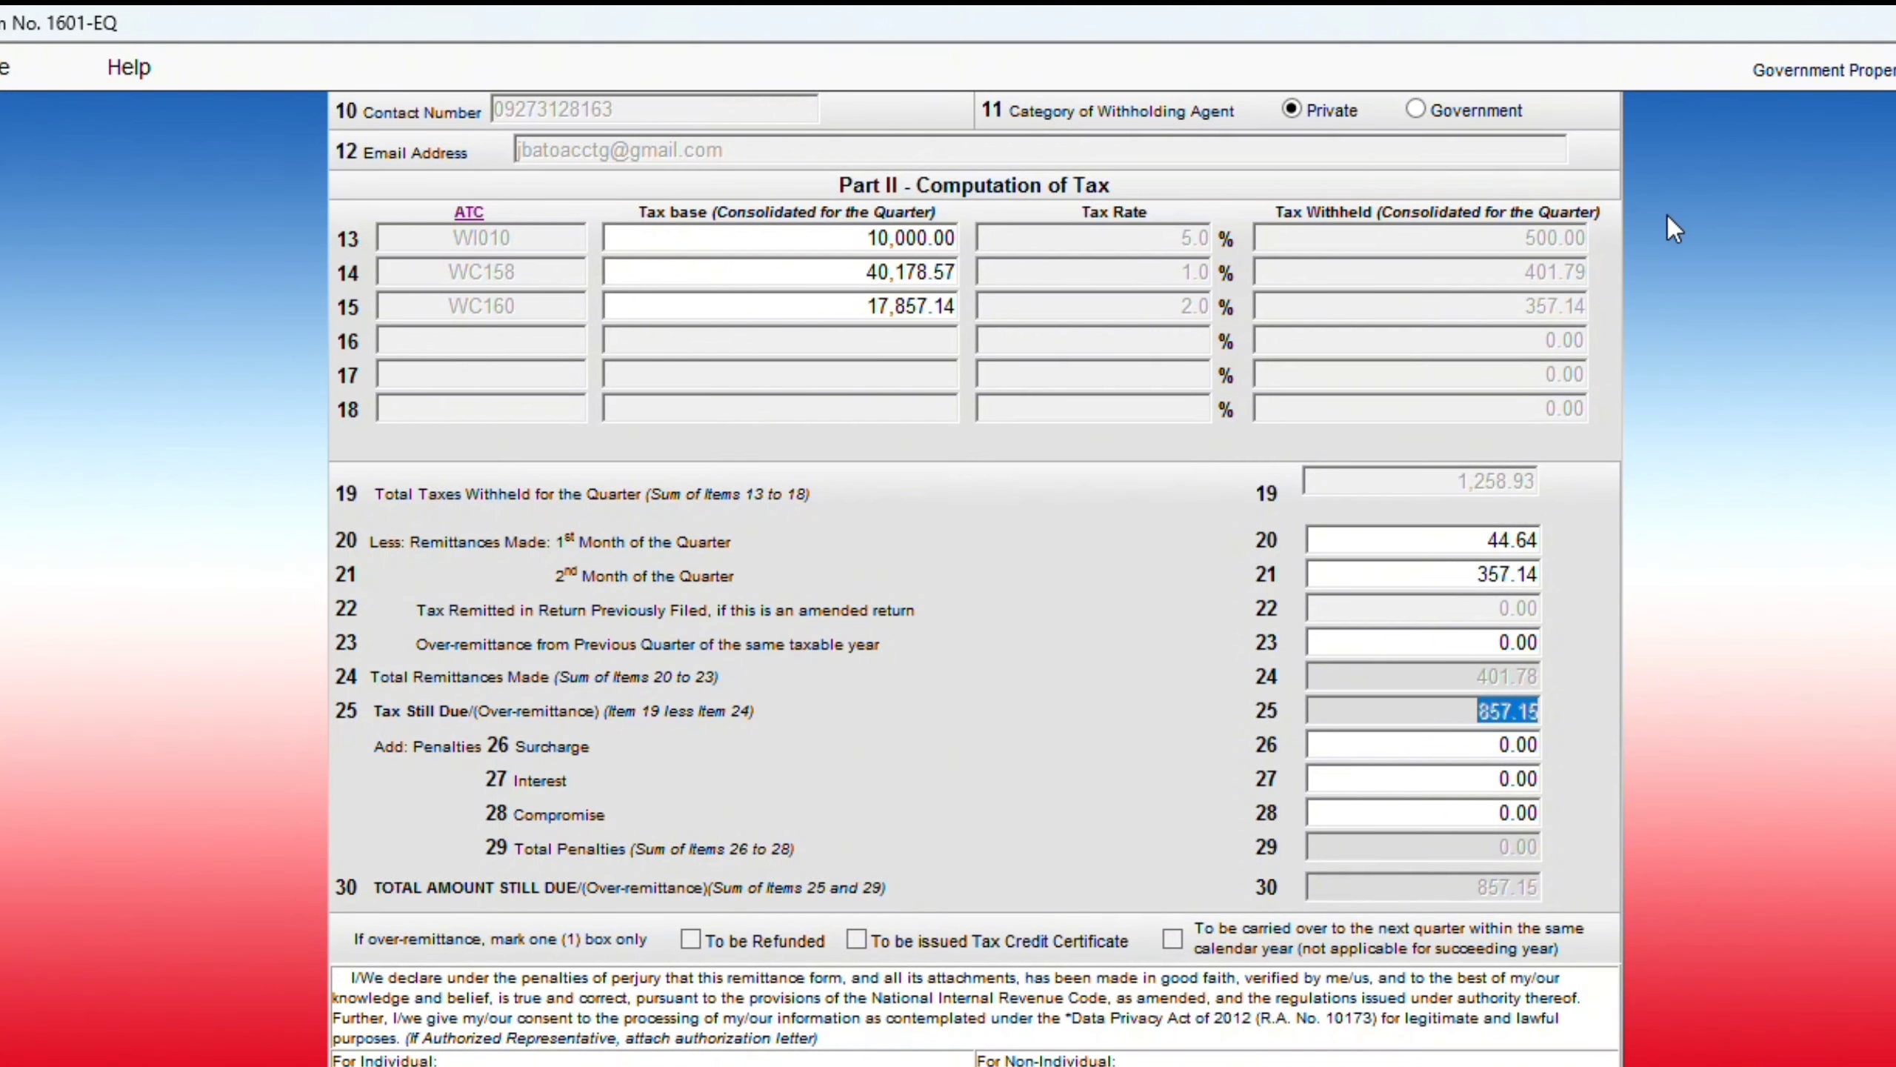
{"action": "scroll", "coordinate": [1067, 505], "scroll_direction": "down", "scroll_amount": 5}
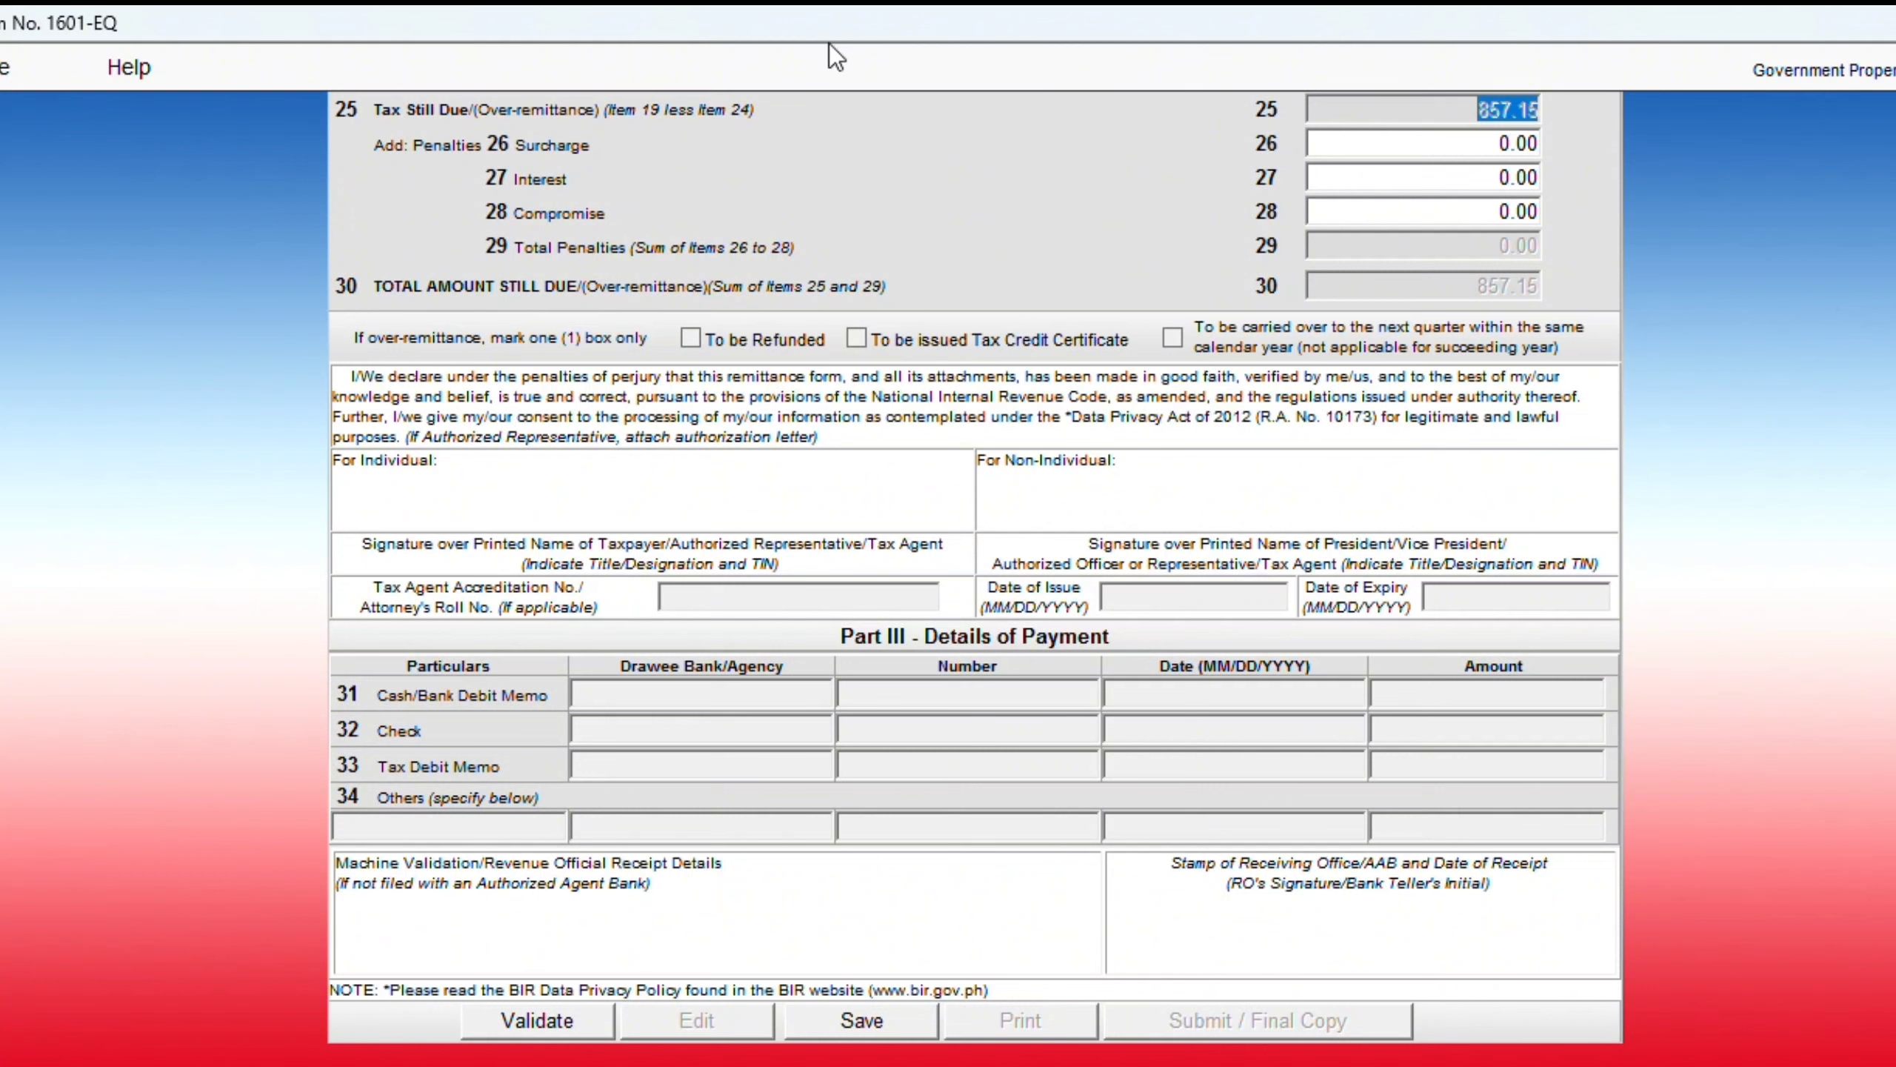
{"action": "scroll", "coordinate": [818, 155], "scroll_direction": "up", "scroll_amount": 5}
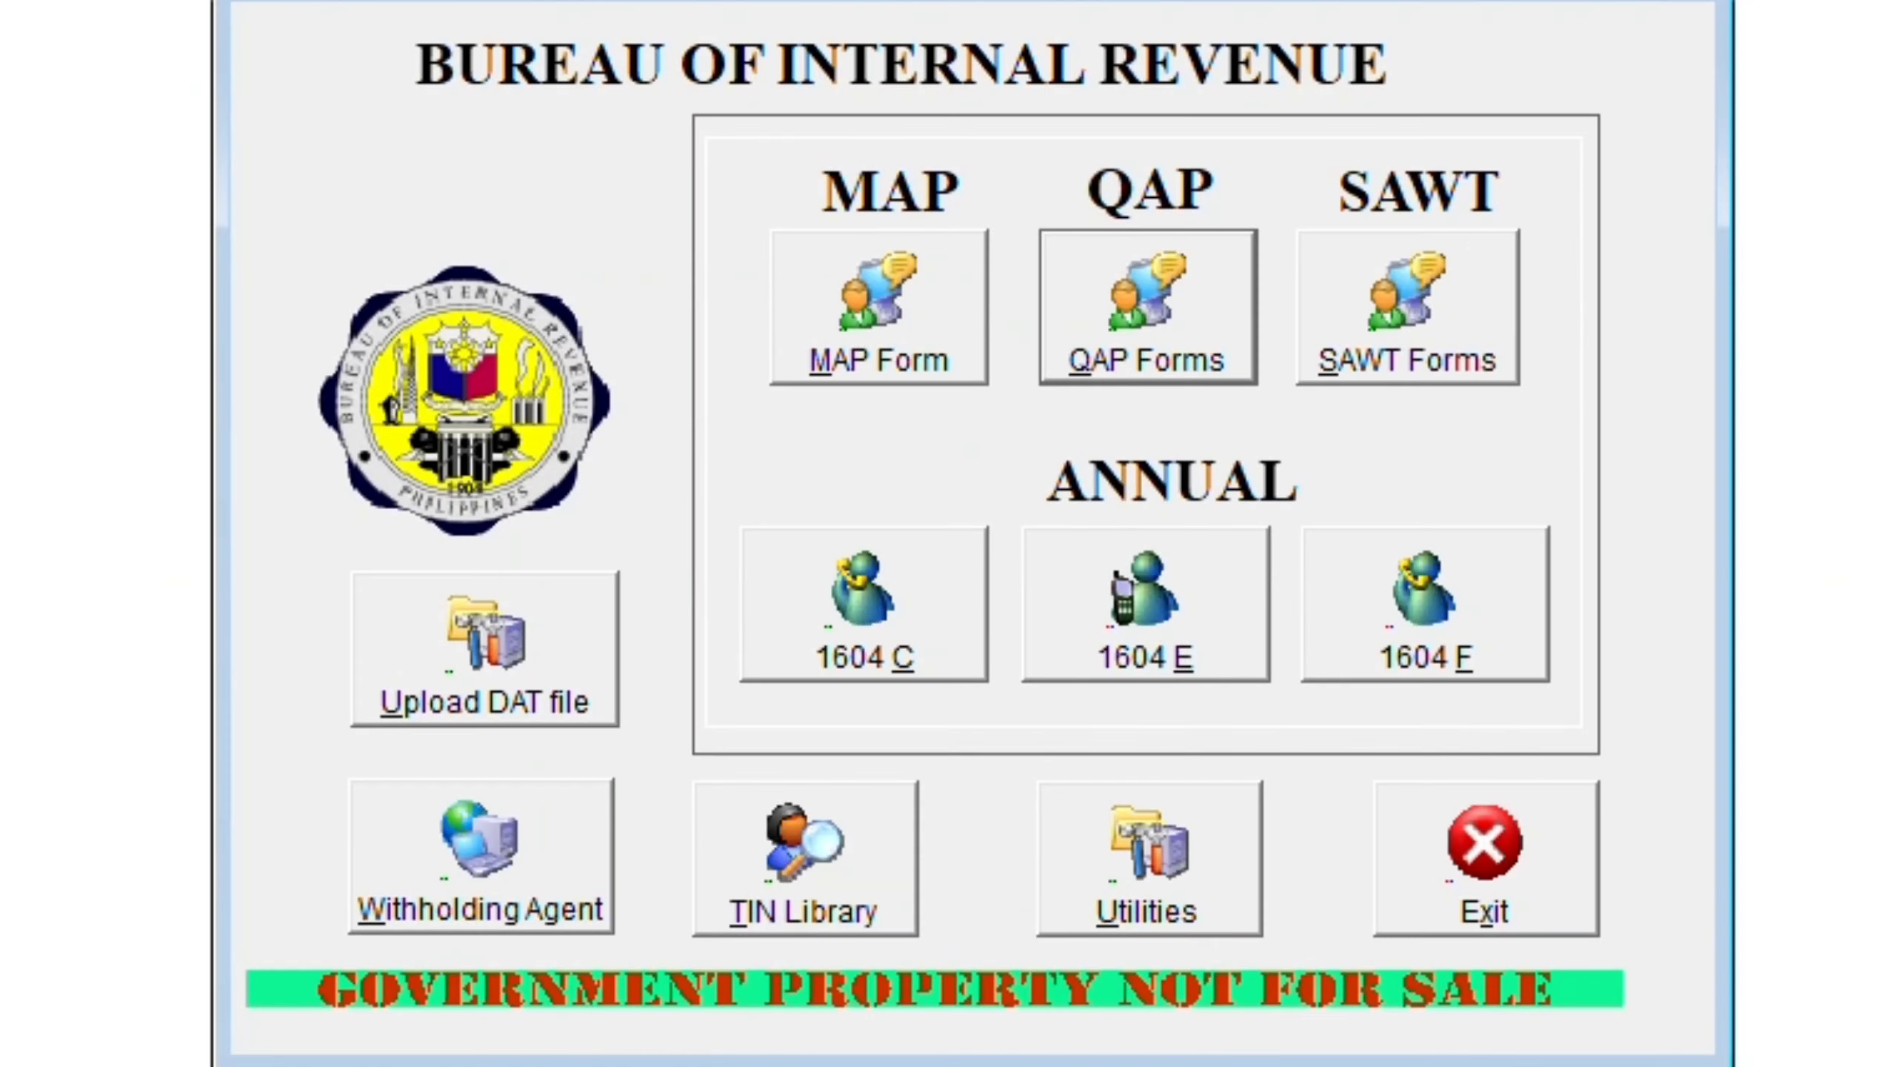
- In the BIR alphalist program, open the QAP 1601E form and set the month to 07 and the quarter to 3Q
{"action": "left_click", "coordinate": [1166, 307]}
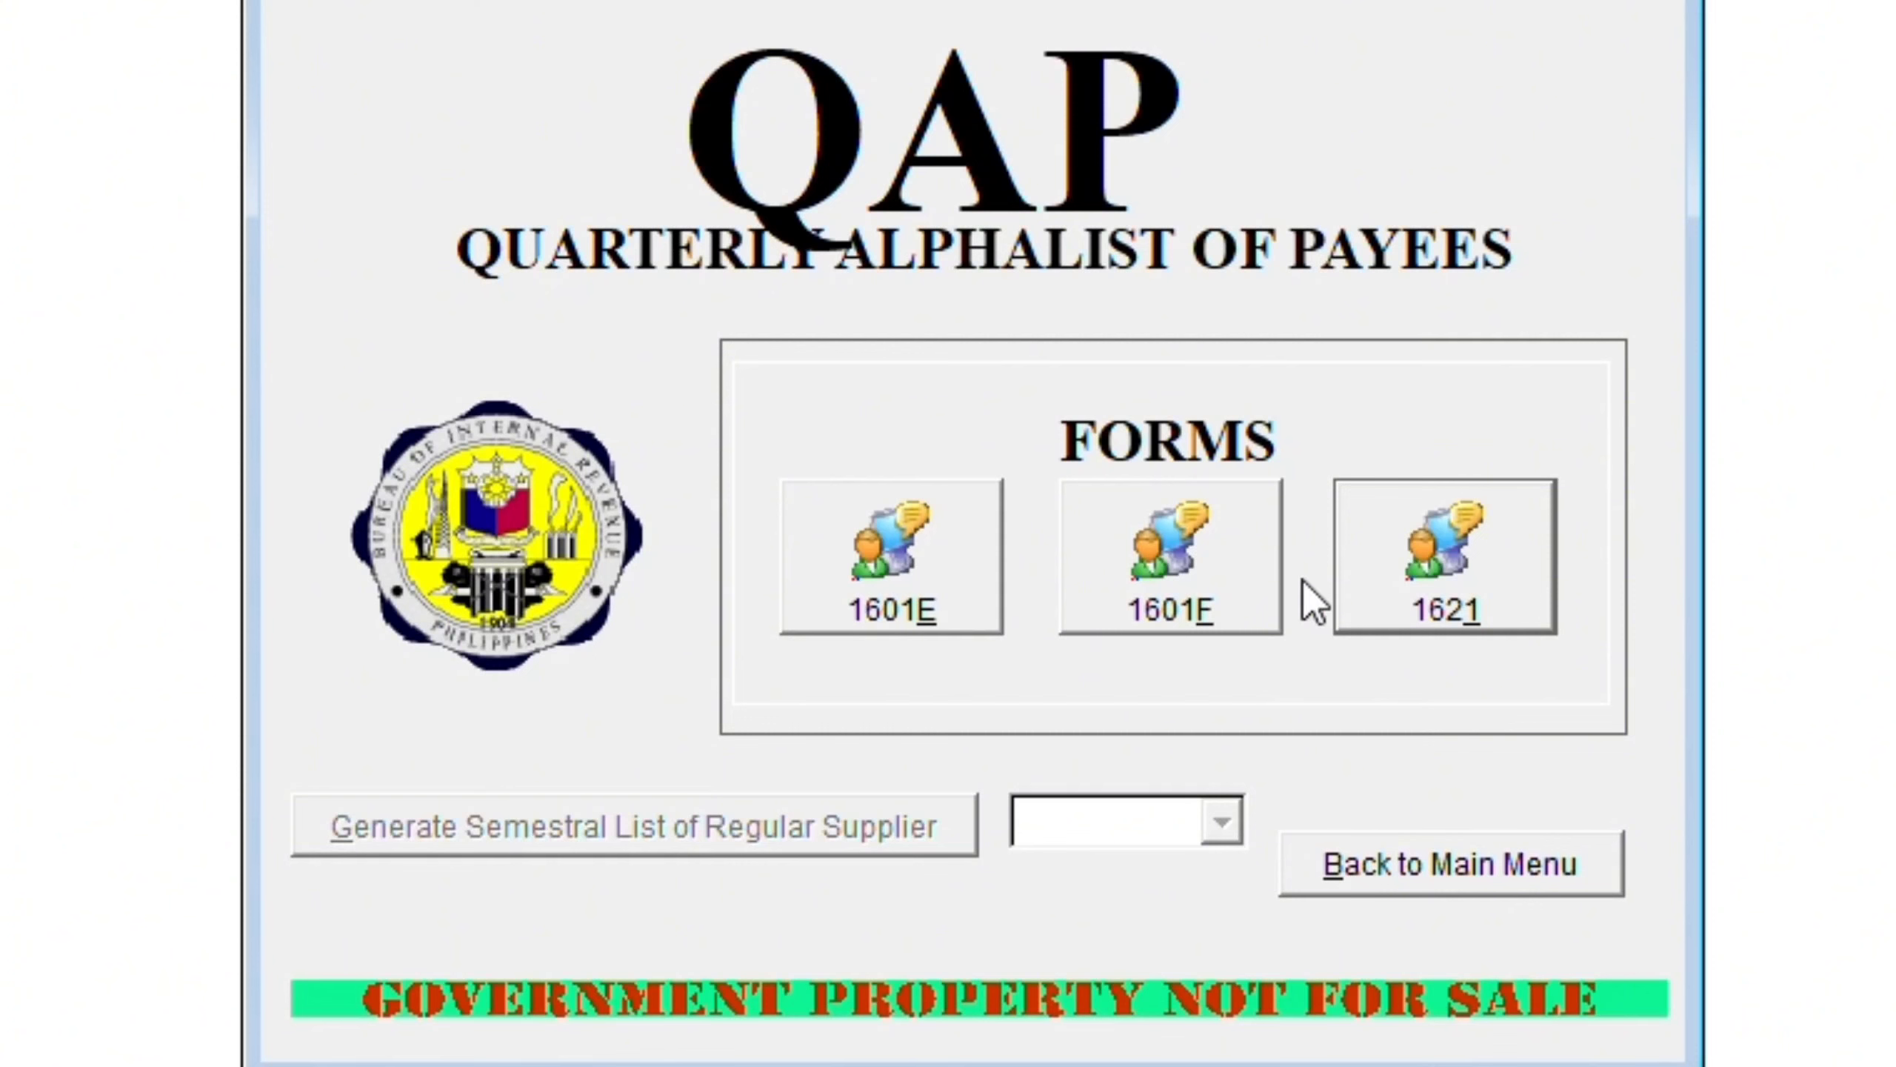
{"action": "left_click", "coordinate": [917, 573]}
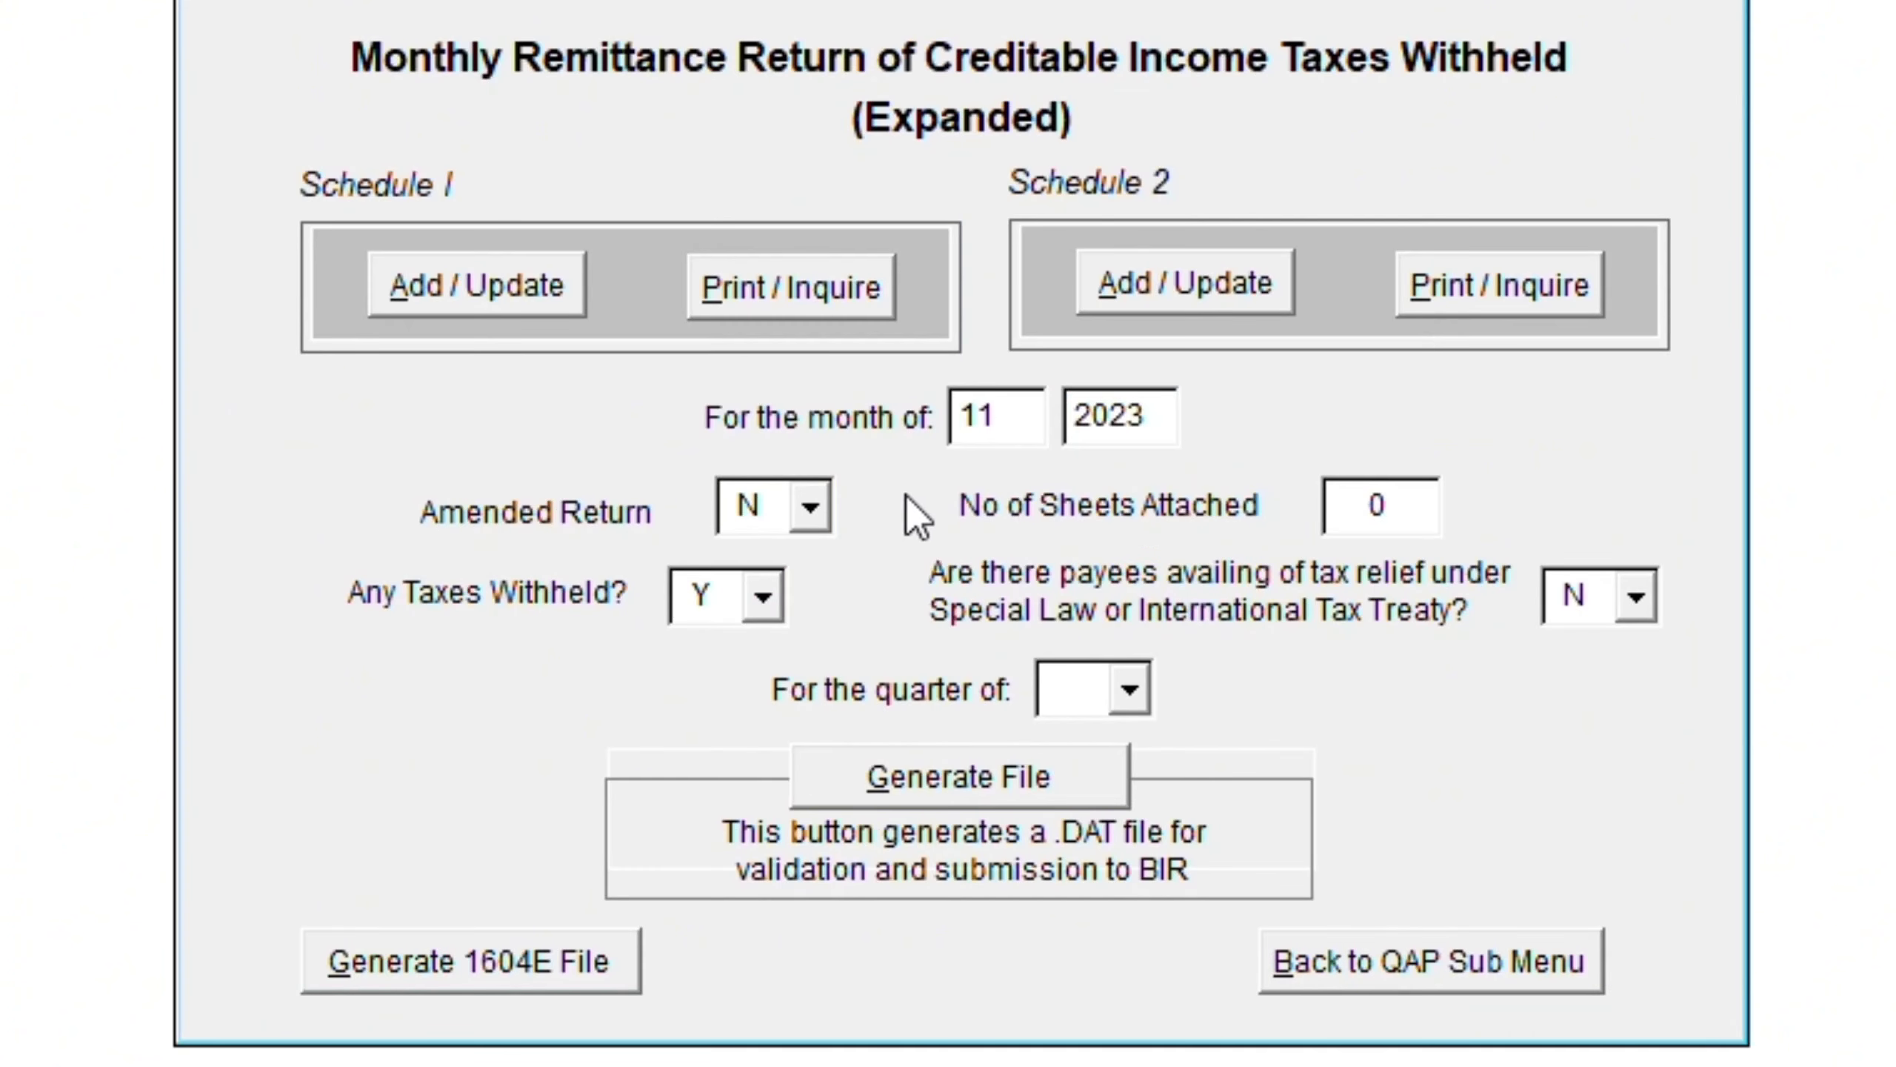
{"action": "left_click", "coordinate": [1030, 404]}
{"action": "key", "text": "BackSpace"}
{"action": "key", "text": "BackSpace"}
{"action": "type", "text": "07"}
{"action": "left_click", "coordinate": [1129, 689]}
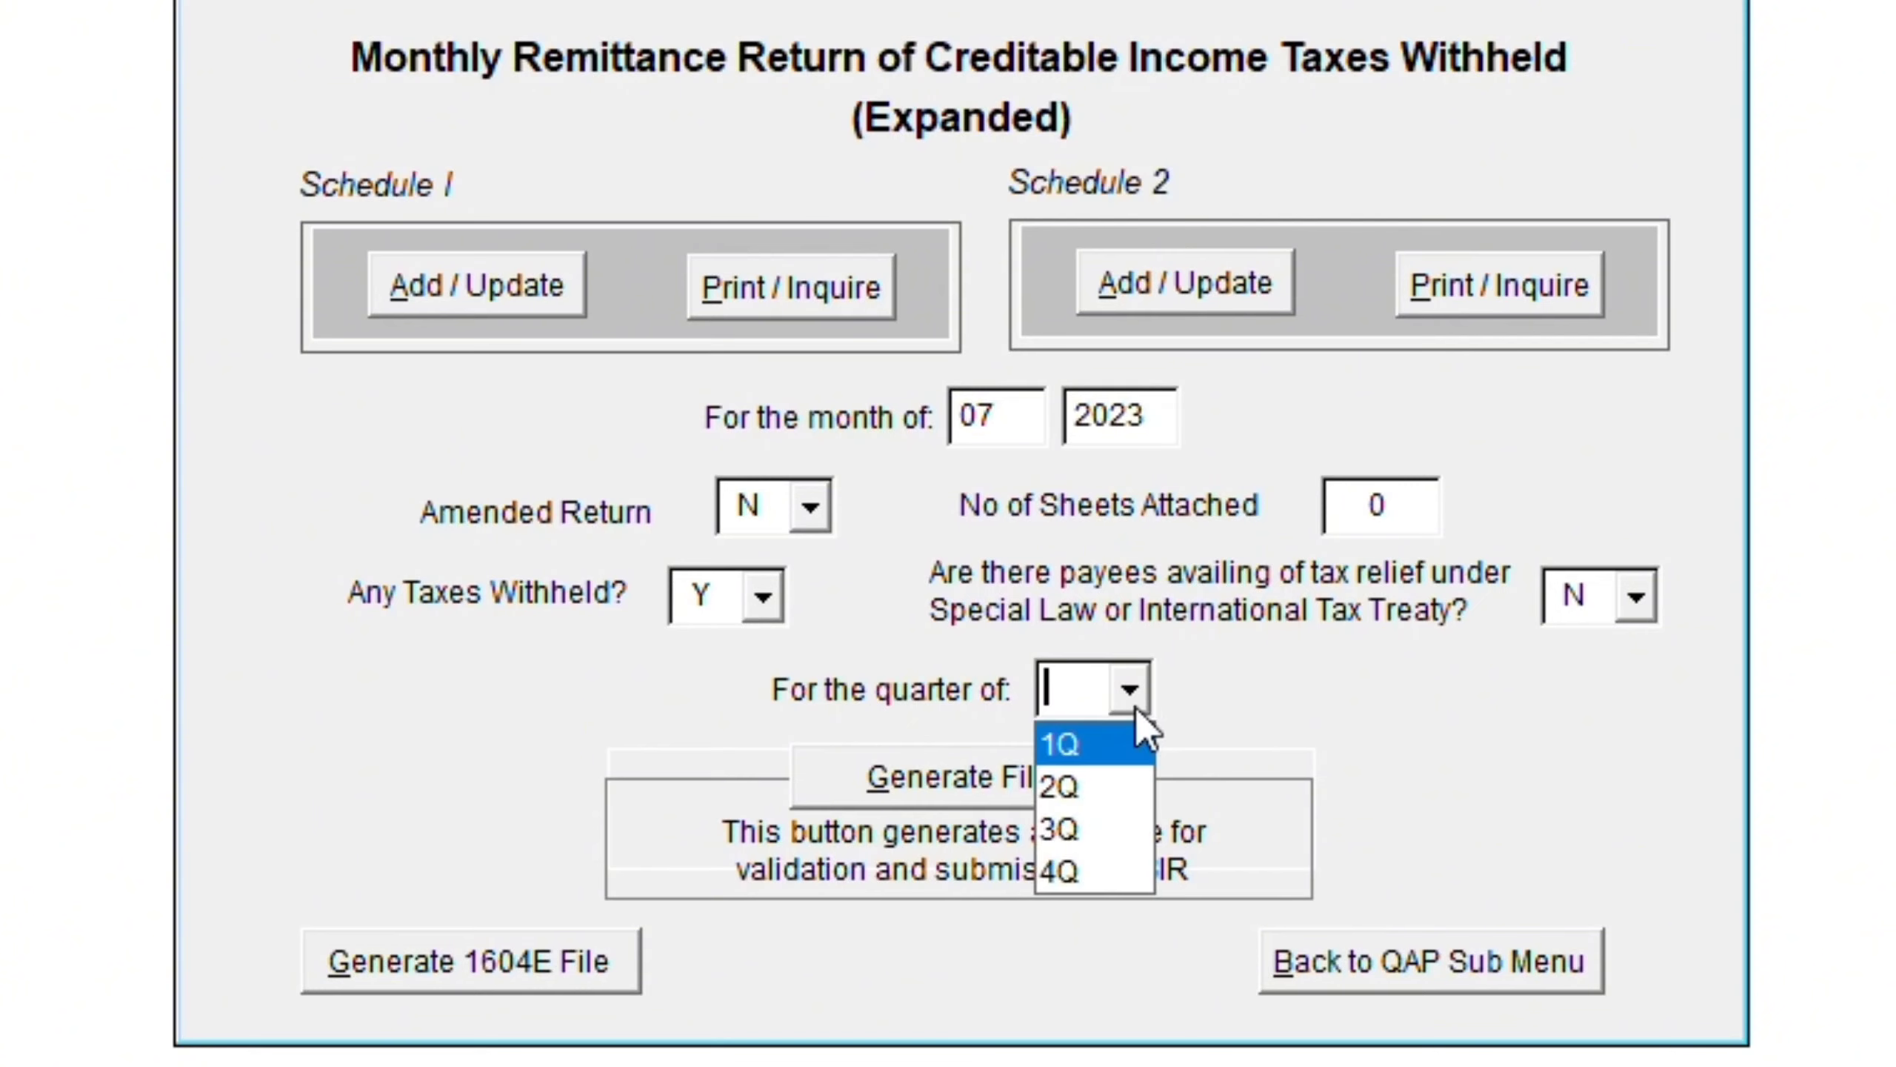
{"action": "left_click", "coordinate": [1105, 839]}
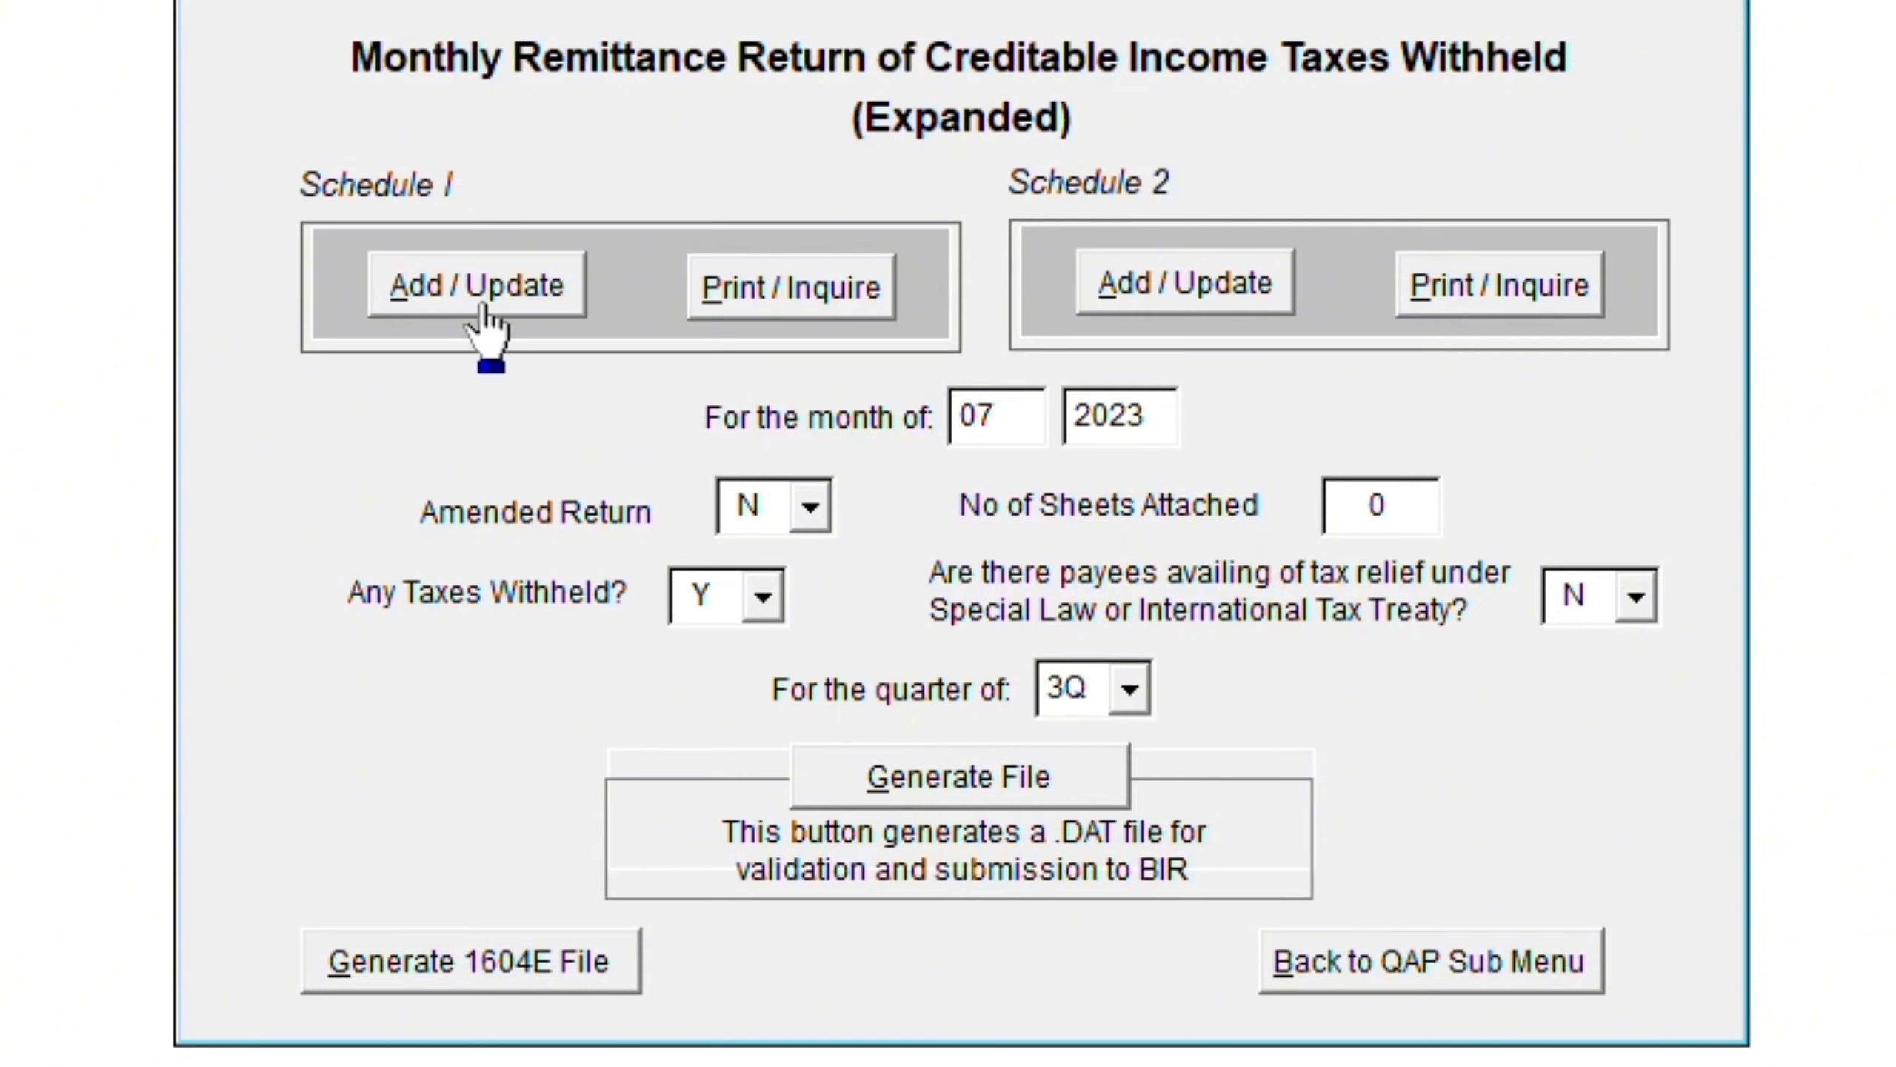
- Open Schedule I data entry for July 2023 and delete the existing ABC CORP WC100 record
{"action": "left_click", "coordinate": [467, 287]}
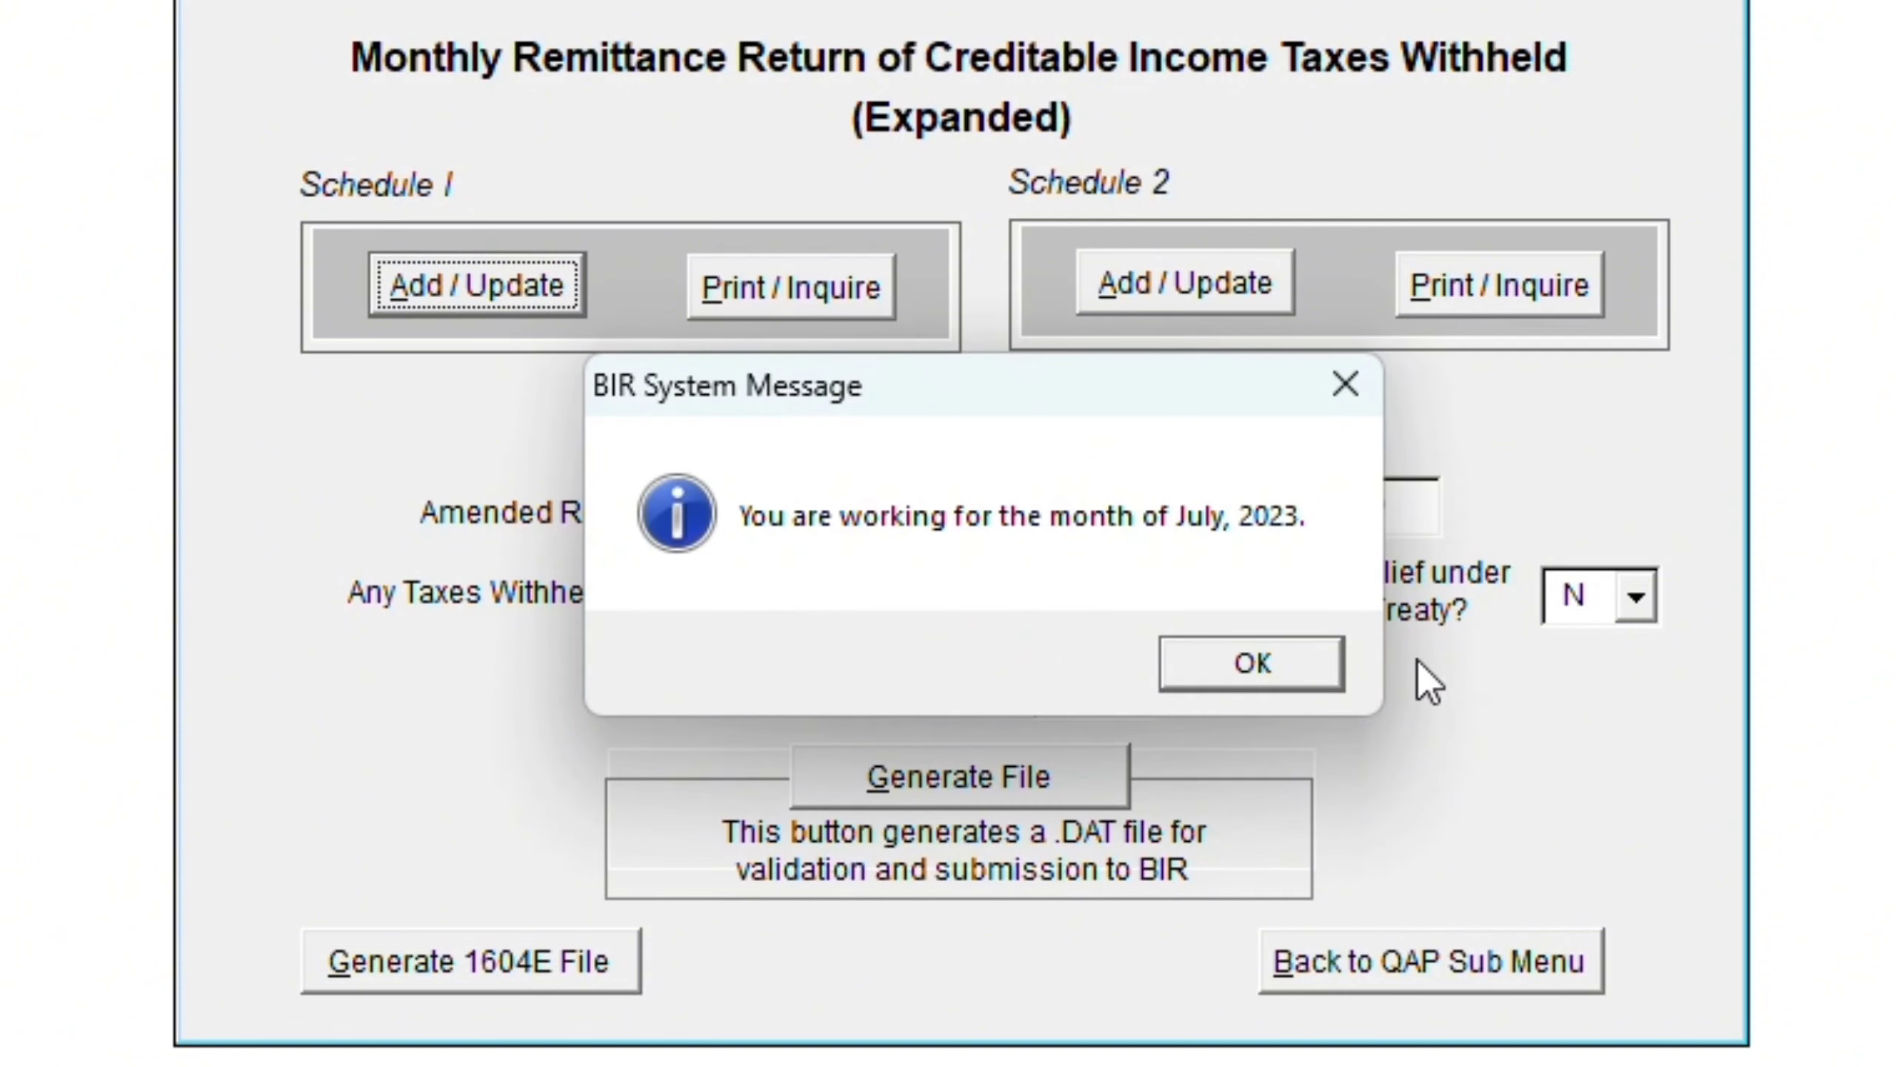
{"action": "left_click", "coordinate": [1253, 674]}
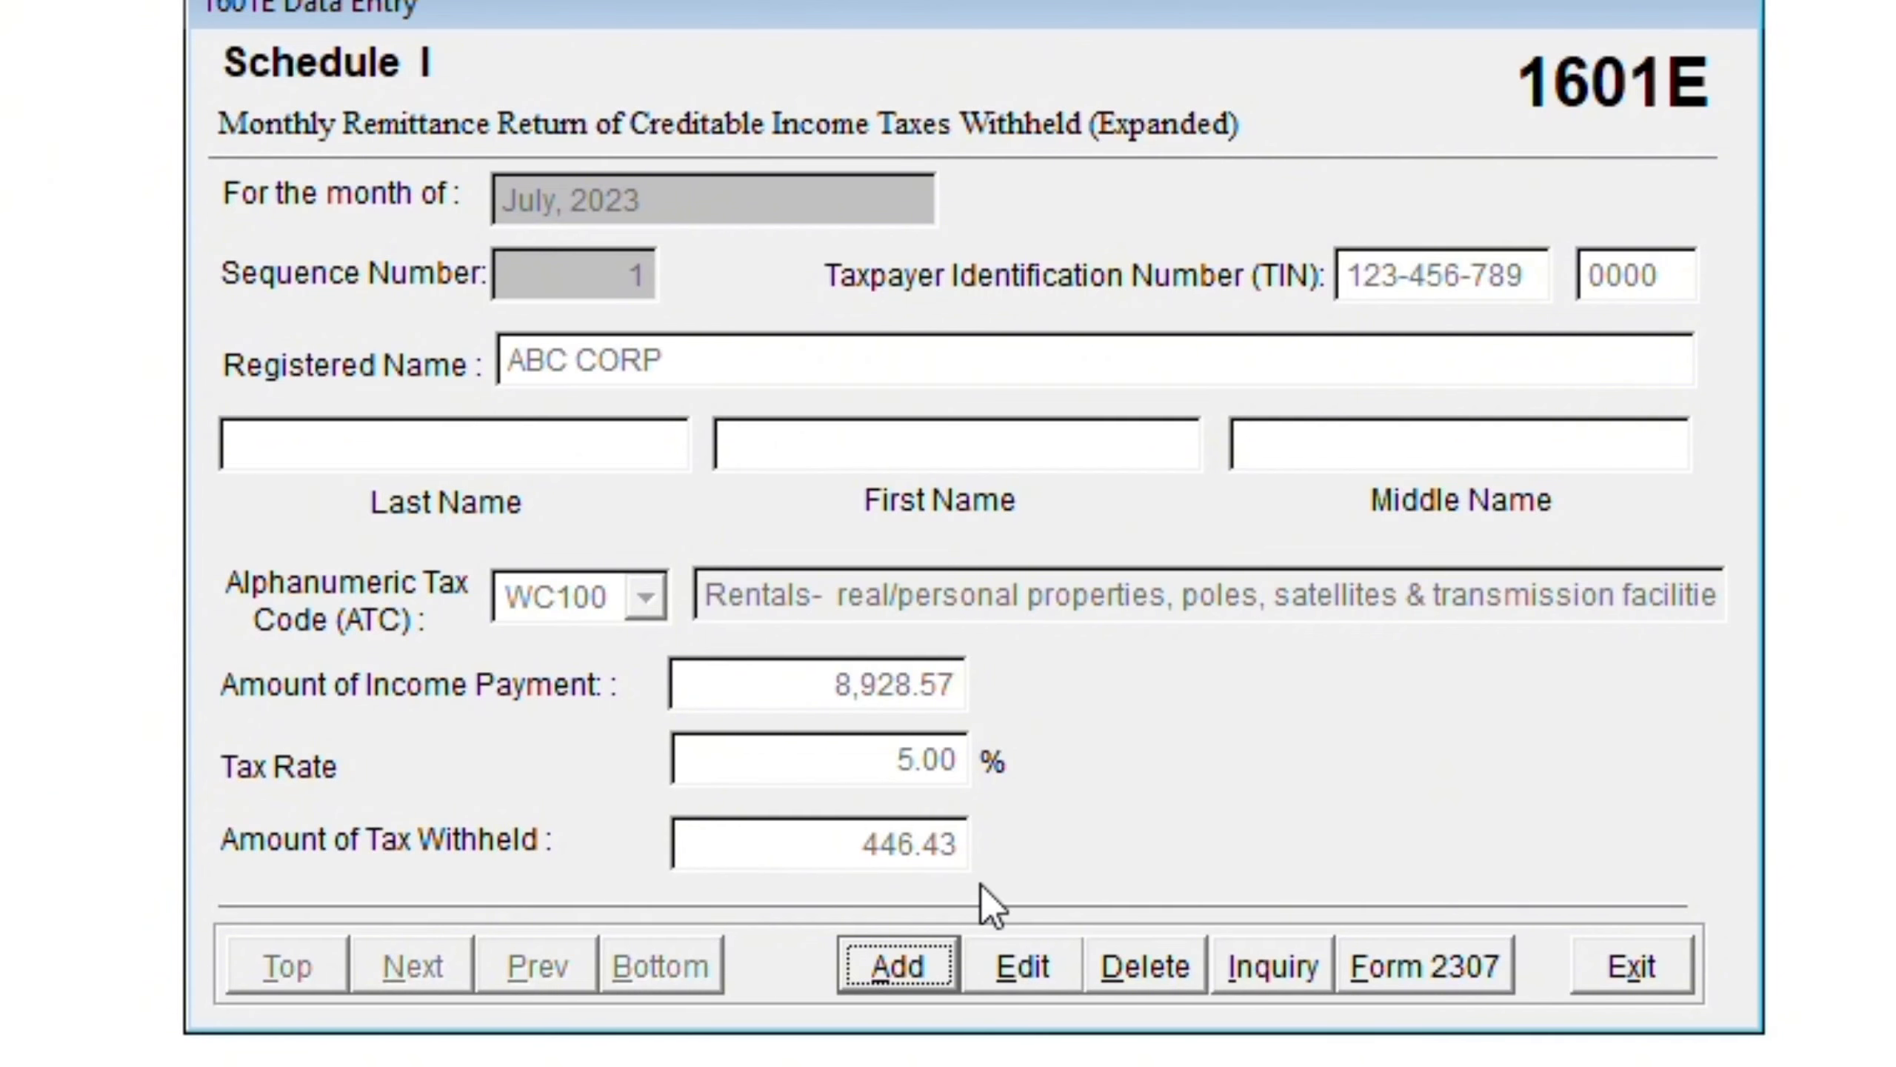
{"action": "left_click", "coordinate": [1143, 957]}
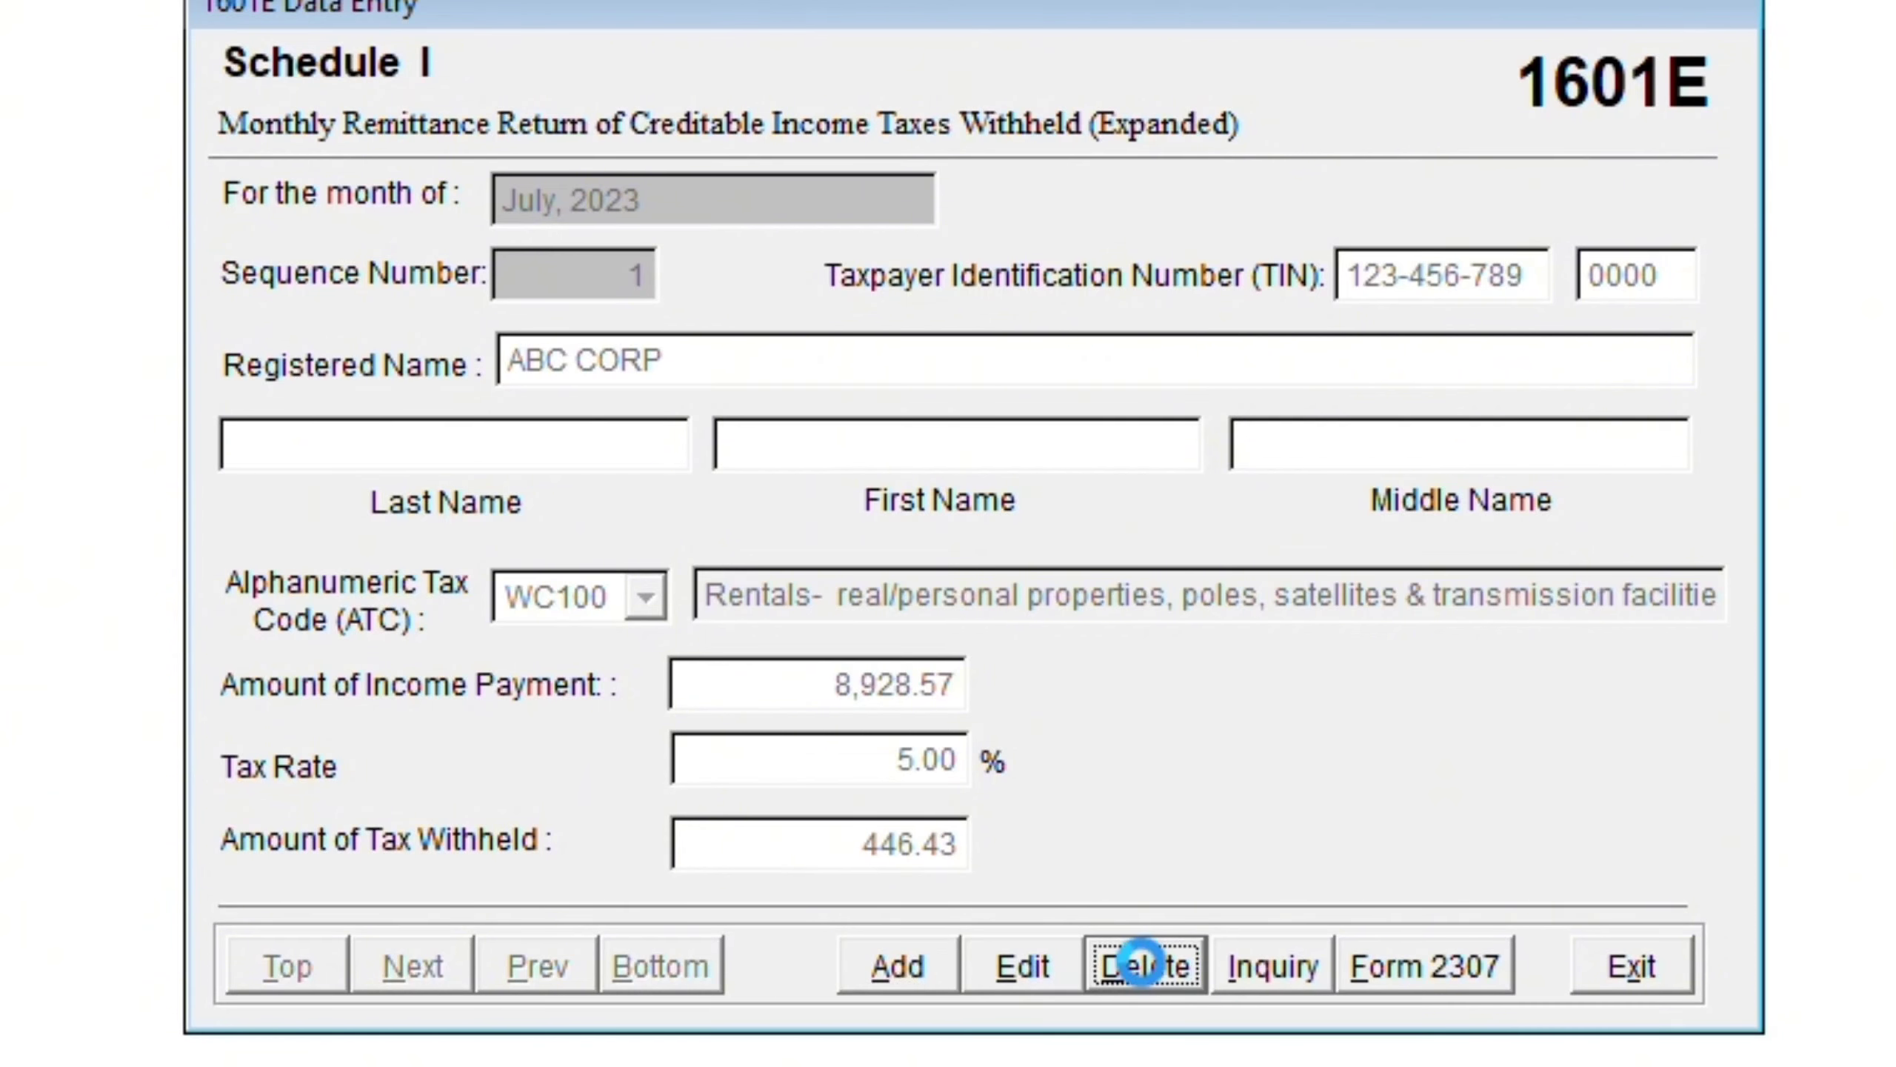
{"action": "left_click", "coordinate": [1046, 669]}
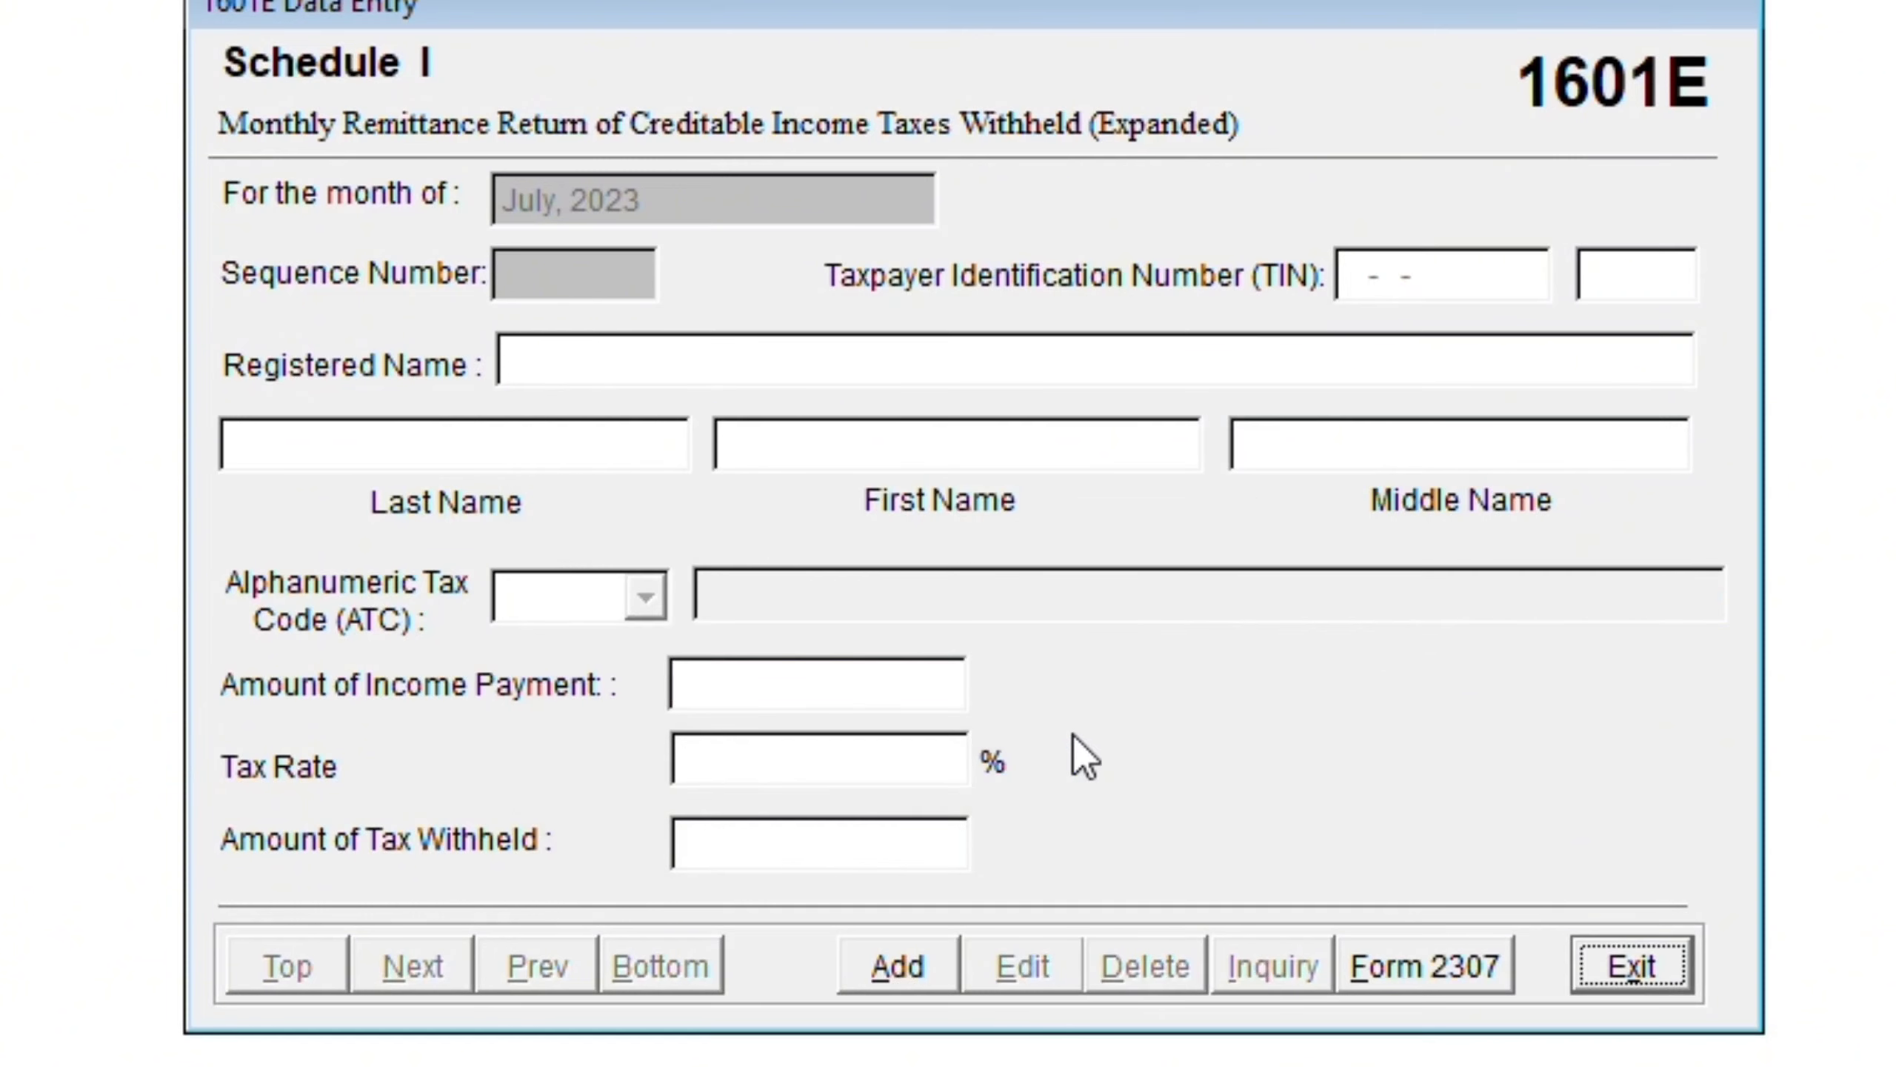
- Start a new July Schedule I record and enter ABC Motors' TIN from the July entry in the Excel POV sheet
{"action": "left_click", "coordinate": [907, 966]}
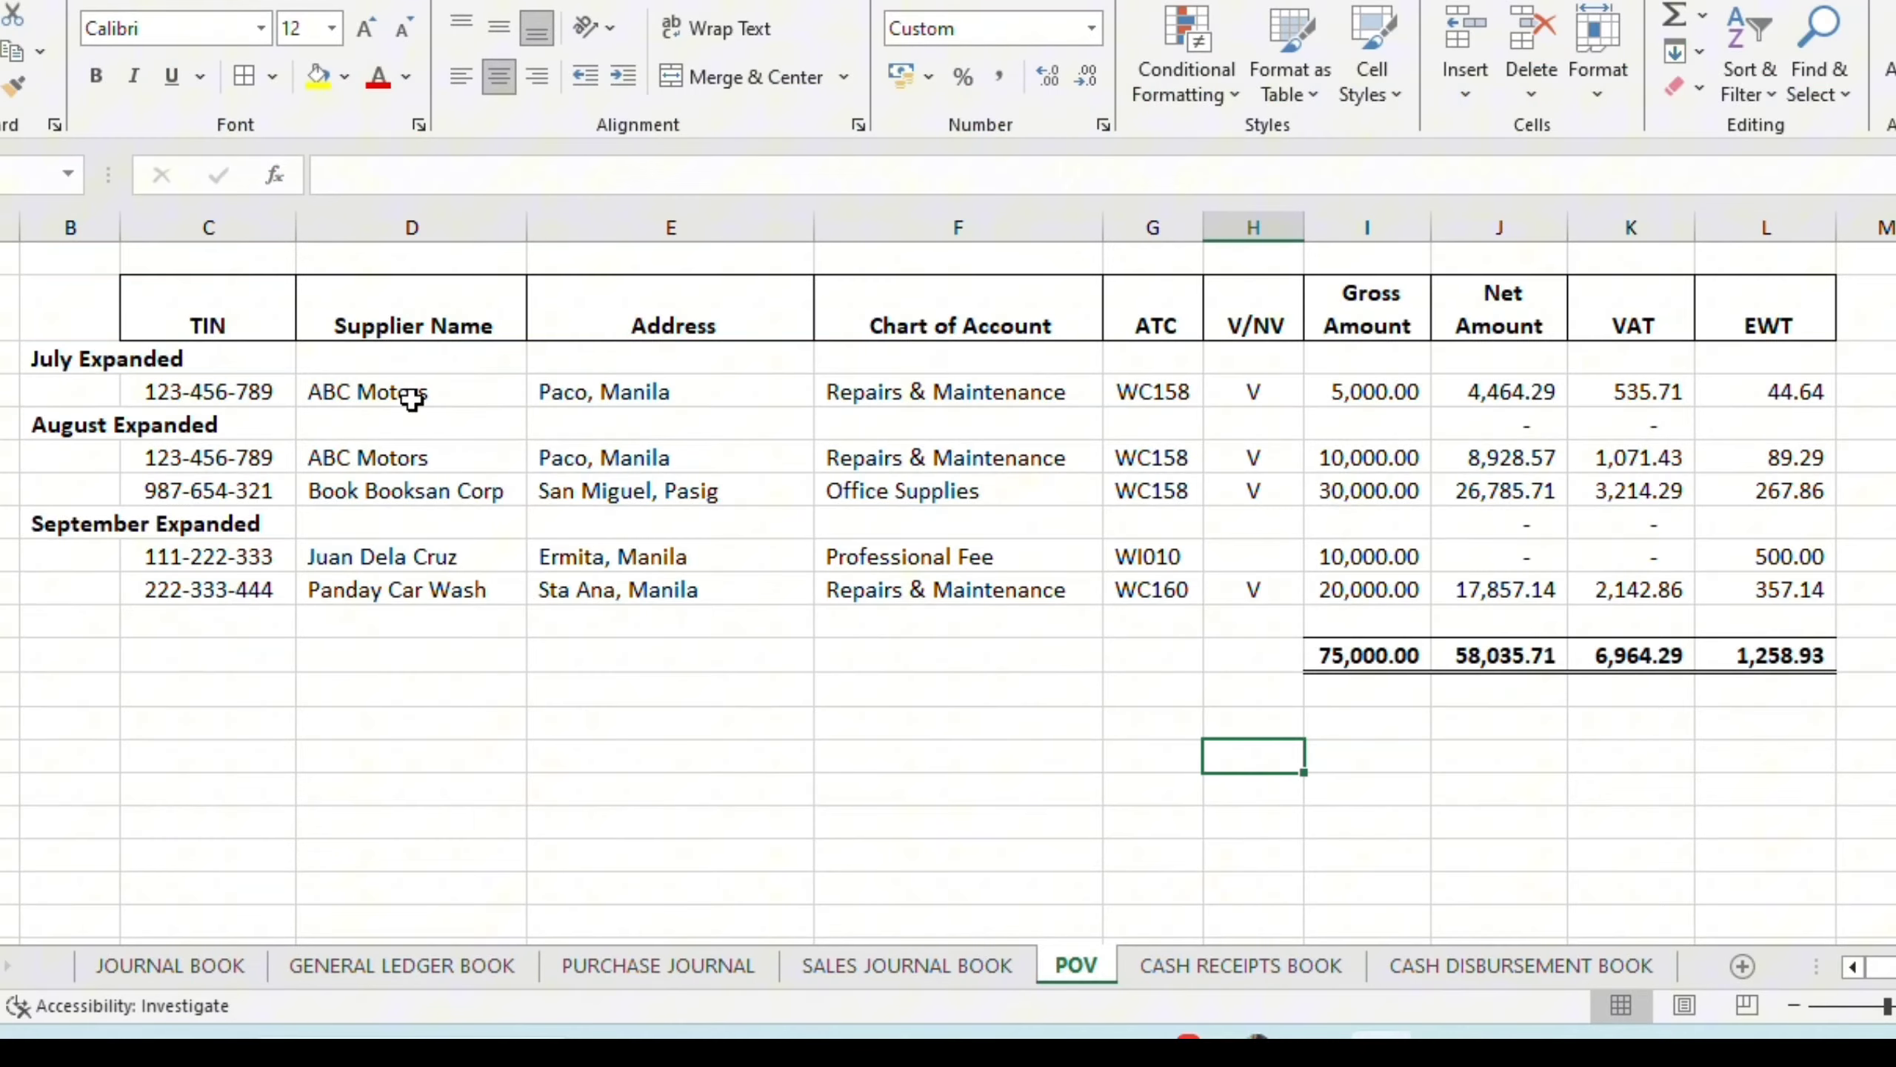
{"action": "left_click", "coordinate": [418, 393]}
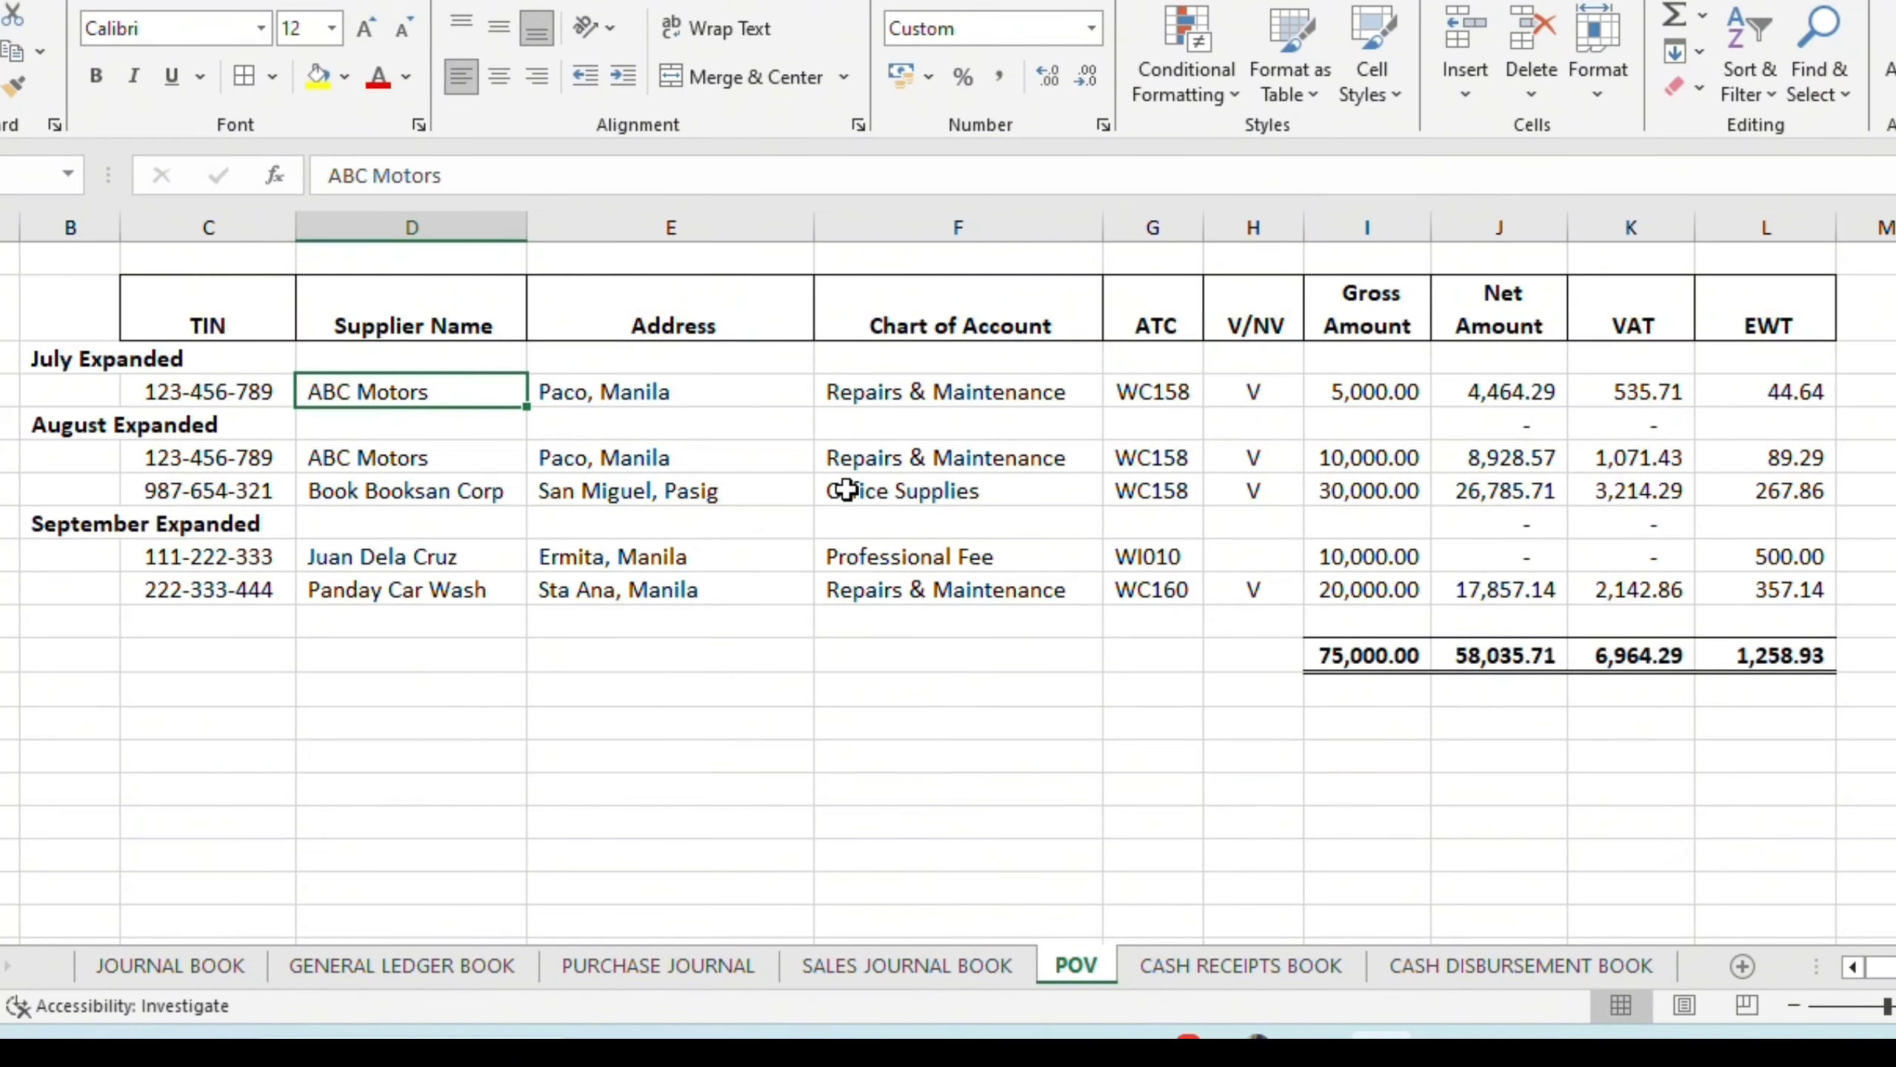
{"action": "key", "text": "Left"}
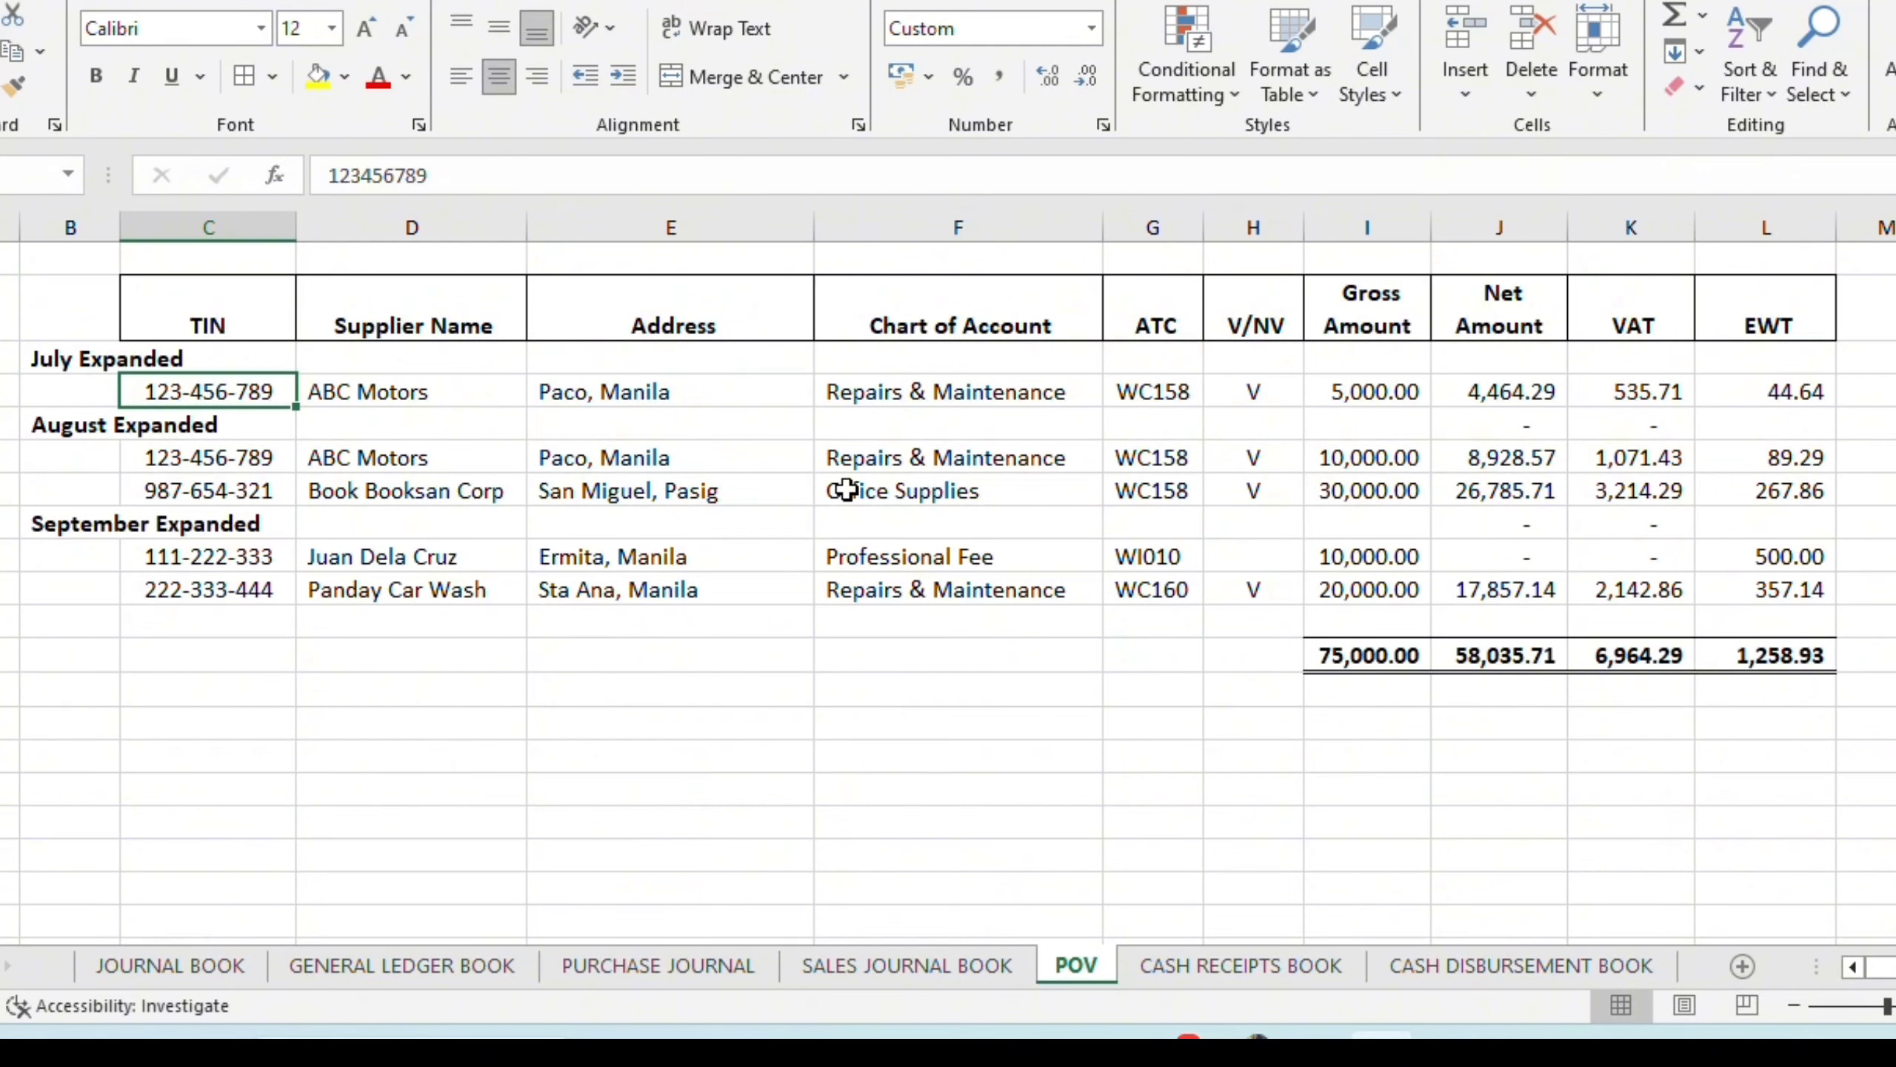
{"action": "key", "text": "Right"}
{"action": "key", "text": "Right"}
{"action": "key", "text": "Right"}
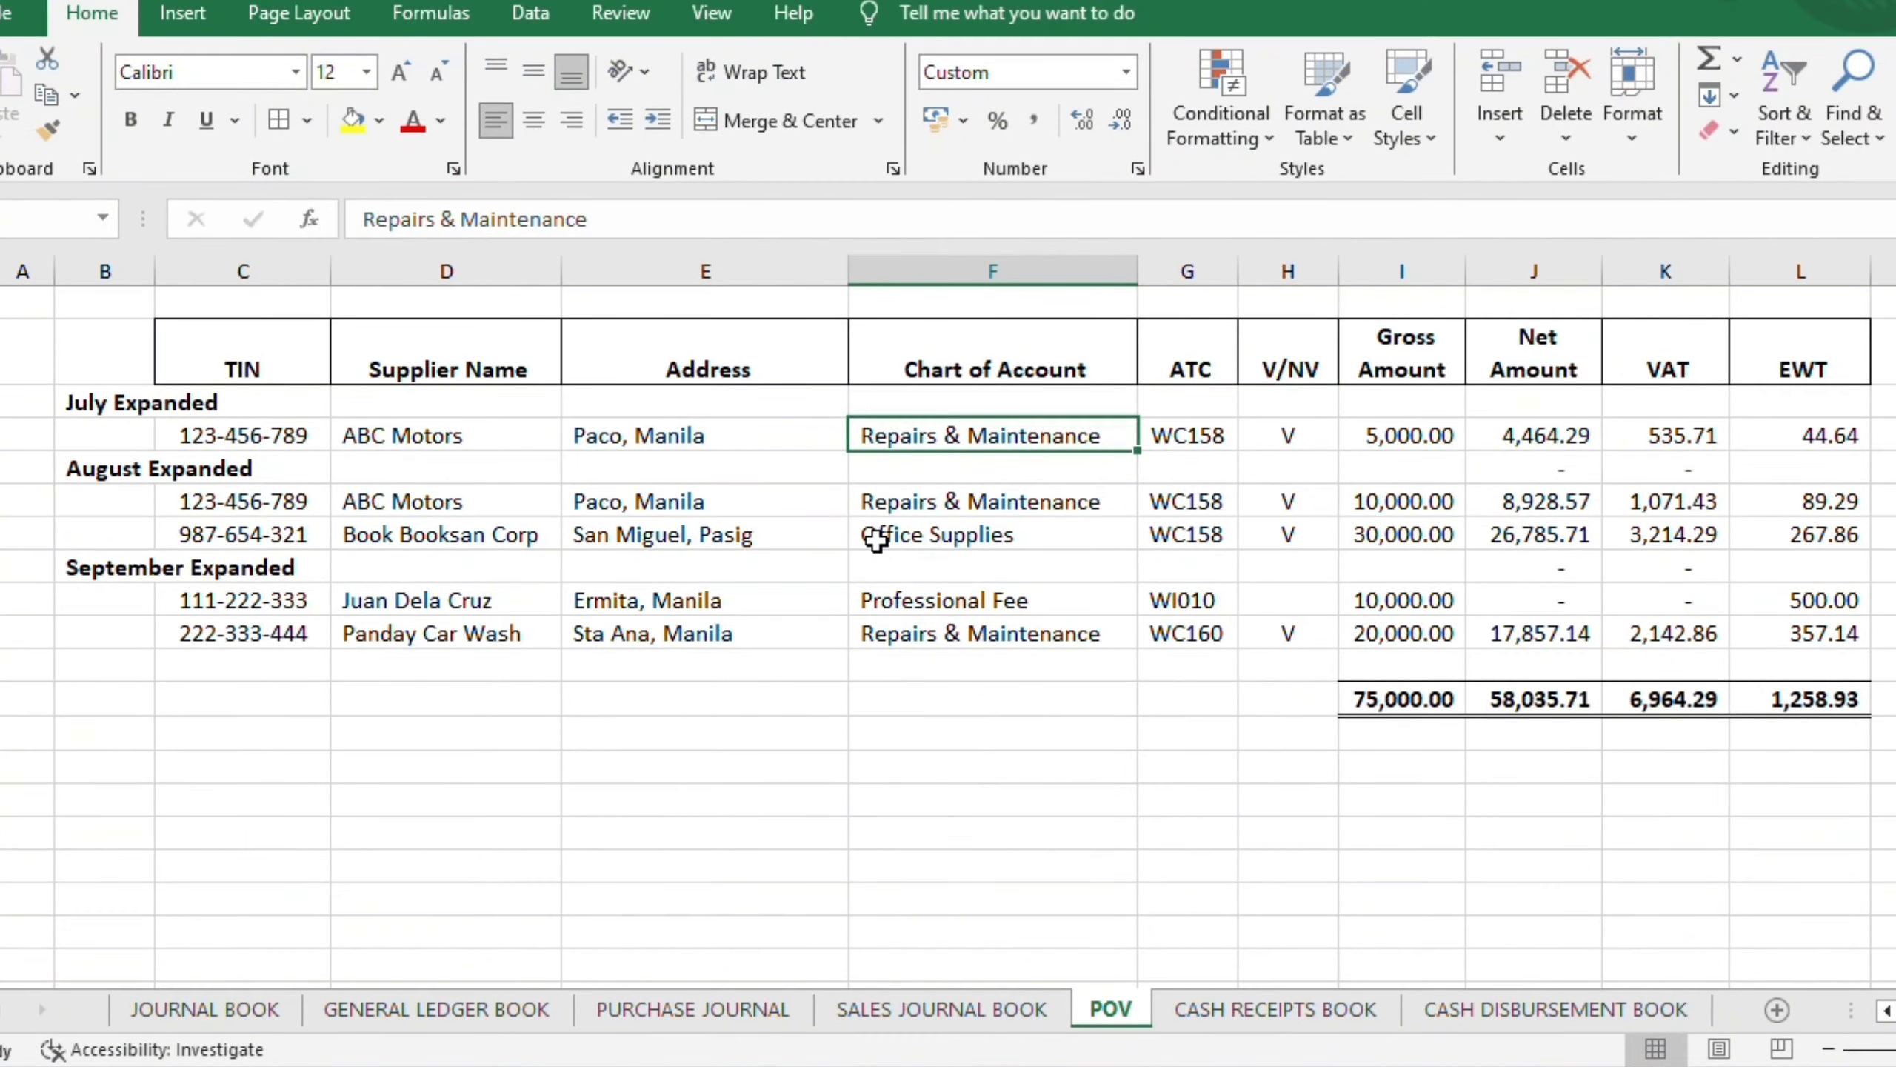
{"action": "key", "text": "Left"}
{"action": "key", "text": "Left"}
{"action": "key", "text": "Left"}
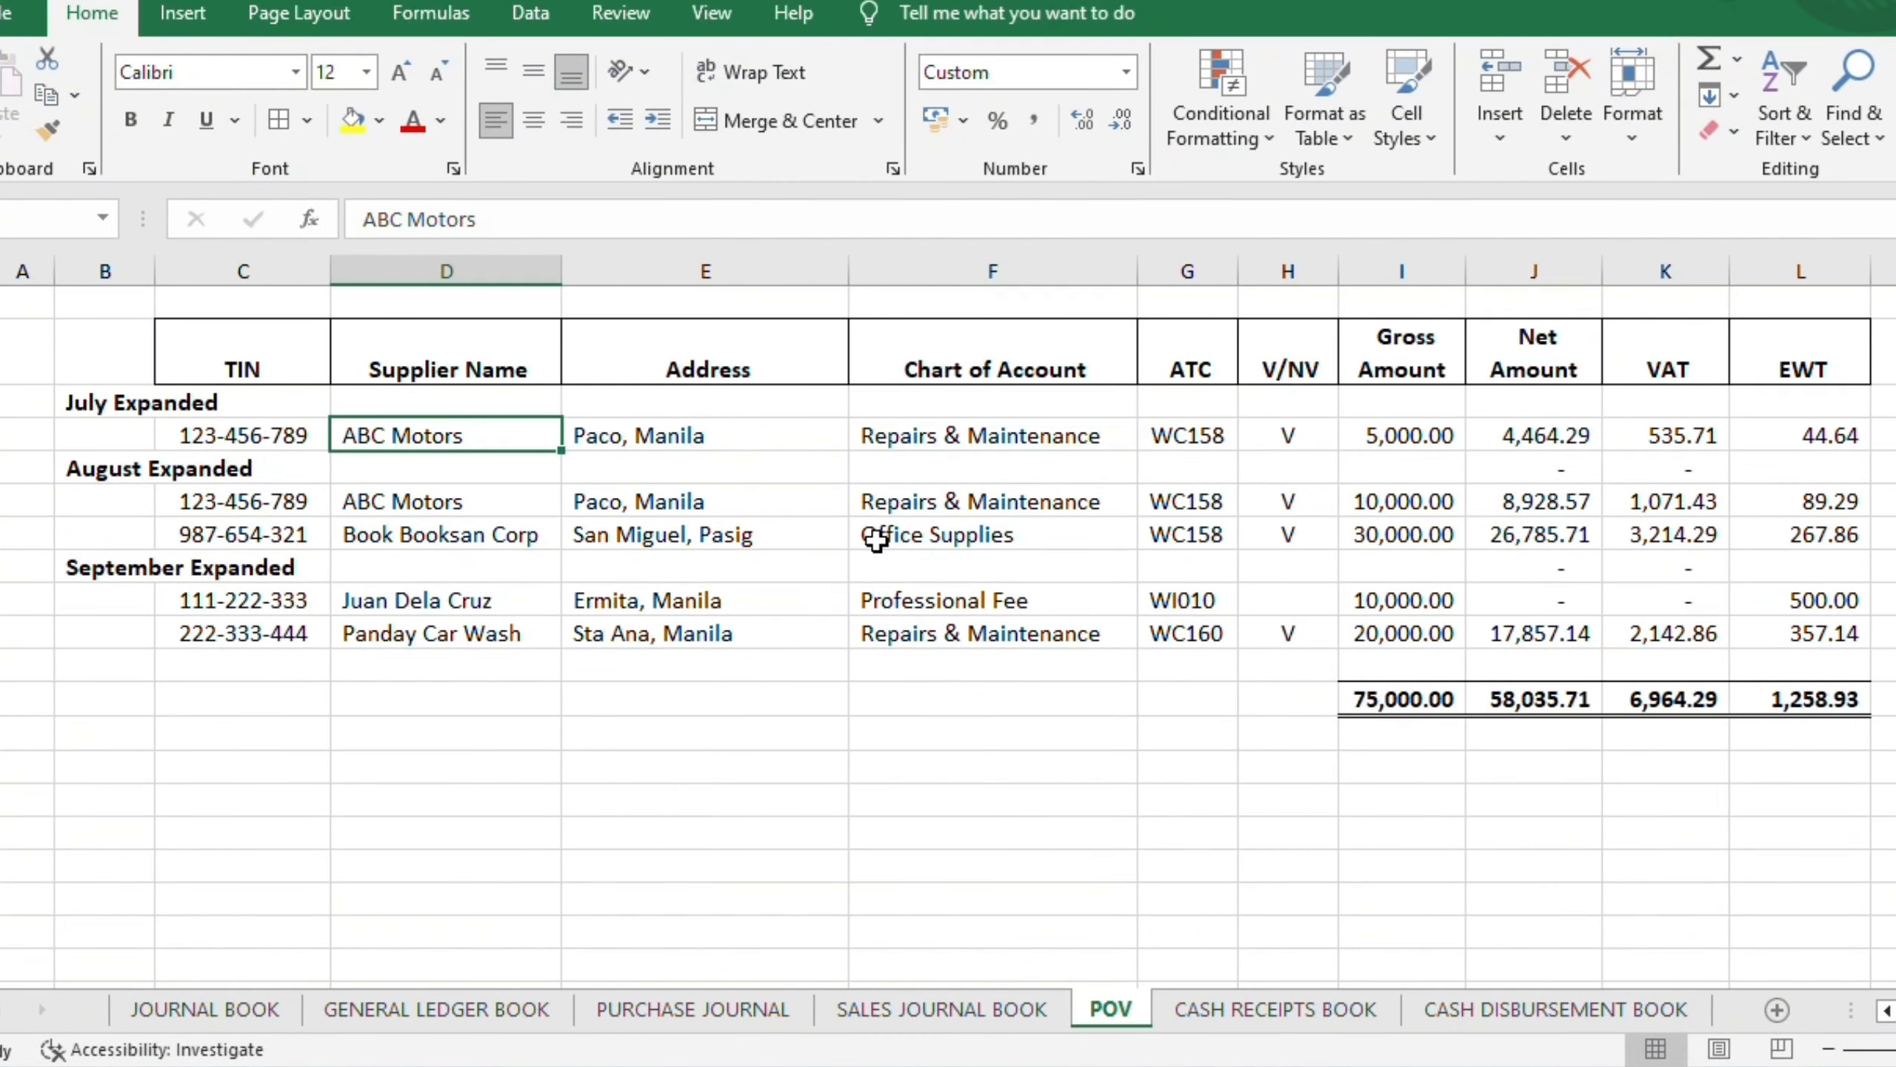
{"action": "key", "text": "ctrl+c"}
{"action": "type", "text": "123456789"}
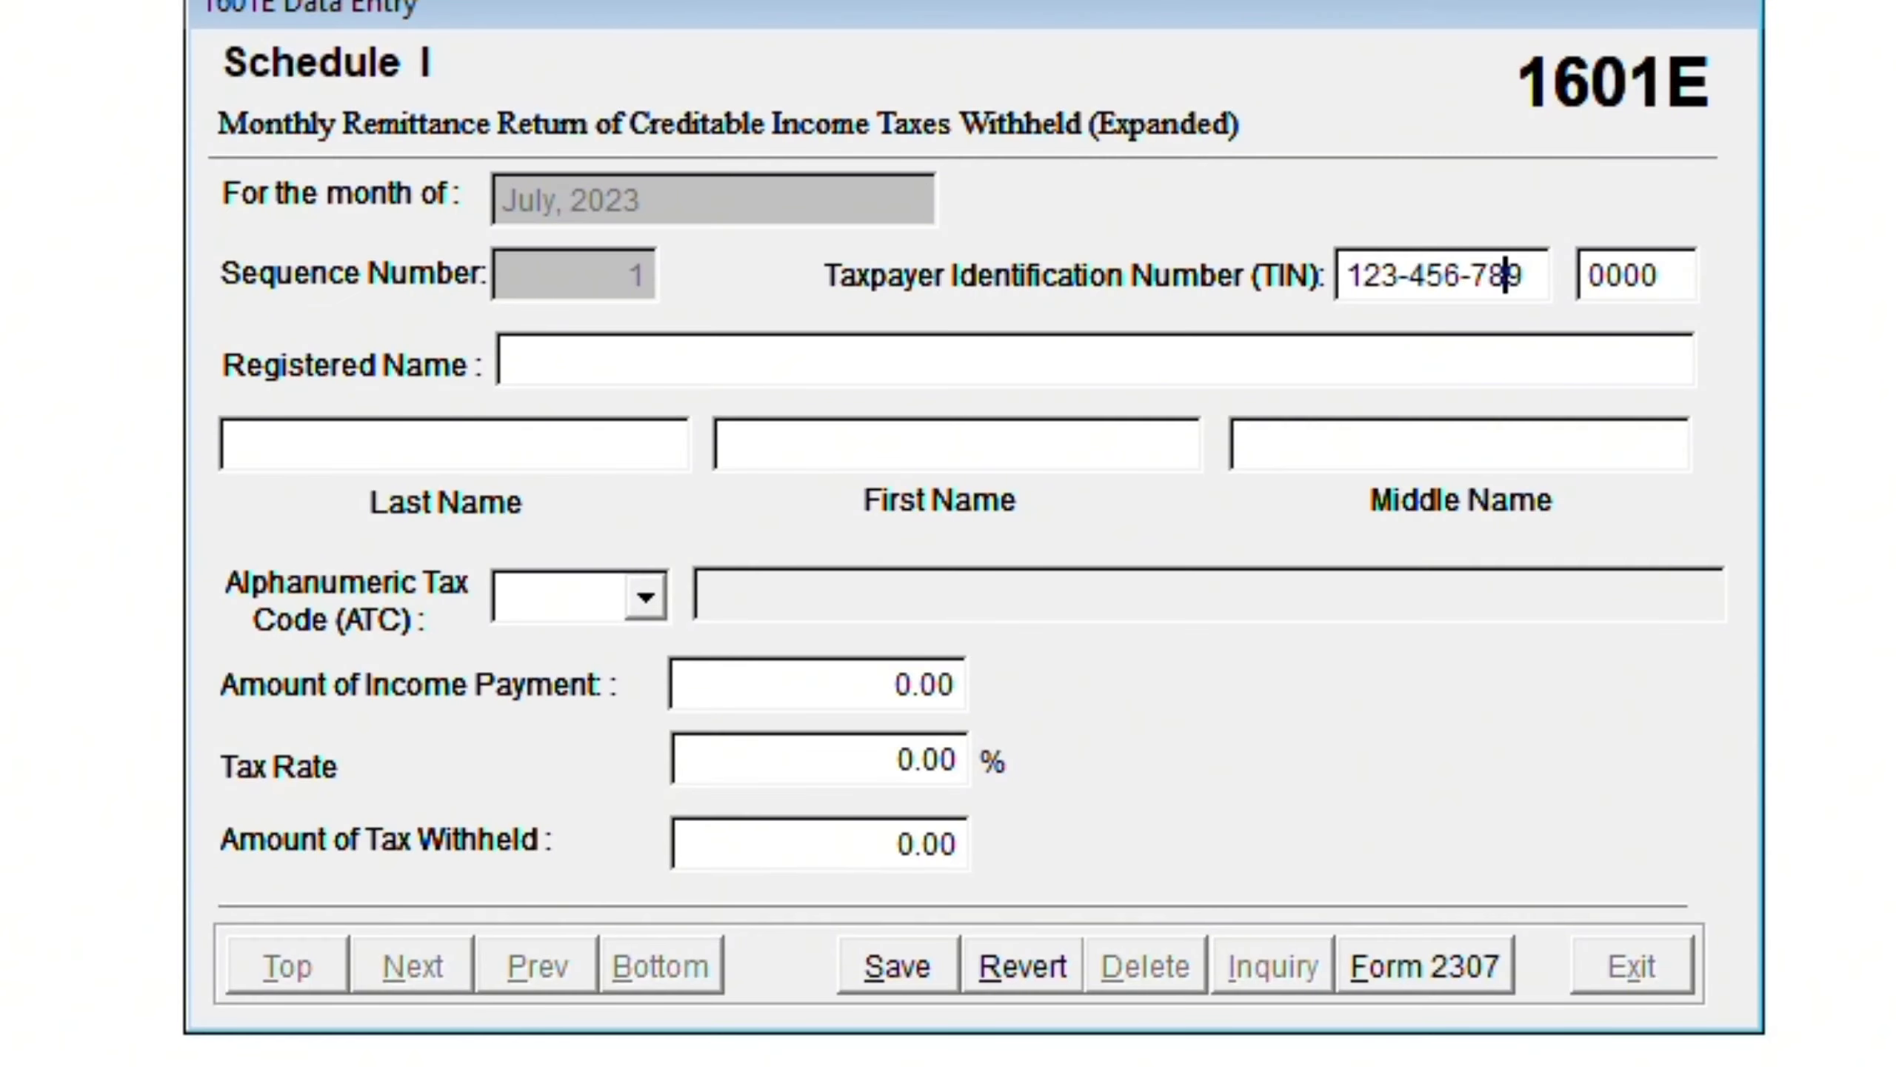
- Move past the TIN and registered name in the July record and set its alphanumeric tax code to WC158
{"action": "key", "text": "Tab"}
{"action": "key", "text": "Tab"}
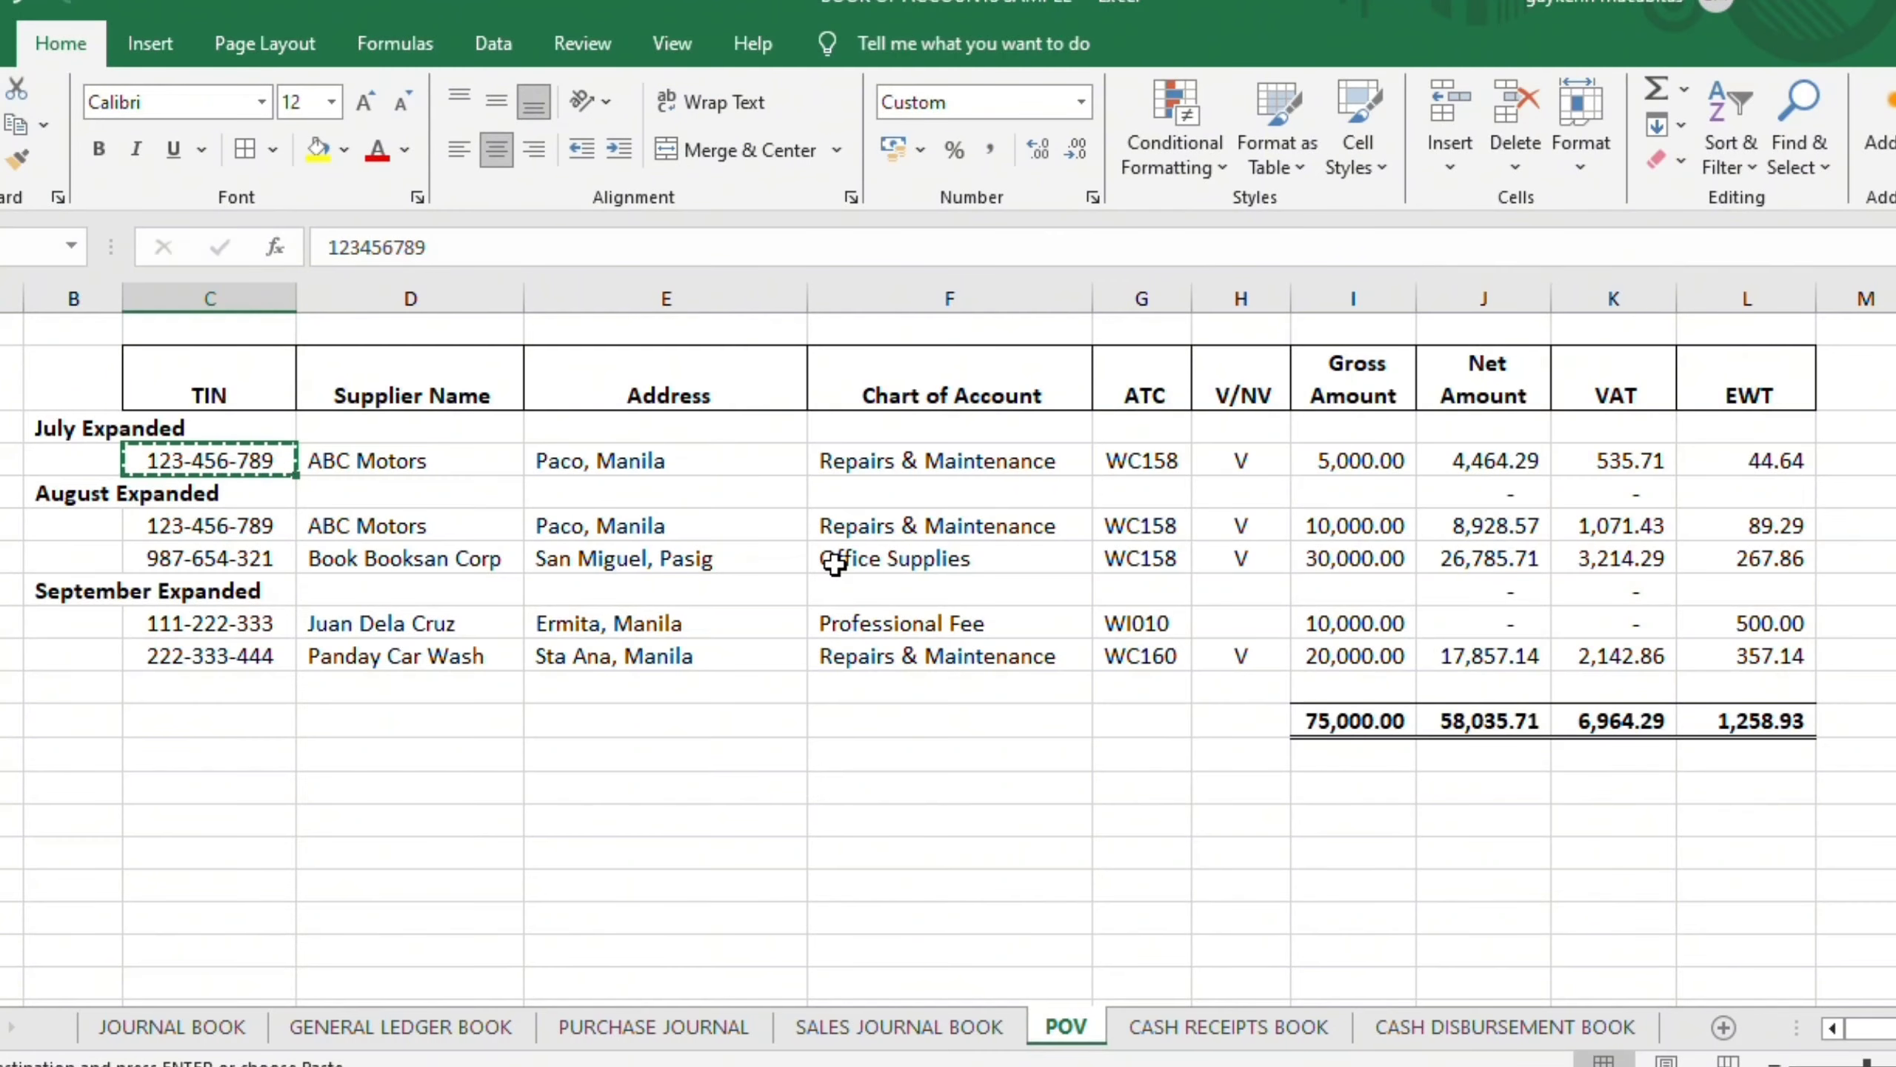
{"action": "key", "text": "Right"}
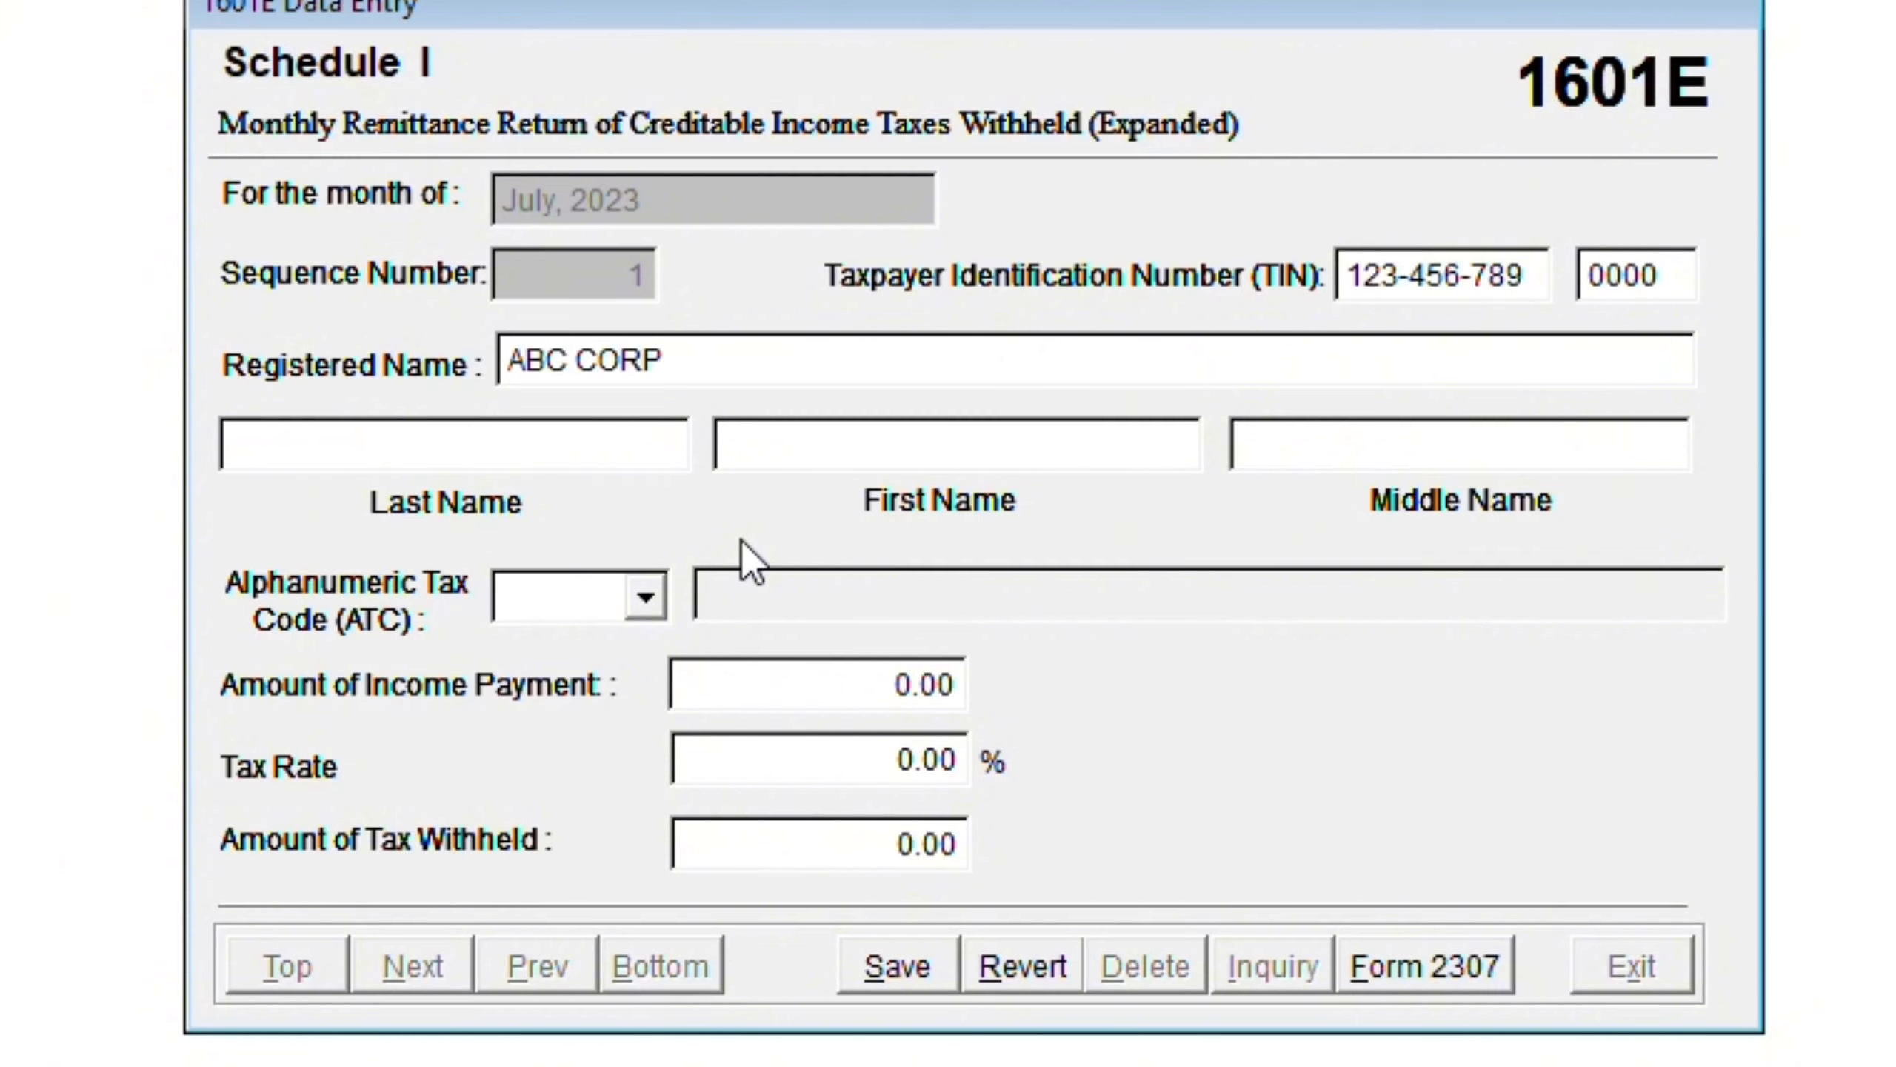
{"action": "type", "text": "WC15"}
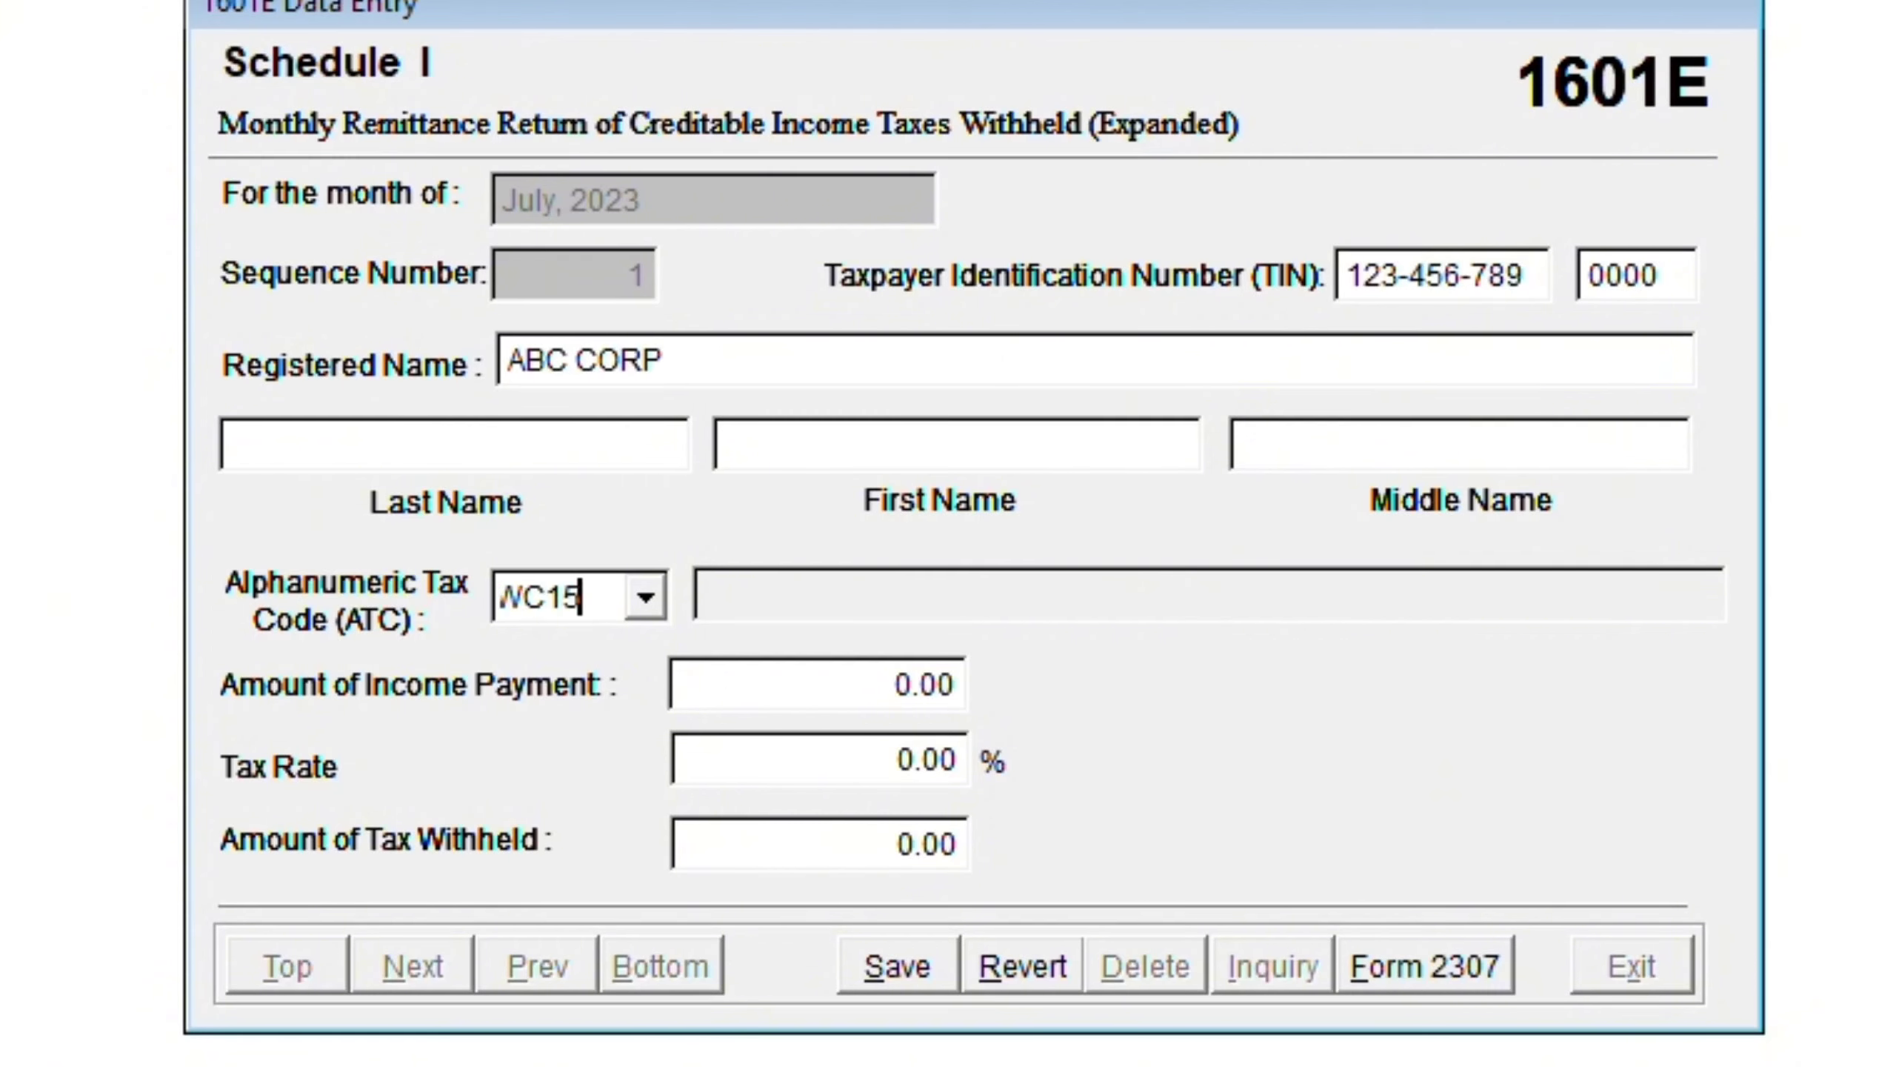
{"action": "type", "text": "8"}
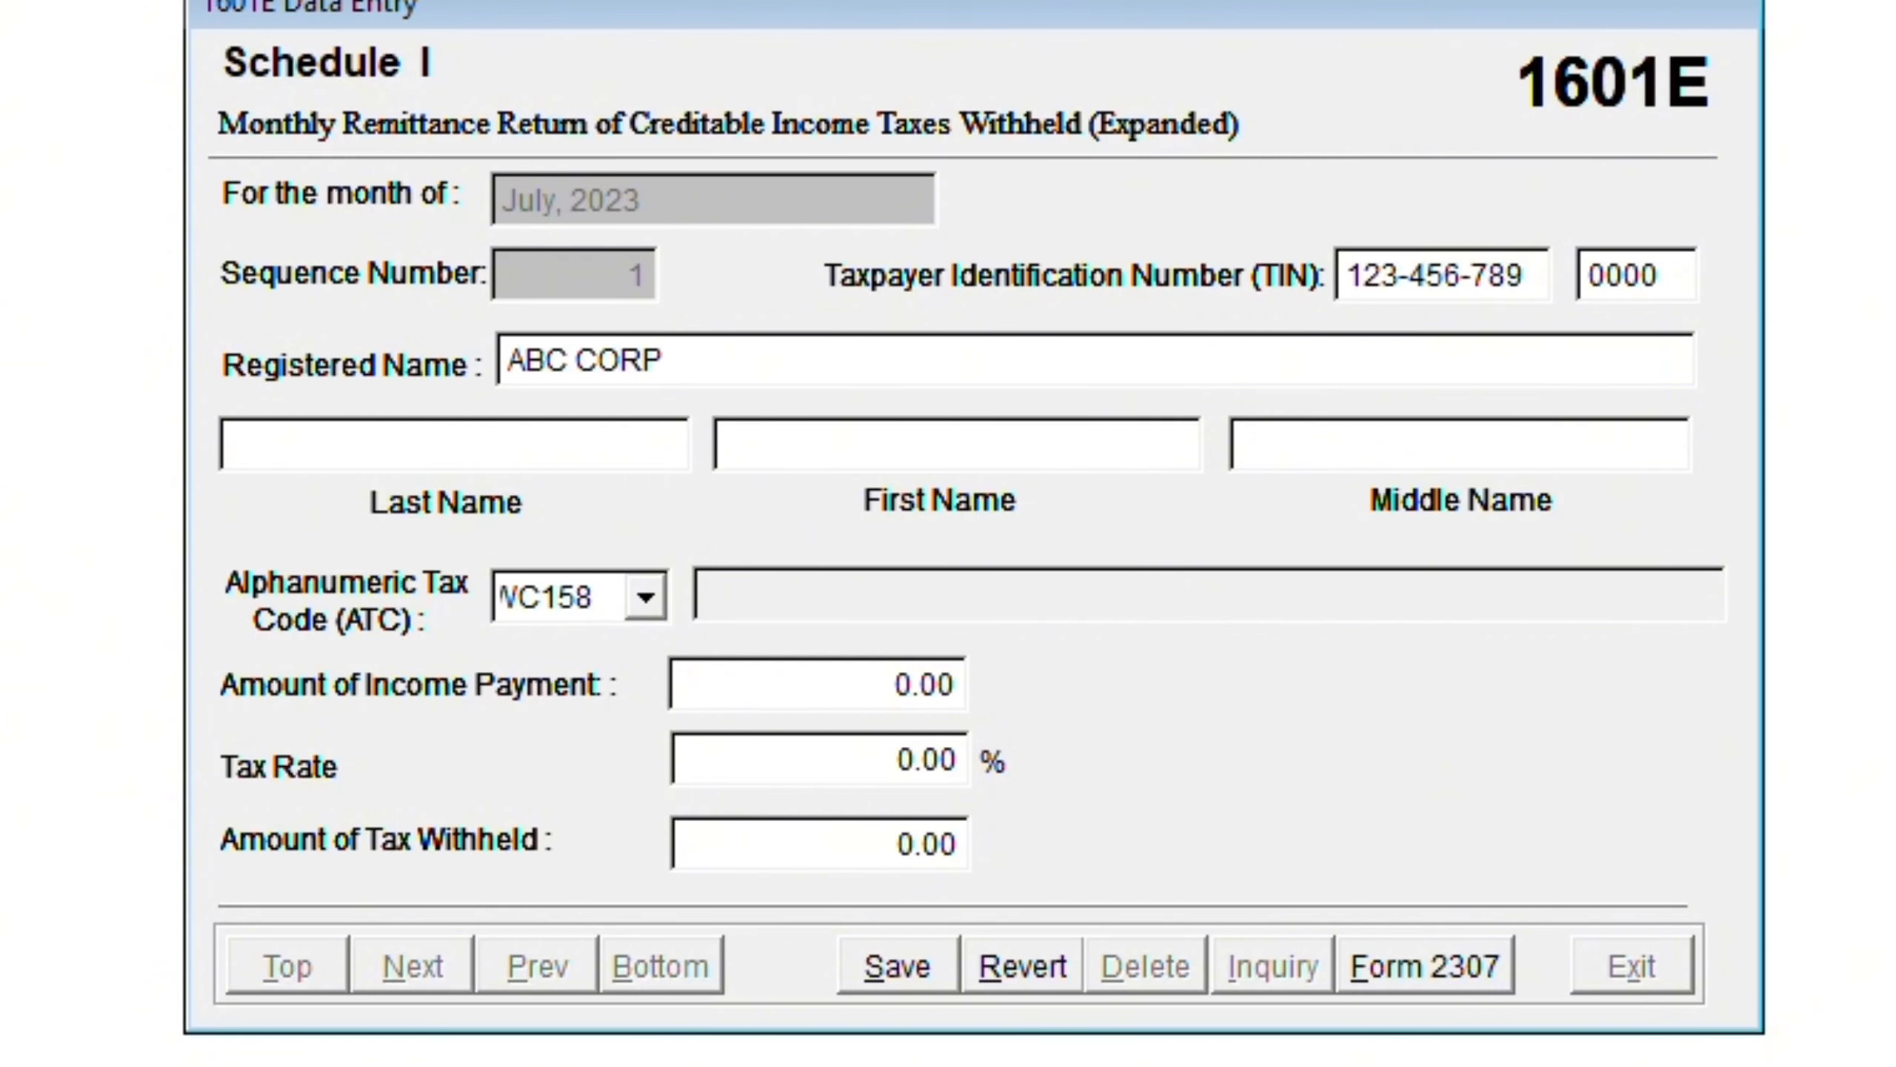
{"action": "key", "text": "Tab"}
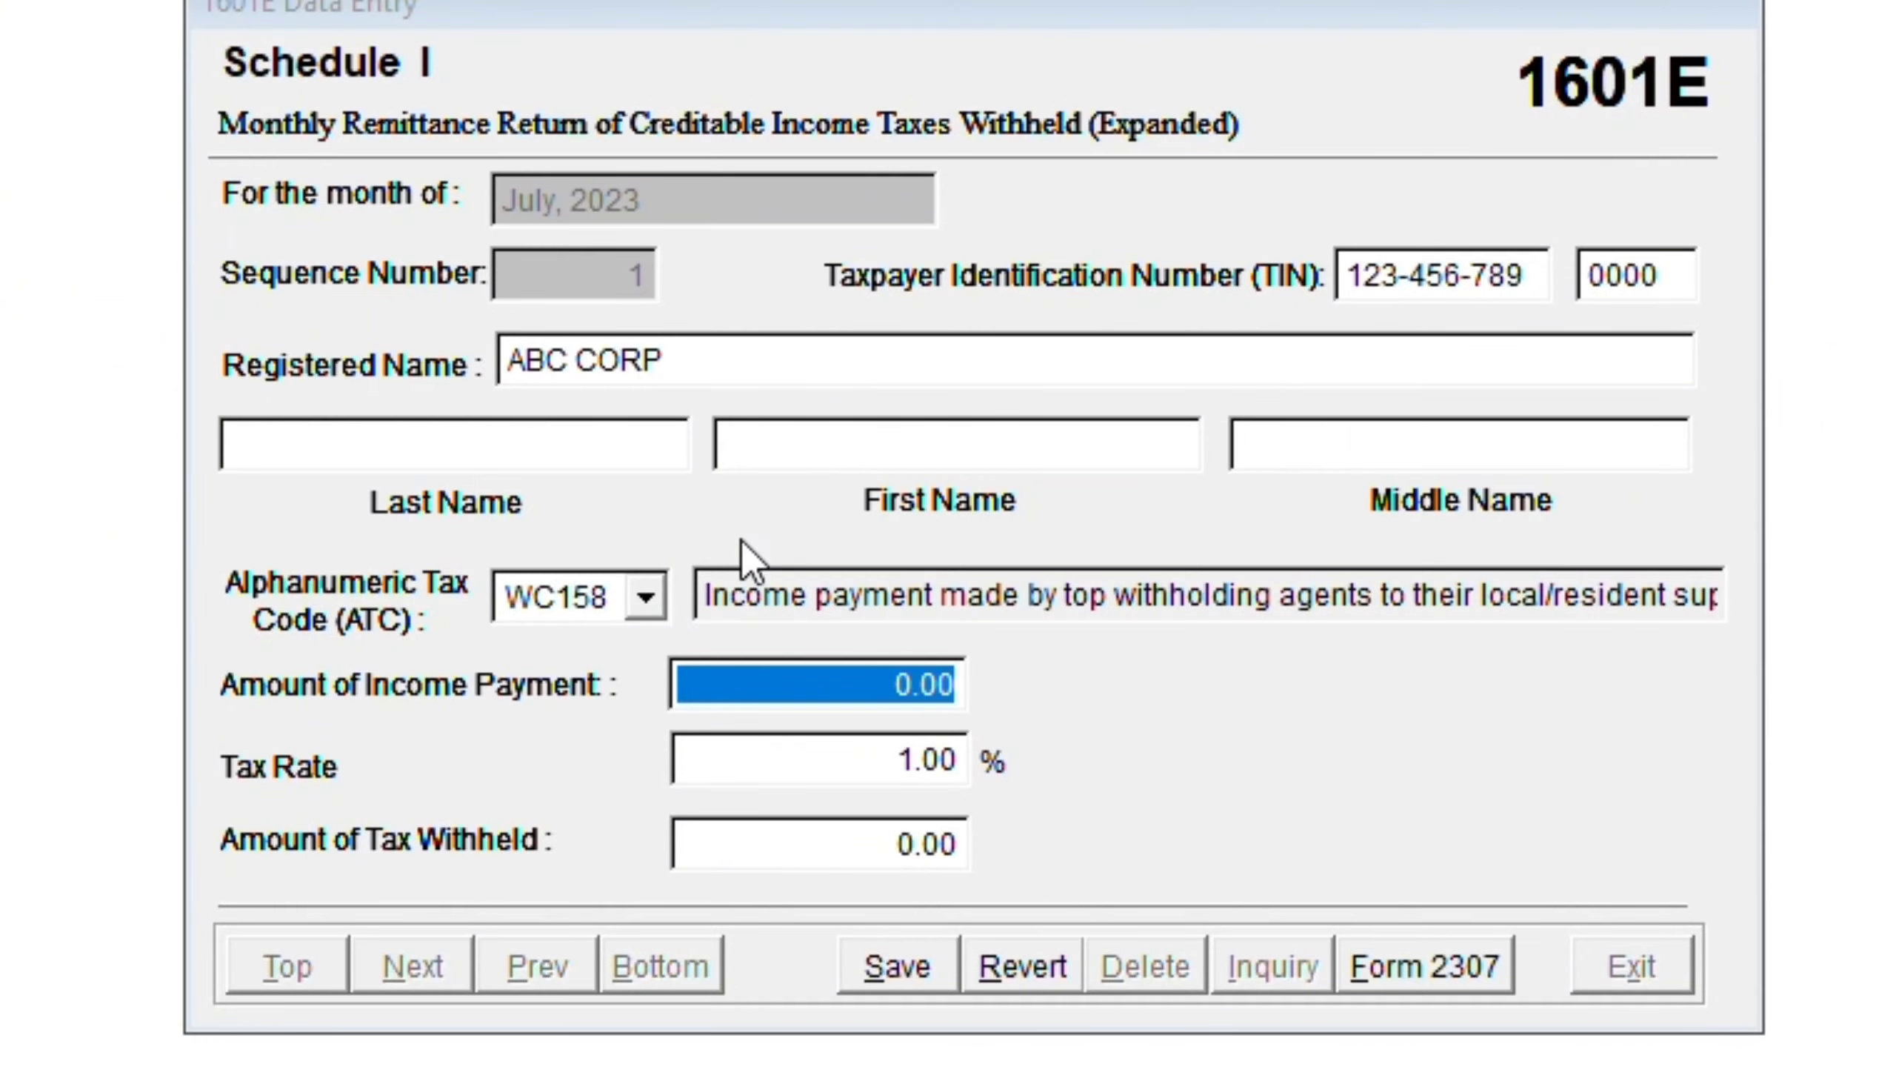
- Copy ABC Motors' July net amount, 4,464.29, from the Excel POV sheet into the record's Amount of Income Payment
{"action": "key", "text": "alt+Tab"}
{"action": "key", "text": "Right"}
{"action": "key", "text": "Right"}
{"action": "key", "text": "Right"}
{"action": "key", "text": "Right"}
{"action": "key", "text": "Right"}
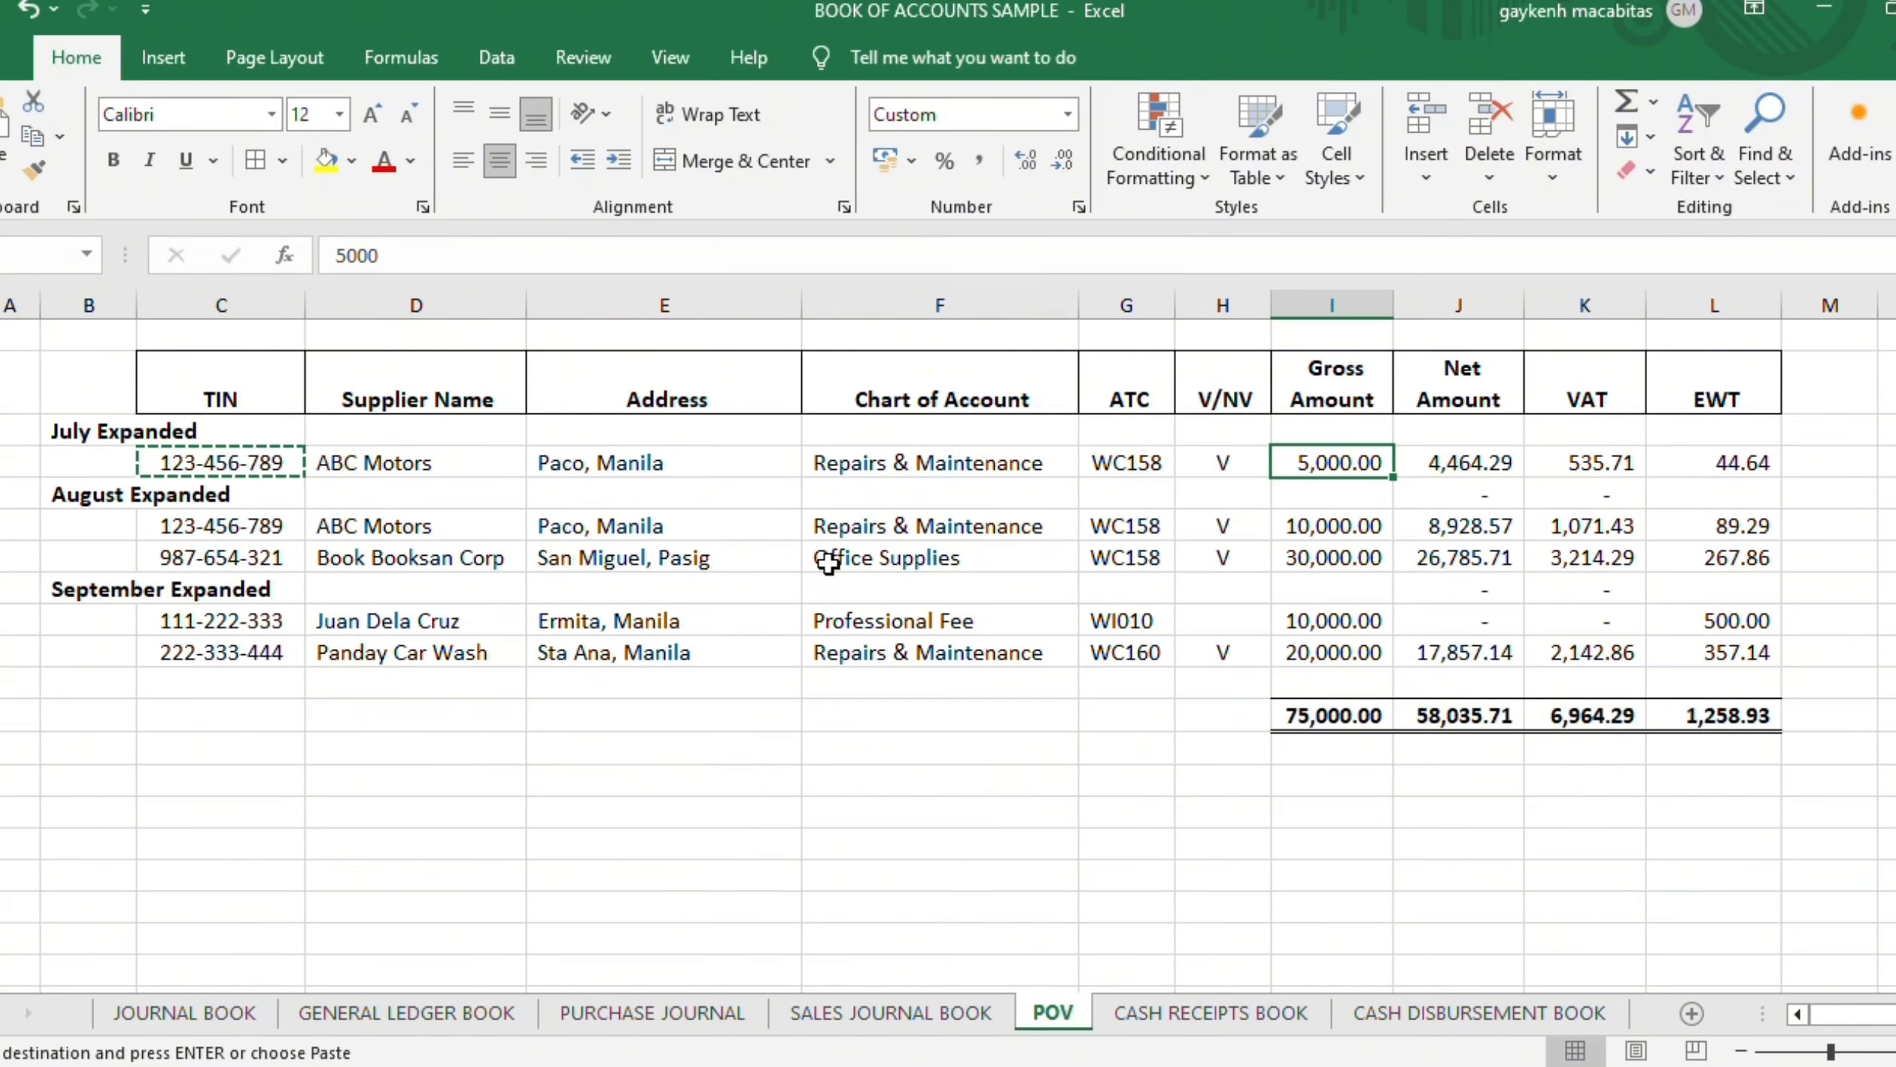
{"action": "key", "text": "Right"}
{"action": "key", "text": "ctrl+c"}
{"action": "key", "text": "alt+Tab"}
{"action": "key", "text": "ctrl+v"}
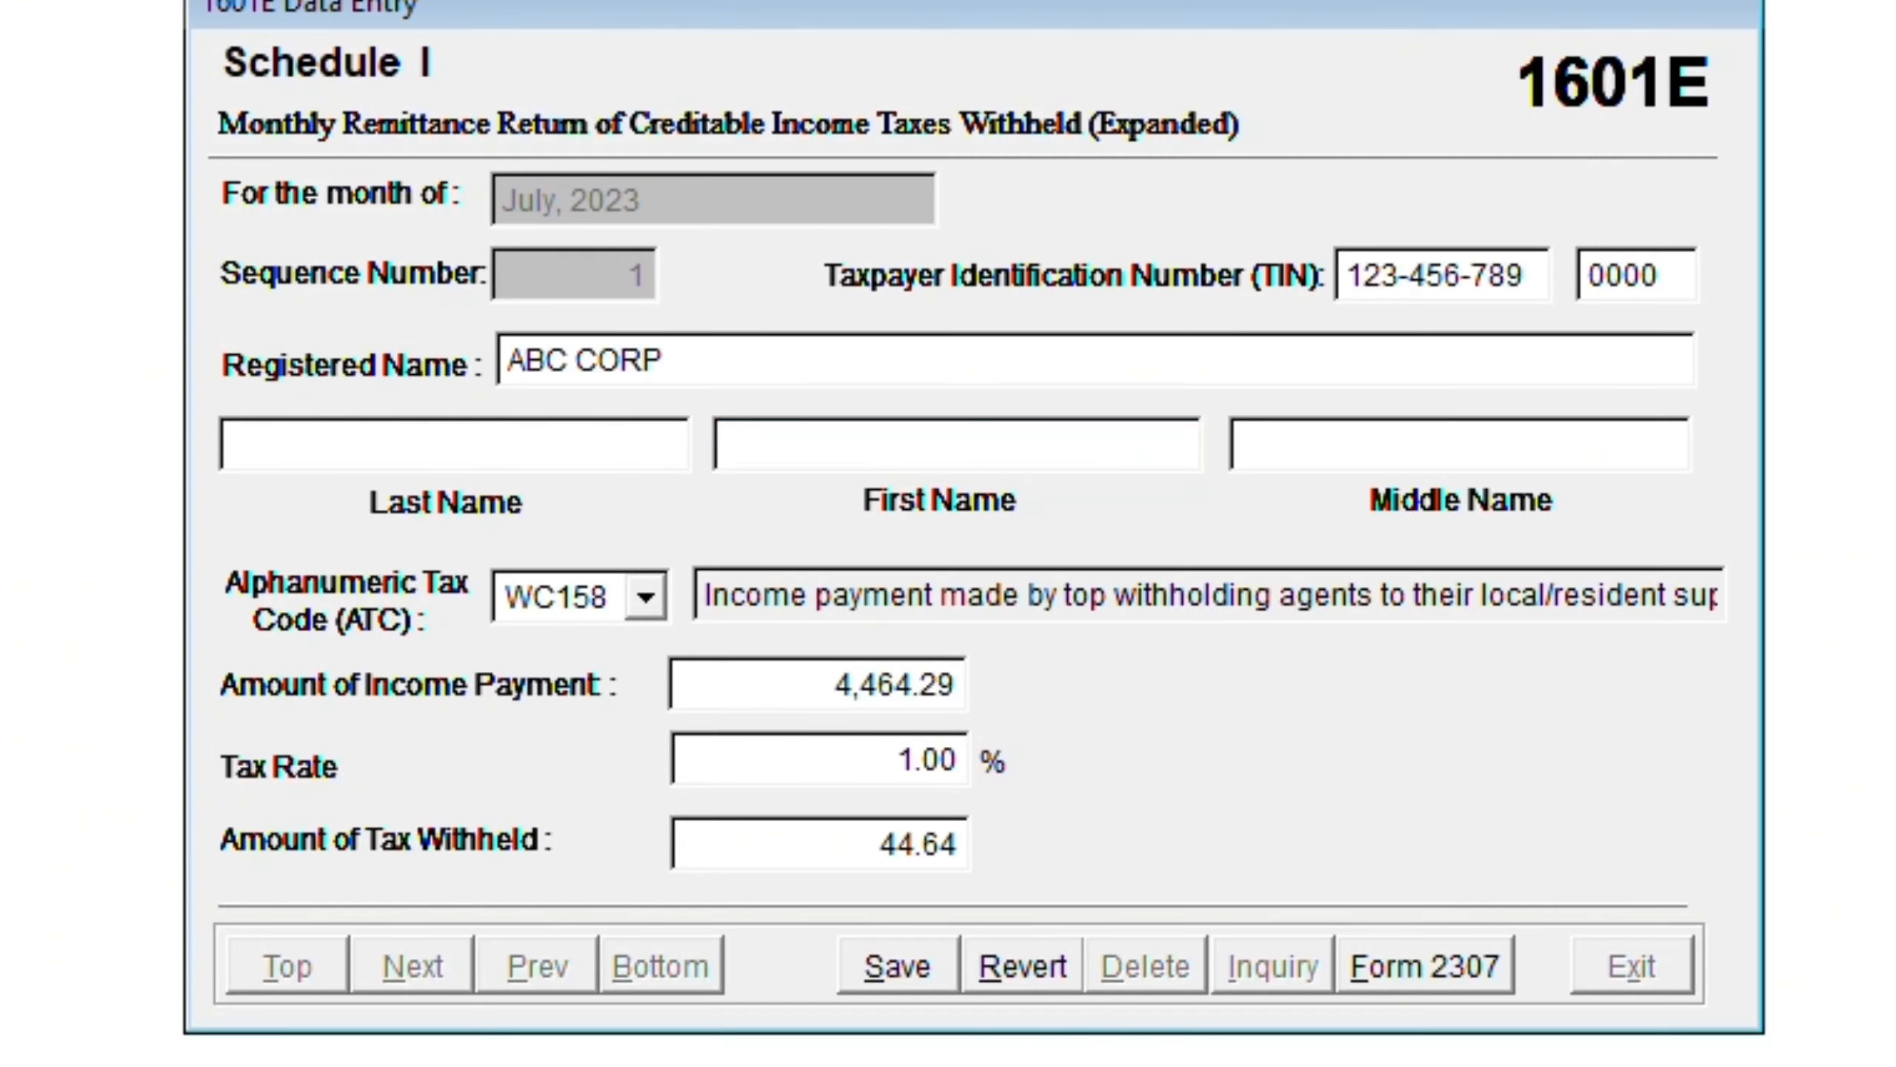
{"action": "key", "text": "Tab"}
- Compare the record's tax withheld with the July EWT in Excel, and check the September professional fee entry's gross amount and VAT status
{"action": "key", "text": "alt+Tab"}
{"action": "key", "text": "Right"}
{"action": "key", "text": "Right"}
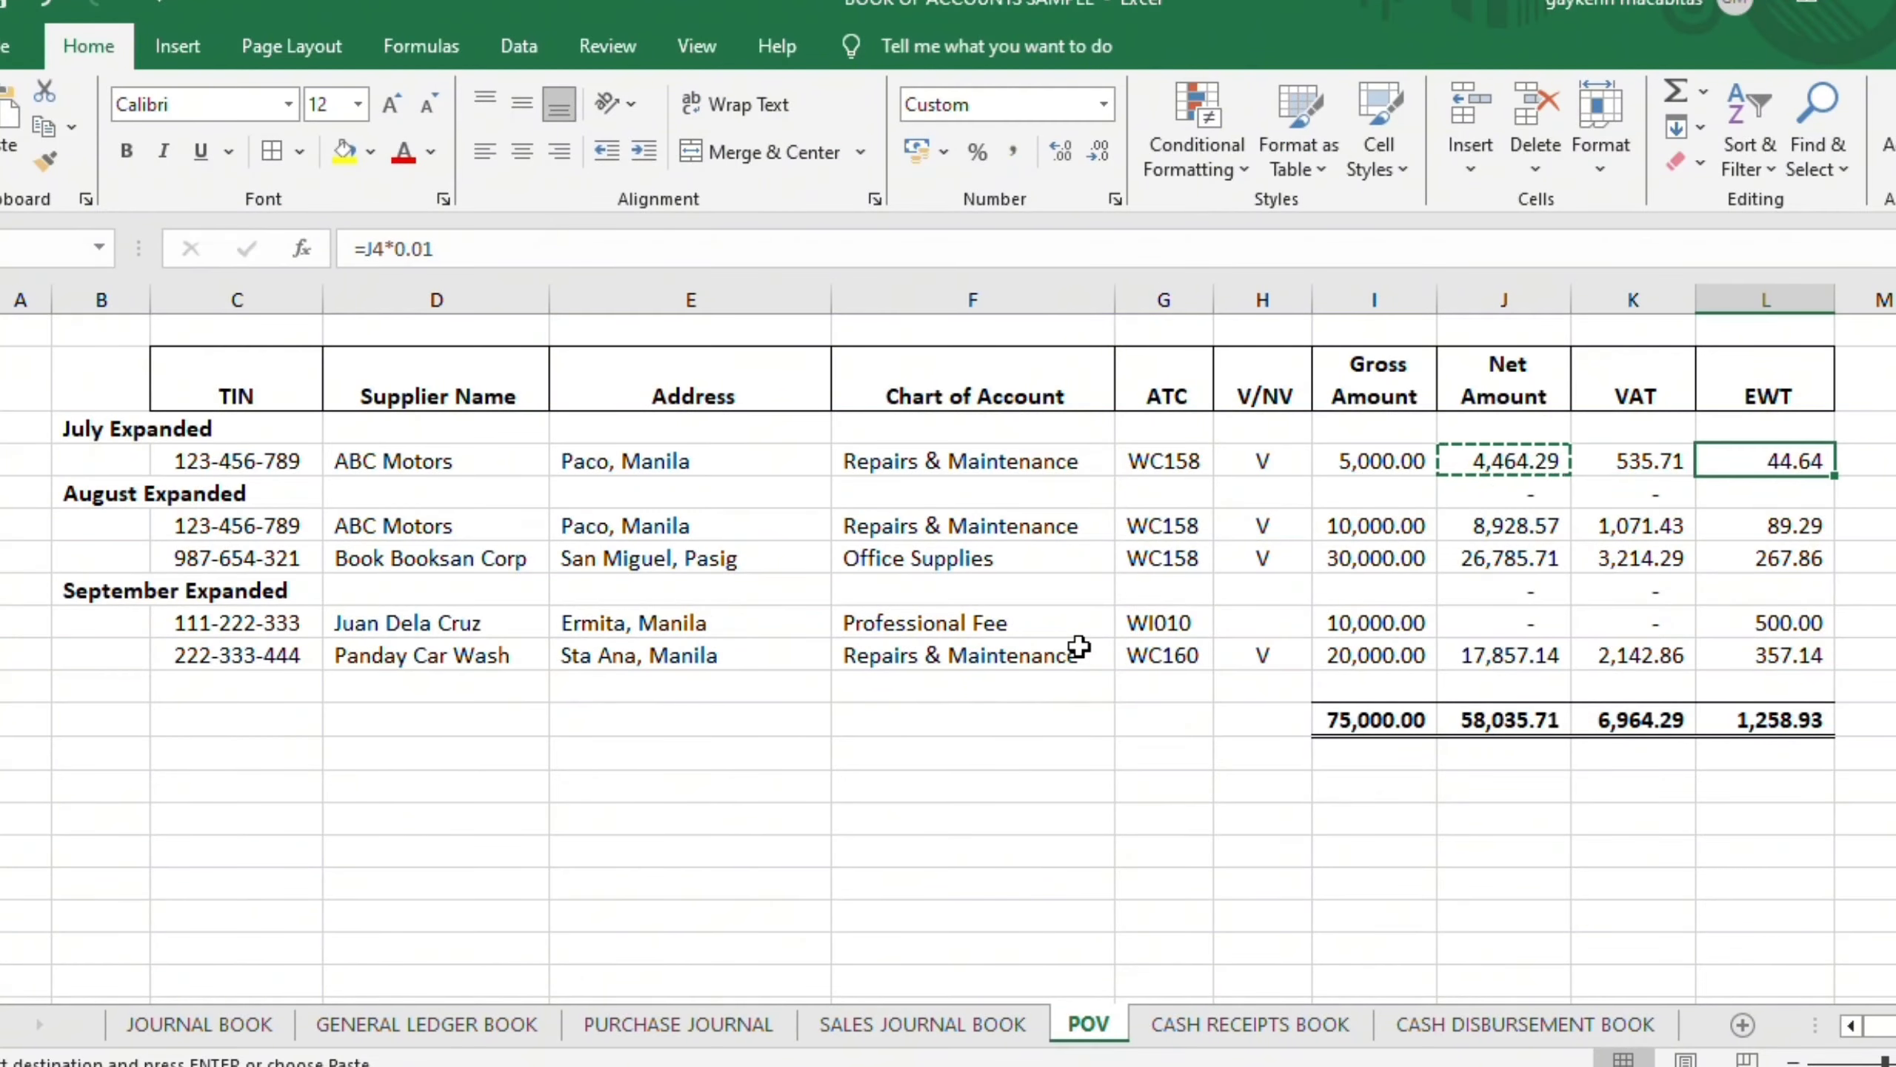
{"action": "key", "text": "alt+Tab"}
{"action": "key", "text": "Tab"}
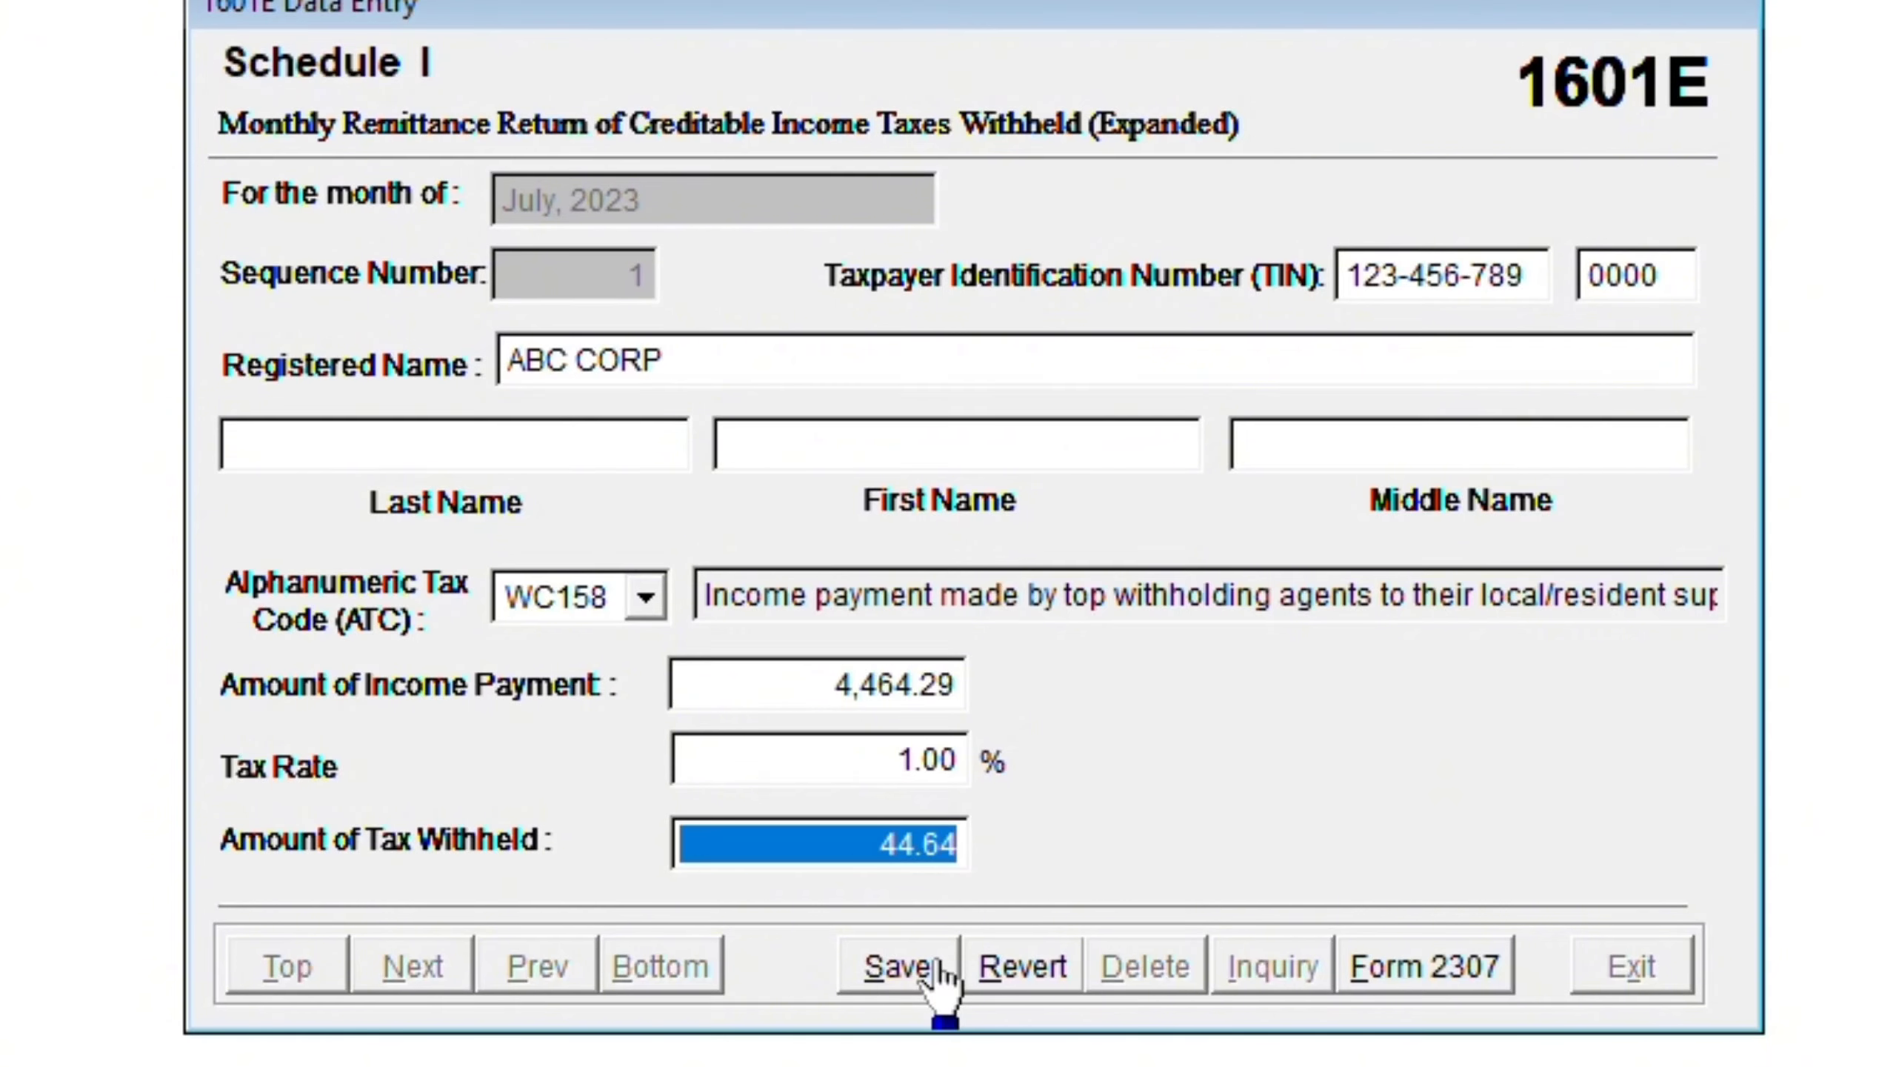
{"action": "key", "text": "alt+Tab"}
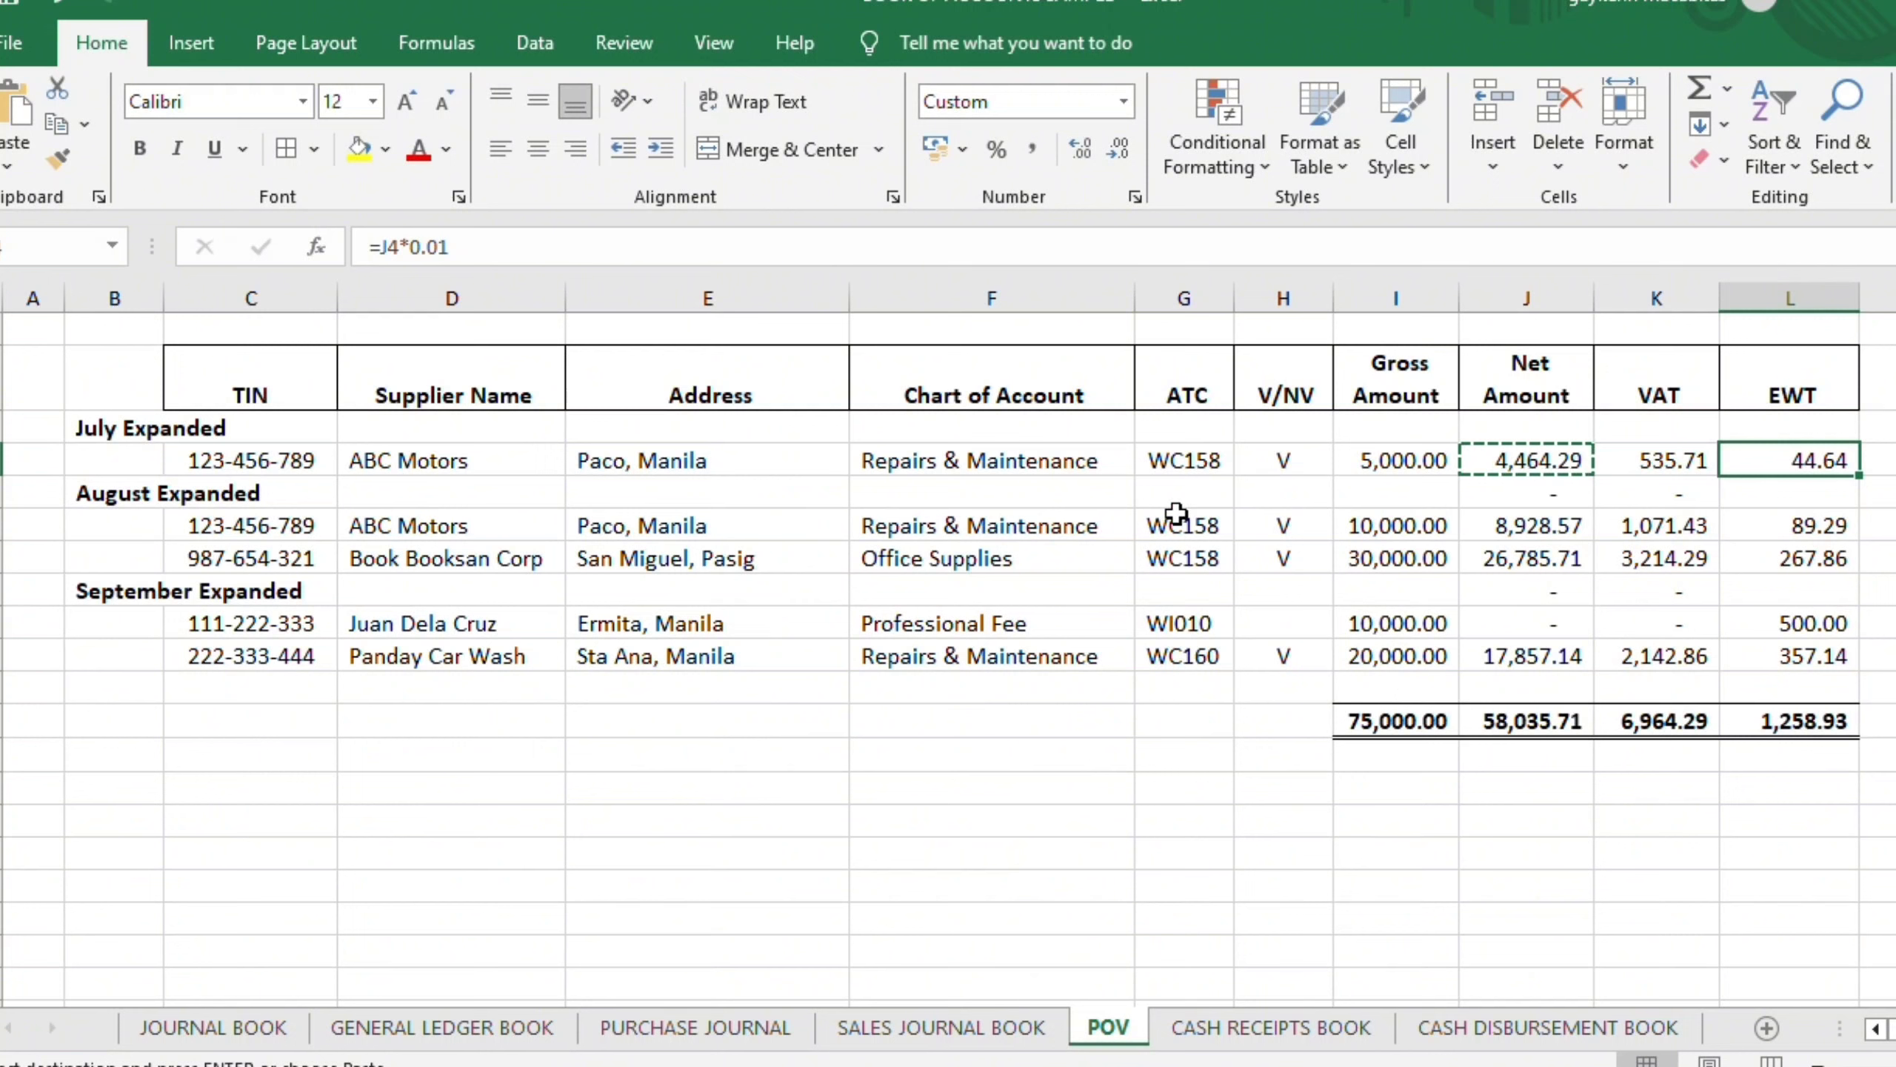
{"action": "left_click", "coordinate": [1534, 296]}
{"action": "left_click", "coordinate": [1360, 627]}
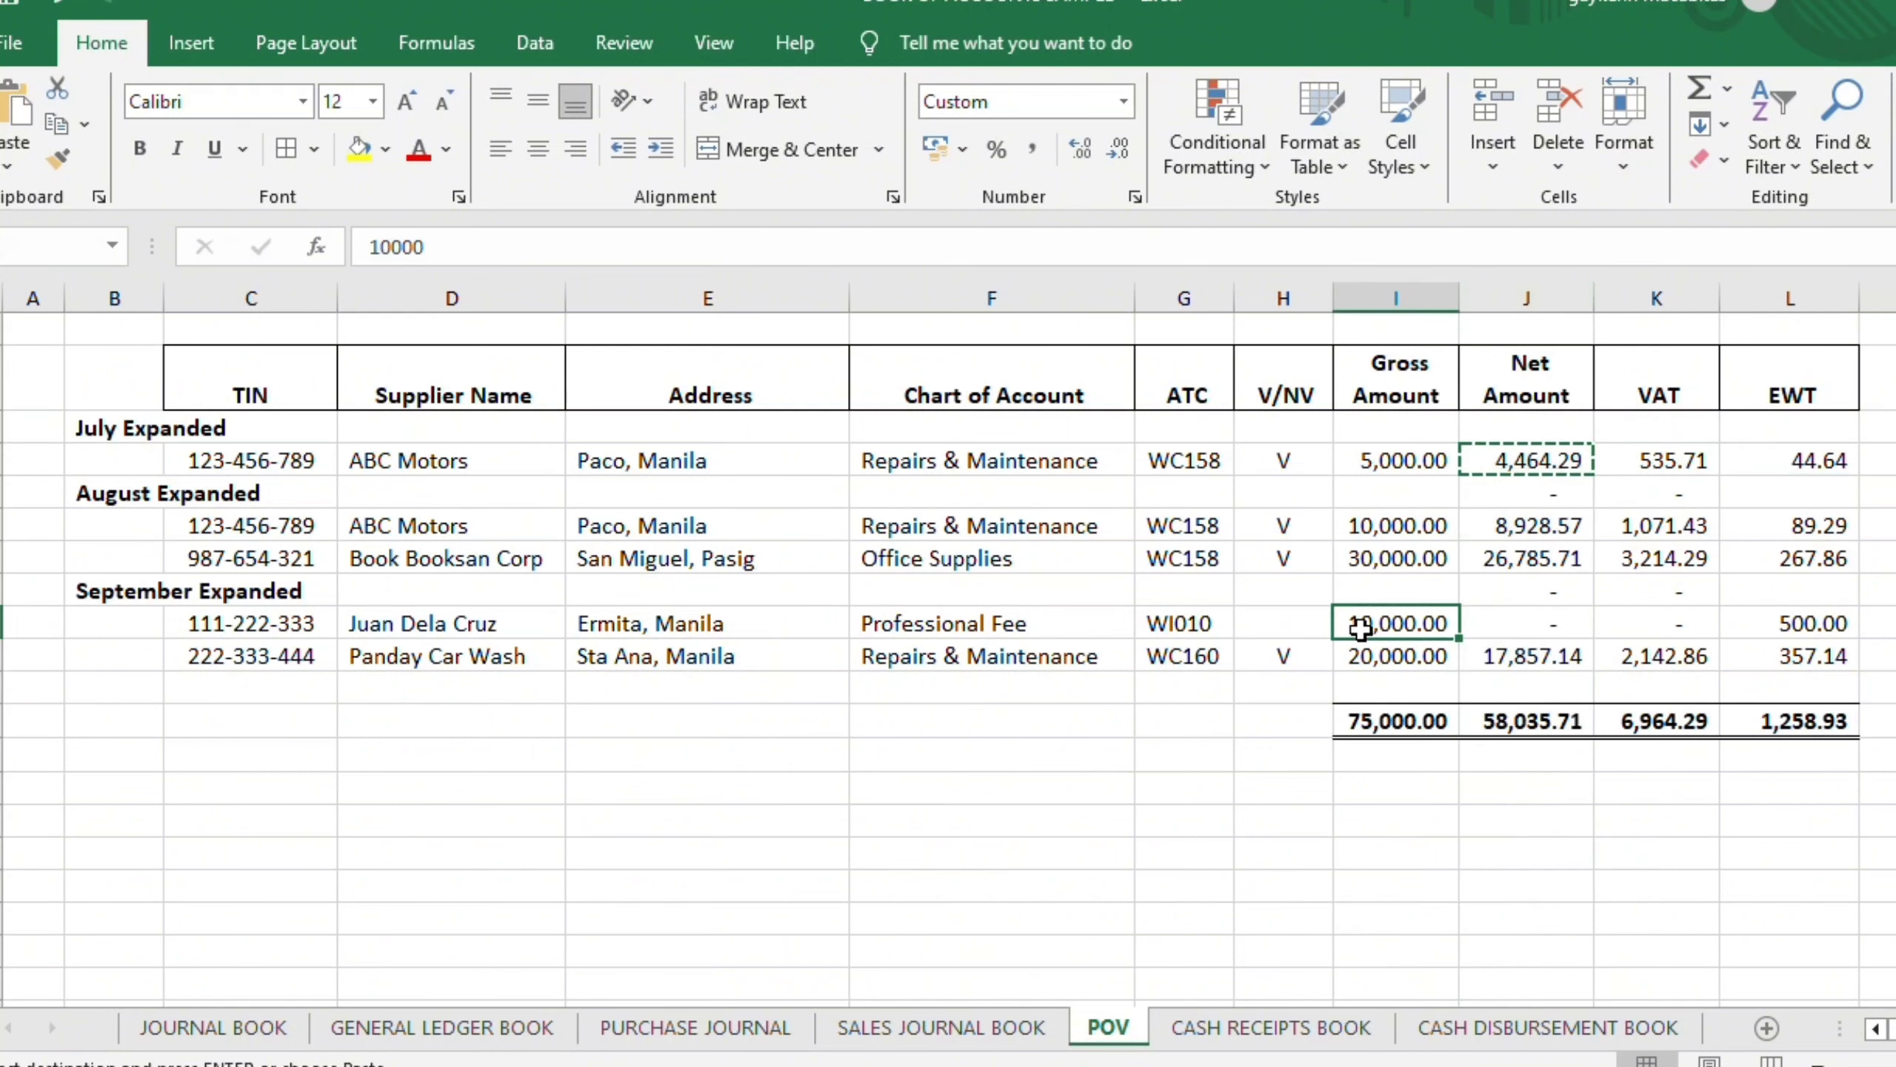
{"action": "left_click", "coordinate": [1284, 621]}
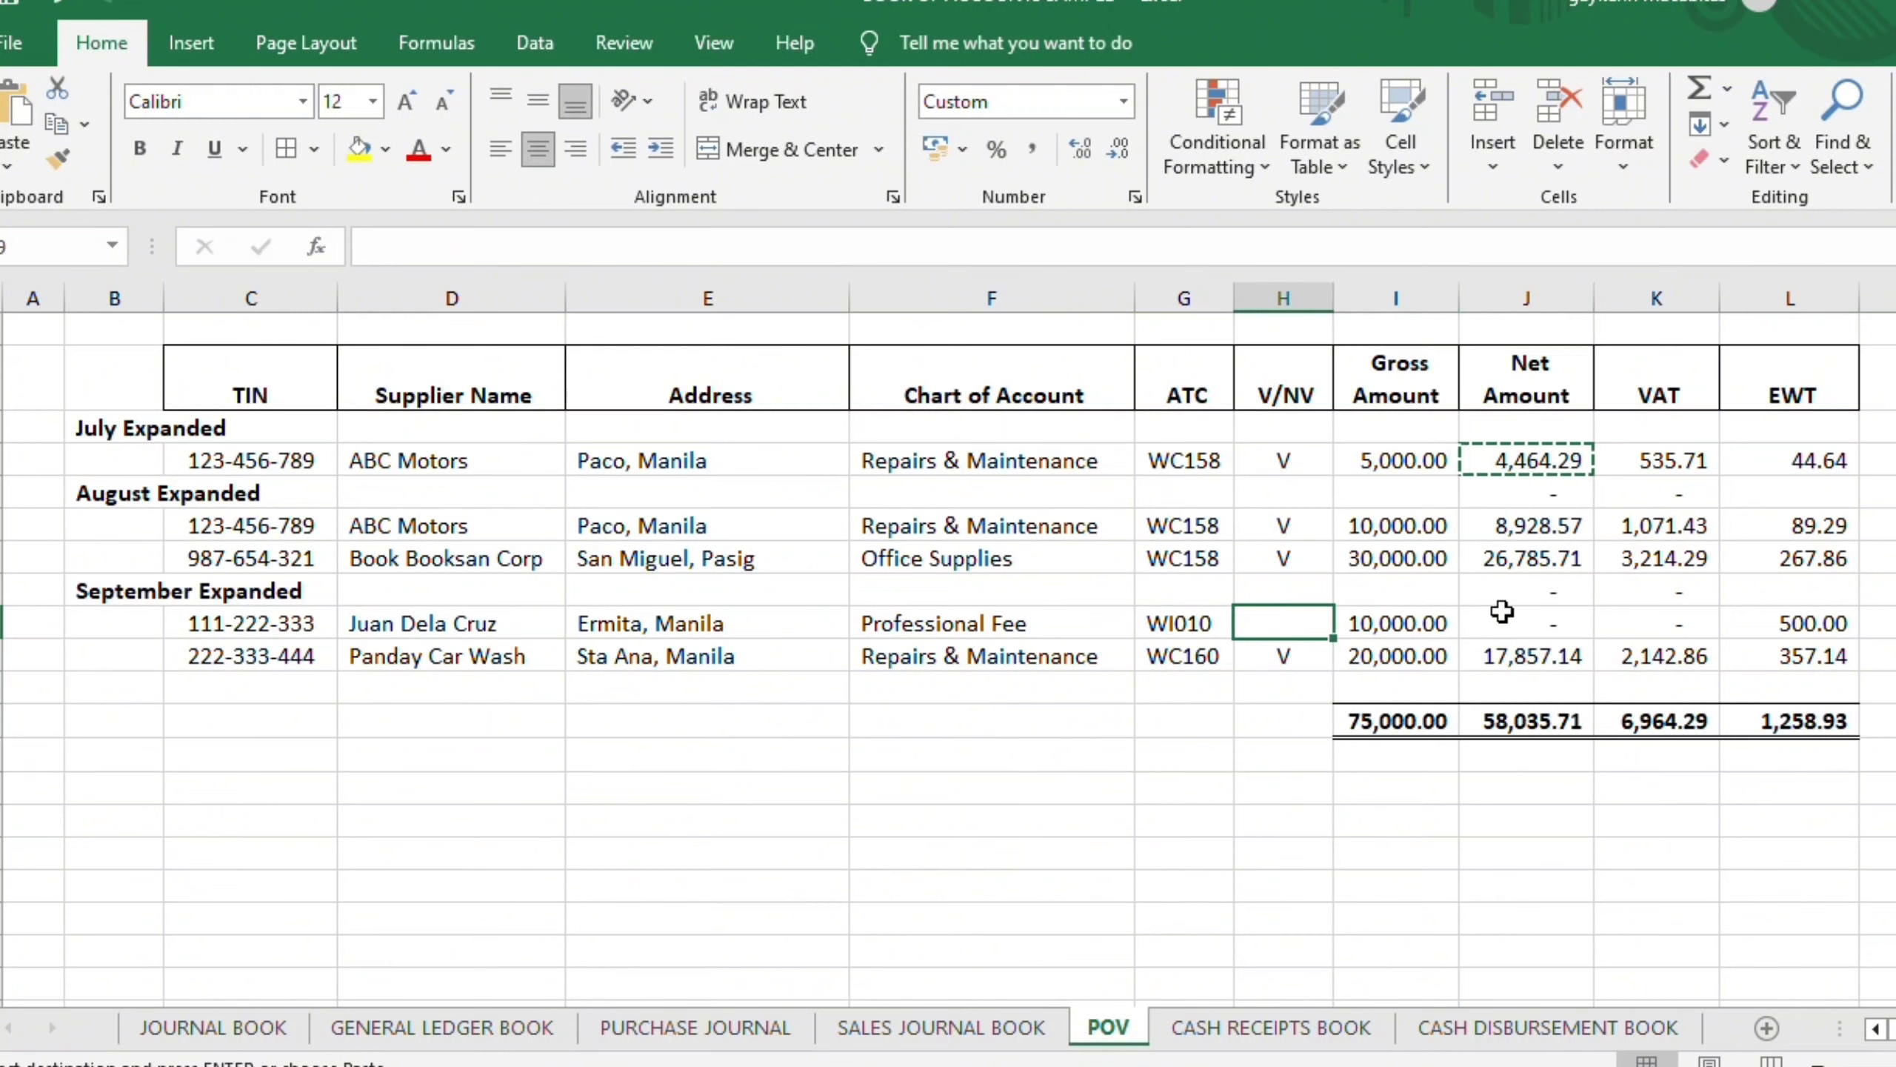
{"action": "left_click", "coordinate": [1354, 628]}
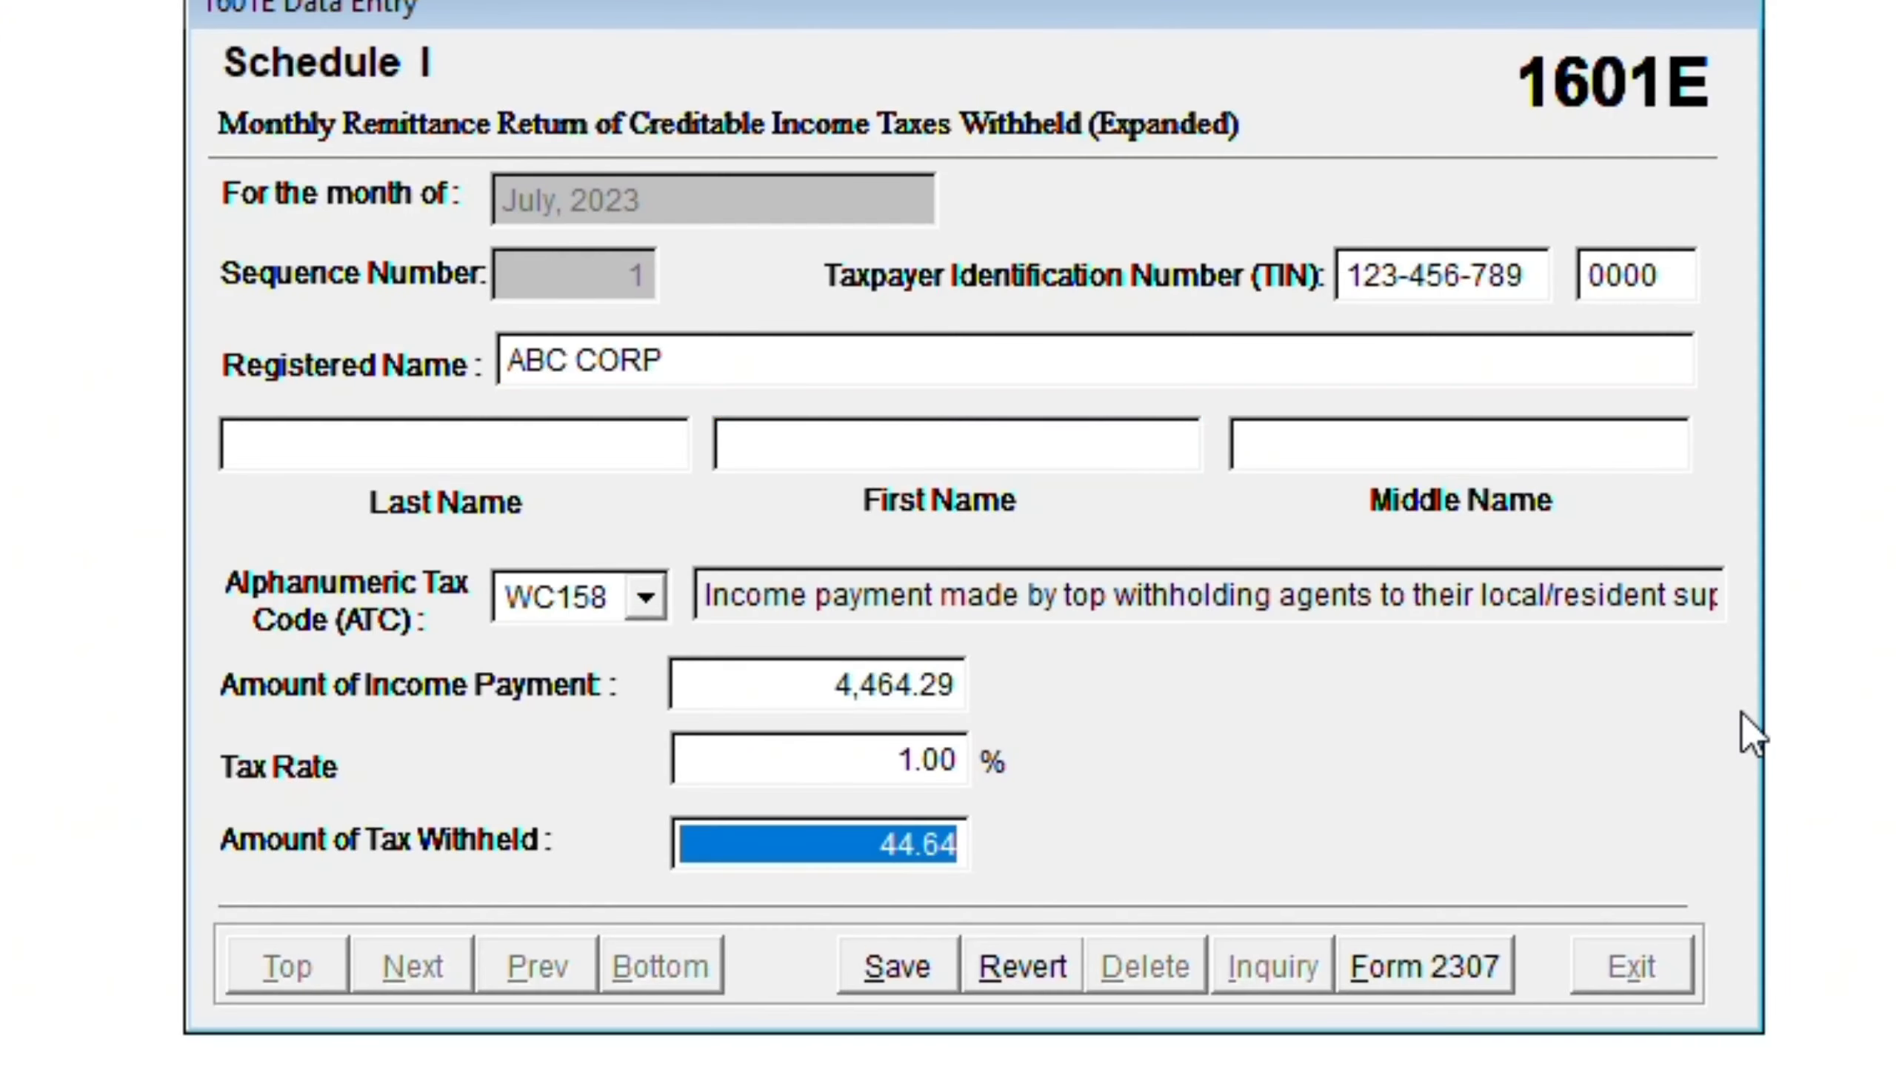
- Save the July Schedule I record and decline adding another record
{"action": "key", "text": "Return"}
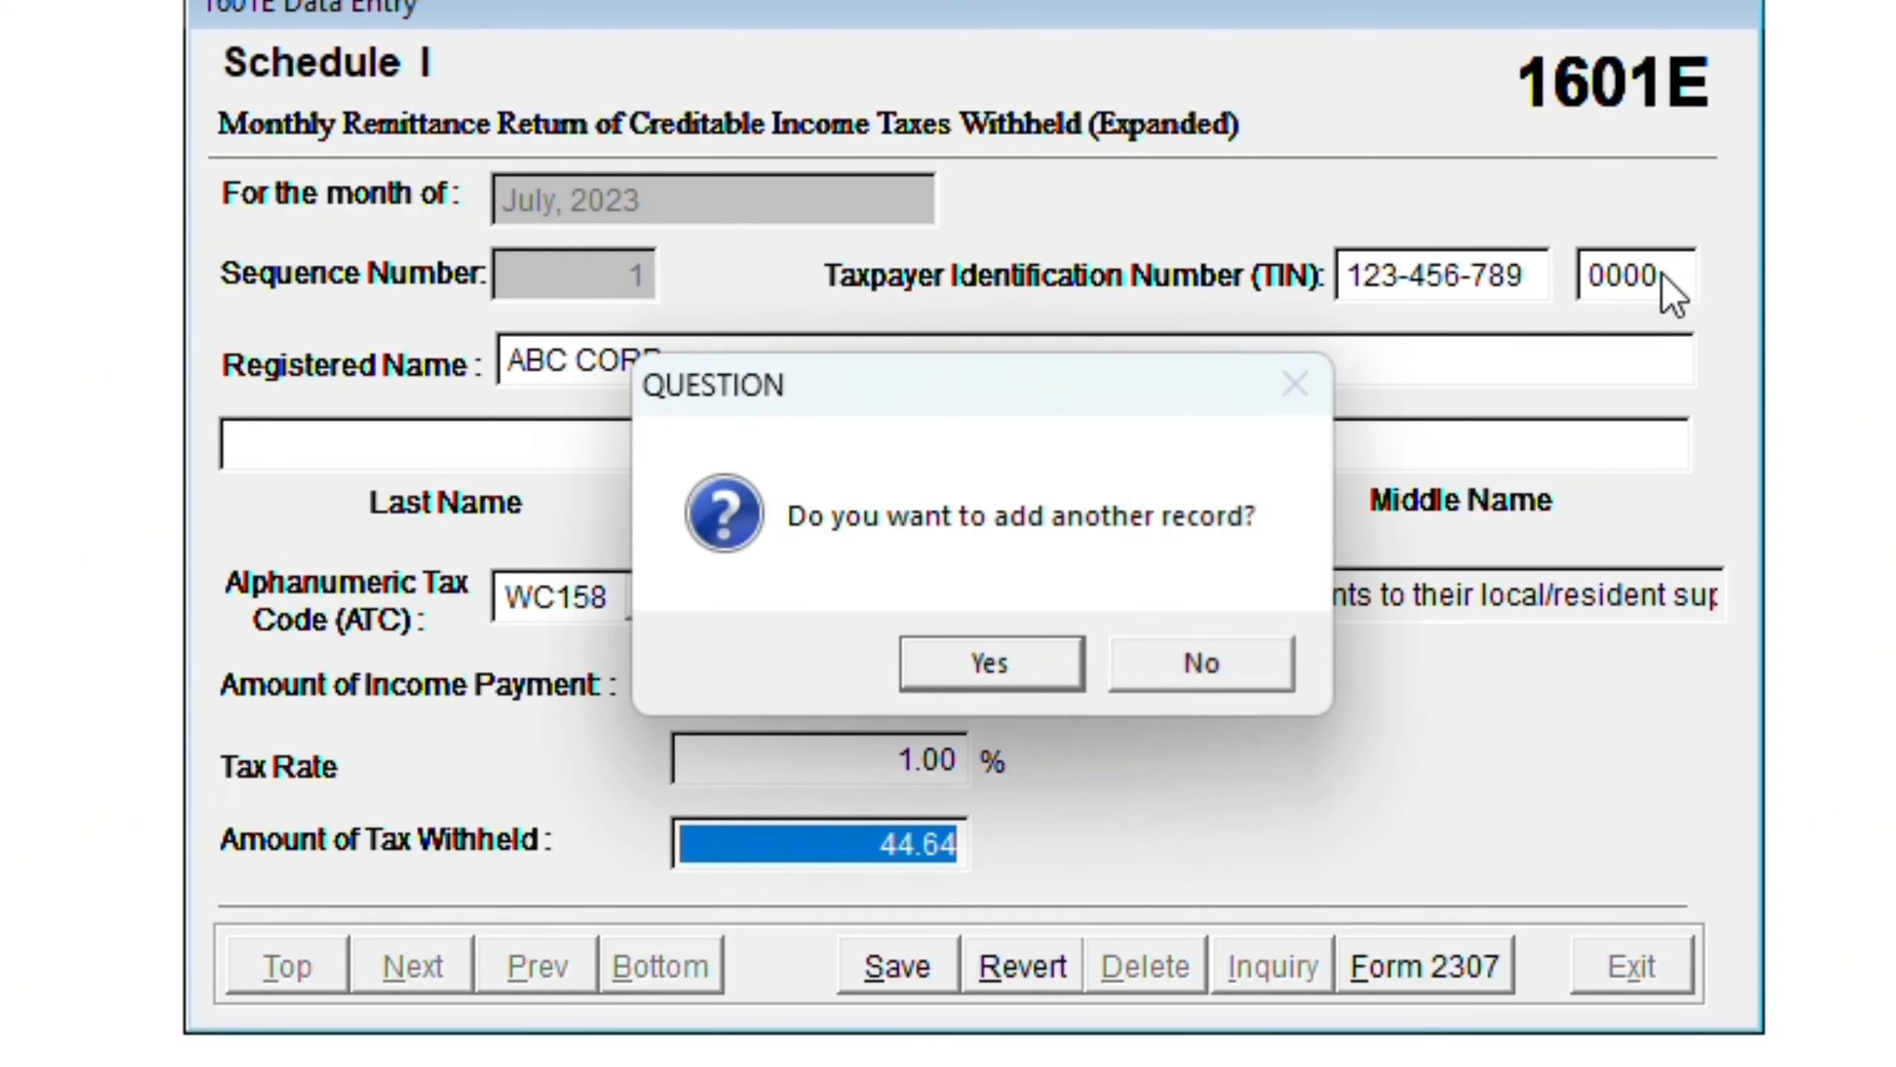
{"action": "left_click", "coordinate": [1182, 662]}
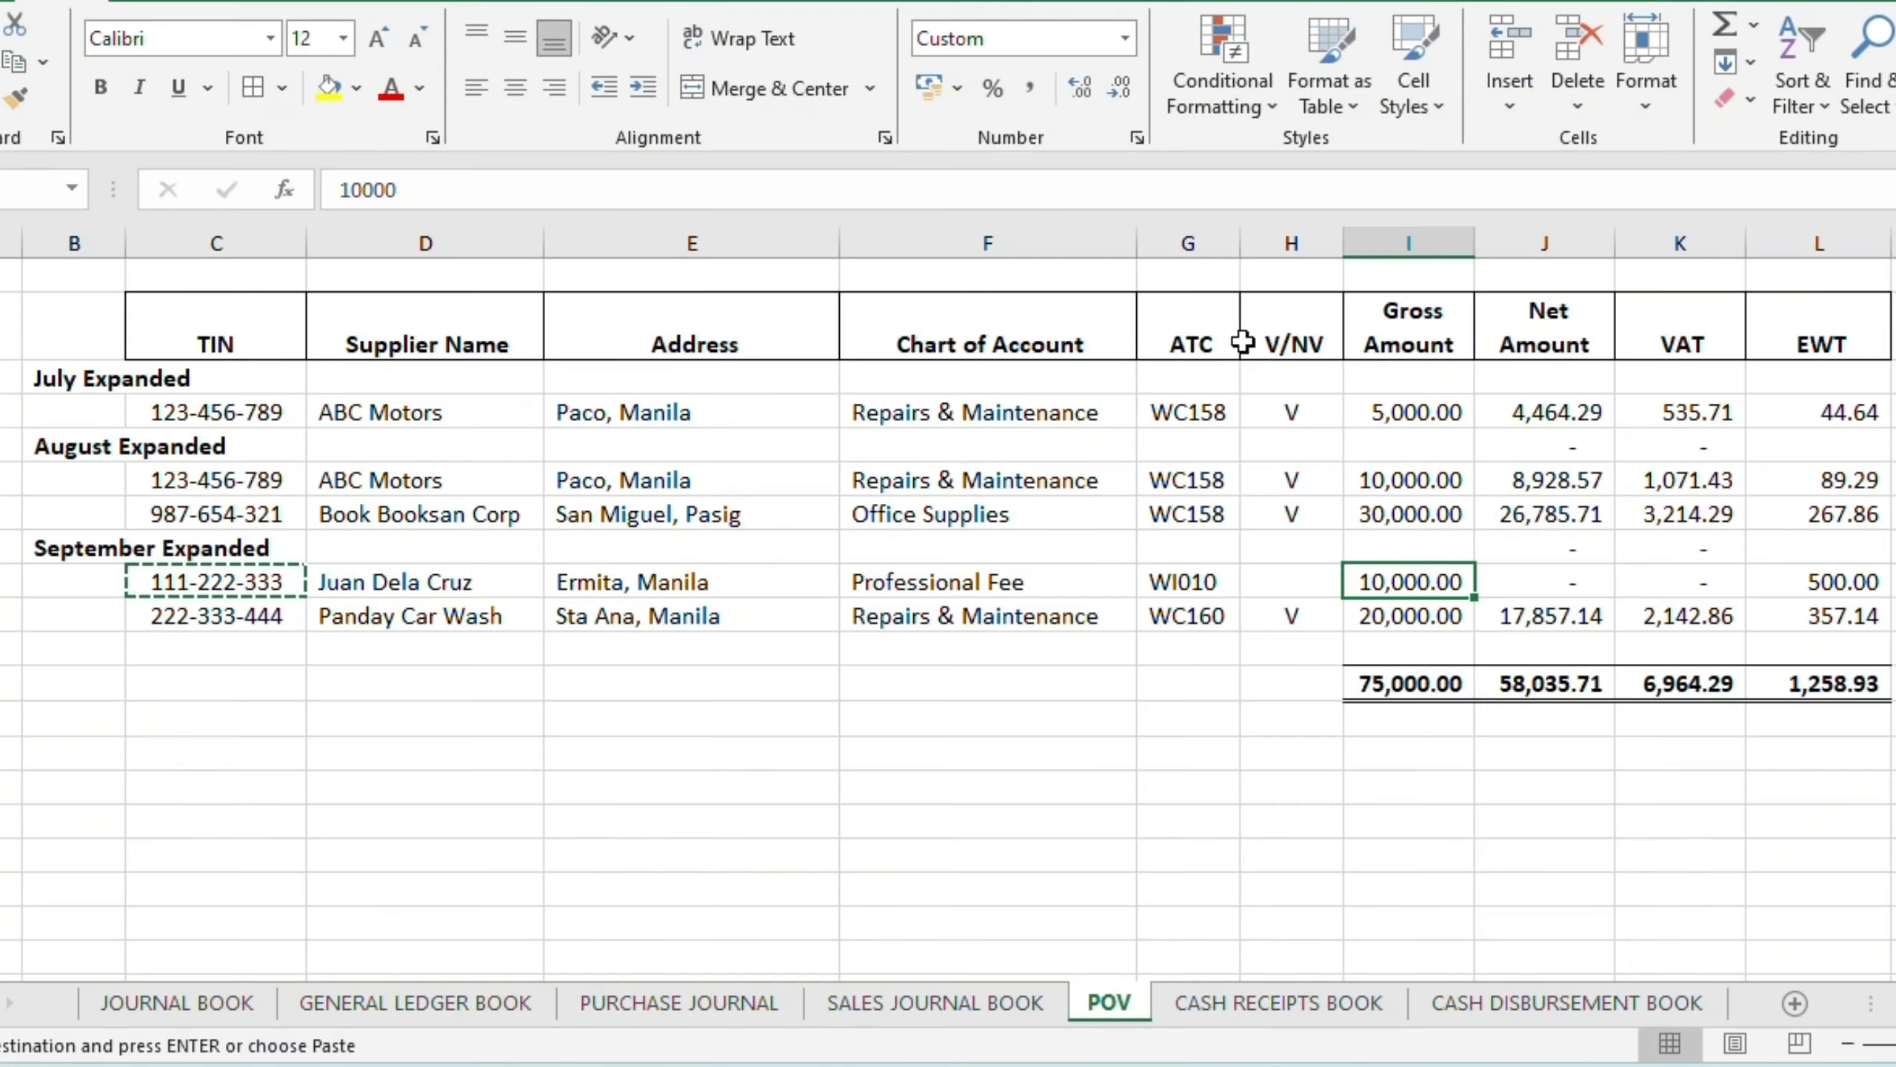
- Examine the September Panday Car Wash entry in the POV sheet, from its TIN and supplier name to its ATC, VAT status and amounts
{"action": "key", "text": "Right"}
{"action": "key", "text": "Right"}
{"action": "key", "text": "Right"}
{"action": "key", "text": "Right"}
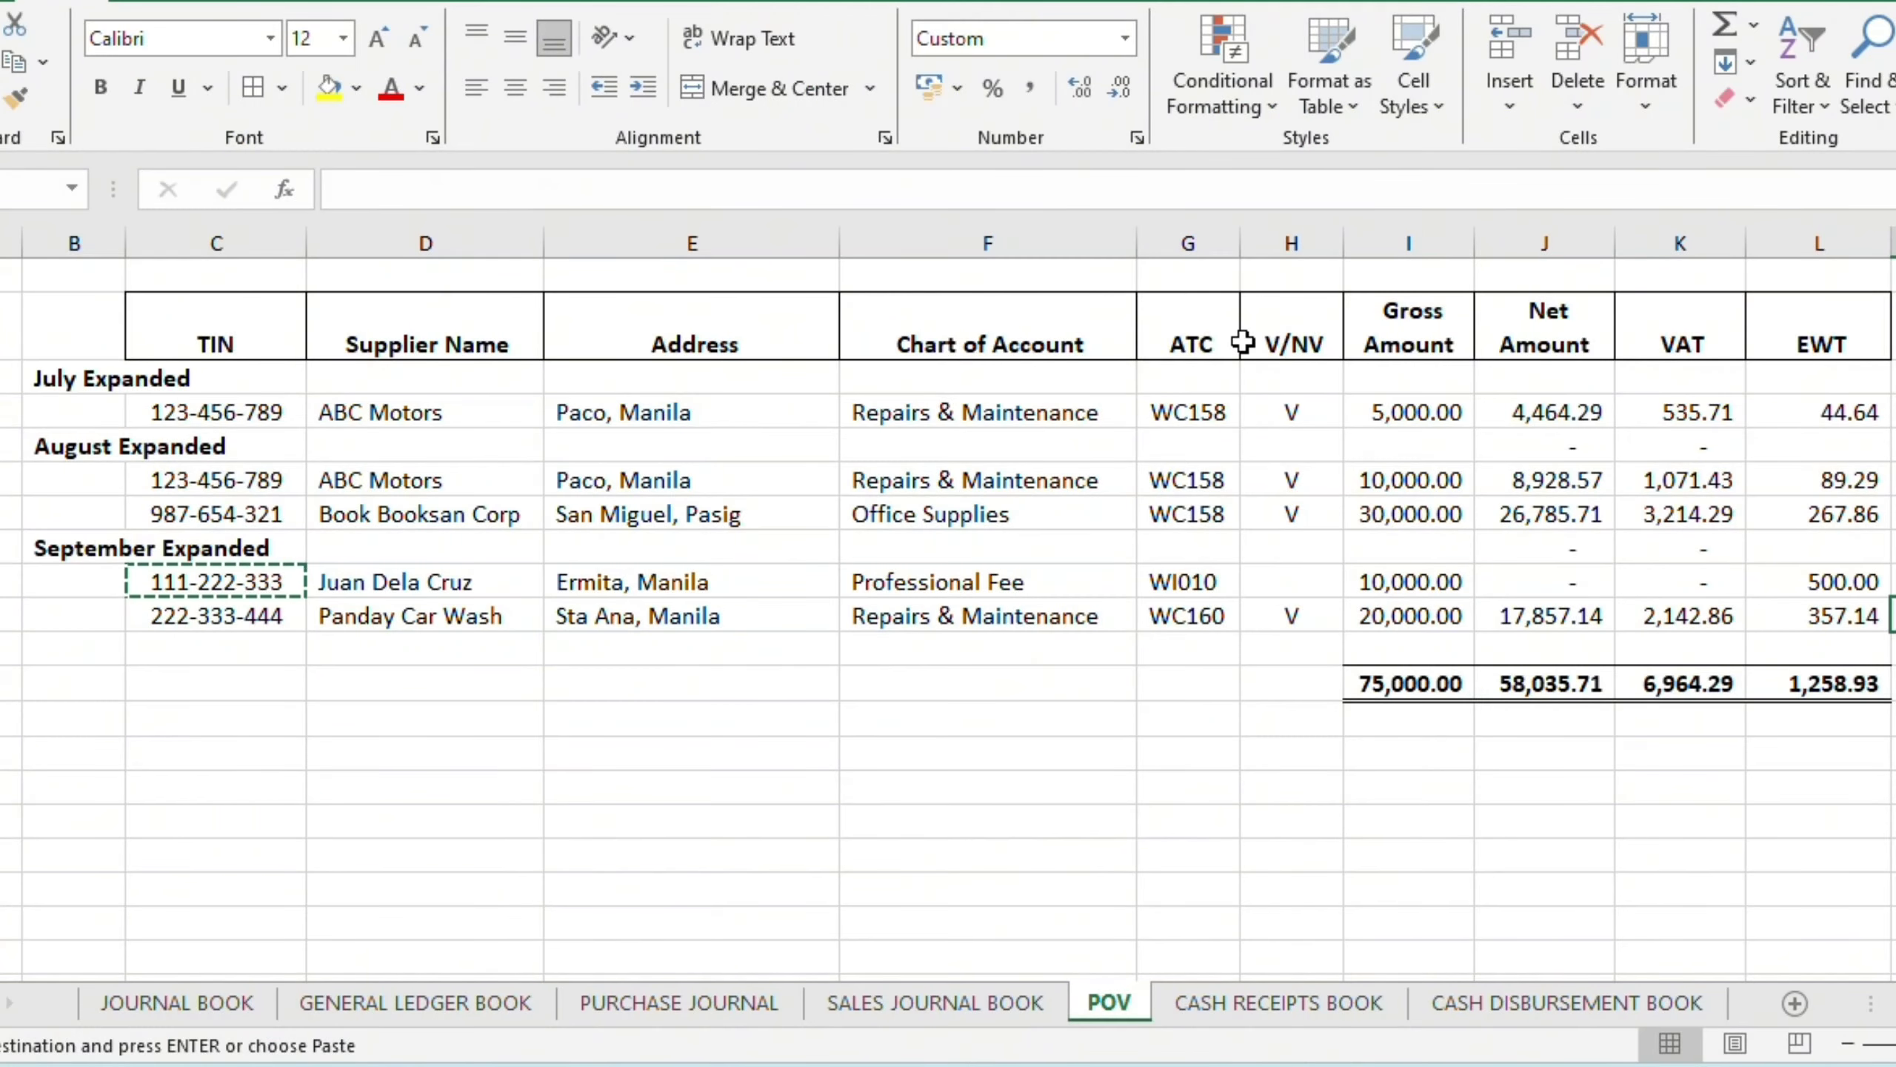
{"action": "key", "text": "Left"}
{"action": "key", "text": "Left"}
{"action": "key", "text": "Left"}
{"action": "key", "text": "Left"}
{"action": "key", "text": "Left"}
{"action": "key", "text": "Left"}
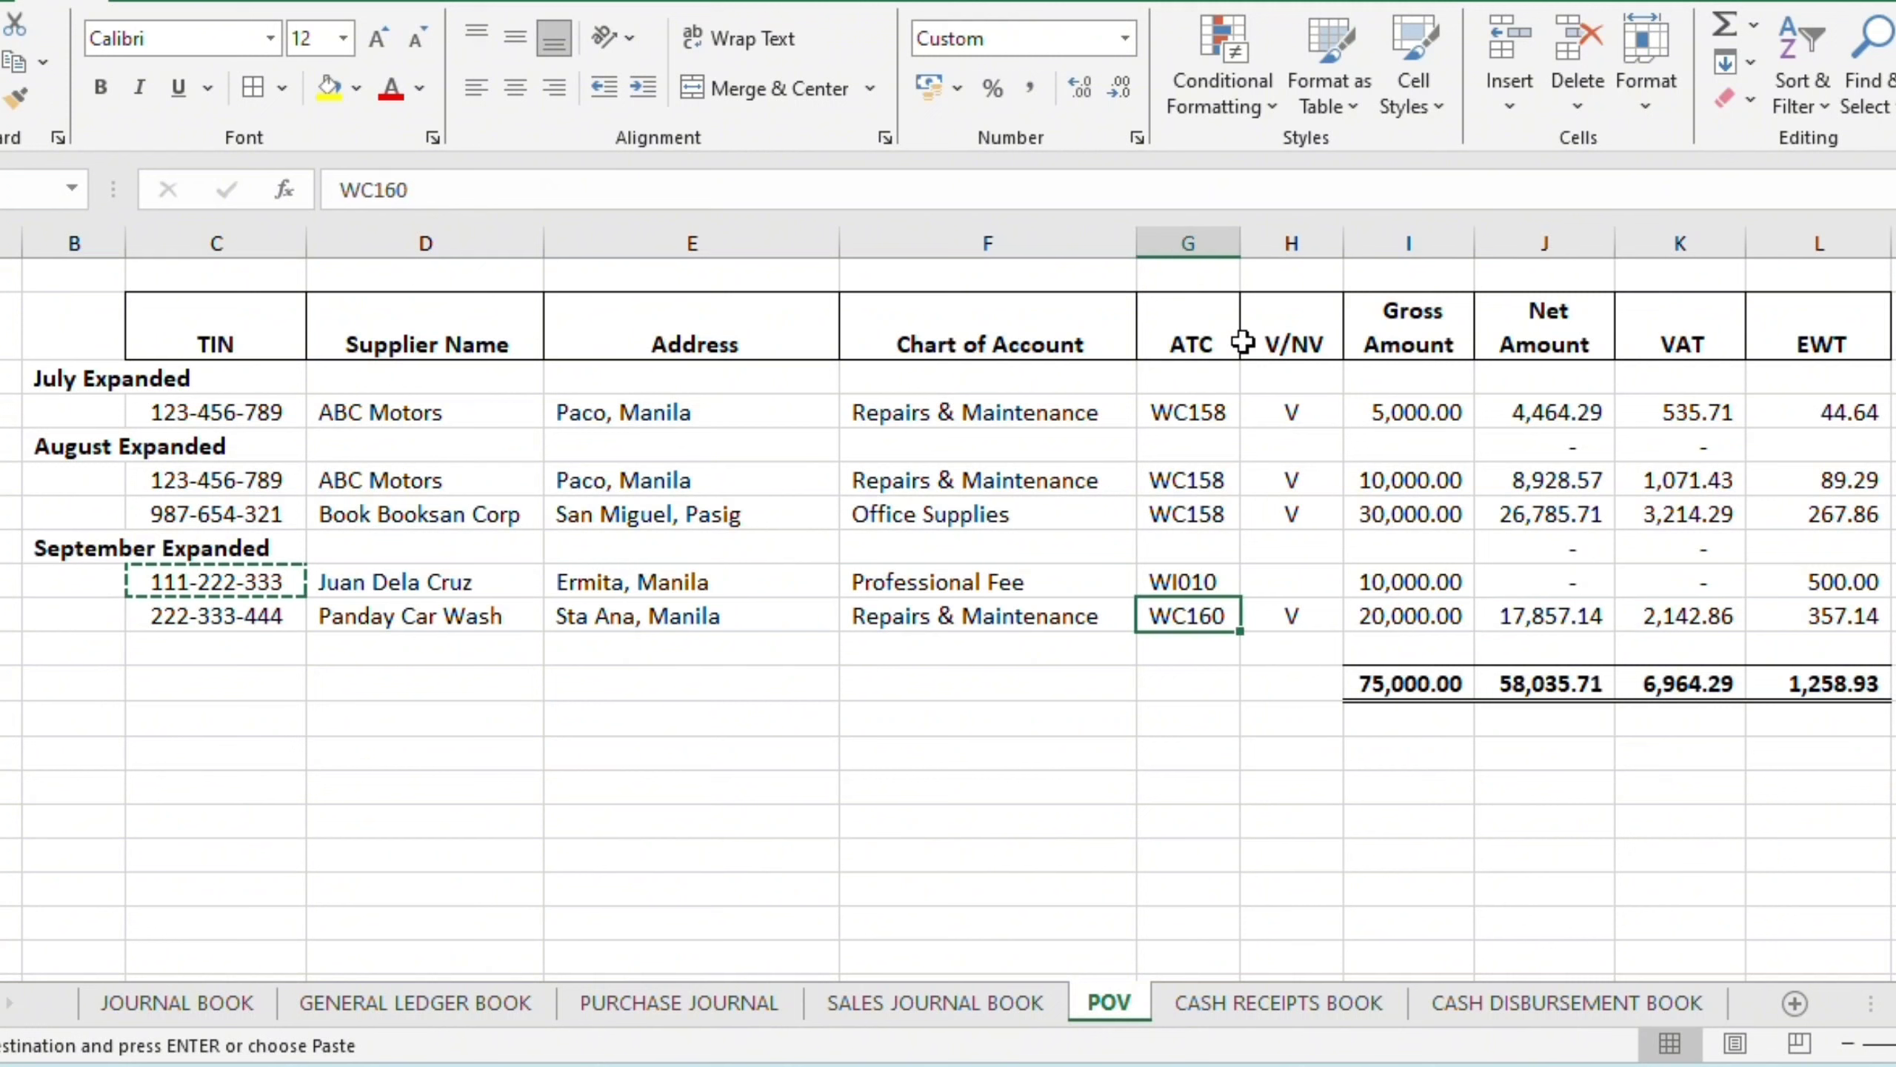
{"action": "key", "text": "Left"}
{"action": "key", "text": "Left"}
{"action": "key", "text": "Left"}
{"action": "key", "text": "Left"}
{"action": "key", "text": "Right"}
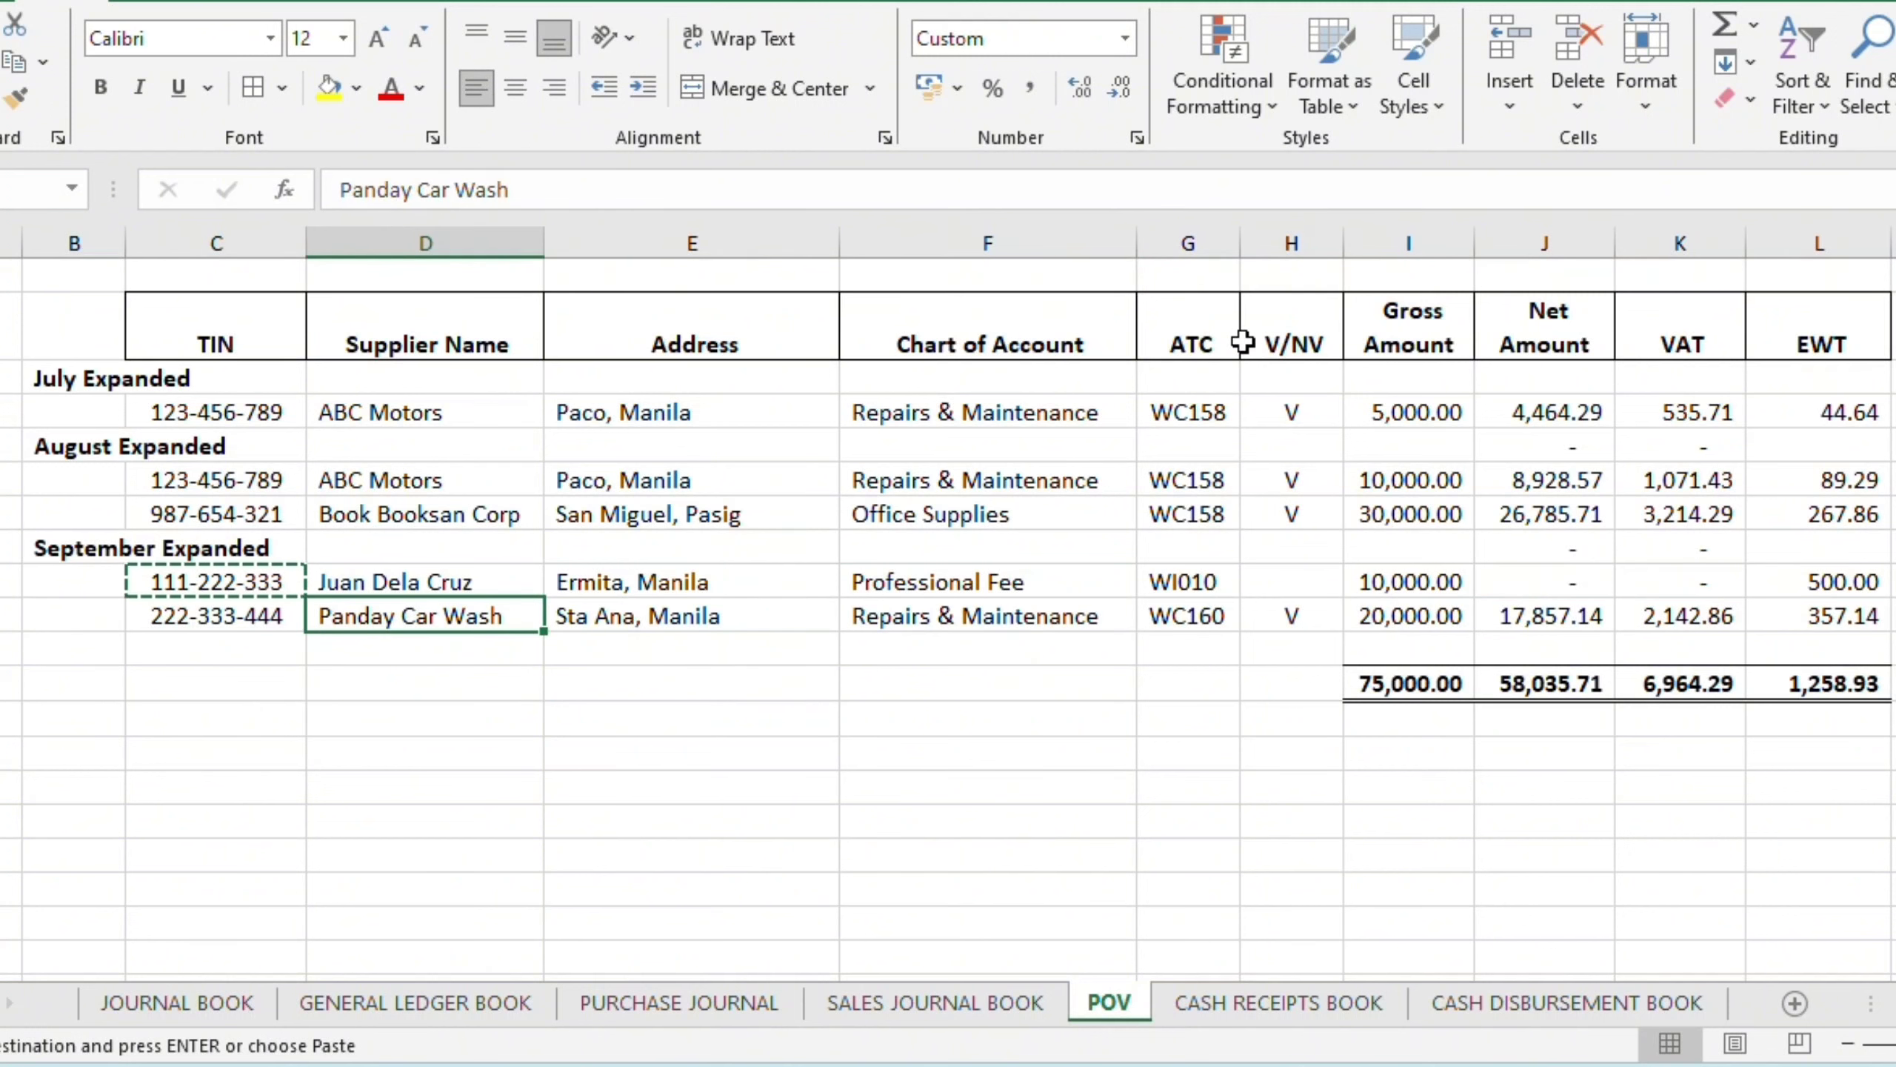
{"action": "key", "text": "Left"}
{"action": "key", "text": "Left"}
{"action": "key", "text": "Right"}
{"action": "key", "text": "Right"}
{"action": "key", "text": "Right"}
{"action": "key", "text": "Right"}
{"action": "key", "text": "Right"}
{"action": "key", "text": "Right"}
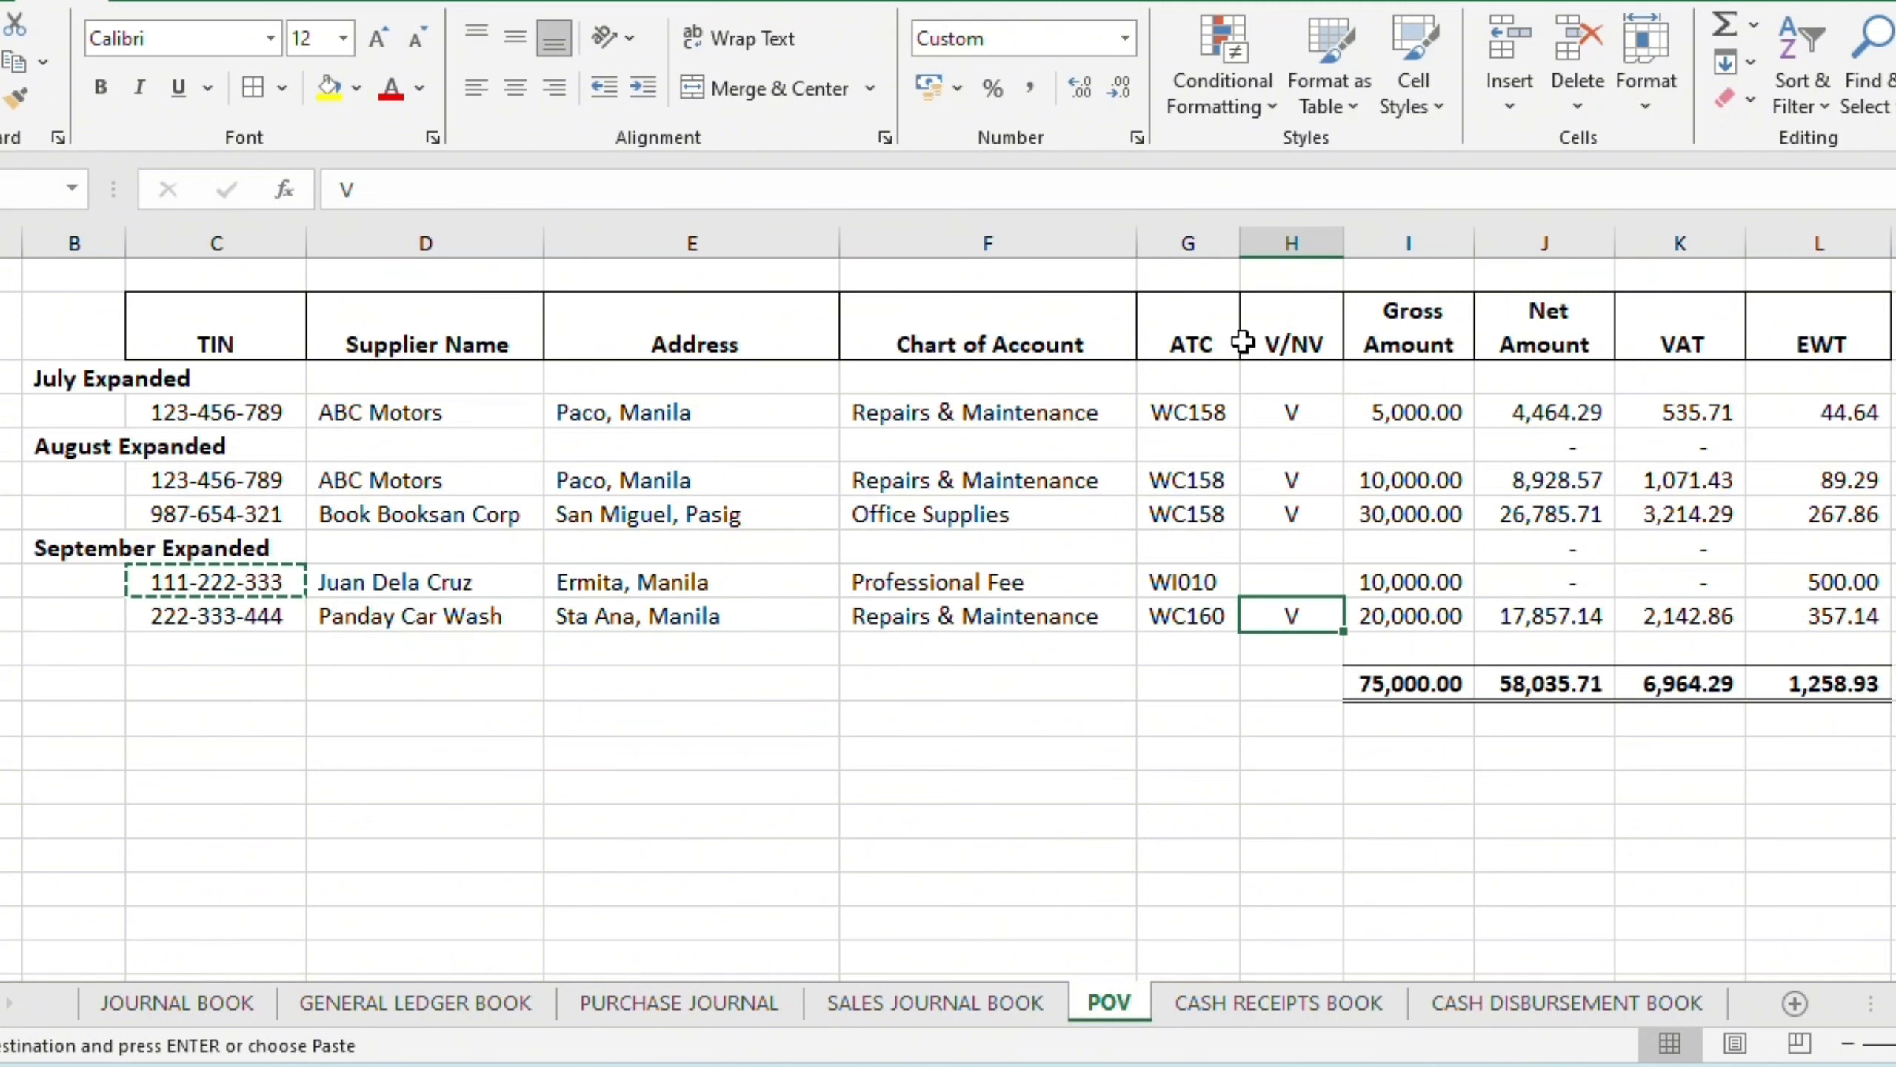
- Review the gross amounts and the net amount formulas of the July, August and September entries in the POV sheet
{"action": "key", "text": "Right"}
{"action": "key", "text": "Up"}
{"action": "key", "text": "Up"}
{"action": "key", "text": "Up"}
{"action": "key", "text": "Up"}
{"action": "key", "text": "Up"}
{"action": "key", "text": "Up"}
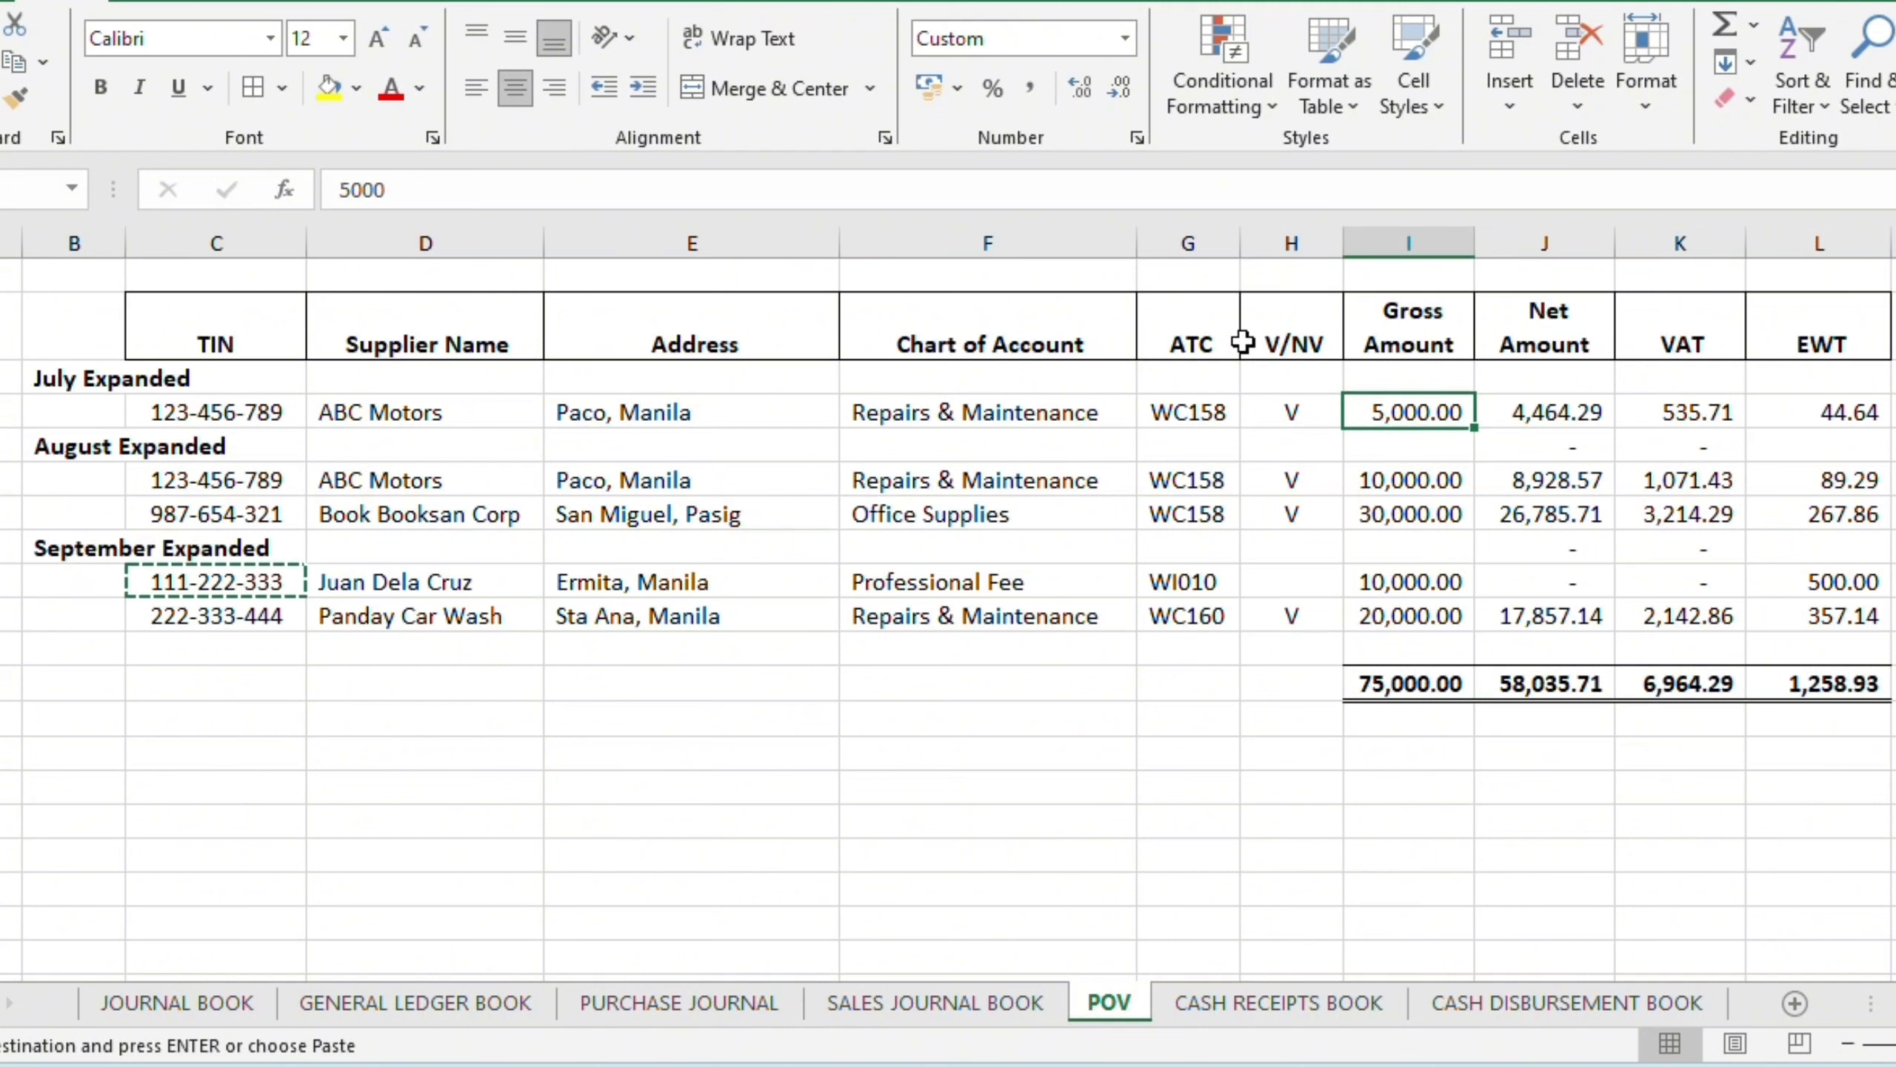
{"action": "key", "text": "Right"}
{"action": "key", "text": "Down"}
{"action": "key", "text": "Down"}
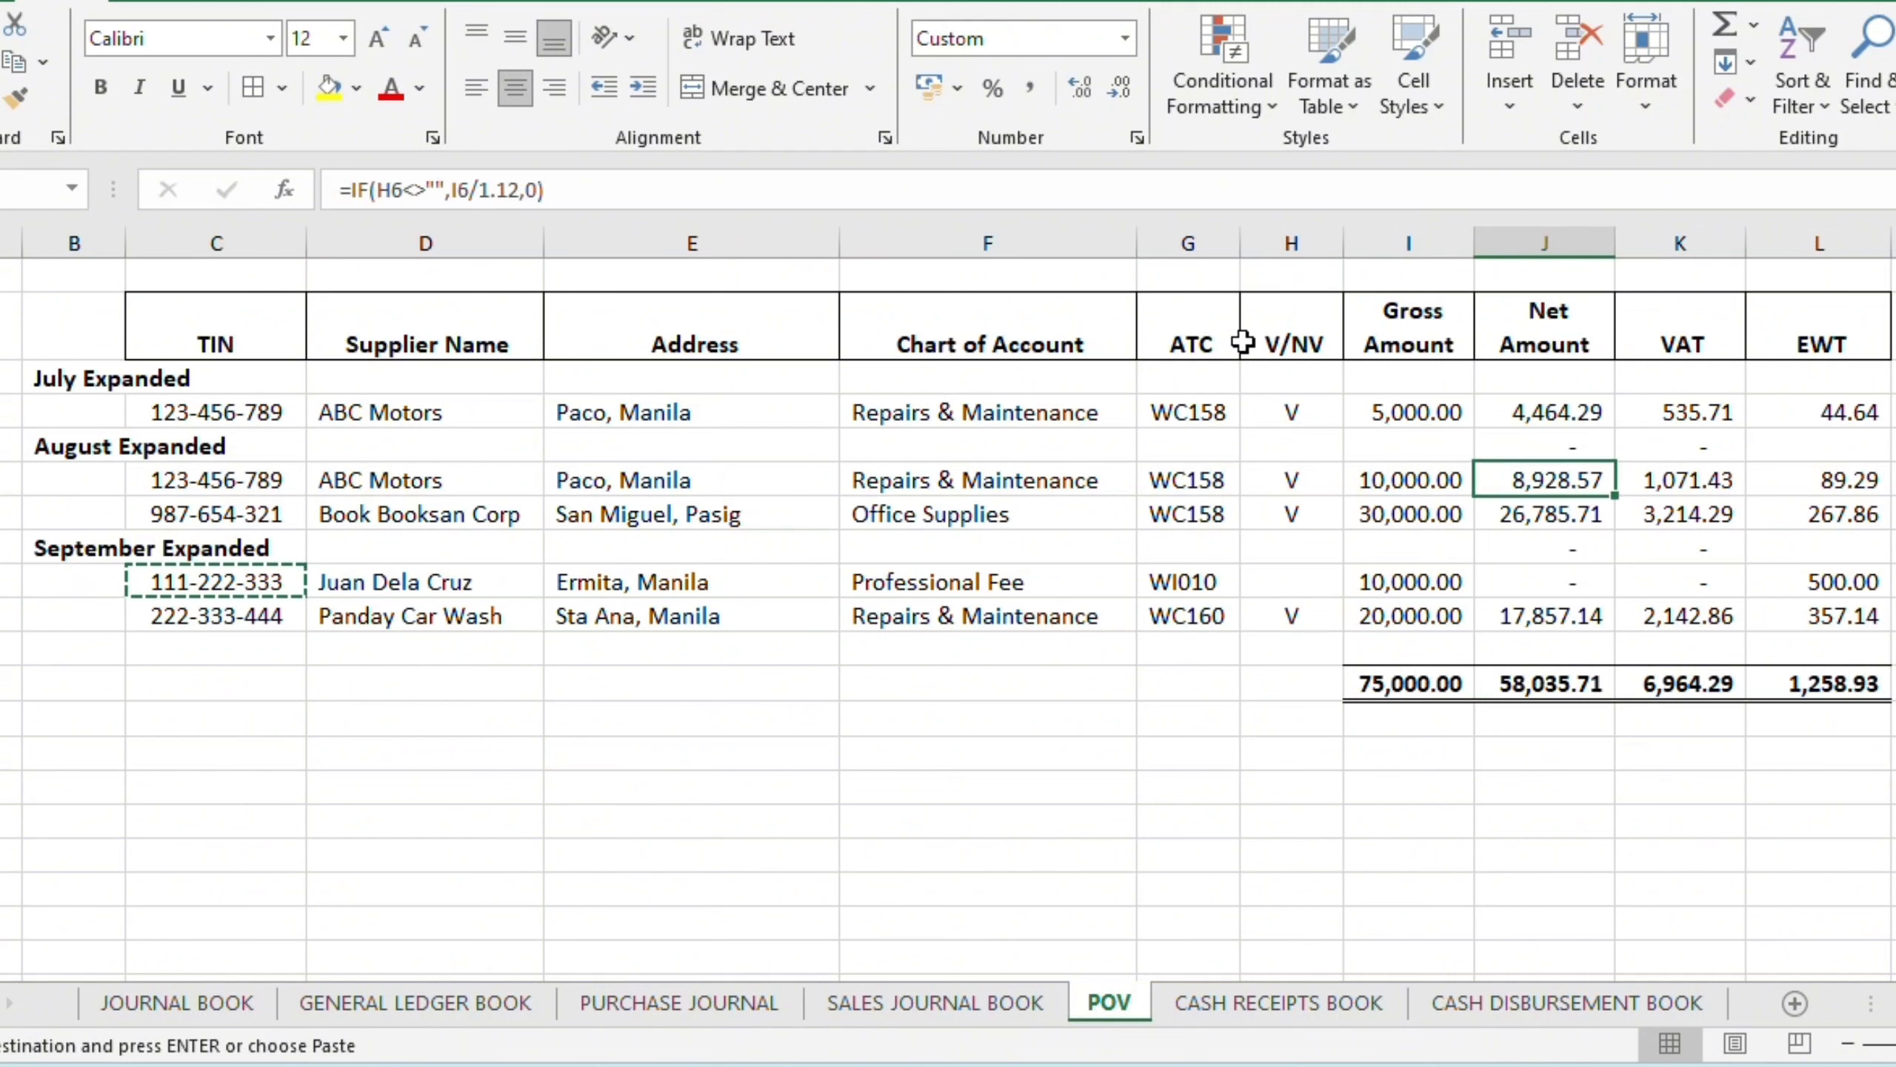
{"action": "key", "text": "Down"}
{"action": "key", "text": "Down"}
{"action": "key", "text": "Down"}
{"action": "key", "text": "Down"}
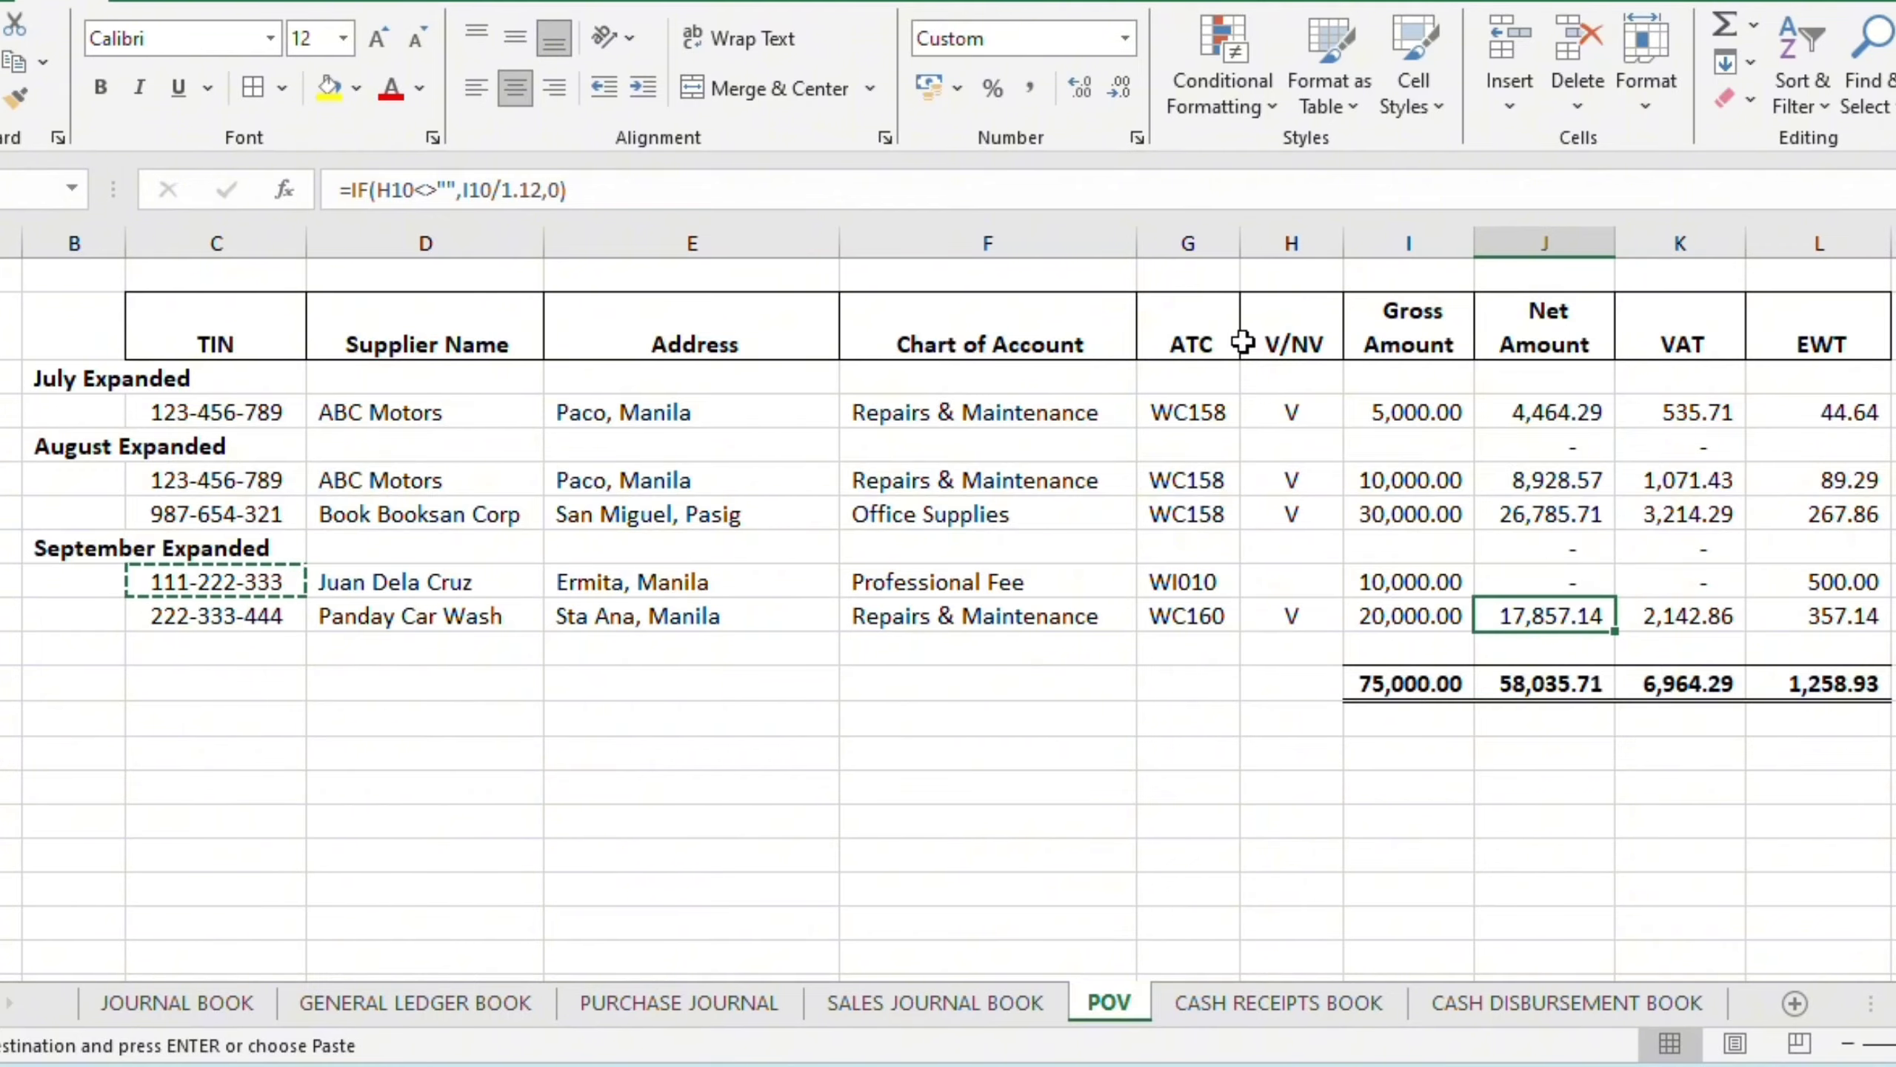